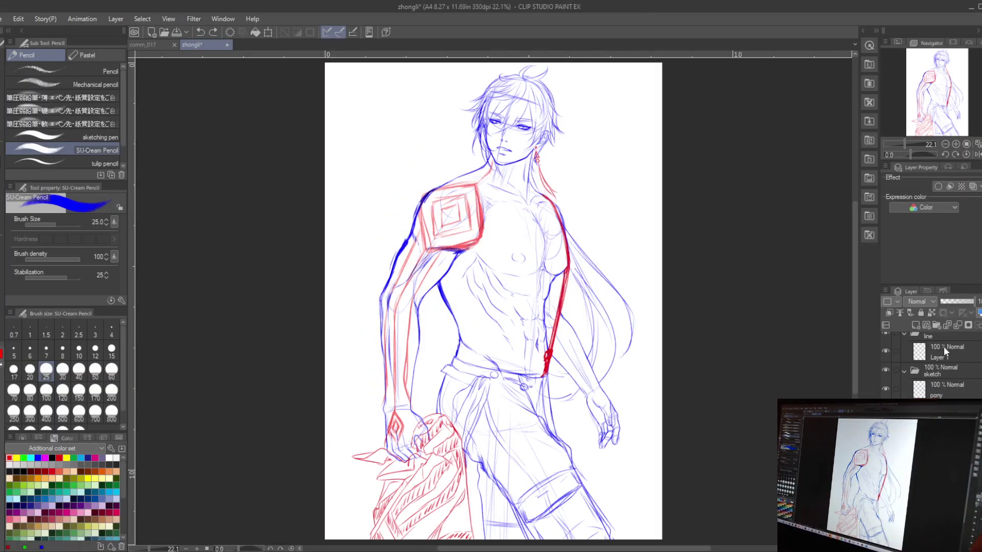
Lower the sketch folder's opacity to 25% and rename the layer in the line folder as face.
{"action": "left_click_drag", "start_coordinate": [944, 346], "coordinate": [953, 324]}
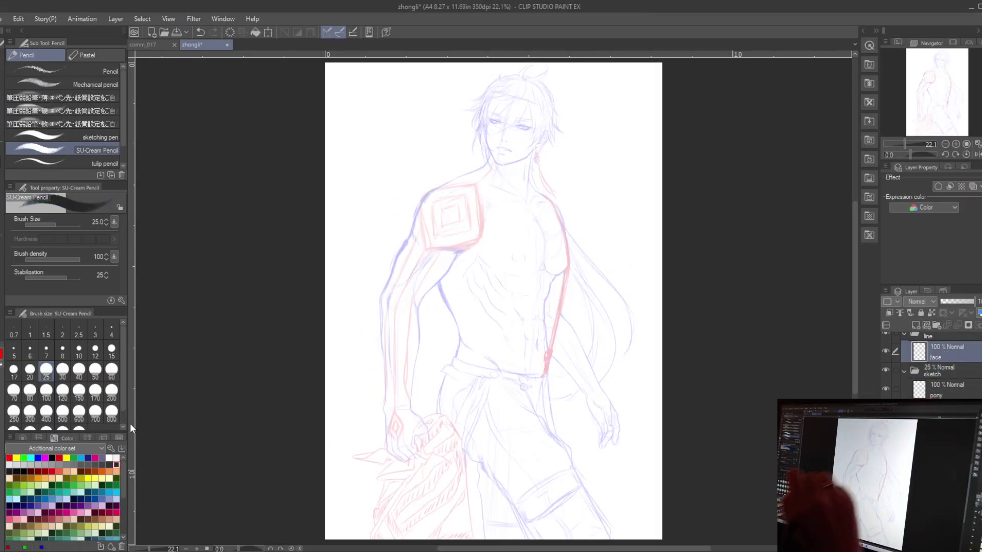
Ink the lash and lid lines of the first eye over the sketch and fill the thick upper lash with black.
{"action": "scroll", "coordinate": [516, 138], "scroll_direction": "up", "scroll_amount": 3}
{"action": "scroll", "coordinate": [516, 138], "scroll_direction": "up", "scroll_amount": 5}
{"action": "left_click_drag", "start_coordinate": [429, 266], "coordinate": [495, 236]}
{"action": "mouse_move", "coordinate": [495, 236]}
{"action": "left_mouse_down"}
{"action": "mouse_move", "coordinate": [531, 227]}
{"action": "mouse_move", "coordinate": [461, 251]}
{"action": "left_mouse_up"}
{"action": "mouse_move", "coordinate": [392, 265]}
{"action": "left_mouse_down"}
{"action": "mouse_move", "coordinate": [541, 212]}
{"action": "mouse_move", "coordinate": [504, 249]}
{"action": "left_mouse_up"}
{"action": "mouse_move", "coordinate": [445, 256]}
{"action": "left_mouse_down"}
{"action": "mouse_move", "coordinate": [508, 238]}
{"action": "mouse_move", "coordinate": [437, 273]}
{"action": "mouse_move", "coordinate": [513, 249]}
{"action": "mouse_move", "coordinate": [473, 274]}
{"action": "mouse_move", "coordinate": [513, 249]}
{"action": "mouse_move", "coordinate": [544, 266]}
{"action": "mouse_move", "coordinate": [531, 234]}
{"action": "mouse_move", "coordinate": [581, 197]}
{"action": "left_mouse_up"}
{"action": "key", "text": "g"}
{"action": "left_click", "coordinate": [463, 237]}
{"action": "key", "text": "p"}
Undo the last strokes and ink the lashes, lid creases and lower lids of the eyes on the face layer.
{"action": "key", "text": "ctrl+z"}
{"action": "key", "text": "ctrl+z"}
{"action": "key", "text": "ctrl+z"}
{"action": "left_click_drag", "start_coordinate": [477, 217], "coordinate": [535, 194]}
{"action": "mouse_move", "coordinate": [502, 234]}
{"action": "left_mouse_down"}
{"action": "mouse_move", "coordinate": [437, 286]}
{"action": "mouse_move", "coordinate": [440, 309]}
{"action": "left_mouse_up"}
{"action": "left_click_drag", "start_coordinate": [384, 293], "coordinate": [583, 225]}
{"action": "mouse_move", "coordinate": [391, 265]}
{"action": "left_mouse_down"}
{"action": "mouse_move", "coordinate": [502, 224]}
{"action": "mouse_move", "coordinate": [588, 225]}
{"action": "mouse_move", "coordinate": [629, 240]}
{"action": "mouse_move", "coordinate": [644, 266]}
{"action": "left_mouse_up"}
{"action": "left_click_drag", "start_coordinate": [751, 333], "coordinate": [438, 251]}
{"action": "mouse_move", "coordinate": [438, 251]}
{"action": "left_mouse_down"}
{"action": "mouse_move", "coordinate": [458, 256]}
{"action": "mouse_move", "coordinate": [432, 267]}
{"action": "mouse_move", "coordinate": [546, 217]}
{"action": "left_mouse_up"}
{"action": "left_click_drag", "start_coordinate": [478, 251], "coordinate": [517, 237]}
{"action": "mouse_move", "coordinate": [436, 260]}
{"action": "left_mouse_down"}
{"action": "mouse_move", "coordinate": [536, 226]}
{"action": "mouse_move", "coordinate": [452, 271]}
{"action": "left_mouse_up"}
{"action": "key", "text": "ctrl+z"}
Ink the eyebrow outlines, the nose bridge and the nostrils with the Turnip pen.
{"action": "mouse_move", "coordinate": [524, 245]}
{"action": "left_mouse_down"}
{"action": "mouse_move", "coordinate": [485, 271]}
{"action": "mouse_move", "coordinate": [463, 258]}
{"action": "mouse_move", "coordinate": [495, 232]}
{"action": "left_mouse_up"}
{"action": "key", "text": "e"}
{"action": "key", "text": "p"}
{"action": "mouse_move", "coordinate": [526, 188]}
{"action": "left_mouse_down"}
{"action": "mouse_move", "coordinate": [538, 177]}
{"action": "mouse_move", "coordinate": [543, 249]}
{"action": "mouse_move", "coordinate": [520, 278]}
{"action": "left_mouse_up"}
{"action": "left_click_drag", "start_coordinate": [388, 283], "coordinate": [545, 229]}
{"action": "mouse_move", "coordinate": [408, 254]}
{"action": "left_mouse_down"}
{"action": "mouse_move", "coordinate": [552, 229]}
{"action": "mouse_move", "coordinate": [568, 199]}
{"action": "mouse_move", "coordinate": [460, 169]}
{"action": "mouse_move", "coordinate": [402, 332]}
{"action": "left_mouse_up"}
{"action": "mouse_move", "coordinate": [402, 332]}
{"action": "left_mouse_down"}
{"action": "mouse_move", "coordinate": [402, 289]}
{"action": "mouse_move", "coordinate": [391, 330]}
{"action": "mouse_move", "coordinate": [368, 317]}
{"action": "mouse_move", "coordinate": [353, 271]}
{"action": "left_mouse_up"}
Create a new layer above the face layer and ink the irises of both eyes at brush size 7.
{"action": "key", "text": "ctrl+shift+n"}
{"action": "left_click_drag", "start_coordinate": [352, 204], "coordinate": [342, 365]}
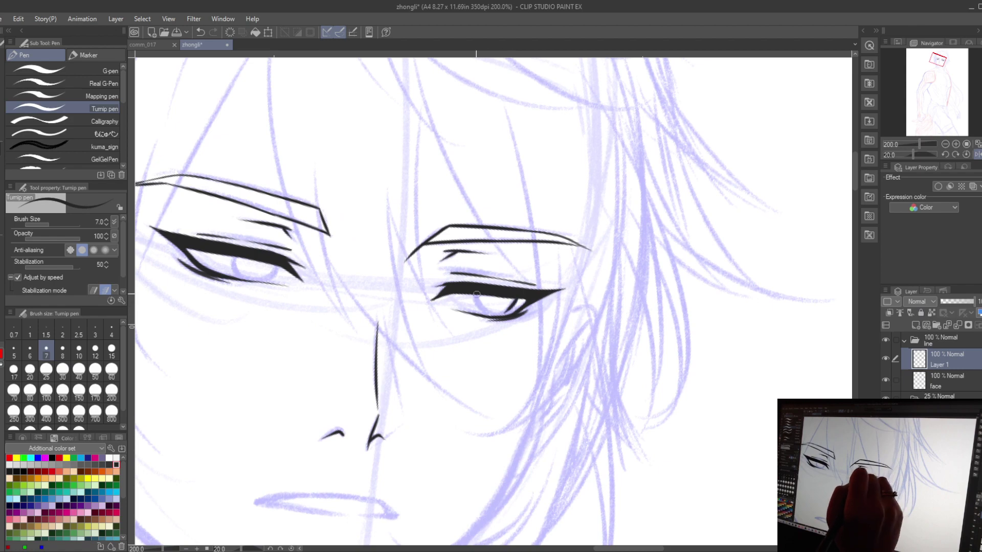
{"action": "left_click_drag", "start_coordinate": [433, 361], "coordinate": [356, 254]}
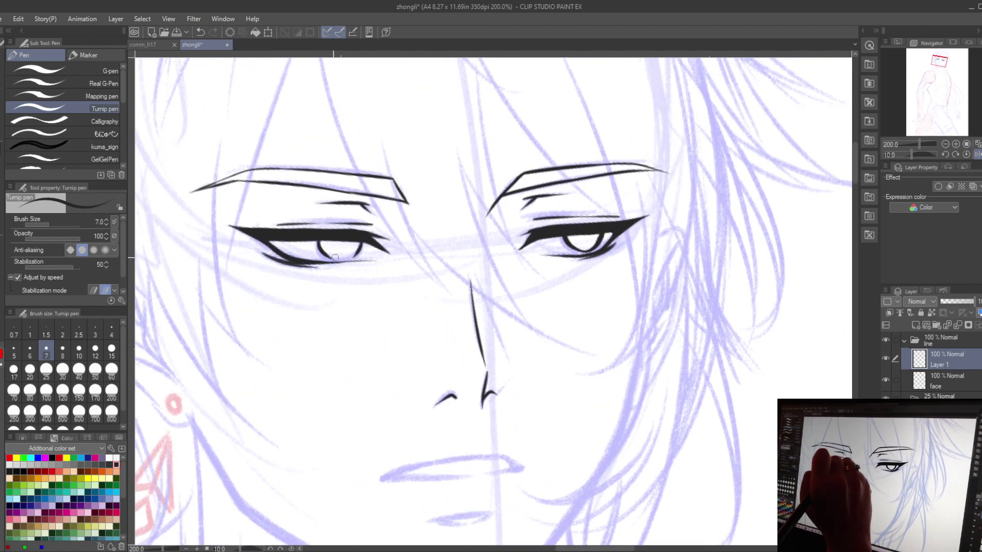
{"action": "scroll", "coordinate": [353, 260], "scroll_direction": "down", "scroll_amount": 4}
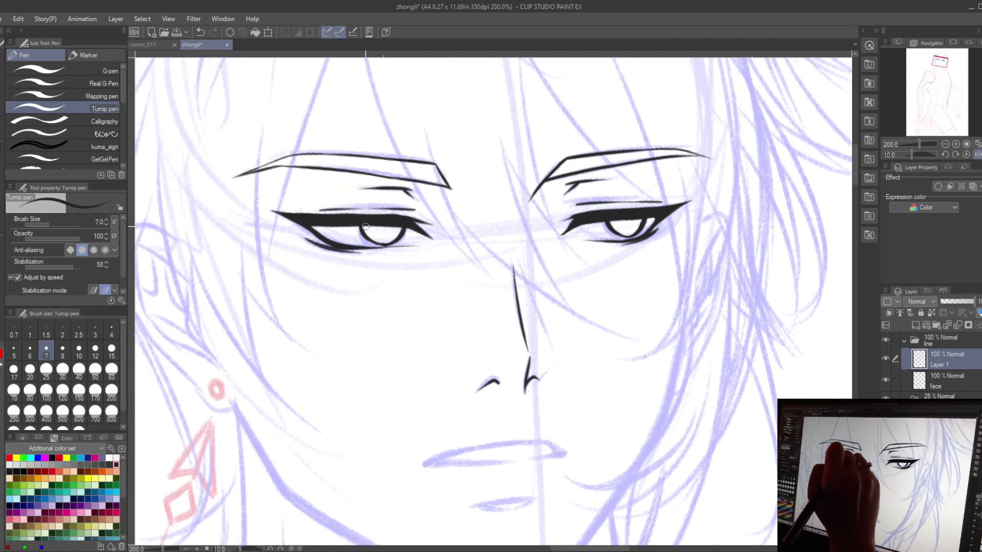
Ink the mouth line, thickening it at brush size 10, and the mark under the lower lip at size 7.
{"action": "scroll", "coordinate": [353, 306], "scroll_direction": "up", "scroll_amount": 2}
{"action": "scroll", "coordinate": [417, 293], "scroll_direction": "up", "scroll_amount": 1}
{"action": "mouse_move", "coordinate": [333, 360]}
{"action": "left_mouse_down"}
{"action": "mouse_move", "coordinate": [452, 352]}
{"action": "mouse_move", "coordinate": [391, 365]}
{"action": "left_mouse_up"}
{"action": "left_click_drag", "start_coordinate": [434, 359], "coordinate": [458, 354]}
{"action": "left_click", "coordinate": [79, 349]}
{"action": "mouse_move", "coordinate": [343, 358]}
{"action": "left_mouse_down"}
{"action": "mouse_move", "coordinate": [317, 365]}
{"action": "mouse_move", "coordinate": [455, 354]}
{"action": "mouse_move", "coordinate": [335, 360]}
{"action": "mouse_move", "coordinate": [452, 342]}
{"action": "left_mouse_up"}
{"action": "left_click", "coordinate": [46, 349]}
{"action": "mouse_move", "coordinate": [365, 407]}
{"action": "left_mouse_down"}
{"action": "mouse_move", "coordinate": [426, 401]}
{"action": "mouse_move", "coordinate": [418, 405]}
{"action": "left_mouse_up"}
{"action": "key", "text": "ctrl+z"}
Rename the new line layer as skin.
{"action": "scroll", "coordinate": [344, 358], "scroll_direction": "down", "scroll_amount": 2}
{"action": "double_click", "coordinate": [939, 364]}
{"action": "type", "text": "skin"}
{"action": "key", "text": "Return"}
Ink the jawline on both sides of the face down to the chin with the Turnip pen at size 7.
{"action": "left_click_drag", "start_coordinate": [491, 276], "coordinate": [549, 225]}
{"action": "mouse_move", "coordinate": [509, 260]}
{"action": "left_mouse_down"}
{"action": "mouse_move", "coordinate": [495, 304]}
{"action": "mouse_move", "coordinate": [436, 381]}
{"action": "left_mouse_up"}
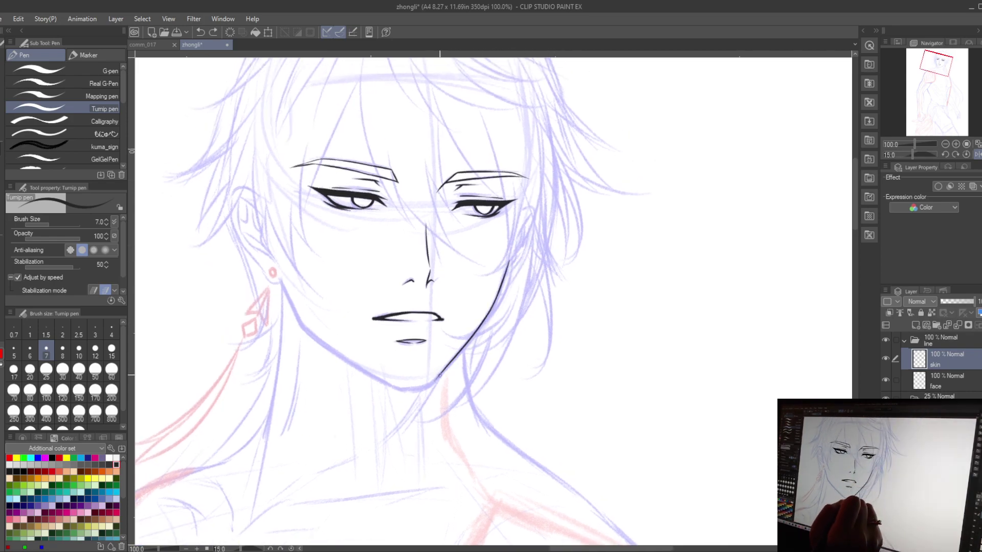
{"action": "key", "text": "h"}
{"action": "left_click_drag", "start_coordinate": [474, 256], "coordinate": [436, 318]}
{"action": "key", "text": "minus"}
{"action": "left_click_drag", "start_coordinate": [470, 290], "coordinate": [404, 386]}
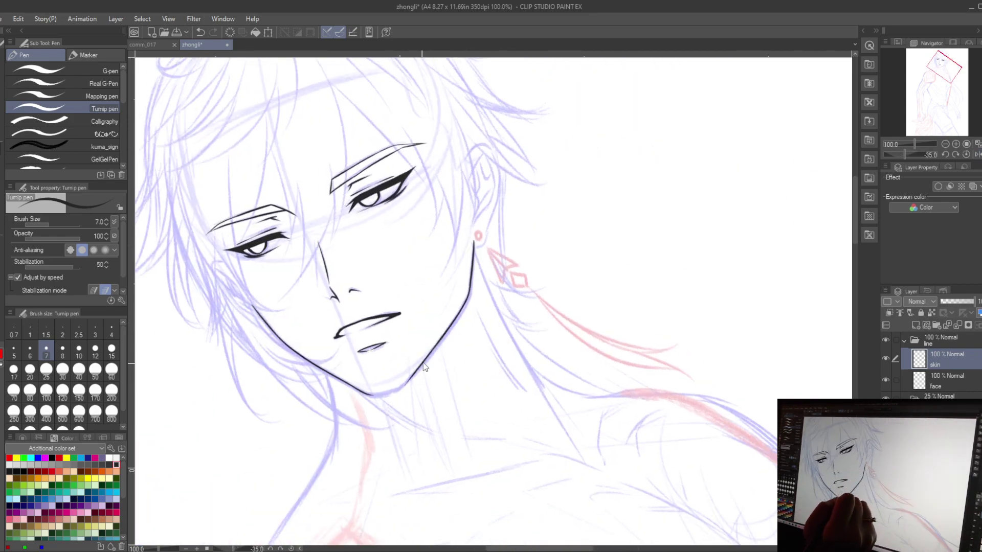
{"action": "key", "text": "minus"}
{"action": "key", "text": "h"}
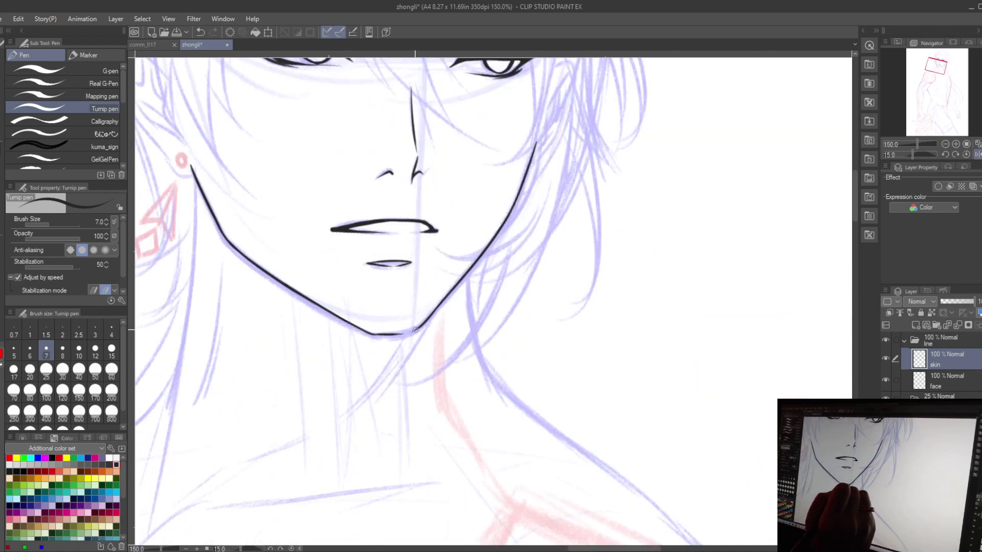
Undo the chin stroke and redraw the lower jaw so that it closes cleanly at the chin.
{"action": "key", "text": "ctrl+minus"}
{"action": "mouse_move", "coordinate": [449, 235]}
{"action": "left_mouse_down"}
{"action": "mouse_move", "coordinate": [439, 285]}
{"action": "mouse_move", "coordinate": [405, 334]}
{"action": "left_mouse_up"}
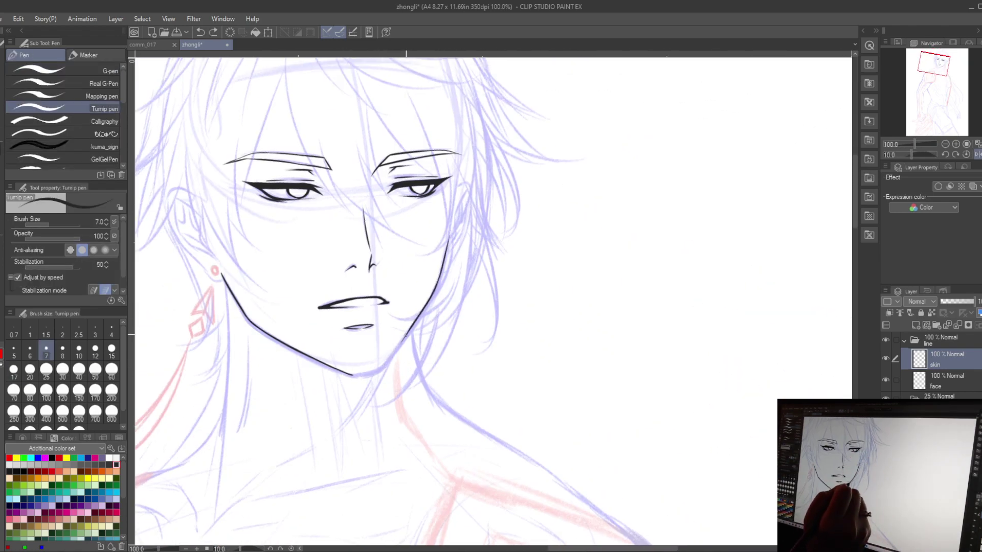
{"action": "key", "text": "ctrl+z"}
{"action": "left_click_drag", "start_coordinate": [459, 259], "coordinate": [401, 356]}
{"action": "key", "text": "^"}
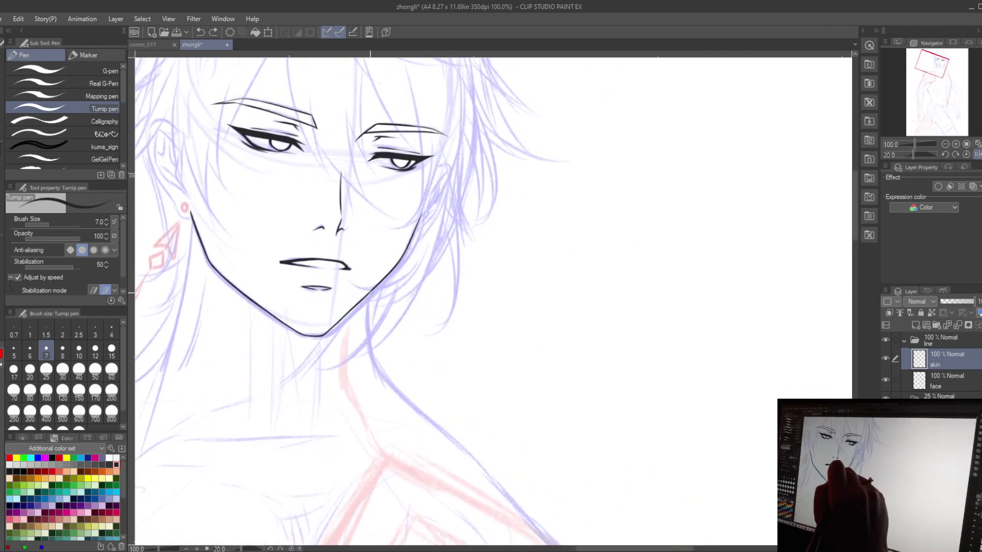
Ink the outer contours of the neck and shoulders at brush size 10.
{"action": "left_click_drag", "start_coordinate": [371, 291], "coordinate": [370, 351]}
{"action": "key", "text": "^"}
{"action": "key", "text": "^"}
{"action": "key", "text": "]"}
{"action": "mouse_move", "coordinate": [351, 248]}
{"action": "left_mouse_down"}
{"action": "mouse_move", "coordinate": [356, 301]}
{"action": "mouse_move", "coordinate": [350, 221]}
{"action": "mouse_move", "coordinate": [364, 347]}
{"action": "left_mouse_up"}
{"action": "key", "text": "-"}
Ink the outer contour of the tattooed arm, its wrist and the fingers of its gripping hand at brush size 10.
{"action": "mouse_move", "coordinate": [389, 307]}
{"action": "left_mouse_down"}
{"action": "mouse_move", "coordinate": [357, 244]}
{"action": "mouse_move", "coordinate": [340, 364]}
{"action": "mouse_move", "coordinate": [332, 299]}
{"action": "mouse_move", "coordinate": [315, 353]}
{"action": "mouse_move", "coordinate": [315, 286]}
{"action": "left_mouse_up"}
{"action": "mouse_move", "coordinate": [315, 353]}
{"action": "left_mouse_down"}
{"action": "mouse_move", "coordinate": [315, 297]}
{"action": "mouse_move", "coordinate": [311, 365]}
{"action": "mouse_move", "coordinate": [316, 306]}
{"action": "mouse_move", "coordinate": [327, 353]}
{"action": "mouse_move", "coordinate": [422, 361]}
{"action": "mouse_move", "coordinate": [424, 240]}
{"action": "mouse_move", "coordinate": [414, 310]}
{"action": "mouse_move", "coordinate": [402, 312]}
{"action": "mouse_move", "coordinate": [401, 285]}
{"action": "mouse_move", "coordinate": [390, 320]}
{"action": "left_mouse_up"}
{"action": "left_click_drag", "start_coordinate": [392, 265], "coordinate": [387, 314]}
{"action": "mouse_move", "coordinate": [394, 225]}
{"action": "left_mouse_down"}
{"action": "mouse_move", "coordinate": [405, 253]}
{"action": "mouse_move", "coordinate": [385, 304]}
{"action": "mouse_move", "coordinate": [394, 354]}
{"action": "left_mouse_up"}
{"action": "left_click_drag", "start_coordinate": [433, 142], "coordinate": [428, 233]}
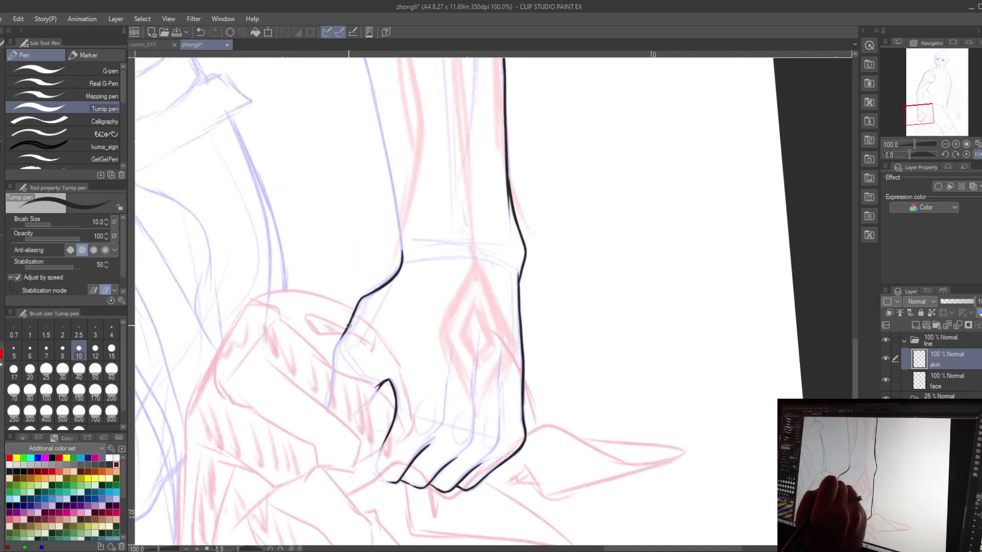
{"action": "mouse_move", "coordinate": [358, 56]}
{"action": "left_mouse_down"}
{"action": "mouse_move", "coordinate": [379, 357]}
{"action": "mouse_move", "coordinate": [424, 358]}
{"action": "mouse_move", "coordinate": [399, 230]}
{"action": "left_mouse_up"}
Ink the lower edge of the shoulder muscle and the inner upper-arm muscle with light strokes at brush size 8.
{"action": "key", "text": "bracketleft"}
{"action": "left_click_drag", "start_coordinate": [456, 192], "coordinate": [403, 211]}
{"action": "left_click_drag", "start_coordinate": [310, 333], "coordinate": [300, 419]}
{"action": "mouse_move", "coordinate": [193, 203]}
{"action": "left_mouse_down"}
{"action": "mouse_move", "coordinate": [205, 230]}
{"action": "mouse_move", "coordinate": [227, 241]}
{"action": "left_mouse_up"}
{"action": "left_click_drag", "start_coordinate": [214, 228], "coordinate": [249, 252]}
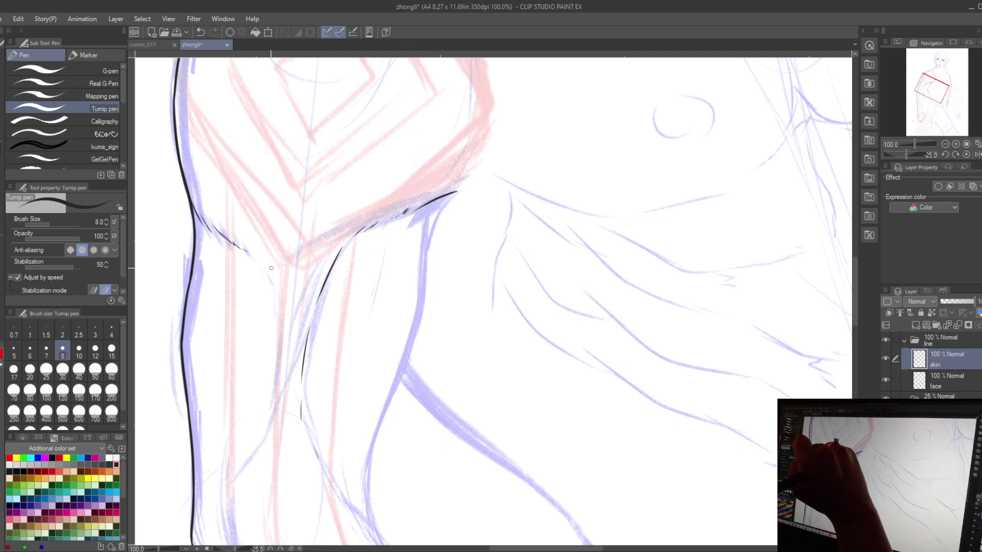
{"action": "left_click_drag", "start_coordinate": [300, 276], "coordinate": [349, 189]}
{"action": "mouse_move", "coordinate": [336, 227]}
{"action": "left_mouse_down"}
{"action": "mouse_move", "coordinate": [318, 318]}
{"action": "mouse_move", "coordinate": [331, 277]}
{"action": "left_mouse_up"}
Ink the inner contour of the tattooed arm from the armpit to the forearm at brush size 10.
{"action": "key", "text": "bracketright"}
{"action": "left_click_drag", "start_coordinate": [317, 332], "coordinate": [282, 285]}
{"action": "mouse_move", "coordinate": [254, 221]}
{"action": "left_mouse_down"}
{"action": "mouse_move", "coordinate": [282, 285]}
{"action": "mouse_move", "coordinate": [299, 164]}
{"action": "left_mouse_up"}
Ink the knuckle and tendon lines on the back of the gripping hand at brush size 7.
{"action": "key", "text": "ctrl+minus"}
{"action": "key", "text": "bracketleft"}
{"action": "key", "text": "bracketleft"}
{"action": "mouse_move", "coordinate": [452, 119]}
{"action": "left_mouse_down"}
{"action": "mouse_move", "coordinate": [302, 242]}
{"action": "mouse_move", "coordinate": [265, 208]}
{"action": "mouse_move", "coordinate": [245, 51]}
{"action": "left_mouse_up"}
{"action": "key", "text": "ctrl+plus"}
{"action": "left_click_drag", "start_coordinate": [307, 256], "coordinate": [359, 184]}
{"action": "mouse_move", "coordinate": [331, 231]}
{"action": "left_mouse_down"}
{"action": "mouse_move", "coordinate": [338, 259]}
{"action": "mouse_move", "coordinate": [296, 291]}
{"action": "left_mouse_up"}
{"action": "mouse_move", "coordinate": [336, 235]}
{"action": "left_mouse_down"}
{"action": "mouse_move", "coordinate": [340, 278]}
{"action": "mouse_move", "coordinate": [290, 275]}
{"action": "mouse_move", "coordinate": [327, 314]}
{"action": "left_mouse_up"}
{"action": "key", "text": "ctrl+z"}
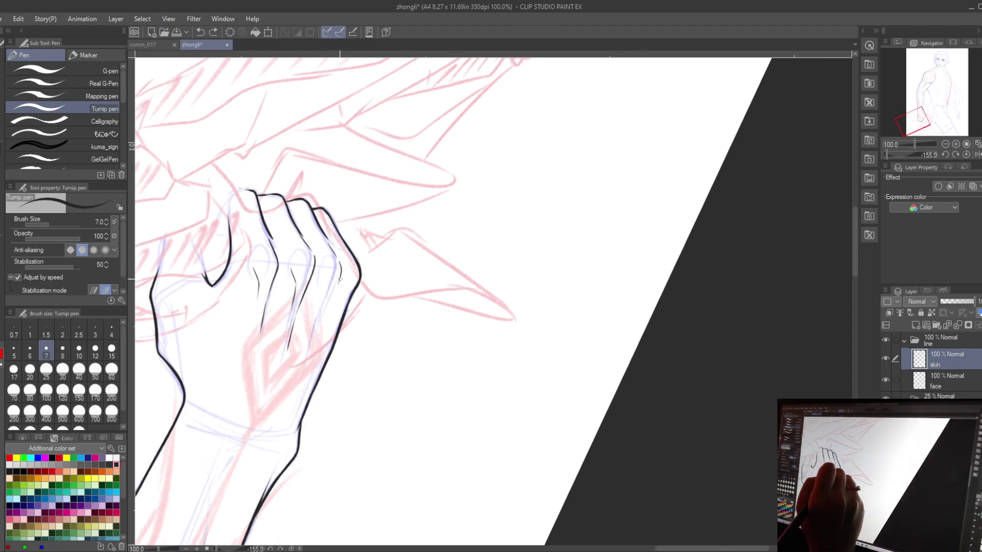
{"action": "left_click_drag", "start_coordinate": [340, 263], "coordinate": [321, 319]}
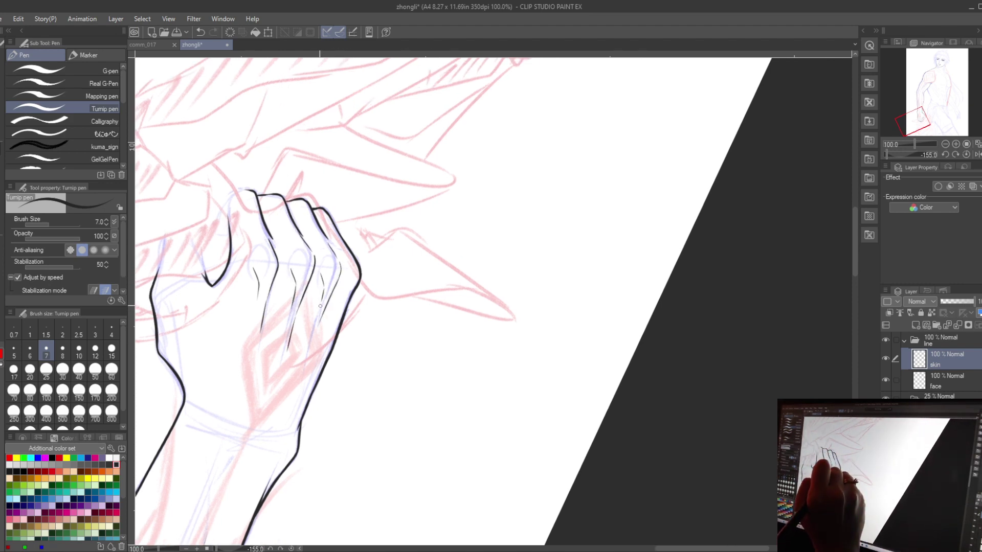
Ink the torso's side contour beside the tattooed arm, from below the armpit to the waistband, at brush size 10.
{"action": "key", "text": "ctrl+0"}
{"action": "scroll", "coordinate": [279, 225], "scroll_direction": "up", "scroll_amount": 3}
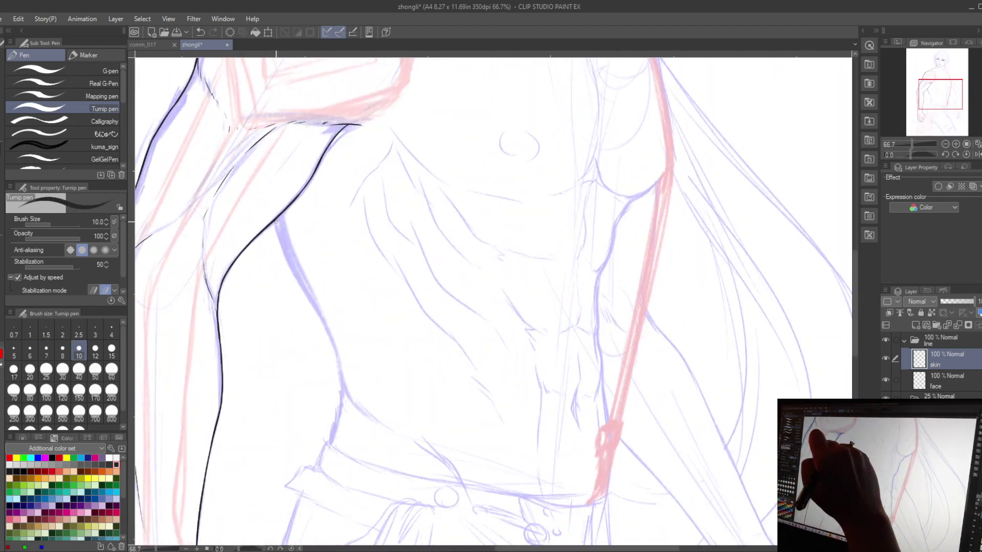
{"action": "key", "text": "ctrl+z"}
{"action": "left_click_drag", "start_coordinate": [276, 222], "coordinate": [321, 316]}
{"action": "left_click_drag", "start_coordinate": [328, 360], "coordinate": [299, 271]}
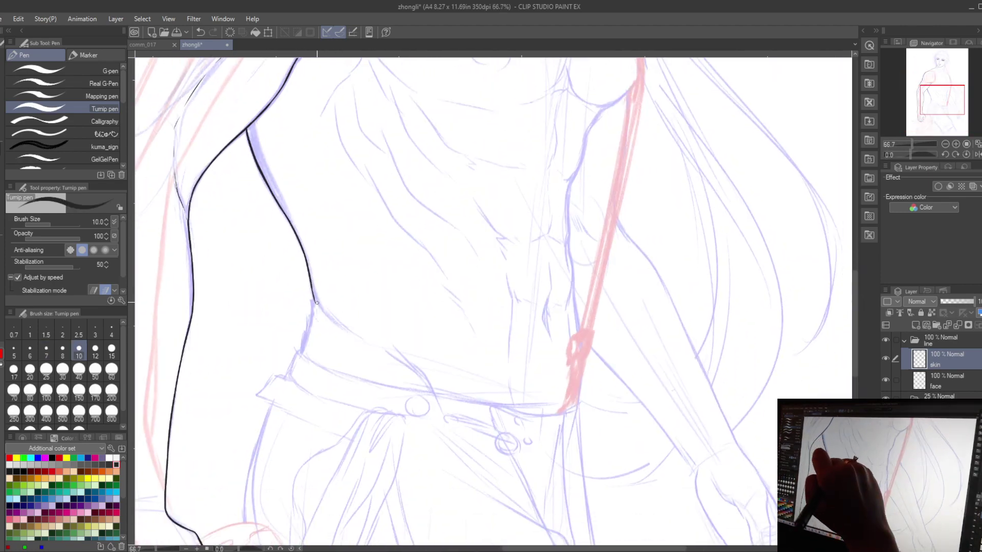
{"action": "key", "text": "minus"}
{"action": "scroll", "coordinate": [350, 271], "scroll_direction": "up", "scroll_amount": 10}
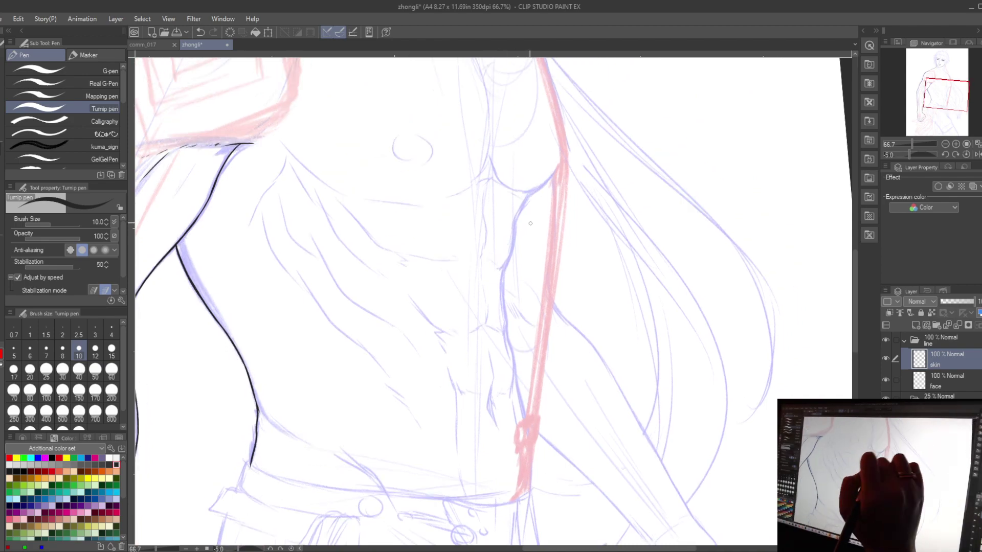
Ink the contour of the untattooed shoulder and upper arm down to the chest at brush size 10.
{"action": "key", "text": "asciicircum"}
{"action": "key", "text": "asciicircum"}
{"action": "mouse_move", "coordinate": [417, 188]}
{"action": "left_mouse_down"}
{"action": "mouse_move", "coordinate": [414, 299]}
{"action": "mouse_move", "coordinate": [431, 252]}
{"action": "mouse_move", "coordinate": [394, 283]}
{"action": "left_mouse_up"}
{"action": "scroll", "coordinate": [363, 237], "scroll_direction": "down", "scroll_amount": 3}
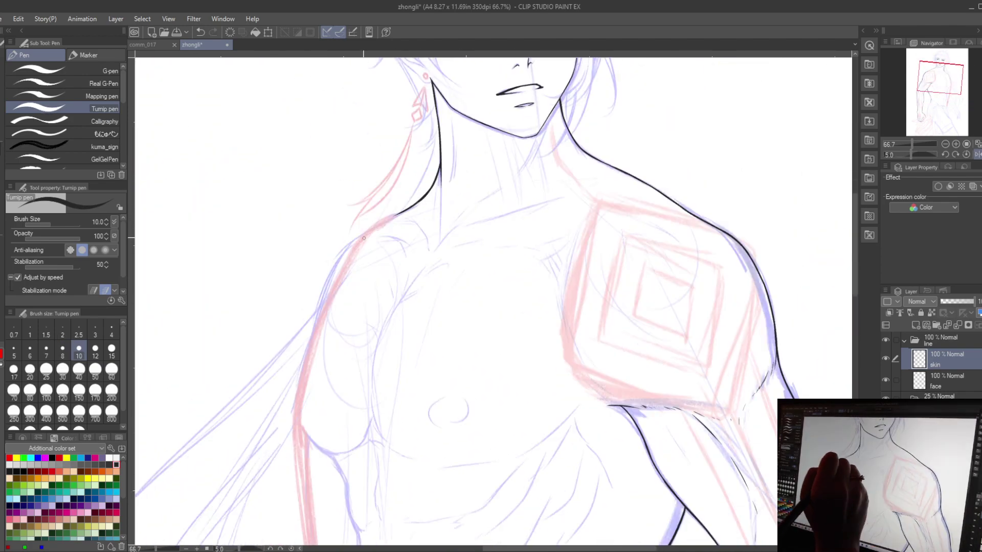
{"action": "left_click_drag", "start_coordinate": [347, 245], "coordinate": [310, 338]}
{"action": "scroll", "coordinate": [310, 338], "scroll_direction": "up", "scroll_amount": 5}
{"action": "scroll", "coordinate": [297, 220], "scroll_direction": "down", "scroll_amount": 10}
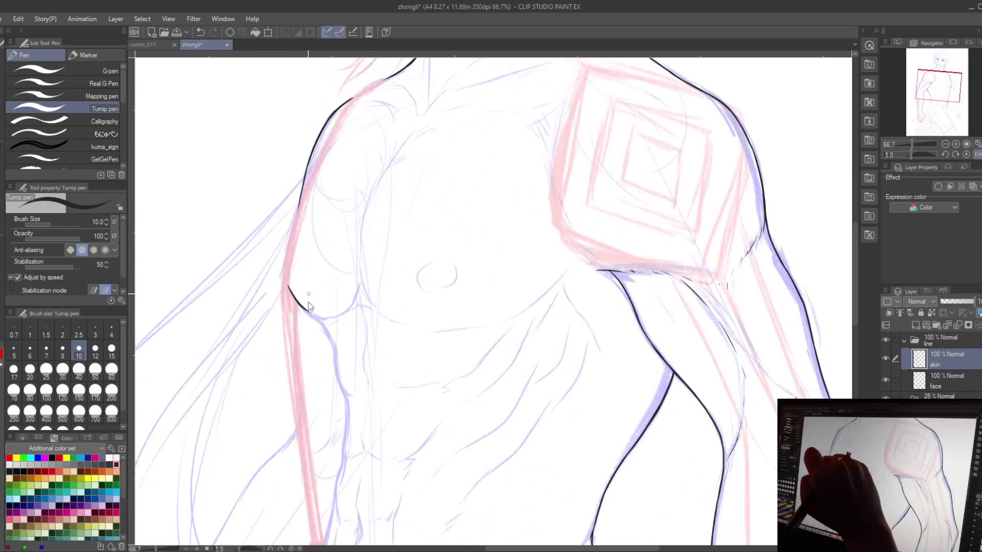
Ink the lower edge of the far pectoral and the far side contour of the torso down to the belt.
{"action": "scroll", "coordinate": [341, 259], "scroll_direction": "down", "scroll_amount": 2}
{"action": "left_click_drag", "start_coordinate": [313, 266], "coordinate": [335, 299]}
{"action": "scroll", "coordinate": [335, 299], "scroll_direction": "down", "scroll_amount": 2}
{"action": "left_click_drag", "start_coordinate": [326, 250], "coordinate": [335, 294]}
{"action": "scroll", "coordinate": [342, 277], "scroll_direction": "down", "scroll_amount": 4}
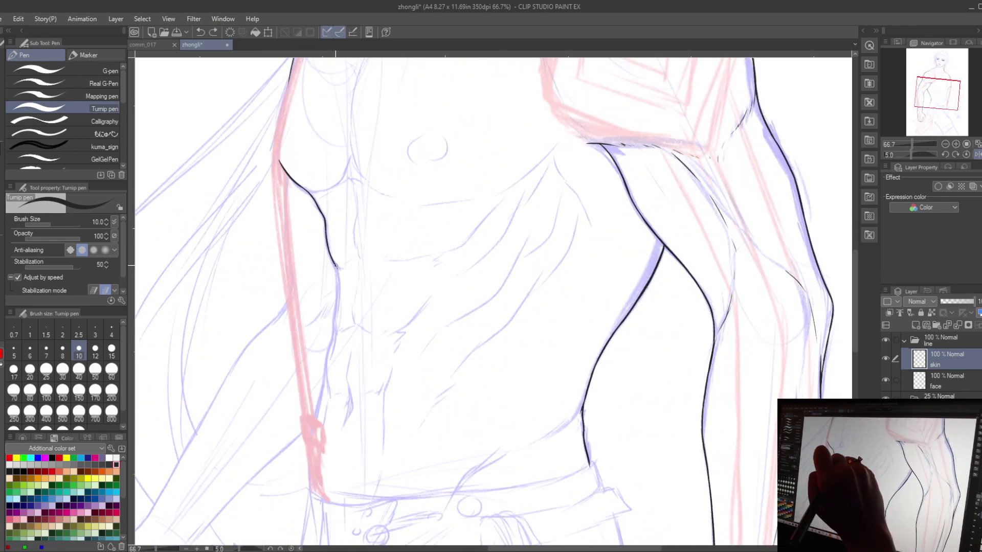
{"action": "left_click_drag", "start_coordinate": [341, 256], "coordinate": [330, 312]}
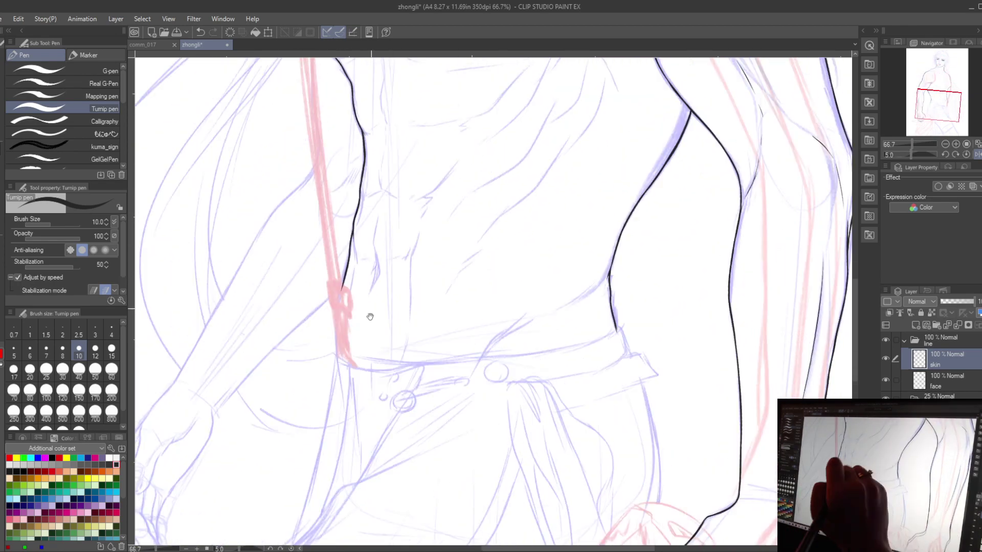
Ink both contours of the hanging forearm from the torso to the wrist.
{"action": "left_click_drag", "start_coordinate": [438, 248], "coordinate": [412, 420]}
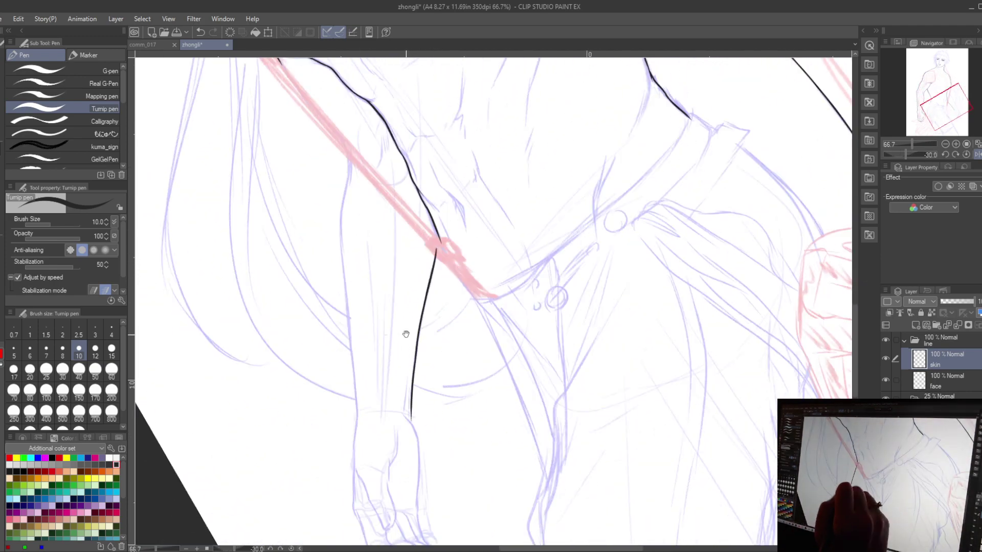
{"action": "scroll", "coordinate": [348, 268], "scroll_direction": "down", "scroll_amount": 2}
{"action": "left_click_drag", "start_coordinate": [345, 170], "coordinate": [349, 255]}
{"action": "scroll", "coordinate": [350, 261], "scroll_direction": "down", "scroll_amount": 3}
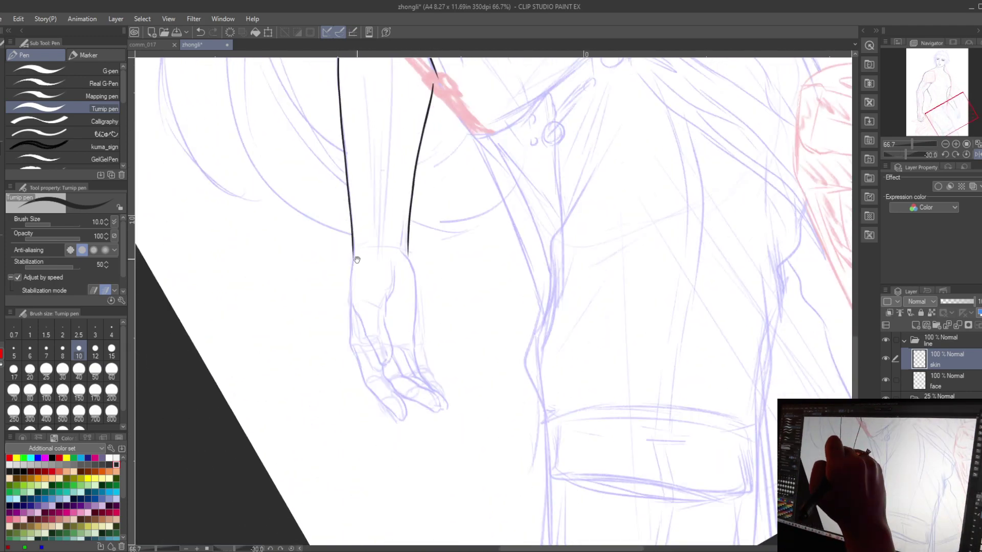
Ink the side contours of the hanging hand and the outline of its first finger.
{"action": "left_click_drag", "start_coordinate": [411, 223], "coordinate": [415, 284]}
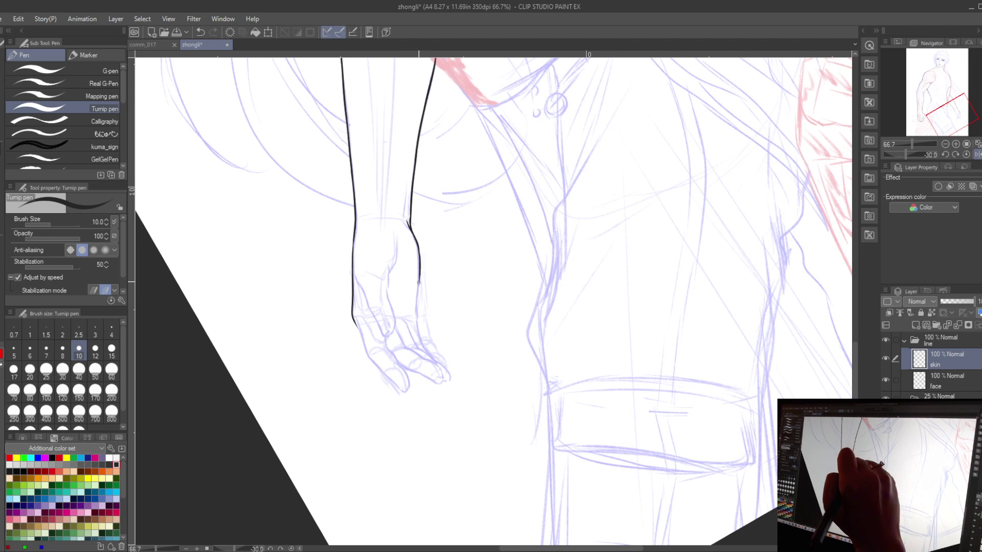
{"action": "scroll", "coordinate": [414, 284], "scroll_direction": "down", "scroll_amount": 1}
{"action": "left_click_drag", "start_coordinate": [329, 229], "coordinate": [316, 272]}
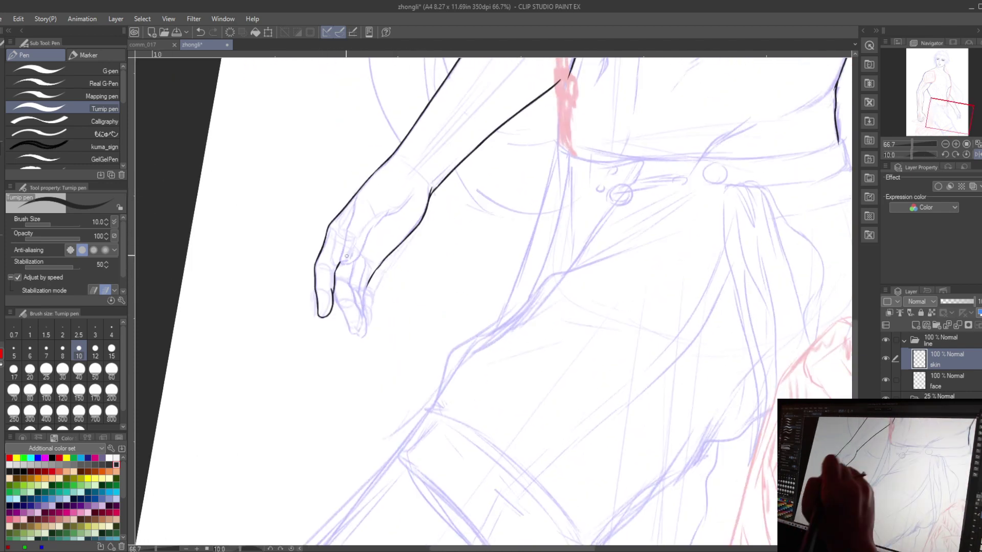
{"action": "scroll", "coordinate": [341, 290], "scroll_direction": "down", "scroll_amount": 1}
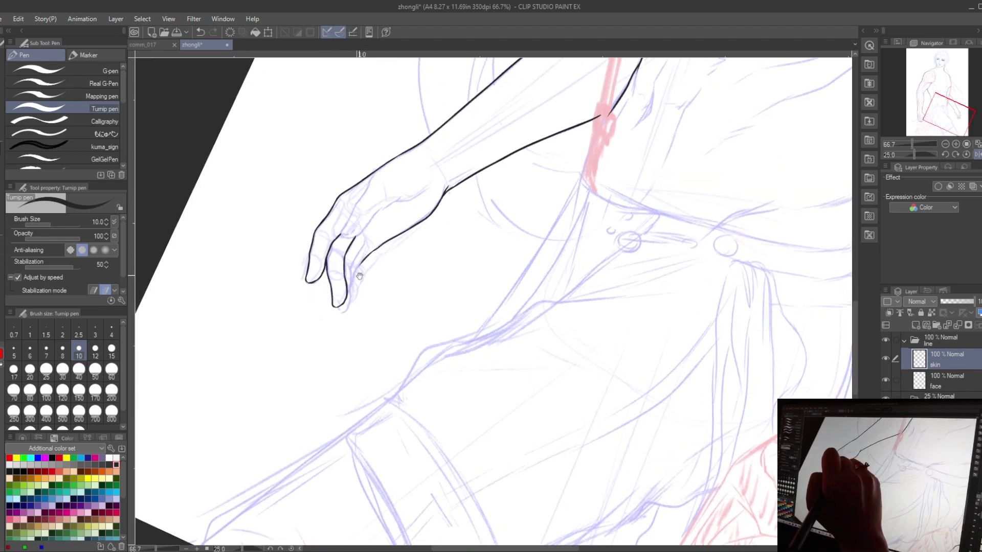
Ink the remaining fingers and palm edge of the hanging hand, erasing overlapping lines with the Rough eraser.
{"action": "left_click_drag", "start_coordinate": [365, 248], "coordinate": [345, 256]}
{"action": "left_click_drag", "start_coordinate": [340, 291], "coordinate": [320, 330]}
{"action": "left_click_drag", "start_coordinate": [352, 281], "coordinate": [347, 298]}
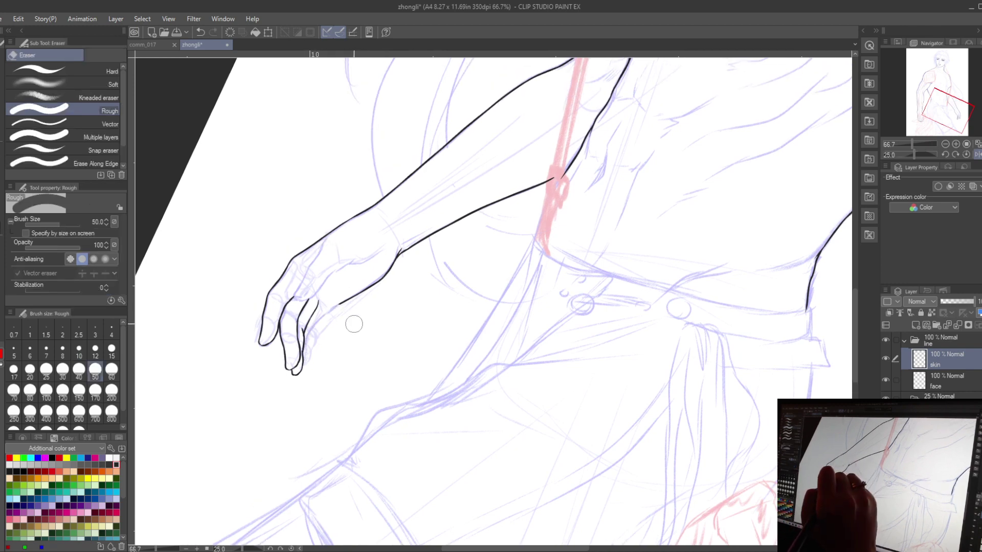
{"action": "left_click_drag", "start_coordinate": [305, 356], "coordinate": [302, 389]}
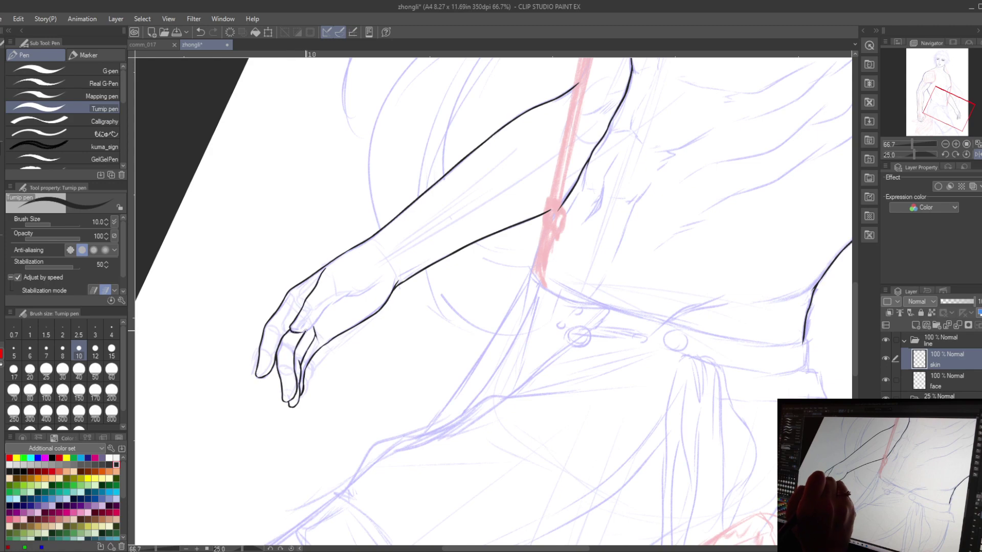
{"action": "mouse_move", "coordinate": [351, 296]}
{"action": "left_mouse_down"}
{"action": "mouse_move", "coordinate": [369, 245]}
{"action": "mouse_move", "coordinate": [376, 474]}
{"action": "left_mouse_up"}
Ink the neck muscle lines running down to the collarbones at brush size 8.
{"action": "left_click", "coordinate": [46, 350]}
{"action": "scroll", "coordinate": [389, 223], "scroll_direction": "down", "scroll_amount": 2}
{"action": "scroll", "coordinate": [389, 224], "scroll_direction": "up", "scroll_amount": 1}
{"action": "key", "text": "bracketright"}
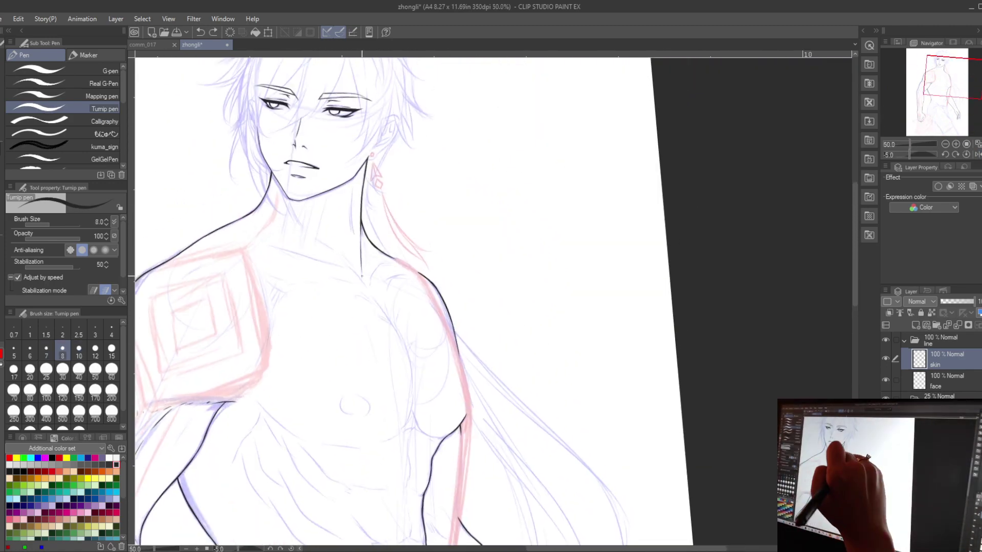
{"action": "mouse_move", "coordinate": [361, 251]}
{"action": "left_mouse_down"}
{"action": "mouse_move", "coordinate": [394, 254]}
{"action": "mouse_move", "coordinate": [389, 215]}
{"action": "mouse_move", "coordinate": [403, 309]}
{"action": "left_mouse_up"}
{"action": "key", "text": "ctrl+z"}
{"action": "key", "text": "h"}
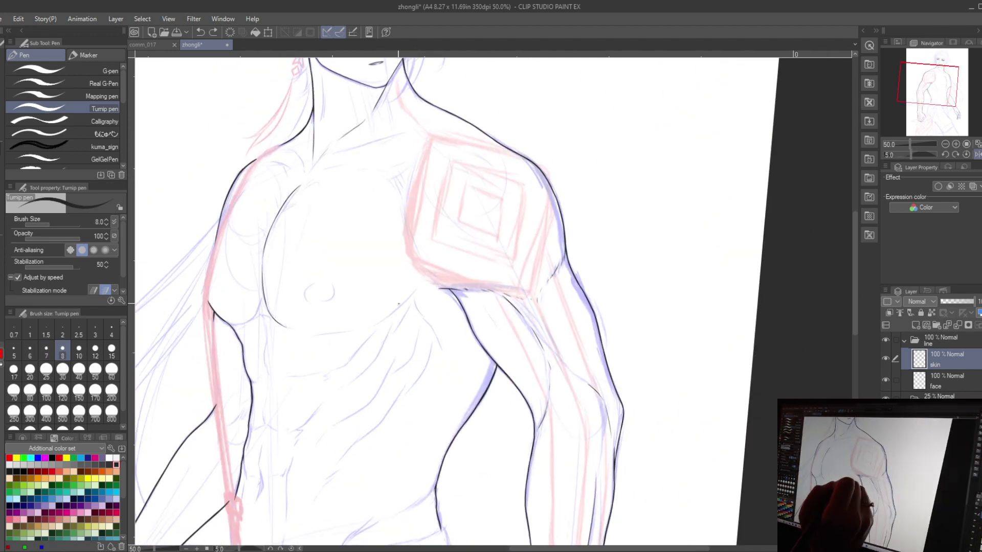
Ink the lower edge of the near pectoral at brush size 8 and its nipple at size 7.
{"action": "left_click_drag", "start_coordinate": [373, 324], "coordinate": [307, 333]}
{"action": "left_click_drag", "start_coordinate": [262, 299], "coordinate": [268, 325]}
{"action": "mouse_move", "coordinate": [333, 283]}
{"action": "left_mouse_down"}
{"action": "mouse_move", "coordinate": [326, 311]}
{"action": "mouse_move", "coordinate": [309, 265]}
{"action": "left_mouse_up"}
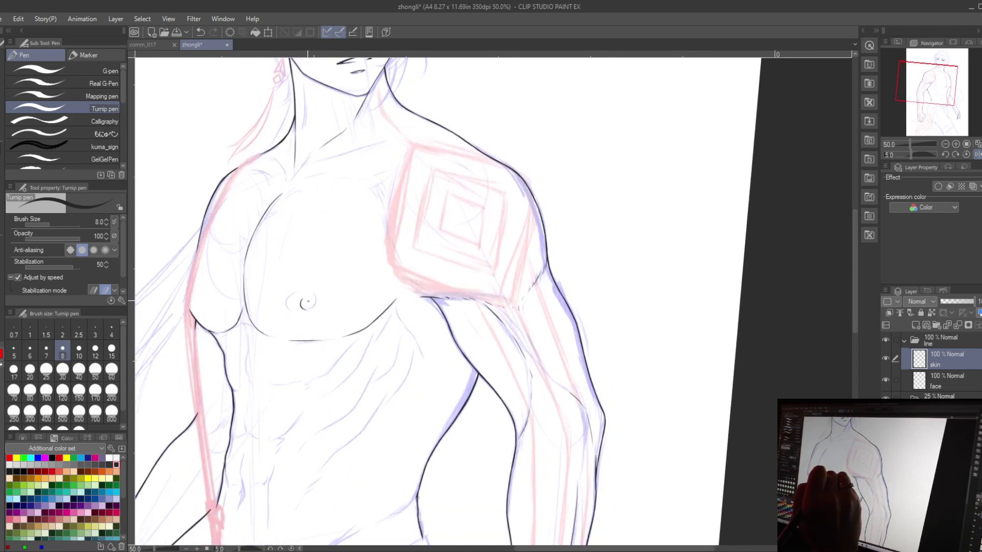
{"action": "key", "text": "bracketleft"}
{"action": "key", "text": "ctrl+z"}
{"action": "left_click_drag", "start_coordinate": [315, 310], "coordinate": [288, 377]}
Ink the upper edge of the chest and its edge beside the shoulder tattoo with light strokes at brush size 7.
{"action": "key", "text": "bracketright"}
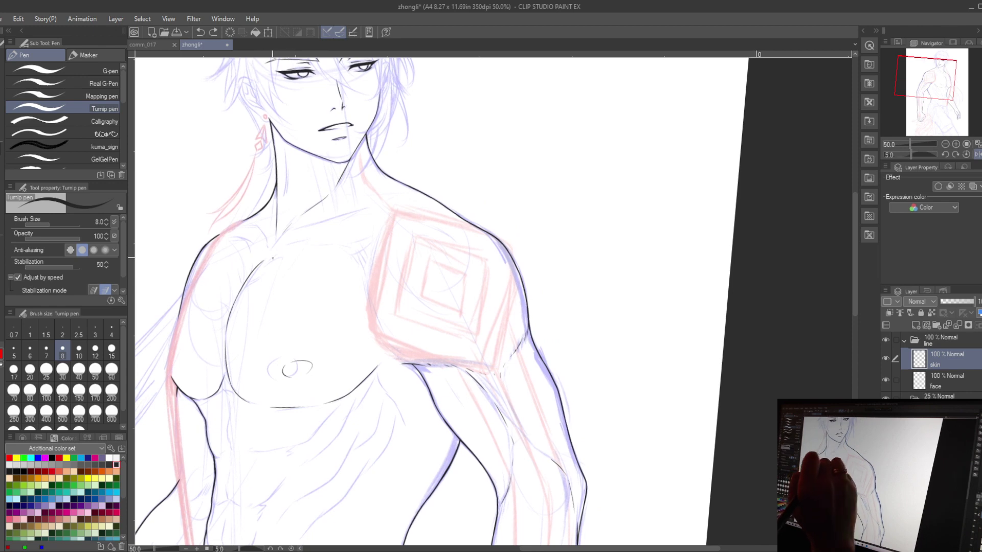
{"action": "key", "text": "bracketleft"}
{"action": "left_click_drag", "start_coordinate": [360, 260], "coordinate": [370, 295]}
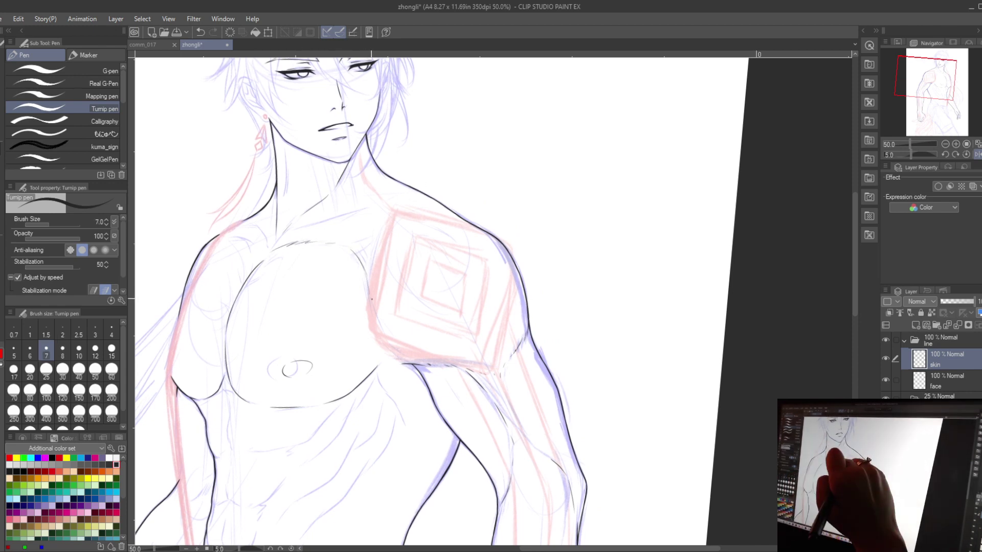
Ink both collarbones and the short muscle strokes beside the throat hollow at brush size 7.
{"action": "left_click_drag", "start_coordinate": [280, 236], "coordinate": [288, 267]}
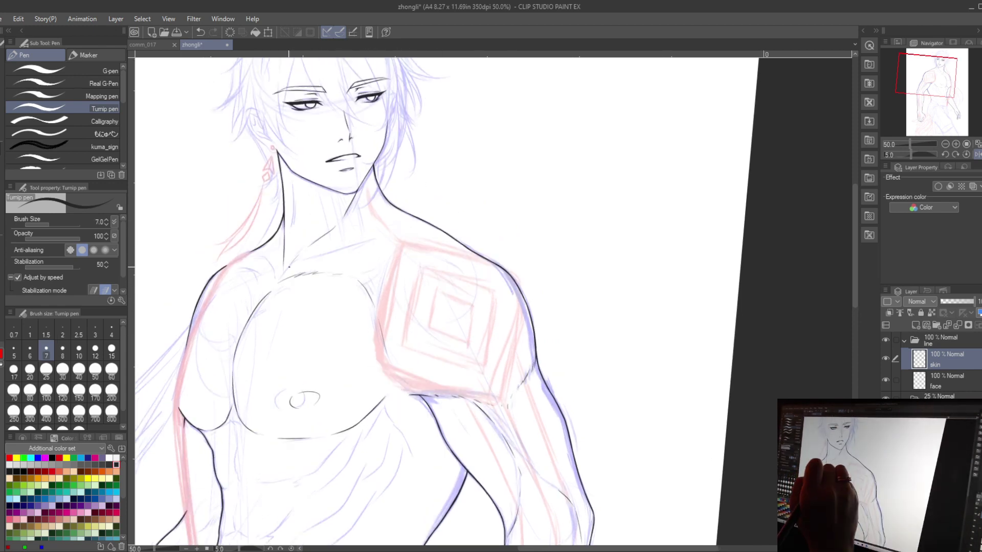
{"action": "key", "text": "h"}
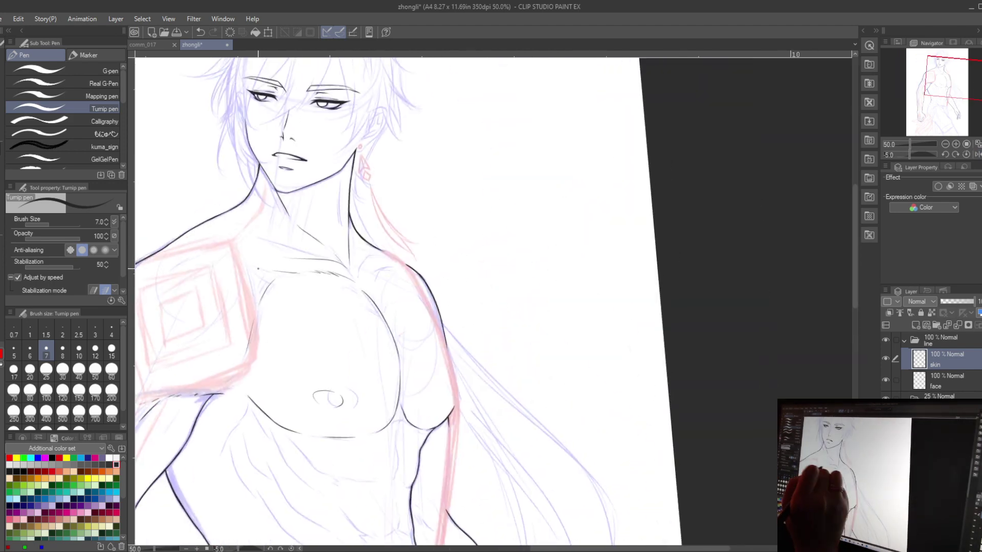
{"action": "key", "text": "ctrl+z"}
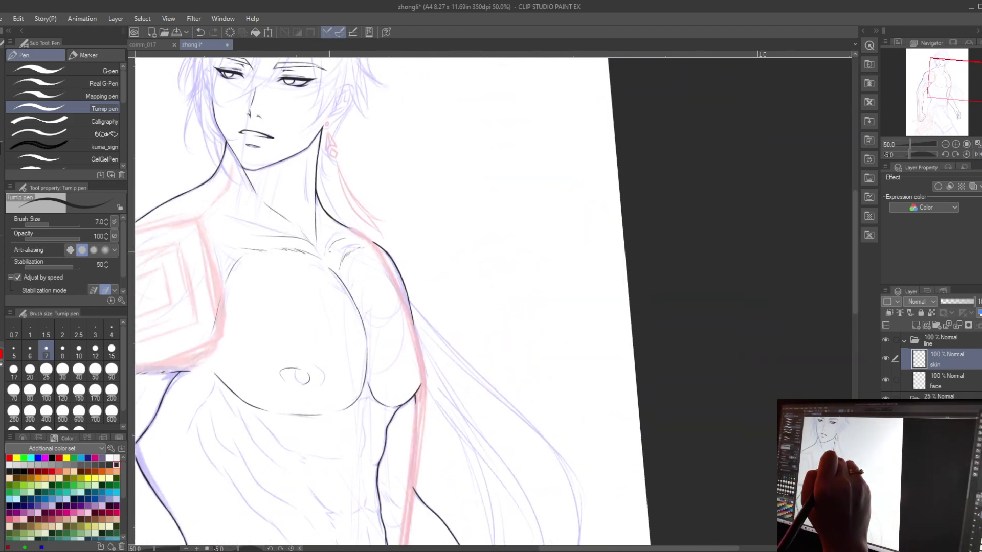
{"action": "scroll", "coordinate": [379, 237], "scroll_direction": "down", "scroll_amount": 2}
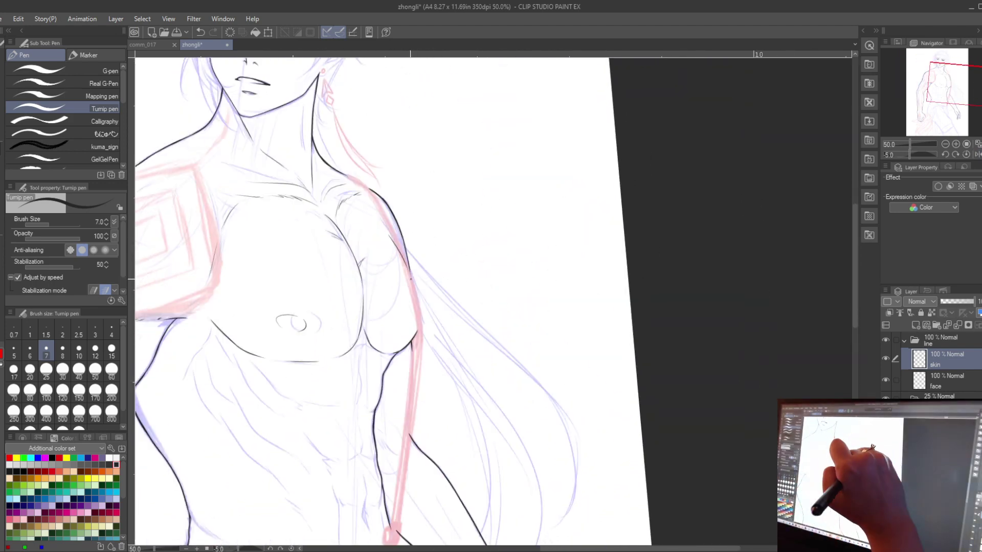
Ink the creases at the far armpit and the abdominal muscle contours along the torso's far side at brush size 7.
{"action": "scroll", "coordinate": [416, 246], "scroll_direction": "down", "scroll_amount": 4}
{"action": "left_click_drag", "start_coordinate": [407, 240], "coordinate": [404, 294]}
{"action": "scroll", "coordinate": [404, 295], "scroll_direction": "down", "scroll_amount": 1}
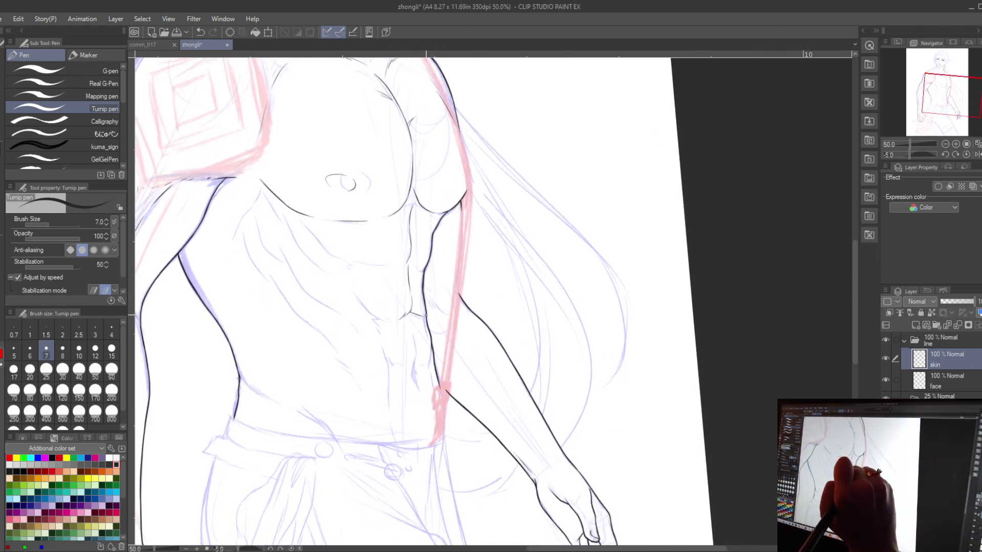
{"action": "scroll", "coordinate": [399, 256], "scroll_direction": "down", "scroll_amount": 3}
{"action": "left_click_drag", "start_coordinate": [402, 299], "coordinate": [397, 317]}
{"action": "scroll", "coordinate": [409, 302], "scroll_direction": "up", "scroll_amount": 3}
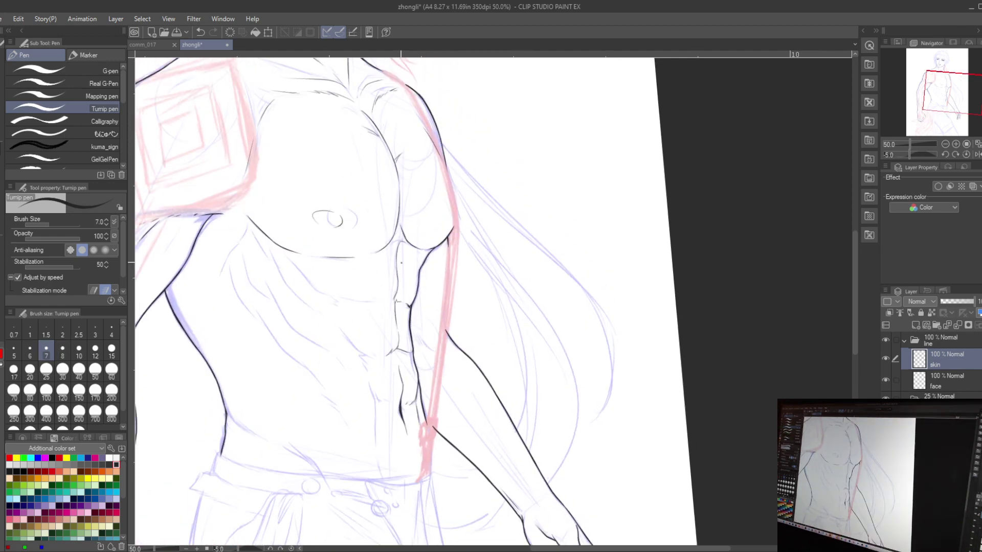
Ink the rib line below the near pectoral and the near-side abdominal segments at brush size 7.
{"action": "key", "text": "asciicircum"}
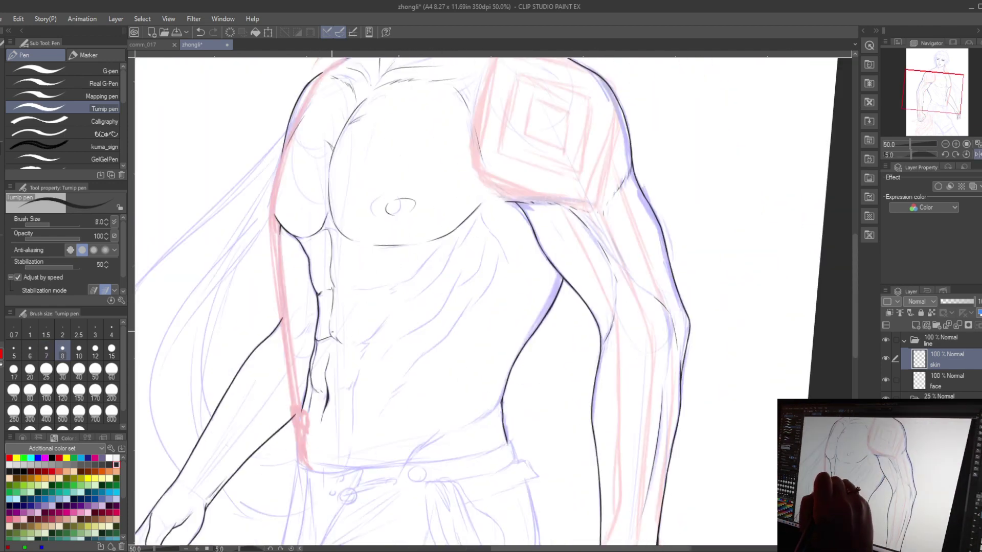
{"action": "key", "text": "minus"}
{"action": "left_click_drag", "start_coordinate": [353, 300], "coordinate": [384, 290]}
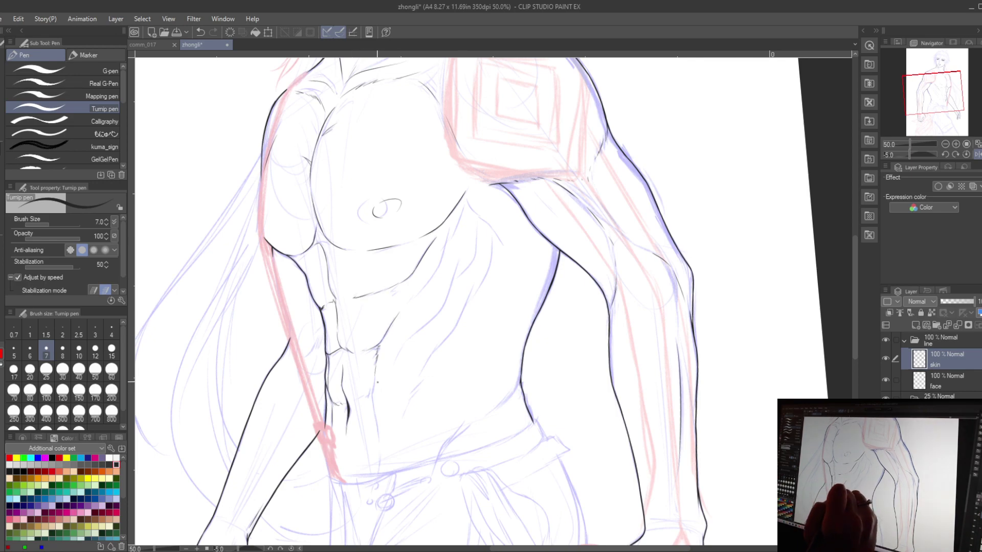
{"action": "left_click_drag", "start_coordinate": [376, 344], "coordinate": [382, 416]}
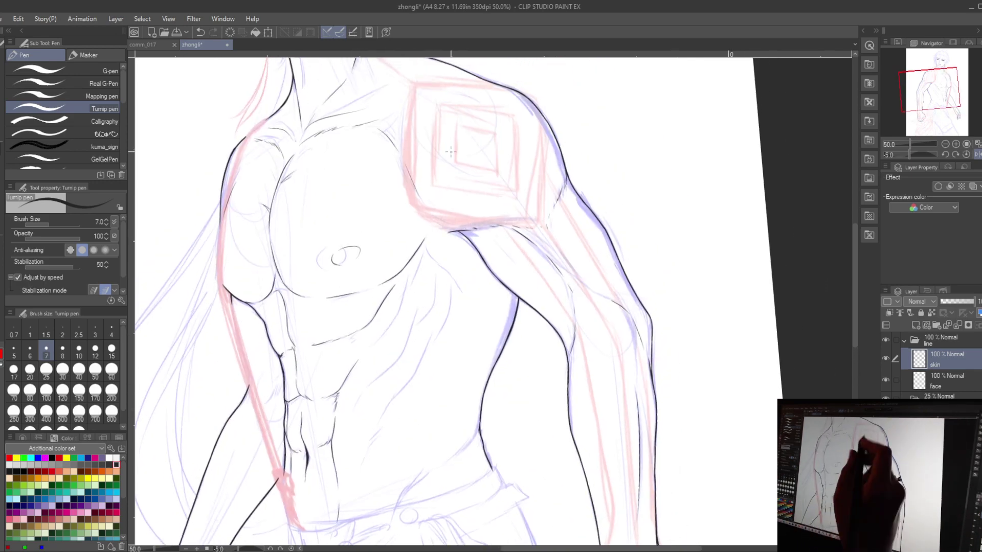
Ink the slanted rib and oblique muscle lines on the near side and the hip crease above the waistband.
{"action": "mouse_move", "coordinate": [450, 299]}
{"action": "left_mouse_down"}
{"action": "mouse_move", "coordinate": [437, 254]}
{"action": "mouse_move", "coordinate": [450, 213]}
{"action": "left_mouse_up"}
{"action": "key", "text": "ctrl+z"}
{"action": "left_click_drag", "start_coordinate": [443, 247], "coordinate": [423, 278]}
{"action": "mouse_move", "coordinate": [482, 231]}
{"action": "left_mouse_down"}
{"action": "mouse_move", "coordinate": [459, 230]}
{"action": "mouse_move", "coordinate": [378, 336]}
{"action": "left_mouse_up"}
{"action": "left_click_drag", "start_coordinate": [479, 363], "coordinate": [479, 316]}
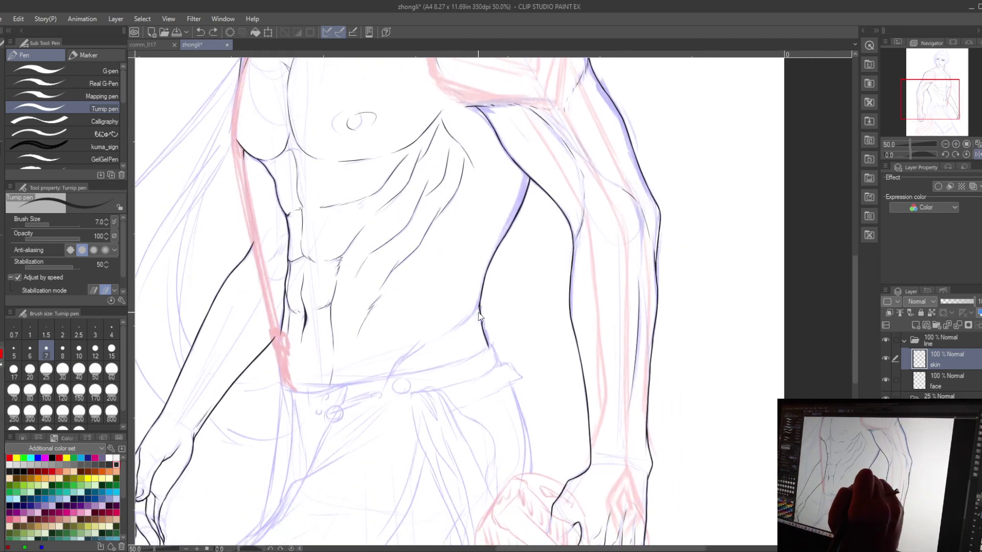
{"action": "key", "text": "h"}
{"action": "mouse_move", "coordinate": [385, 285]}
{"action": "left_mouse_down"}
{"action": "mouse_move", "coordinate": [424, 336]}
{"action": "mouse_move", "coordinate": [421, 357]}
{"action": "left_mouse_up"}
Ink the outlines and inner folds of both ears on the skin layer.
{"action": "scroll", "coordinate": [424, 307], "scroll_direction": "up", "scroll_amount": 10}
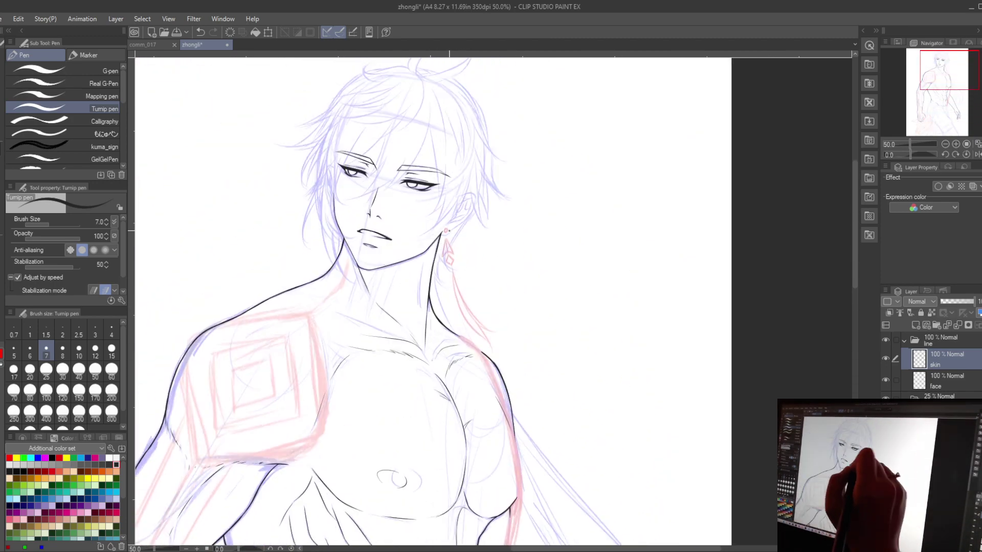
{"action": "scroll", "coordinate": [461, 273], "scroll_direction": "up", "scroll_amount": 2}
{"action": "left_click_drag", "start_coordinate": [408, 328], "coordinate": [420, 221]}
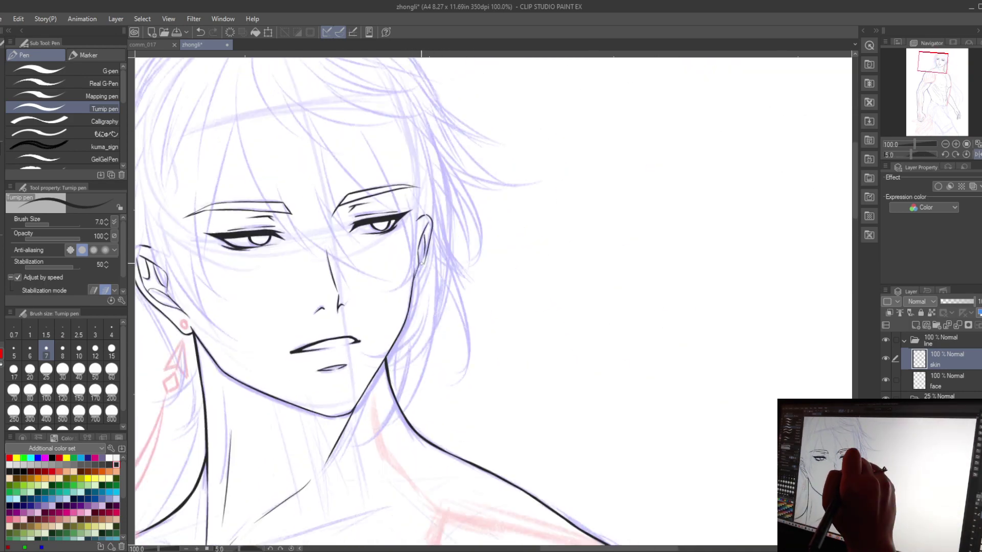
{"action": "key", "text": "ctrl+z"}
{"action": "key", "text": "ctrl+minus"}
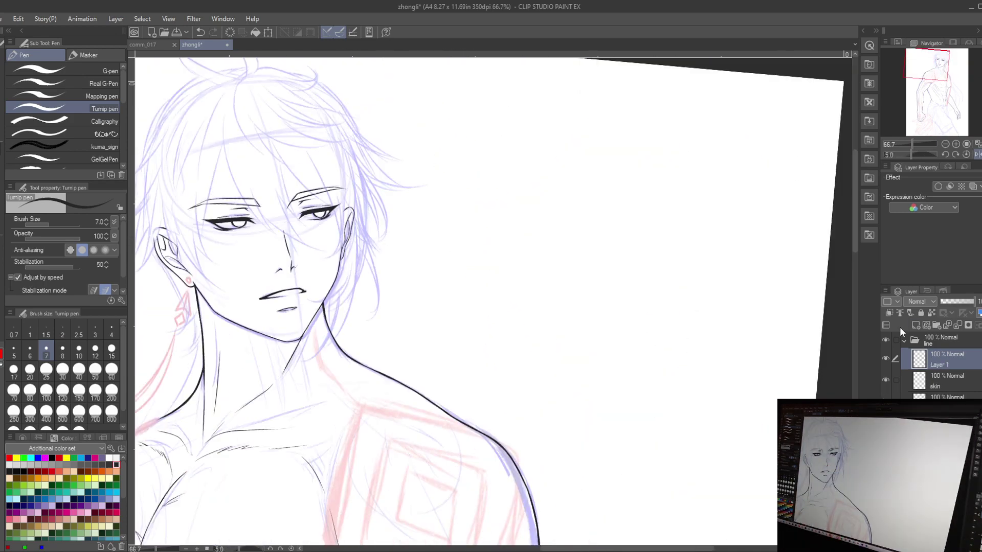
Add a layer named hair and ink the crossing bangs that fall between the eyes.
{"action": "mouse_move", "coordinate": [443, 203]}
{"action": "left_mouse_down"}
{"action": "mouse_move", "coordinate": [543, 189]}
{"action": "mouse_move", "coordinate": [465, 188]}
{"action": "mouse_move", "coordinate": [479, 253]}
{"action": "left_mouse_up"}
{"action": "left_click_drag", "start_coordinate": [475, 211], "coordinate": [512, 279]}
{"action": "left_click_drag", "start_coordinate": [512, 184], "coordinate": [467, 199]}
{"action": "mouse_move", "coordinate": [471, 198]}
{"action": "left_mouse_down"}
{"action": "mouse_move", "coordinate": [463, 261]}
{"action": "mouse_move", "coordinate": [506, 174]}
{"action": "left_mouse_up"}
{"action": "left_click_drag", "start_coordinate": [561, 146], "coordinate": [551, 164]}
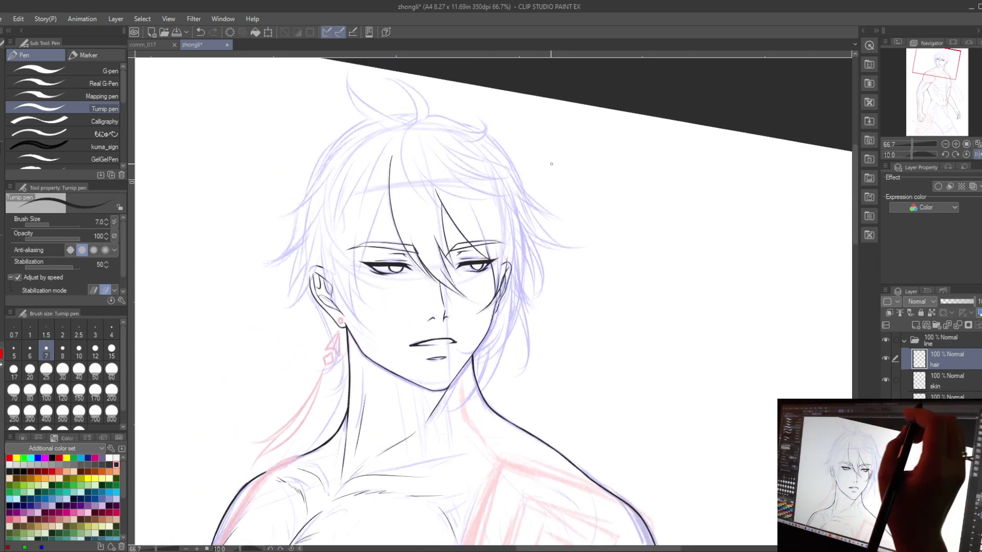
Ink the long side lock that hangs past the far ear down to the neck.
{"action": "left_click_drag", "start_coordinate": [523, 283], "coordinate": [513, 272]}
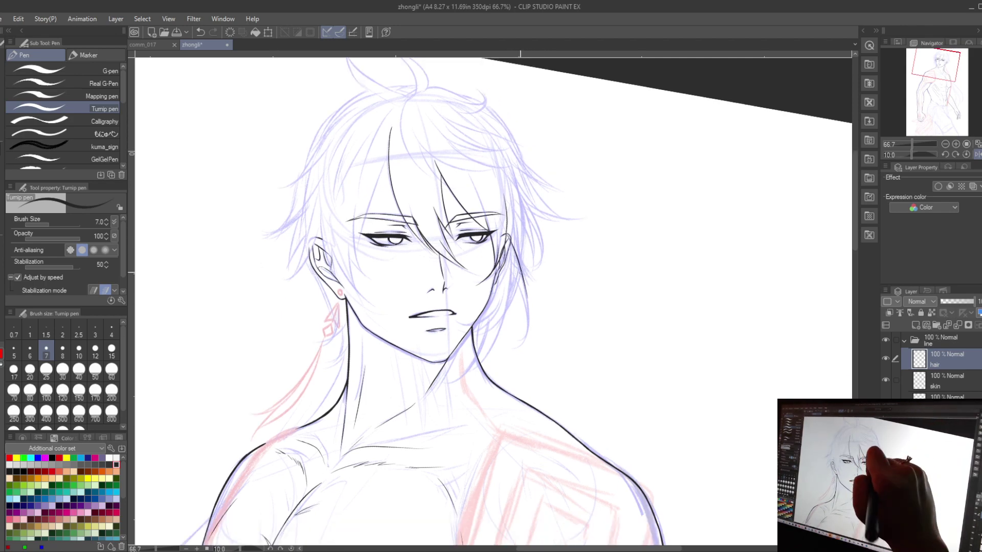
{"action": "key", "text": "h"}
{"action": "left_click_drag", "start_coordinate": [460, 71], "coordinate": [440, 55]}
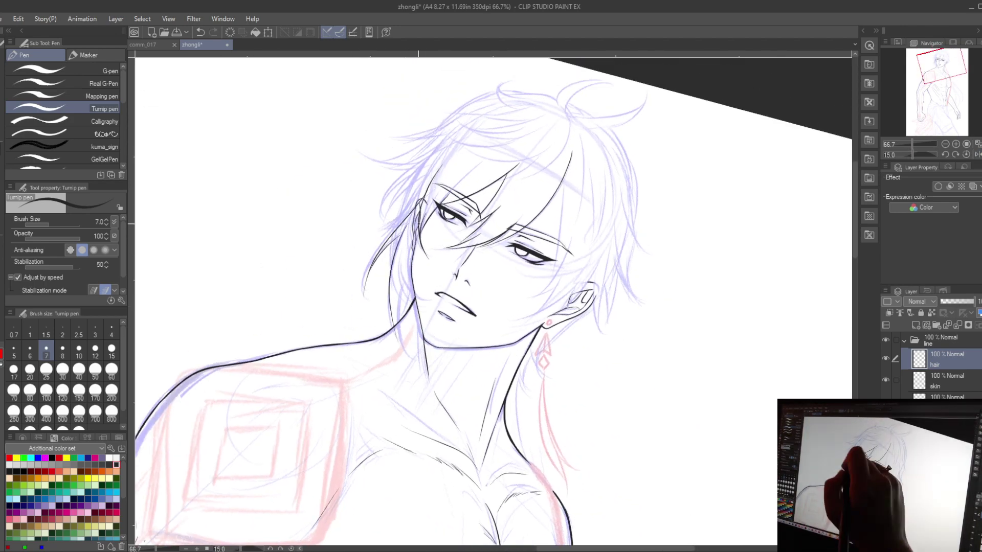
{"action": "left_click_drag", "start_coordinate": [409, 258], "coordinate": [403, 325]}
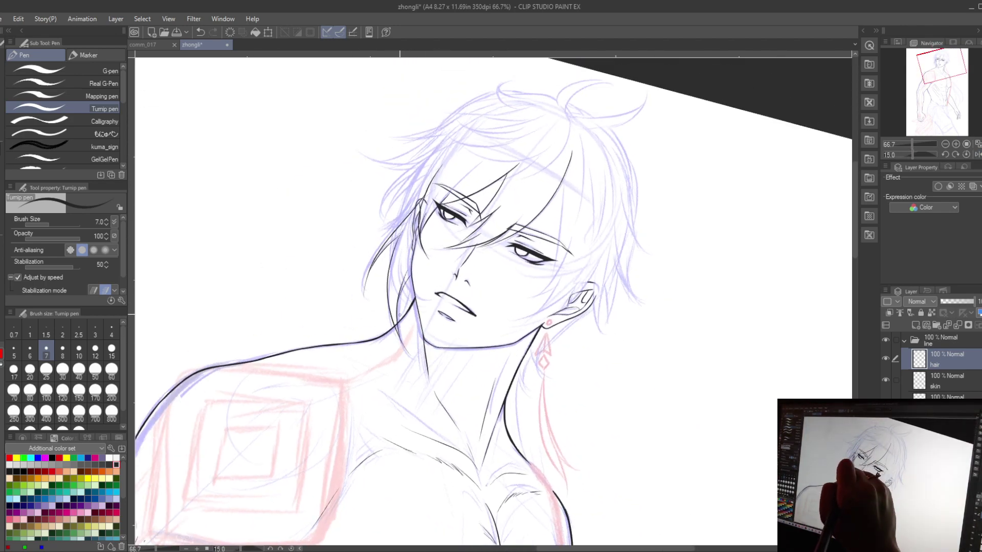
Ink the pointed hair strands in front of and behind the near ear.
{"action": "key", "text": "ctrl+@"}
{"action": "mouse_move", "coordinate": [536, 198]}
{"action": "left_mouse_down"}
{"action": "mouse_move", "coordinate": [547, 159]}
{"action": "mouse_move", "coordinate": [532, 169]}
{"action": "mouse_move", "coordinate": [548, 233]}
{"action": "mouse_move", "coordinate": [496, 286]}
{"action": "left_mouse_up"}
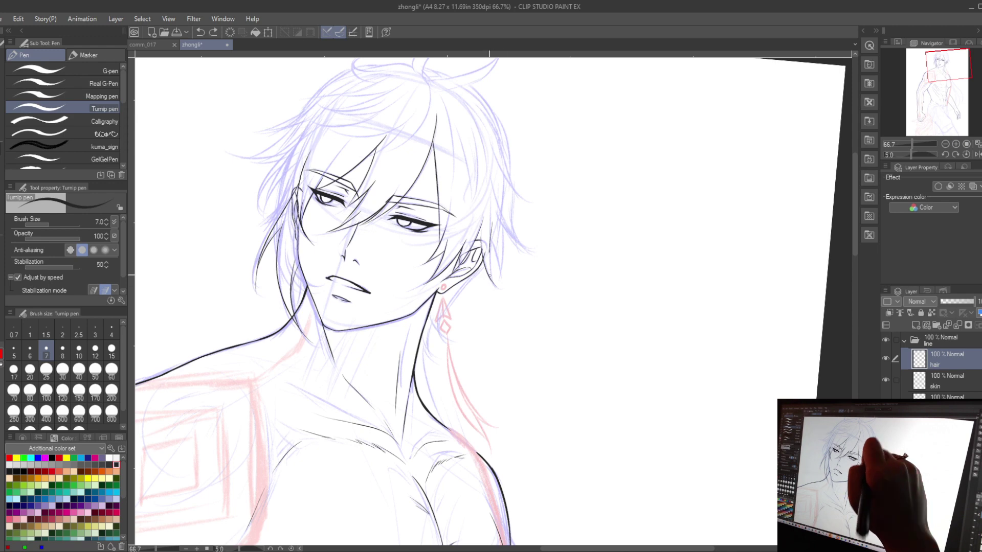
{"action": "mouse_move", "coordinate": [503, 234]}
{"action": "left_mouse_down"}
{"action": "mouse_move", "coordinate": [491, 266]}
{"action": "mouse_move", "coordinate": [462, 253]}
{"action": "mouse_move", "coordinate": [454, 277]}
{"action": "left_mouse_up"}
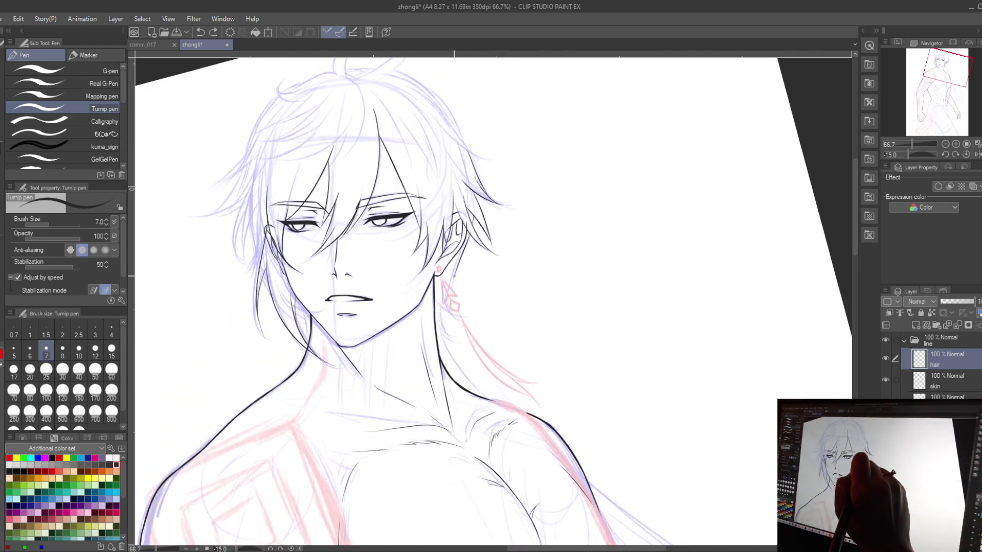
{"action": "left_click_drag", "start_coordinate": [462, 320], "coordinate": [467, 278]}
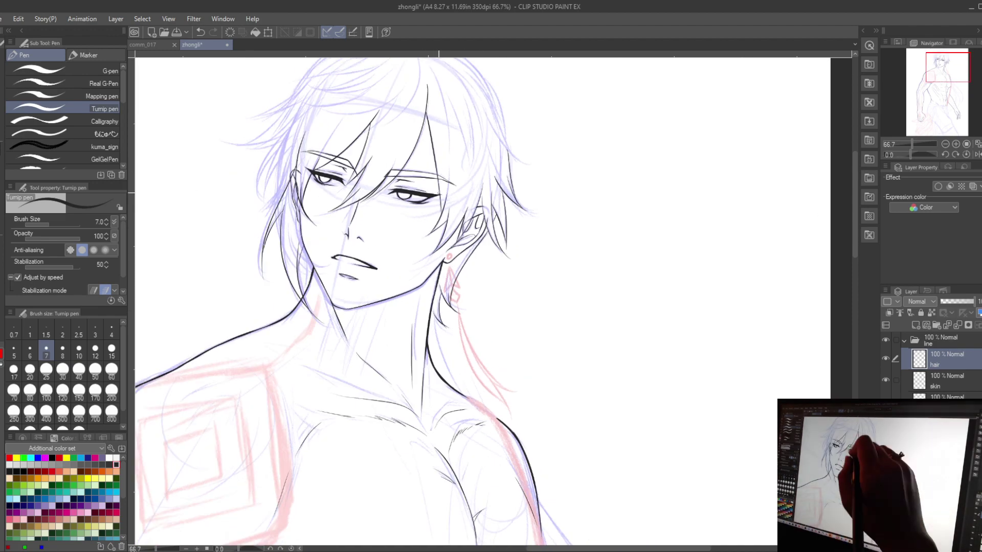
Ink the thin nape strands that run behind the earring down toward the shoulder.
{"action": "key", "text": "ctrl+z"}
{"action": "scroll", "coordinate": [440, 304], "scroll_direction": "up", "scroll_amount": 1}
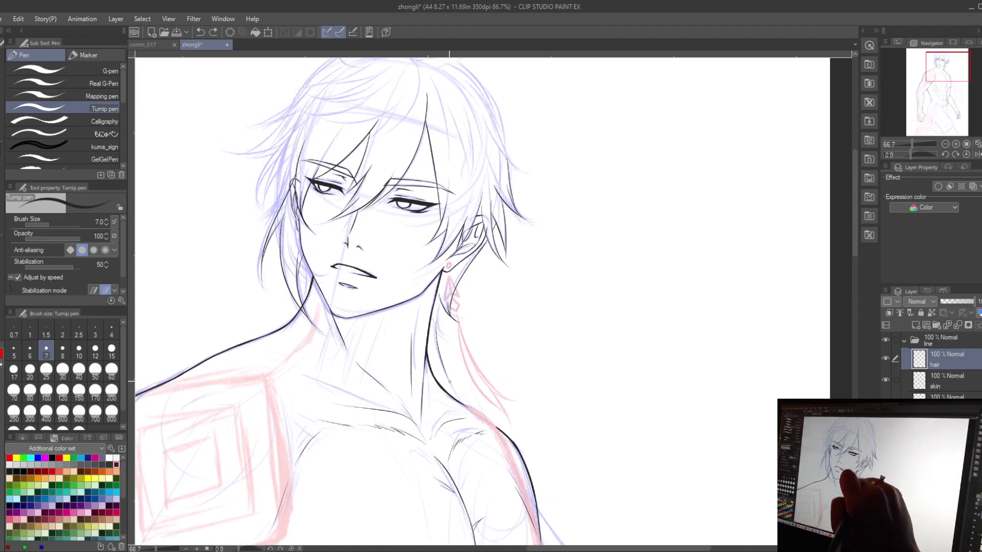
{"action": "left_click_drag", "start_coordinate": [449, 381], "coordinate": [390, 324]}
{"action": "left_click_drag", "start_coordinate": [389, 249], "coordinate": [389, 303]}
{"action": "key", "text": "ctrl+z"}
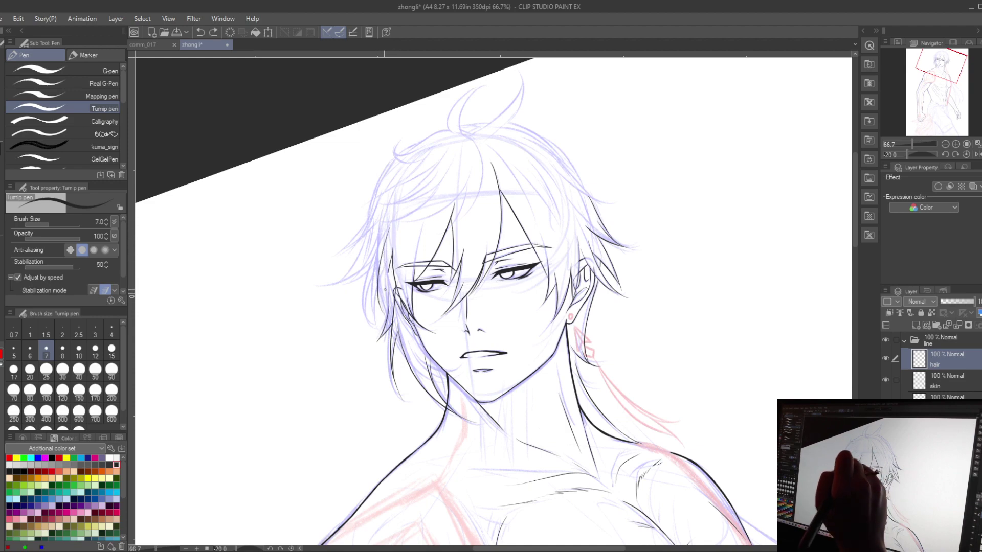
Ink the spiky hair tips and the head outline on the far side of the face.
{"action": "mouse_move", "coordinate": [381, 249]}
{"action": "left_mouse_down"}
{"action": "mouse_move", "coordinate": [364, 323]}
{"action": "mouse_move", "coordinate": [361, 312]}
{"action": "left_mouse_up"}
{"action": "mouse_move", "coordinate": [368, 307]}
{"action": "left_mouse_down"}
{"action": "mouse_move", "coordinate": [353, 287]}
{"action": "mouse_move", "coordinate": [419, 353]}
{"action": "left_mouse_up"}
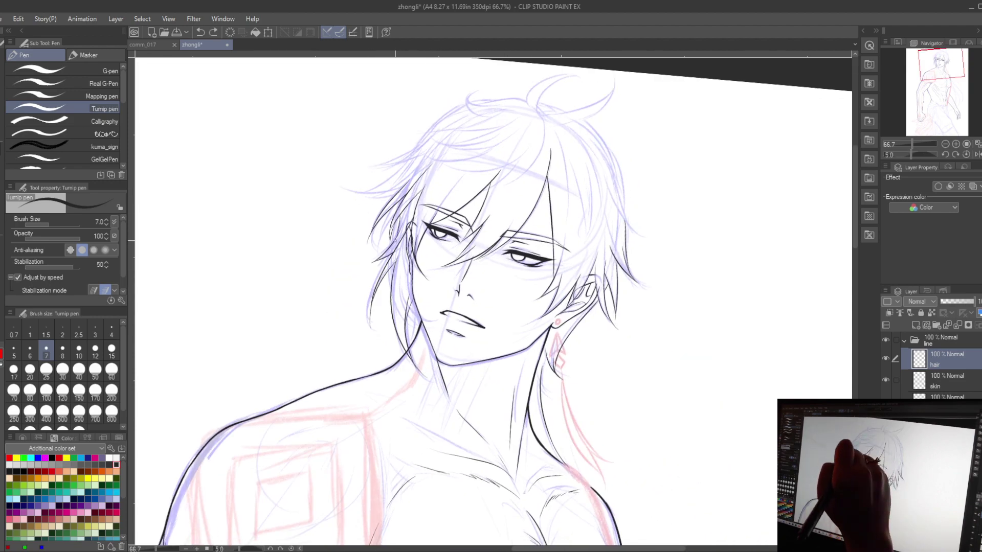
{"action": "left_click_drag", "start_coordinate": [405, 218], "coordinate": [379, 353]}
{"action": "mouse_move", "coordinate": [378, 353]}
{"action": "left_mouse_down"}
{"action": "mouse_move", "coordinate": [438, 406]}
{"action": "mouse_move", "coordinate": [414, 341]}
{"action": "left_mouse_up"}
{"action": "mouse_move", "coordinate": [414, 267]}
{"action": "left_mouse_down"}
{"action": "mouse_move", "coordinate": [404, 340]}
{"action": "mouse_move", "coordinate": [396, 268]}
{"action": "mouse_move", "coordinate": [395, 318]}
{"action": "left_mouse_up"}
{"action": "key", "text": "ctrl+z"}
{"action": "left_click_drag", "start_coordinate": [375, 213], "coordinate": [389, 254]}
{"action": "left_click_drag", "start_coordinate": [398, 228], "coordinate": [390, 242]}
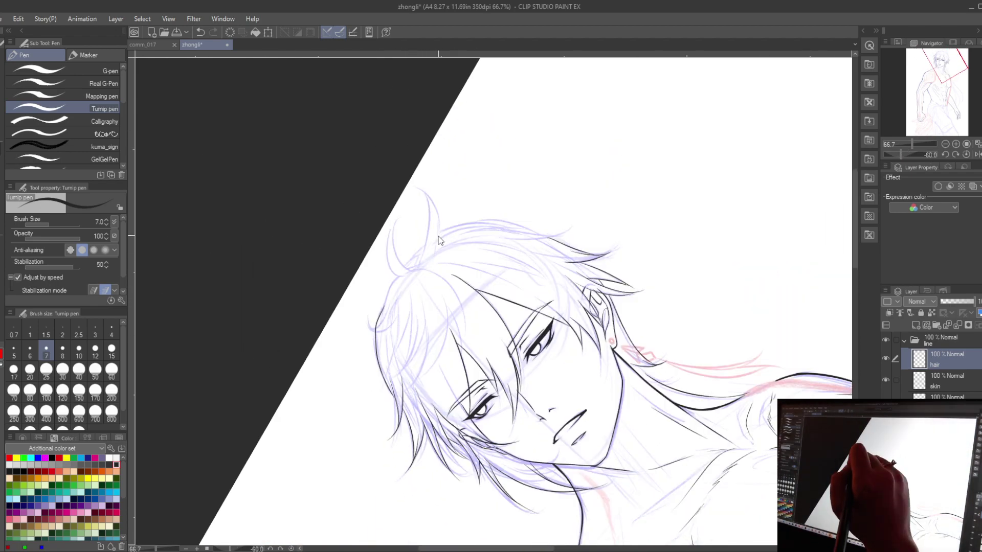
Ink the curved cowlick strands at the crown and the remaining outline of the top of the head.
{"action": "key", "text": "ctrl+@"}
{"action": "left_click_drag", "start_coordinate": [446, 136], "coordinate": [424, 308]}
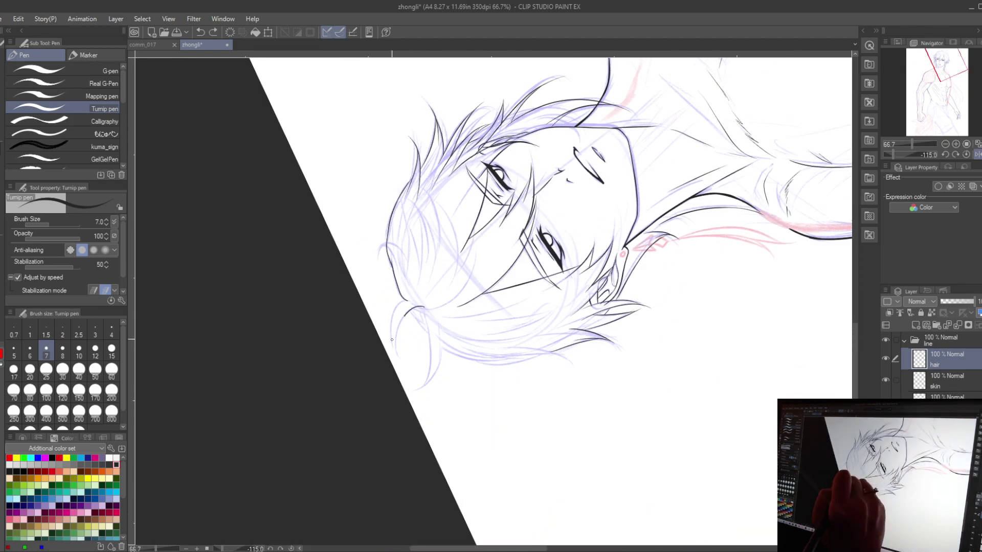
{"action": "left_click_drag", "start_coordinate": [405, 367], "coordinate": [374, 326]}
{"action": "left_click_drag", "start_coordinate": [399, 300], "coordinate": [397, 273]}
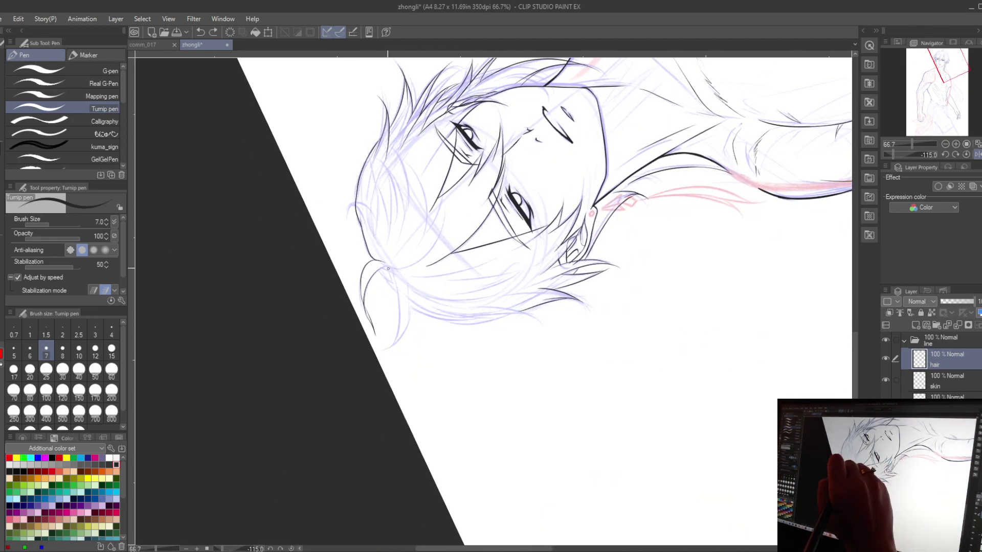
{"action": "left_click_drag", "start_coordinate": [389, 355], "coordinate": [400, 275]}
{"action": "left_click_drag", "start_coordinate": [392, 346], "coordinate": [380, 228]}
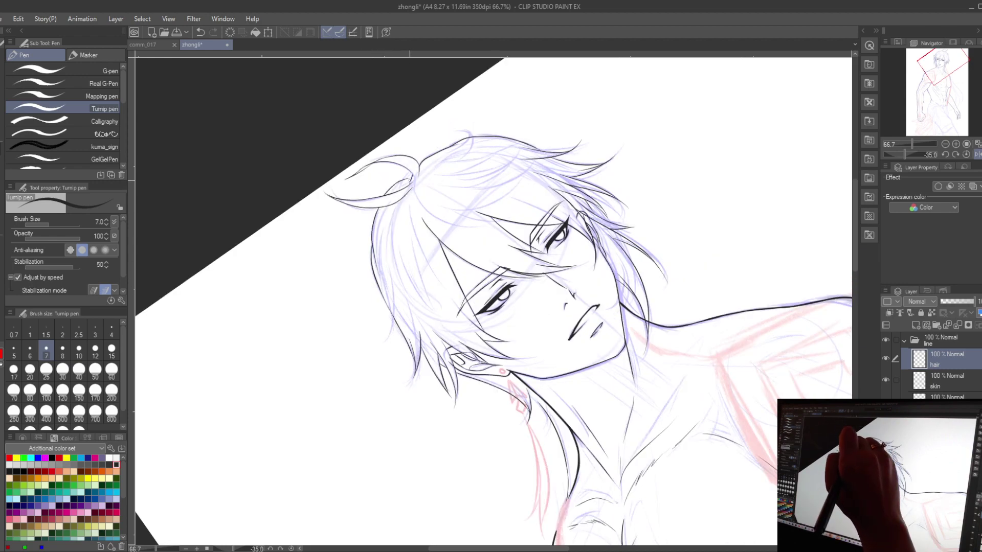
Add a new layer above the hair layer and ink the inner fringe strands falling from the crown.
{"action": "key", "text": "ctrl+@"}
{"action": "key", "text": "ctrl+shift+n"}
{"action": "left_click_drag", "start_coordinate": [446, 233], "coordinate": [389, 234]}
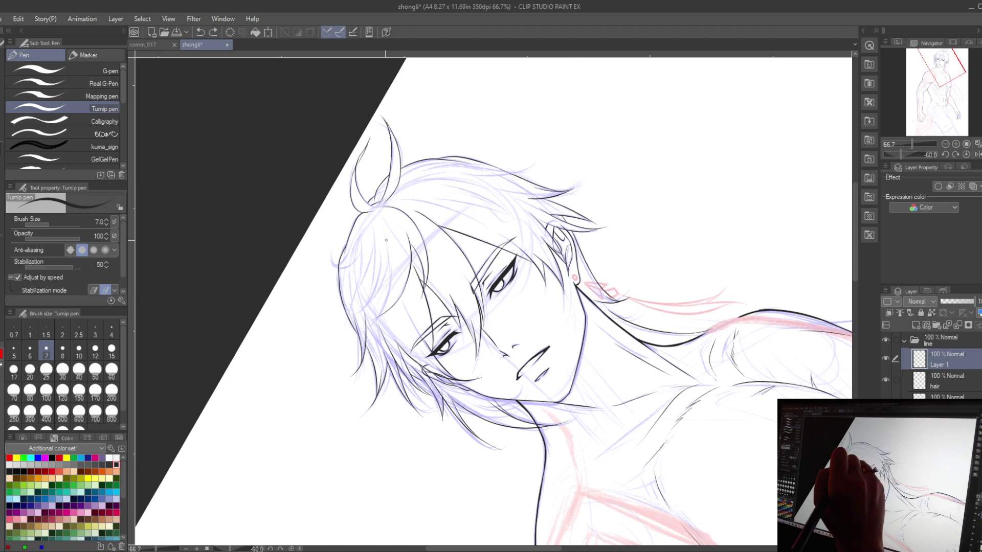
{"action": "left_click_drag", "start_coordinate": [386, 276], "coordinate": [380, 251]}
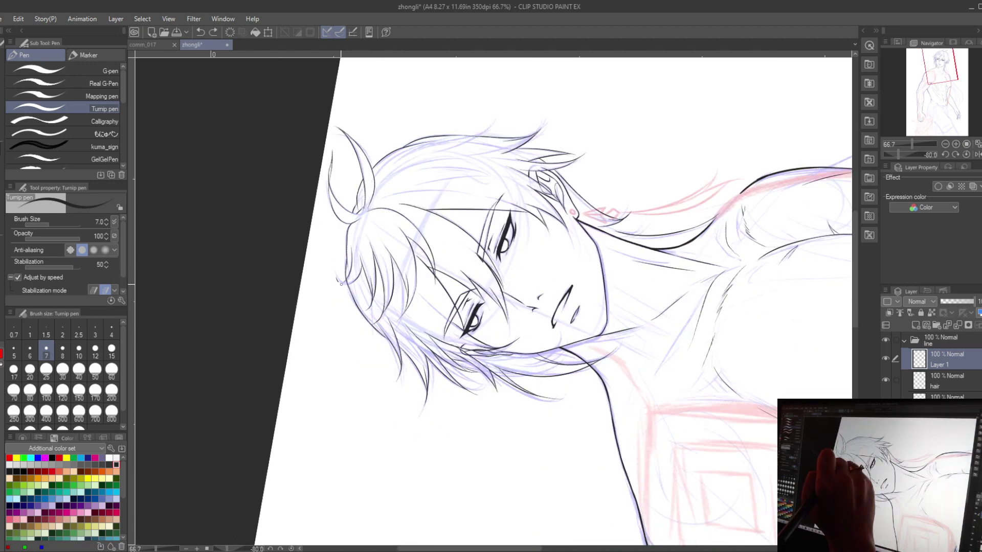
{"action": "left_click_drag", "start_coordinate": [431, 304], "coordinate": [472, 169]}
Return to the hair layer and ink the outer contours of the long ponytail behind the far arm.
{"action": "key", "text": "ctrl+minus"}
{"action": "key", "text": "alt+bracketleft"}
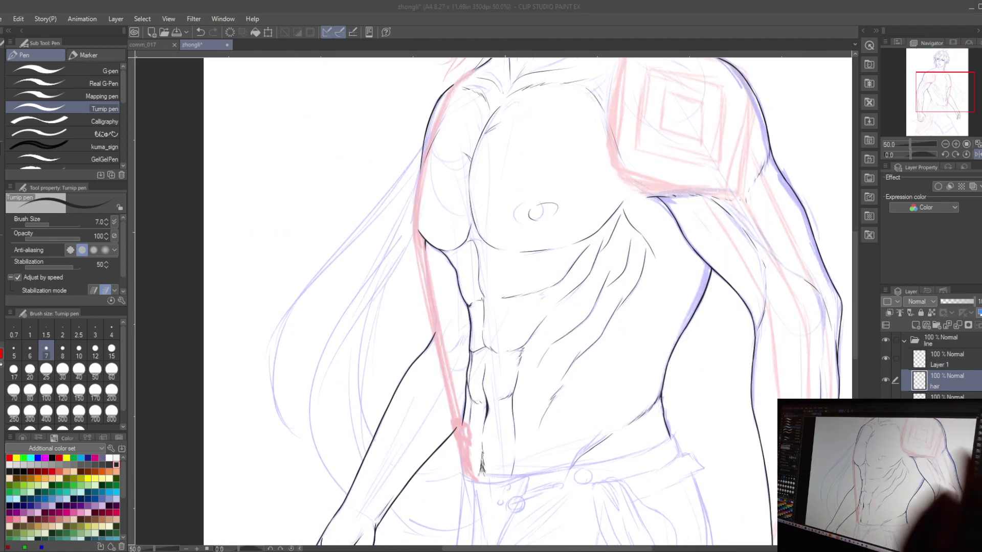
{"action": "key", "text": "ctrl+minus"}
{"action": "key", "text": "minus"}
{"action": "left_click_drag", "start_coordinate": [376, 309], "coordinate": [389, 264]}
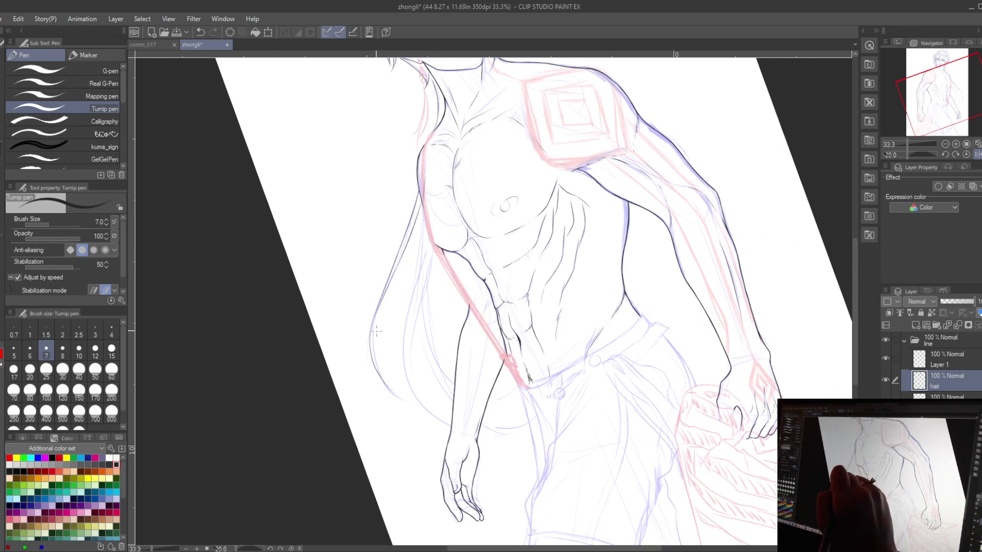
{"action": "left_click_drag", "start_coordinate": [400, 333], "coordinate": [428, 291]}
{"action": "key", "text": "asciicircum"}
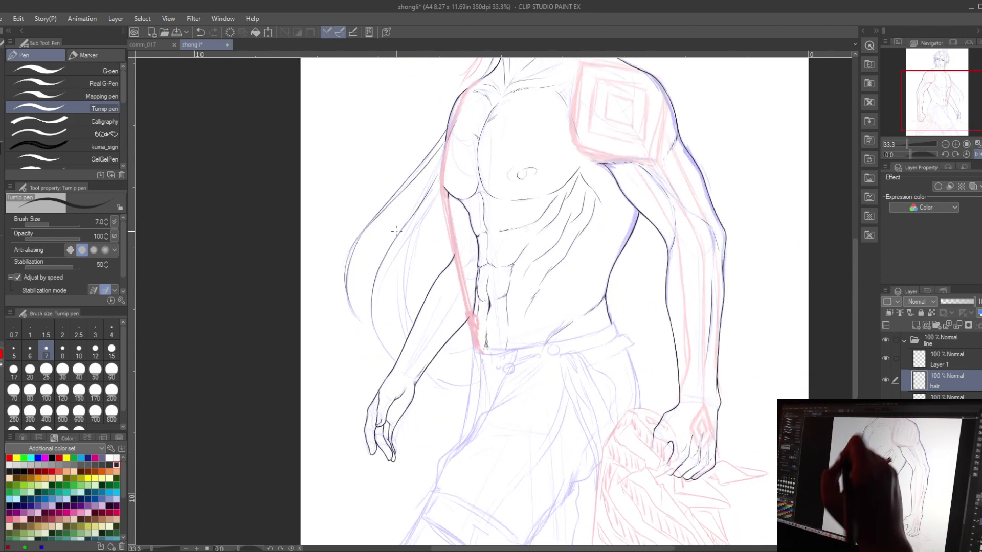
Ink the inner strands of the long ponytail beside the torso and far forearm.
{"action": "left_click_drag", "start_coordinate": [418, 230], "coordinate": [390, 266]}
{"action": "left_click_drag", "start_coordinate": [441, 185], "coordinate": [383, 289]}
{"action": "key", "text": "minus"}
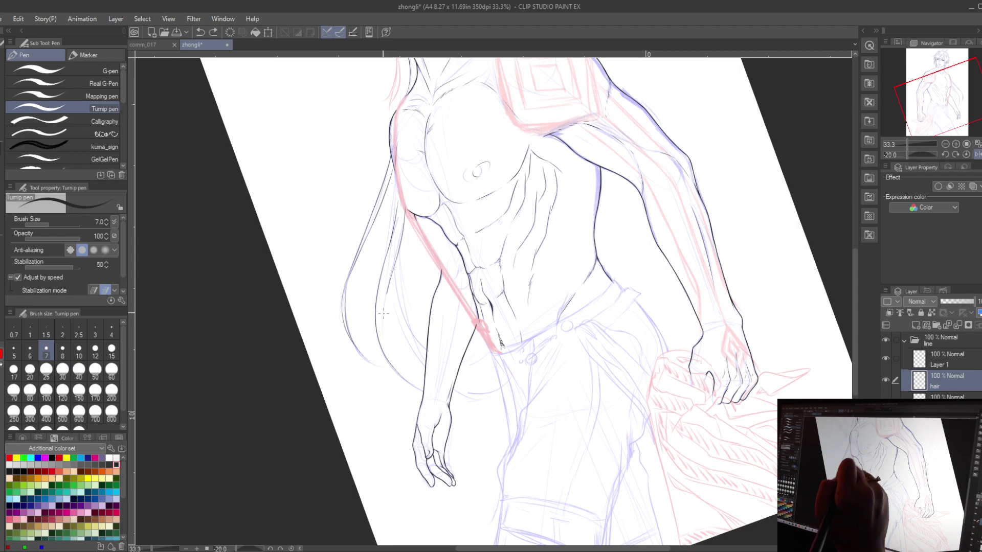
{"action": "left_click_drag", "start_coordinate": [402, 365], "coordinate": [407, 178]}
{"action": "key", "text": "ctrl+minus"}
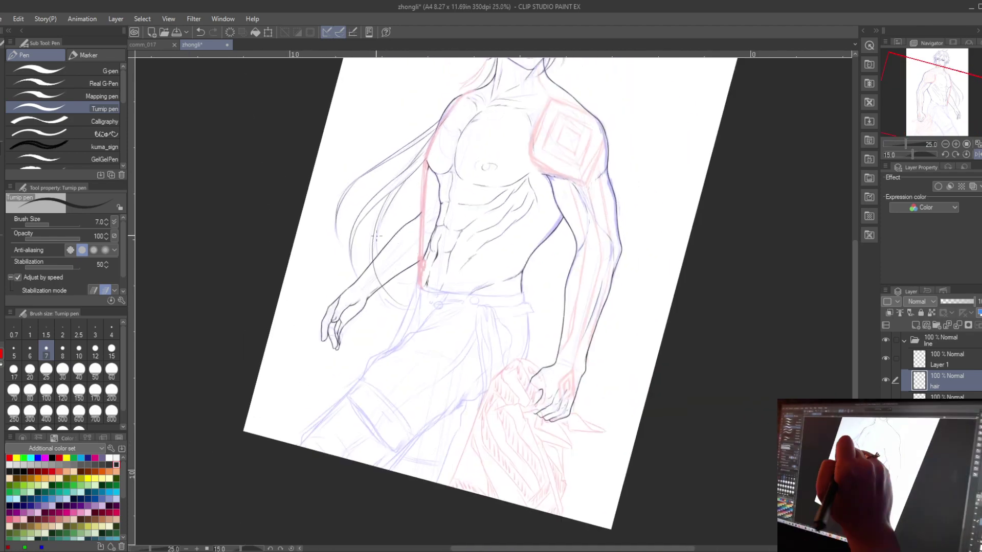
{"action": "key", "text": "asciicircum"}
Add a layer named acce on top and ink the earring's round stud, triangular piece and diamond.
{"action": "key", "text": "ctrl+0"}
{"action": "key", "text": "alt+bracketright"}
{"action": "key", "text": "ctrl+plus"}
{"action": "key", "text": "ctrl+plus"}
{"action": "key", "text": "ctrl+plus"}
{"action": "key", "text": "ctrl+plus"}
{"action": "key", "text": "p"}
{"action": "mouse_move", "coordinate": [428, 264]}
{"action": "left_mouse_down"}
{"action": "mouse_move", "coordinate": [526, 328]}
{"action": "mouse_move", "coordinate": [579, 208]}
{"action": "left_mouse_up"}
{"action": "mouse_move", "coordinate": [478, 219]}
{"action": "left_mouse_down"}
{"action": "mouse_move", "coordinate": [439, 333]}
{"action": "mouse_move", "coordinate": [499, 303]}
{"action": "mouse_move", "coordinate": [462, 324]}
{"action": "left_mouse_up"}
{"action": "mouse_move", "coordinate": [478, 220]}
{"action": "left_mouse_down"}
{"action": "mouse_move", "coordinate": [468, 295]}
{"action": "mouse_move", "coordinate": [461, 199]}
{"action": "left_mouse_up"}
{"action": "mouse_move", "coordinate": [452, 241]}
{"action": "left_mouse_down"}
{"action": "mouse_move", "coordinate": [412, 299]}
{"action": "mouse_move", "coordinate": [432, 337]}
{"action": "left_mouse_up"}
{"action": "left_click_drag", "start_coordinate": [463, 259], "coordinate": [481, 314]}
Ink the small bead under the earring's diamond and the long curved tassel strands hanging from it, tracing the red sketch.
{"action": "key", "text": "ctrl+minus"}
{"action": "key", "text": "ctrl+minus"}
{"action": "key", "text": "ctrl+minus"}
{"action": "key", "text": "p"}
{"action": "left_click_drag", "start_coordinate": [338, 232], "coordinate": [336, 243]}
{"action": "mouse_move", "coordinate": [498, 210]}
{"action": "left_mouse_down"}
{"action": "mouse_move", "coordinate": [484, 286]}
{"action": "mouse_move", "coordinate": [382, 437]}
{"action": "mouse_move", "coordinate": [373, 470]}
{"action": "left_mouse_up"}
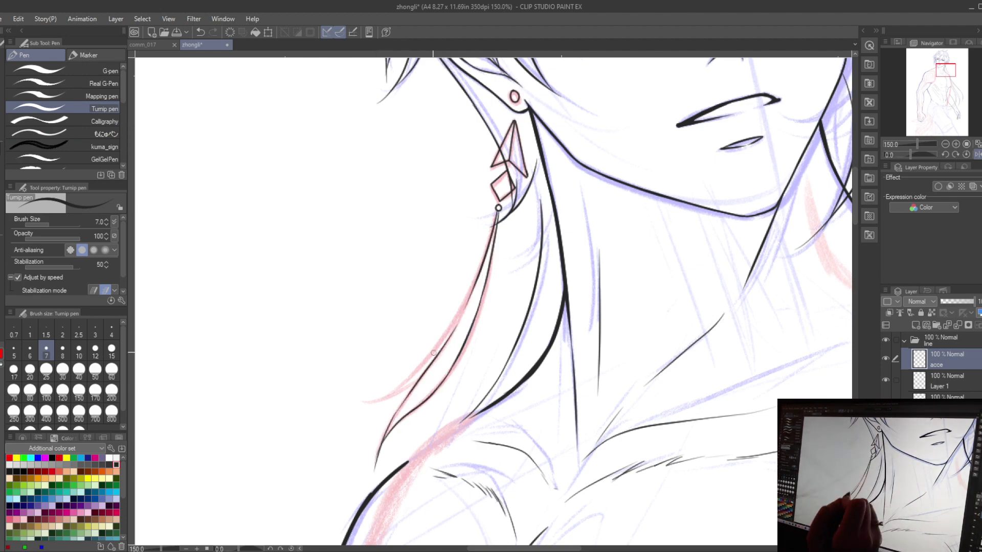
{"action": "left_click_drag", "start_coordinate": [480, 269], "coordinate": [439, 338]}
{"action": "key", "text": "h"}
{"action": "left_click_drag", "start_coordinate": [486, 307], "coordinate": [423, 262]}
{"action": "mouse_move", "coordinate": [463, 220]}
{"action": "left_mouse_down"}
{"action": "mouse_move", "coordinate": [458, 321]}
{"action": "mouse_move", "coordinate": [434, 397]}
{"action": "left_mouse_up"}
{"action": "left_click_drag", "start_coordinate": [449, 404], "coordinate": [482, 390]}
{"action": "scroll", "coordinate": [483, 390], "scroll_direction": "down", "scroll_amount": 3}
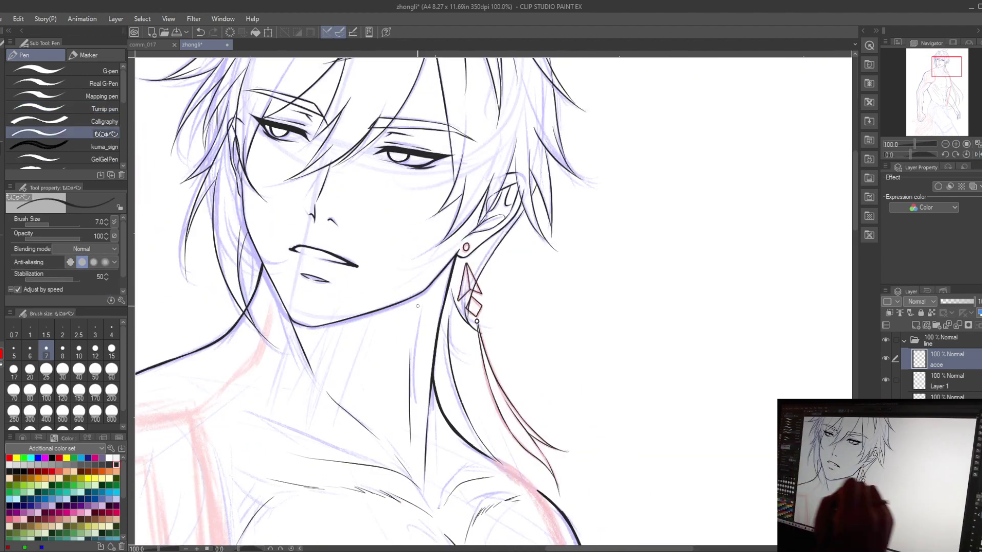
{"action": "scroll", "coordinate": [515, 323], "scroll_direction": "up", "scroll_amount": 3}
{"action": "left_click_drag", "start_coordinate": [514, 327], "coordinate": [508, 278]}
{"action": "scroll", "coordinate": [508, 281], "scroll_direction": "down", "scroll_amount": 3}
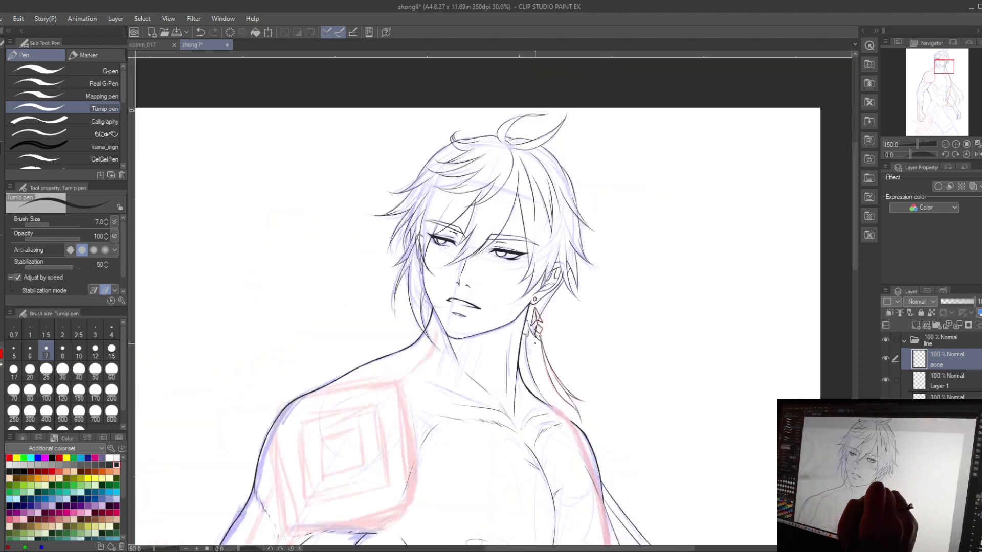
{"action": "scroll", "coordinate": [479, 298], "scroll_direction": "up", "scroll_amount": 3}
{"action": "scroll", "coordinate": [483, 304], "scroll_direction": "down", "scroll_amount": 3}
Set the pen size to 8 and ink the trousers' curved waistline and the outer hip line beside the far arm.
{"action": "left_click_drag", "start_coordinate": [479, 450], "coordinate": [479, 253]}
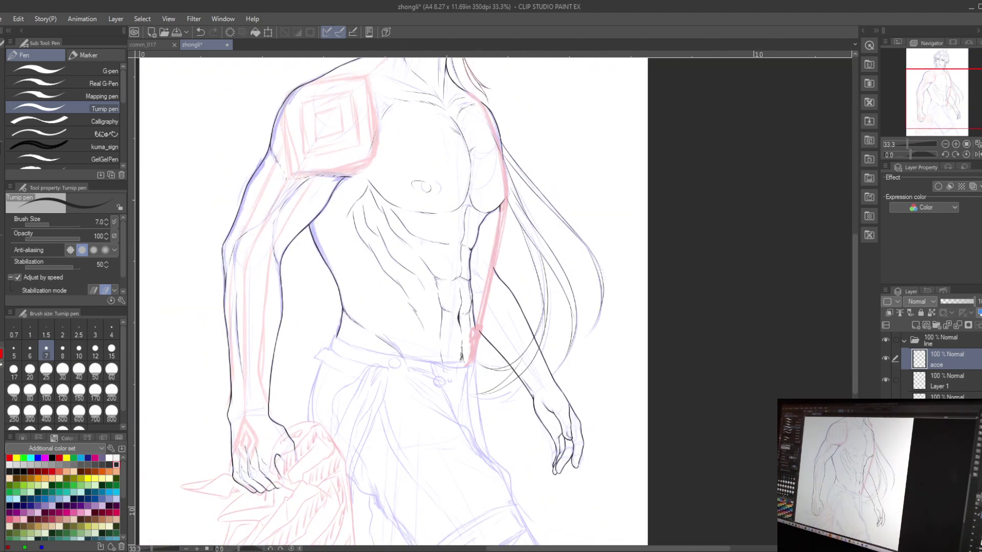
{"action": "scroll", "coordinate": [479, 388], "scroll_direction": "up", "scroll_amount": 2}
{"action": "left_click_drag", "start_coordinate": [479, 388], "coordinate": [481, 307]}
{"action": "key", "text": "]"}
{"action": "left_click_drag", "start_coordinate": [490, 194], "coordinate": [463, 353]}
{"action": "mouse_move", "coordinate": [462, 353]}
{"action": "left_mouse_down"}
{"action": "mouse_move", "coordinate": [479, 251]}
{"action": "mouse_move", "coordinate": [461, 293]}
{"action": "left_mouse_up"}
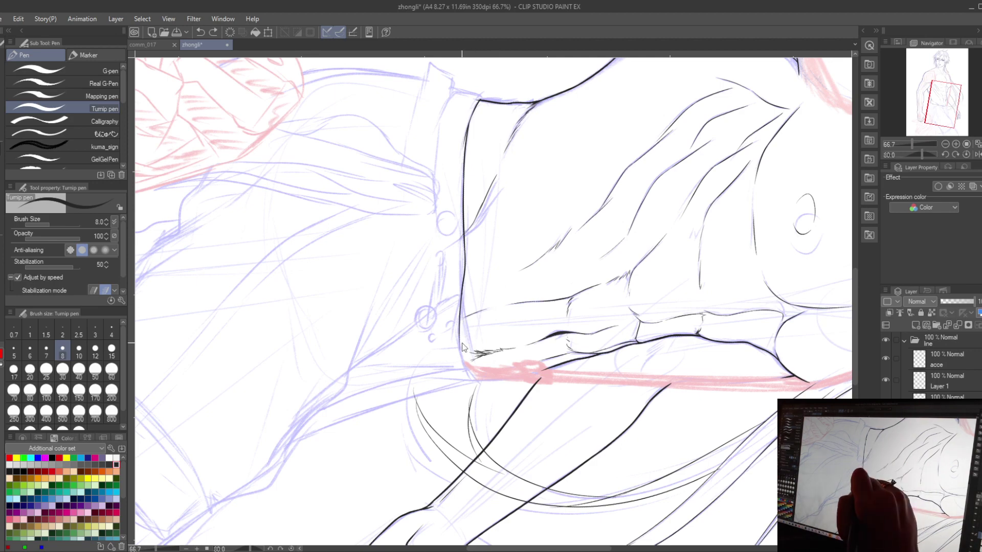
{"action": "key", "text": "ctrl+@"}
{"action": "left_click_drag", "start_coordinate": [496, 321], "coordinate": [529, 412]}
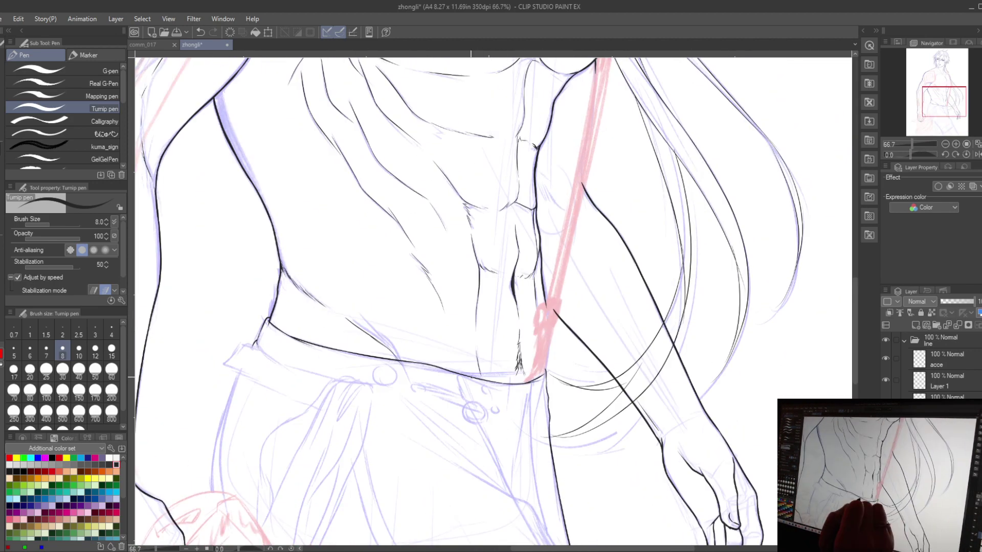
{"action": "key", "text": "ctrl+minus"}
{"action": "left_click_drag", "start_coordinate": [421, 258], "coordinate": [427, 232]}
{"action": "key", "text": "ctrl+plus"}
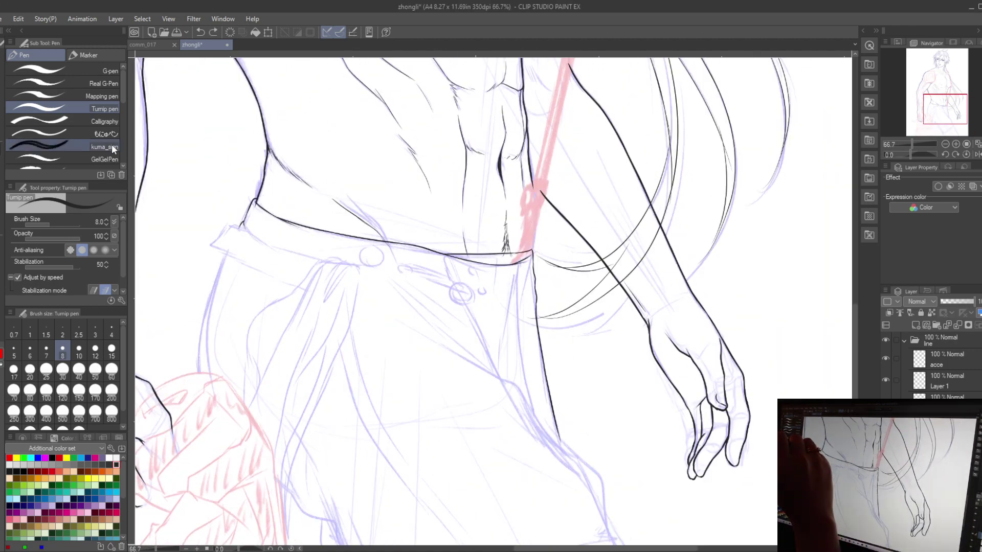
Draw the waistband's round buttons as ellipses at size 5 and add inner rings to the larger ones at size 4.
{"action": "key", "text": "u"}
{"action": "left_click_drag", "start_coordinate": [452, 284], "coordinate": [474, 305]}
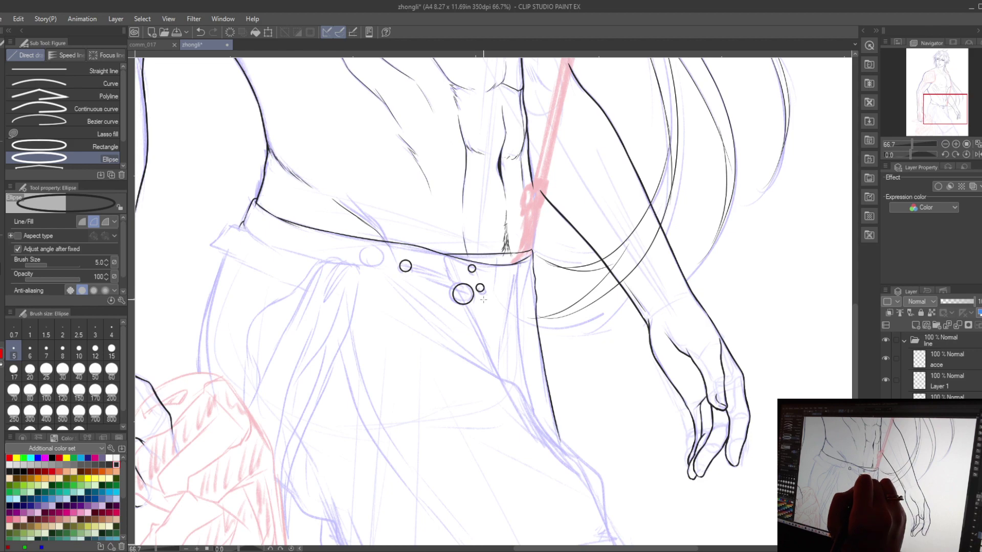
{"action": "key", "text": "ctrl+minus"}
{"action": "scroll", "coordinate": [404, 291], "scroll_direction": "up", "scroll_amount": 3}
{"action": "key", "text": "bracketleft"}
{"action": "left_click_drag", "start_coordinate": [384, 269], "coordinate": [407, 292]}
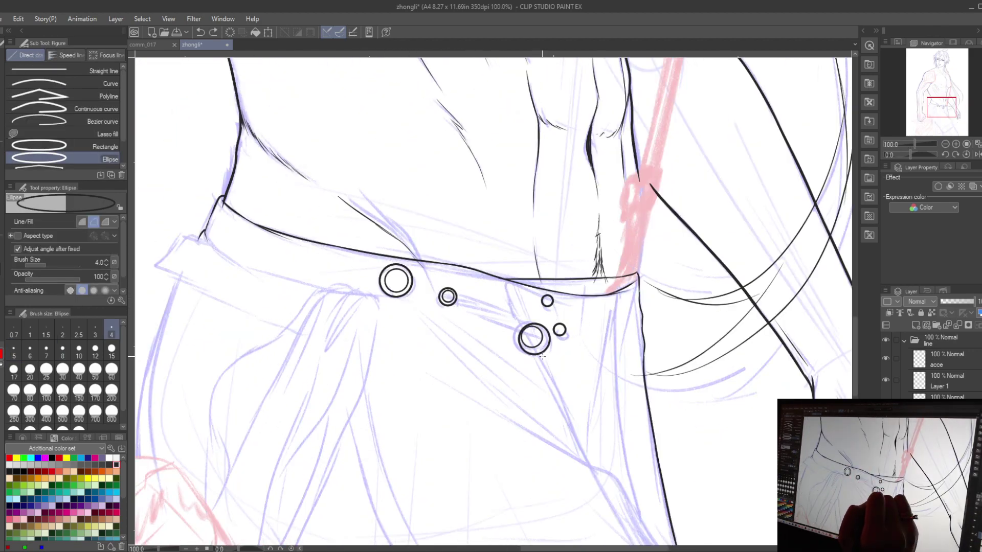
{"action": "key", "text": "ctrl+z"}
{"action": "left_click_drag", "start_coordinate": [522, 326], "coordinate": [546, 350]}
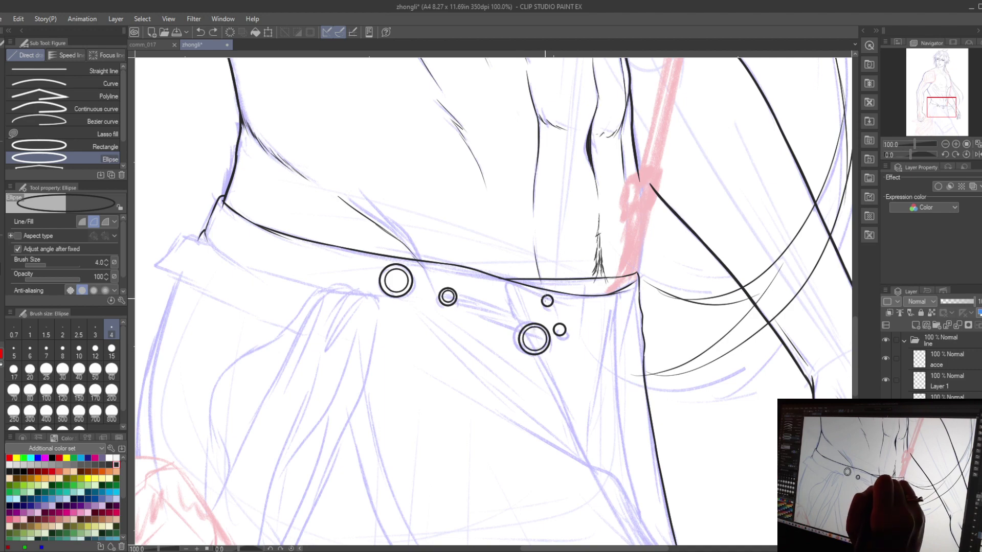
Ink the folded waistband corner, the near hip and the outer contours of both trouser legs with the Turnip pen.
{"action": "key", "text": "p"}
{"action": "key", "text": "minus"}
{"action": "key", "text": "minus"}
{"action": "left_click_drag", "start_coordinate": [335, 331], "coordinate": [412, 340]}
{"action": "left_click_drag", "start_coordinate": [362, 336], "coordinate": [401, 300]}
{"action": "left_click_drag", "start_coordinate": [352, 348], "coordinate": [482, 336]}
{"action": "key", "text": "asciicircum"}
{"action": "key", "text": "asciicircum"}
{"action": "scroll", "coordinate": [327, 231], "scroll_direction": "down", "scroll_amount": 1}
{"action": "key", "text": "ctrl+z"}
{"action": "mouse_move", "coordinate": [323, 249]}
{"action": "left_mouse_down"}
{"action": "mouse_move", "coordinate": [272, 173]}
{"action": "mouse_move", "coordinate": [317, 220]}
{"action": "left_mouse_up"}
{"action": "mouse_move", "coordinate": [379, 220]}
{"action": "left_mouse_down"}
{"action": "mouse_move", "coordinate": [386, 366]}
{"action": "mouse_move", "coordinate": [386, 306]}
{"action": "mouse_move", "coordinate": [351, 308]}
{"action": "mouse_move", "coordinate": [372, 437]}
{"action": "mouse_move", "coordinate": [408, 307]}
{"action": "mouse_move", "coordinate": [448, 310]}
{"action": "left_mouse_up"}
{"action": "mouse_move", "coordinate": [389, 511]}
{"action": "left_mouse_down"}
{"action": "mouse_move", "coordinate": [410, 440]}
{"action": "mouse_move", "coordinate": [415, 311]}
{"action": "mouse_move", "coordinate": [435, 253]}
{"action": "left_mouse_up"}
{"action": "left_click_drag", "start_coordinate": [449, 242], "coordinate": [432, 488]}
{"action": "key", "text": "ctrl+@"}
{"action": "left_click_drag", "start_coordinate": [636, 396], "coordinate": [509, 298]}
{"action": "scroll", "coordinate": [509, 298], "scroll_direction": "down", "scroll_amount": 3}
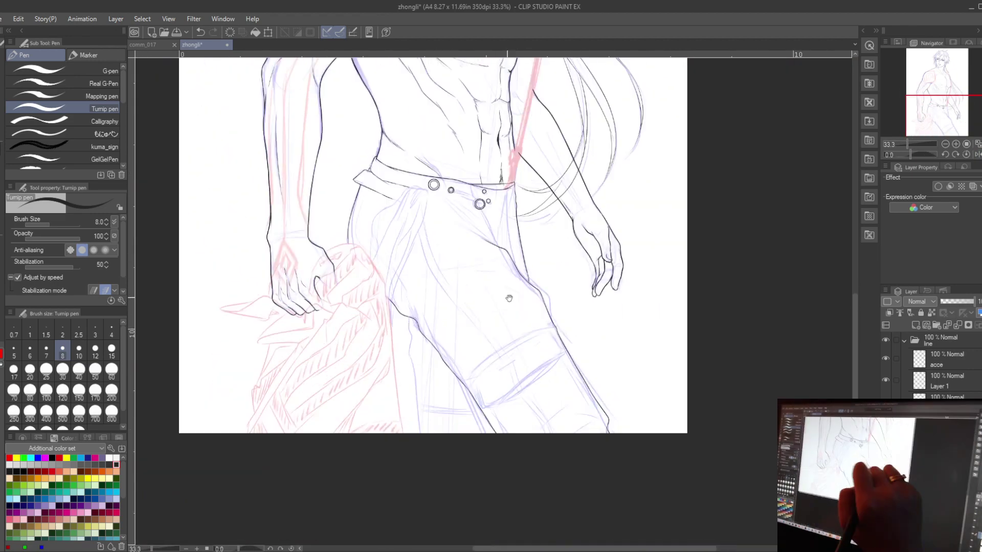
Ink the thin crossed cords linking the small ringed button to the large one on the waistband.
{"action": "scroll", "coordinate": [508, 298], "scroll_direction": "up", "scroll_amount": 4}
{"action": "mouse_move", "coordinate": [441, 237]}
{"action": "left_mouse_down"}
{"action": "mouse_move", "coordinate": [351, 303]}
{"action": "mouse_move", "coordinate": [471, 317]}
{"action": "mouse_move", "coordinate": [358, 297]}
{"action": "mouse_move", "coordinate": [425, 282]}
{"action": "mouse_move", "coordinate": [378, 293]}
{"action": "mouse_move", "coordinate": [438, 199]}
{"action": "mouse_move", "coordinate": [417, 267]}
{"action": "mouse_move", "coordinate": [442, 205]}
{"action": "left_mouse_up"}
{"action": "key", "text": "ctrl+z"}
{"action": "left_click_drag", "start_coordinate": [424, 270], "coordinate": [396, 333]}
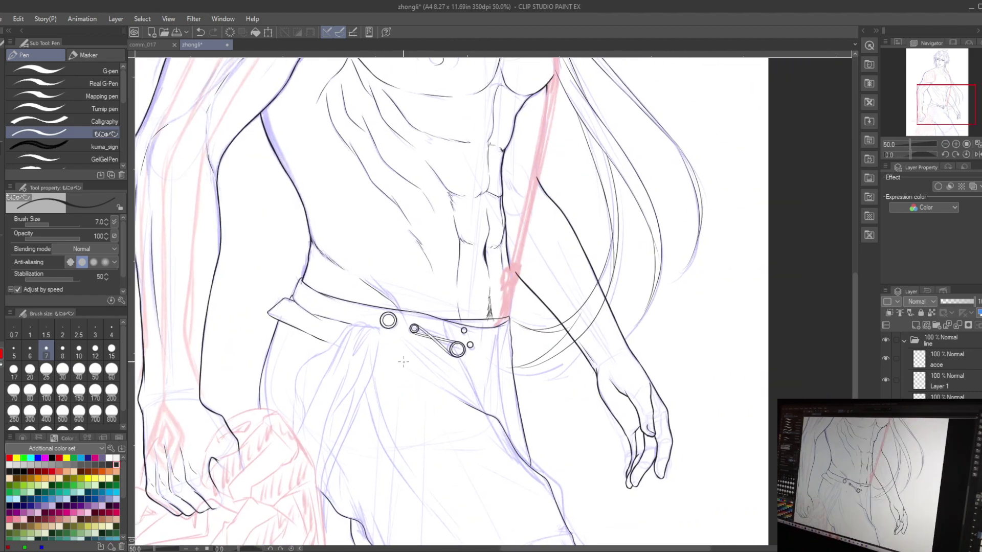
Ink the waistband's lower edge, the button flap around the studs and the seam lines of the fly with the Turnip pen.
{"action": "left_click", "coordinate": [105, 109]}
{"action": "left_click_drag", "start_coordinate": [474, 246], "coordinate": [440, 245]}
{"action": "mouse_move", "coordinate": [353, 317]}
{"action": "left_mouse_down"}
{"action": "mouse_move", "coordinate": [388, 421]}
{"action": "mouse_move", "coordinate": [428, 443]}
{"action": "mouse_move", "coordinate": [407, 395]}
{"action": "left_mouse_up"}
{"action": "left_click_drag", "start_coordinate": [416, 406], "coordinate": [458, 480]}
{"action": "key", "text": "ctrl+z"}
{"action": "mouse_move", "coordinate": [383, 361]}
{"action": "left_mouse_down"}
{"action": "mouse_move", "coordinate": [425, 403]}
{"action": "mouse_move", "coordinate": [469, 480]}
{"action": "left_mouse_up"}
{"action": "left_click_drag", "start_coordinate": [469, 480], "coordinate": [545, 528]}
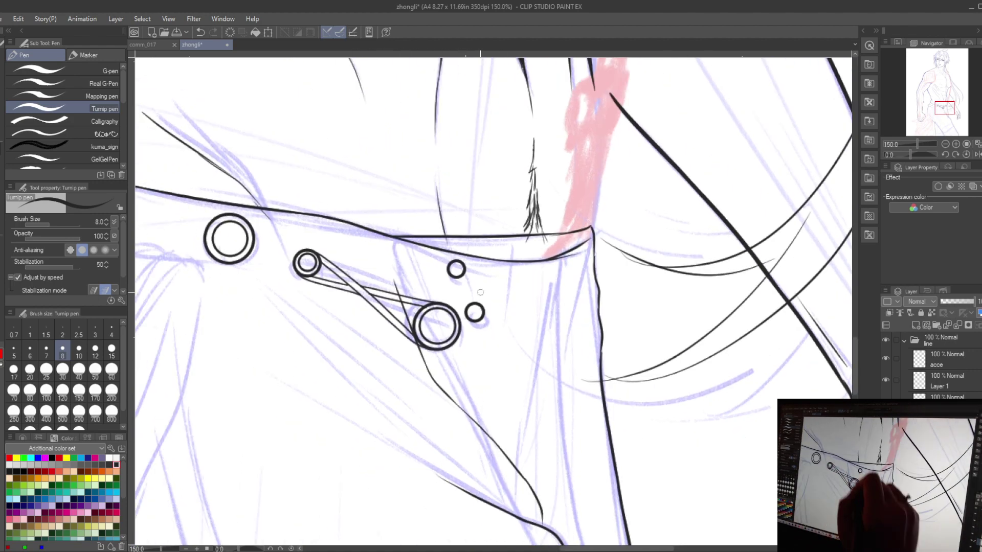
{"action": "left_click_drag", "start_coordinate": [462, 254], "coordinate": [395, 283]}
{"action": "left_click_drag", "start_coordinate": [524, 330], "coordinate": [711, 347]}
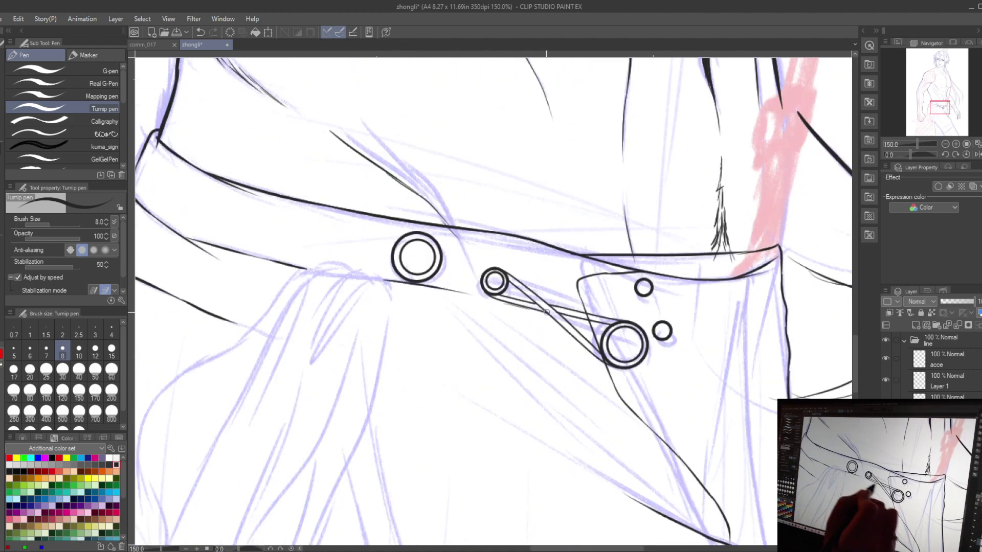
{"action": "scroll", "coordinate": [181, 149], "scroll_direction": "down", "scroll_amount": 2}
{"action": "left_click_drag", "start_coordinate": [401, 280], "coordinate": [417, 317]}
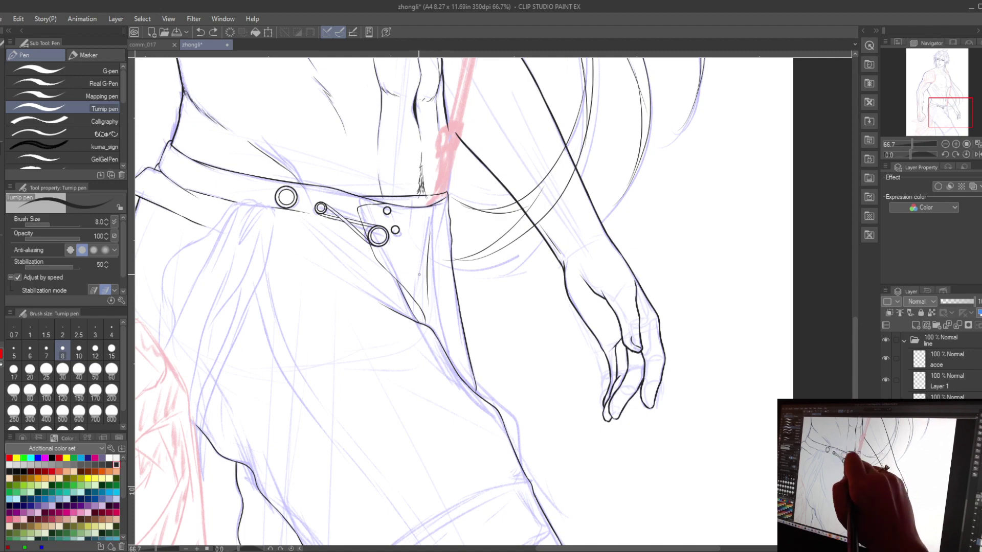
{"action": "key", "text": "ctrl+z"}
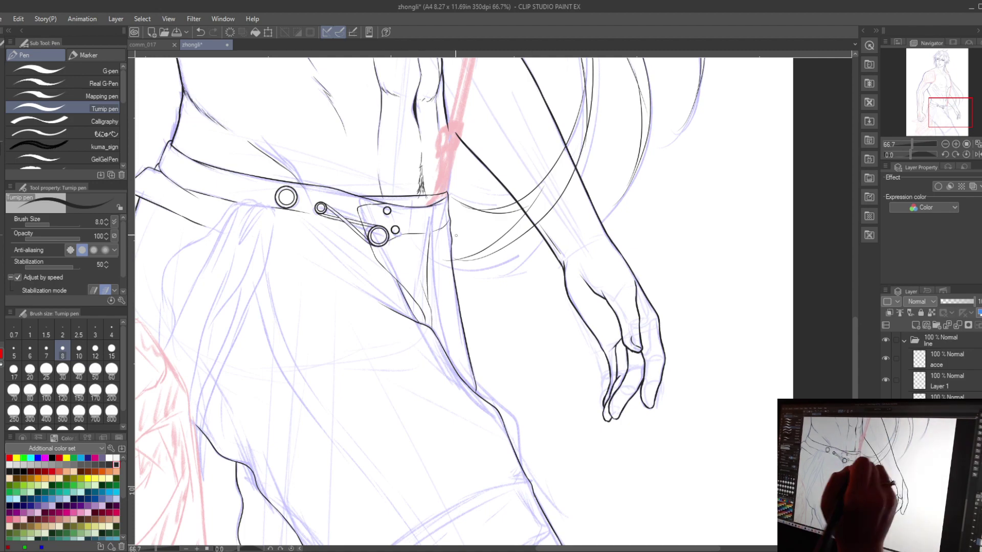
Ink the wide band around the forward thigh and the trouser lines just below it at pen size 8.
{"action": "scroll", "coordinate": [447, 357], "scroll_direction": "down", "scroll_amount": 2}
{"action": "mouse_move", "coordinate": [446, 356]}
{"action": "left_mouse_down"}
{"action": "mouse_move", "coordinate": [436, 271]}
{"action": "mouse_move", "coordinate": [449, 211]}
{"action": "left_mouse_up"}
{"action": "key", "text": "bracketleft"}
{"action": "scroll", "coordinate": [342, 289], "scroll_direction": "up", "scroll_amount": 1}
{"action": "key", "text": "bracketright"}
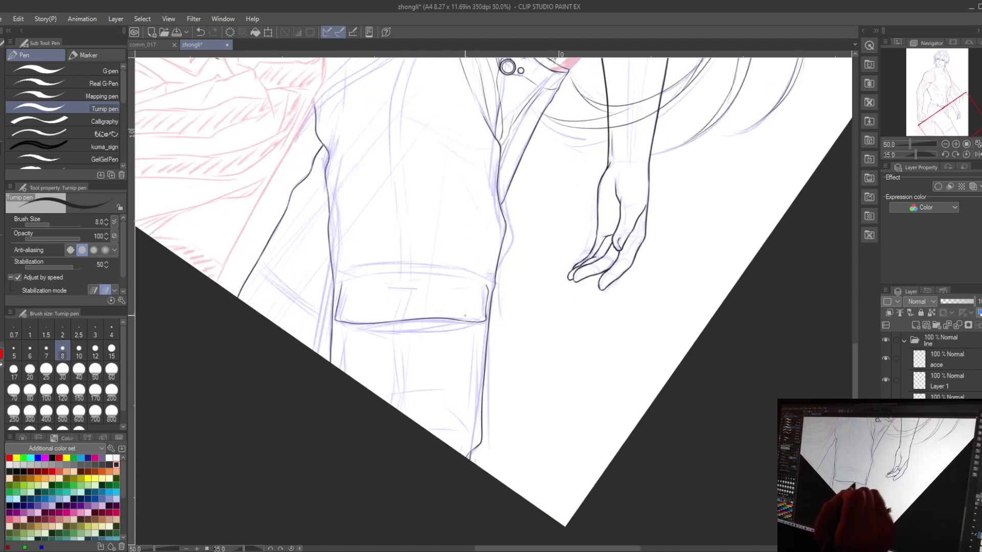
{"action": "scroll", "coordinate": [465, 315], "scroll_direction": "down", "scroll_amount": 3}
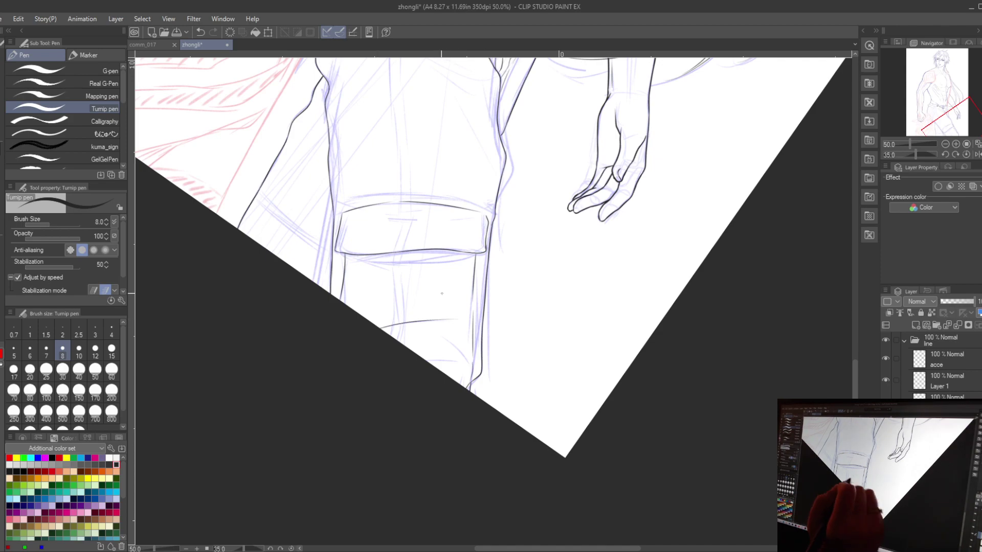
Set the pen size to 7 and ink the double seam running down the forward thigh and the narrow band on the other leg.
{"action": "key", "text": "bracketleft"}
{"action": "scroll", "coordinate": [421, 286], "scroll_direction": "up", "scroll_amount": 3}
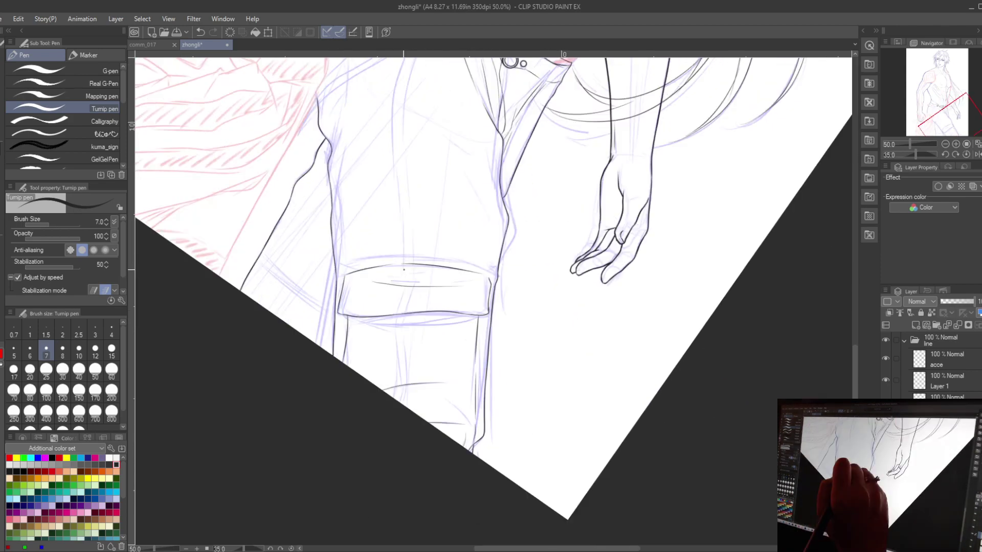
{"action": "key", "text": "ctrl+z"}
{"action": "scroll", "coordinate": [411, 267], "scroll_direction": "down", "scroll_amount": 2}
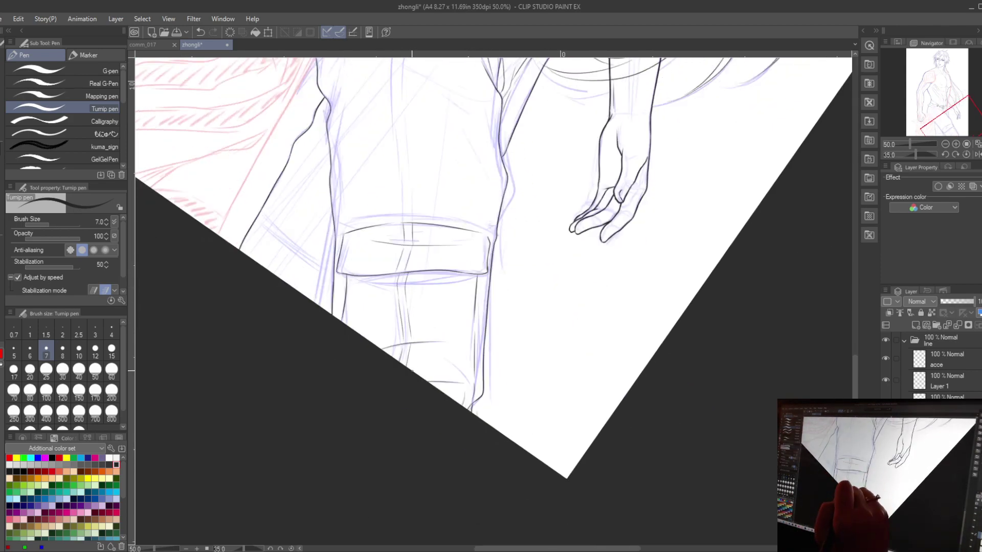
{"action": "scroll", "coordinate": [412, 372], "scroll_direction": "up", "scroll_amount": 8}
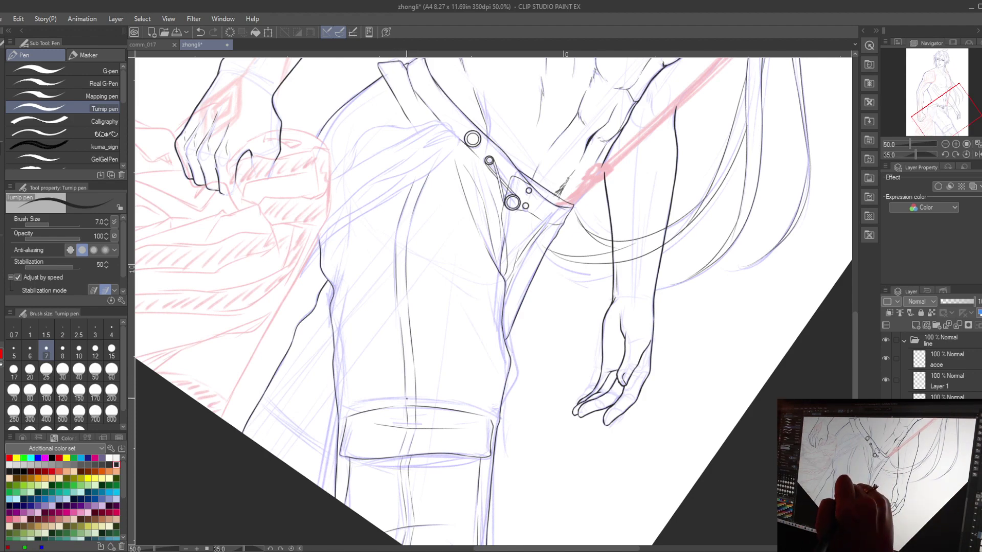
{"action": "key", "text": "minus"}
{"action": "key", "text": "minus"}
{"action": "key", "text": "minus"}
{"action": "scroll", "coordinate": [447, 351], "scroll_direction": "down", "scroll_amount": 8}
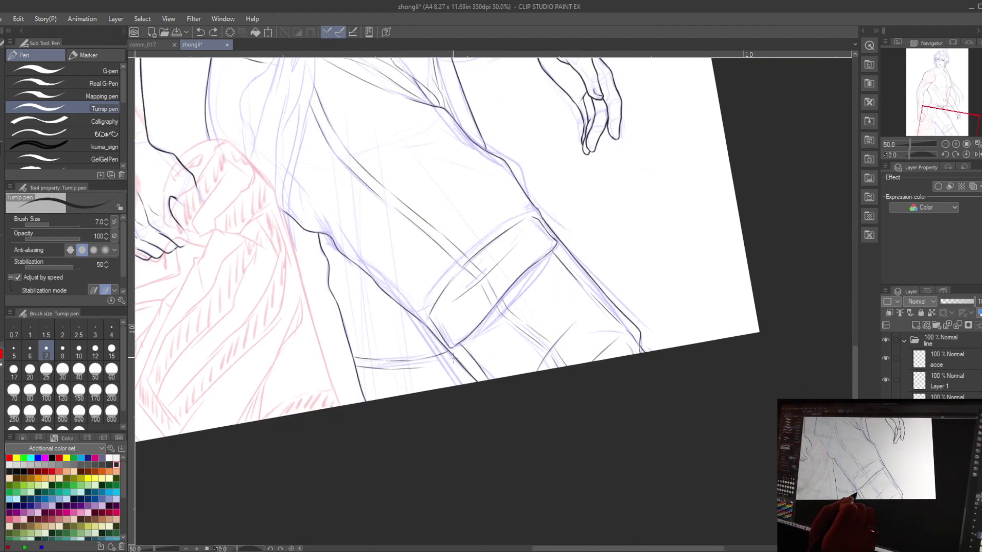
Set the pen size to 8 and ink the outline of the gathered cloth hanging from the waistband at the hip.
{"action": "scroll", "coordinate": [417, 305], "scroll_direction": "up", "scroll_amount": 7}
{"action": "scroll", "coordinate": [455, 302], "scroll_direction": "left", "scroll_amount": 3}
{"action": "key", "text": "bracketright"}
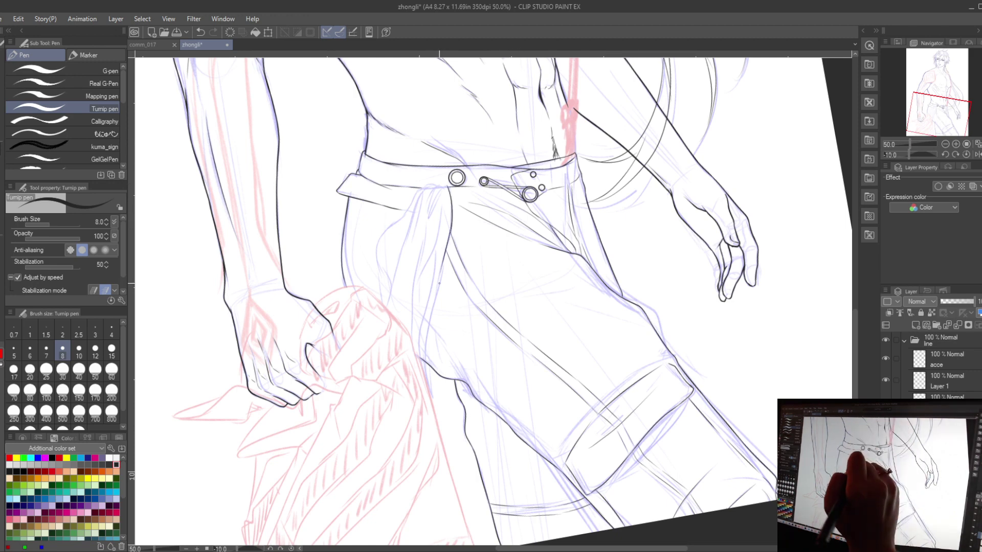
{"action": "scroll", "coordinate": [439, 283], "scroll_direction": "up", "scroll_amount": 3}
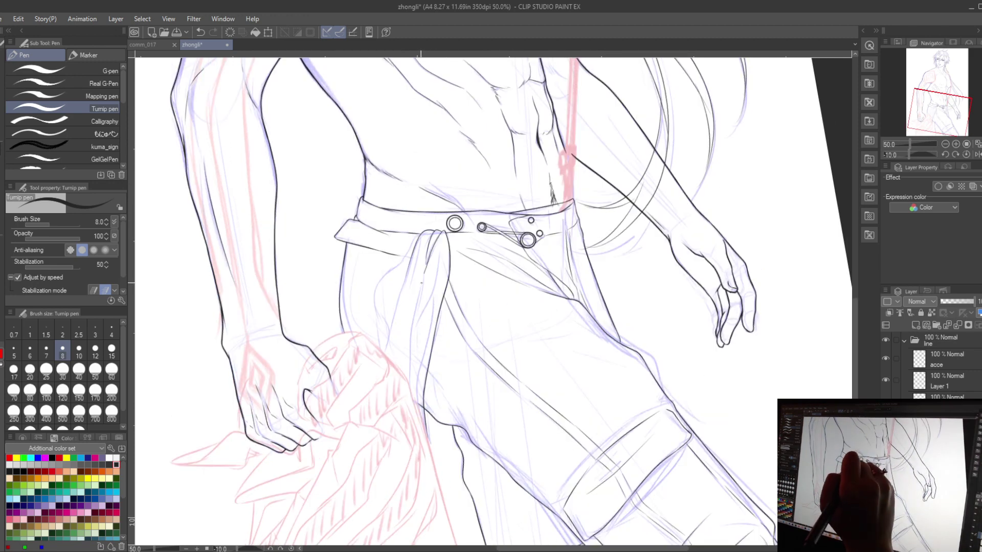
{"action": "left_click_drag", "start_coordinate": [421, 283], "coordinate": [409, 368]}
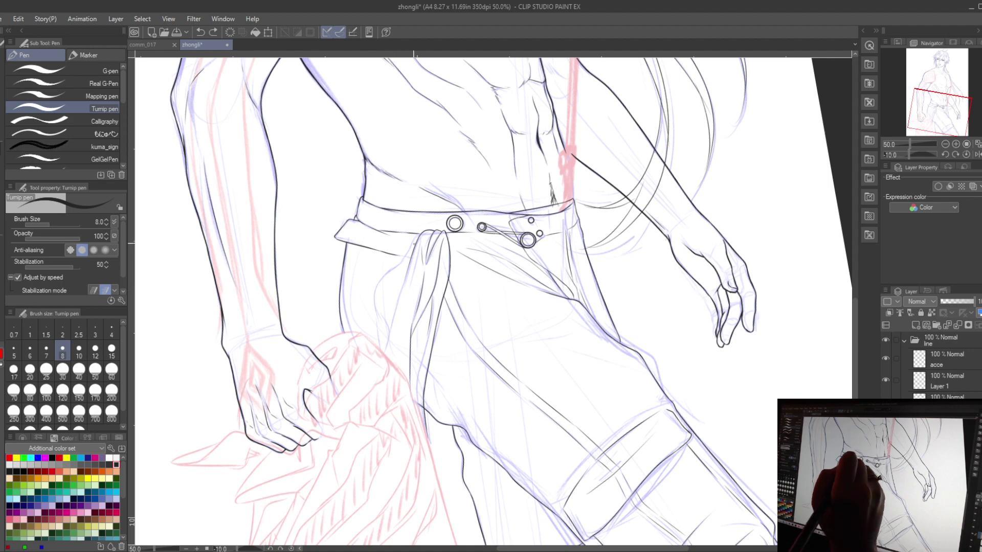
{"action": "scroll", "coordinate": [385, 277], "scroll_direction": "down", "scroll_amount": 2}
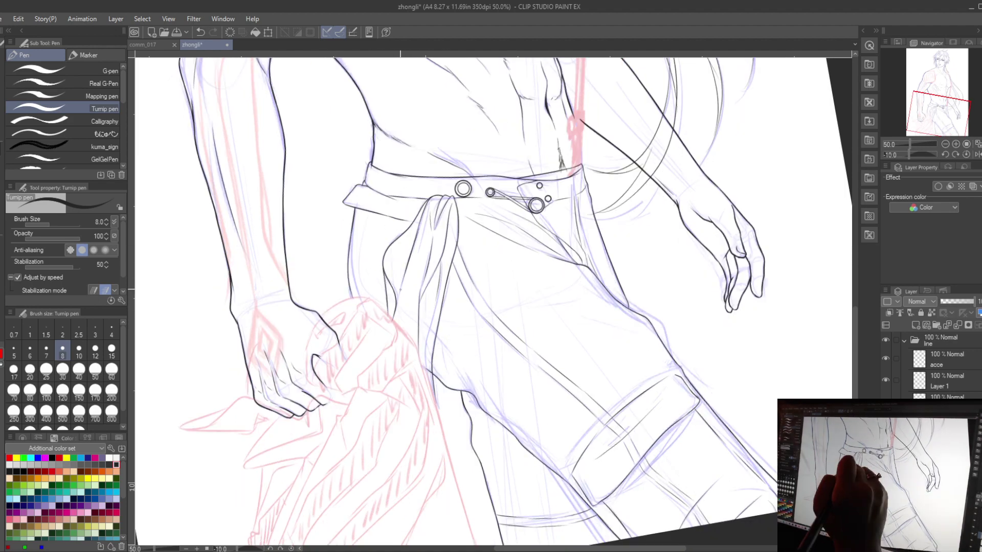
Ink the inner folds of the hanging hip cloth and the small belt loop beside it.
{"action": "left_click_drag", "start_coordinate": [420, 225], "coordinate": [395, 294]}
{"action": "left_click_drag", "start_coordinate": [432, 200], "coordinate": [417, 258]}
{"action": "left_click_drag", "start_coordinate": [435, 306], "coordinate": [423, 369]}
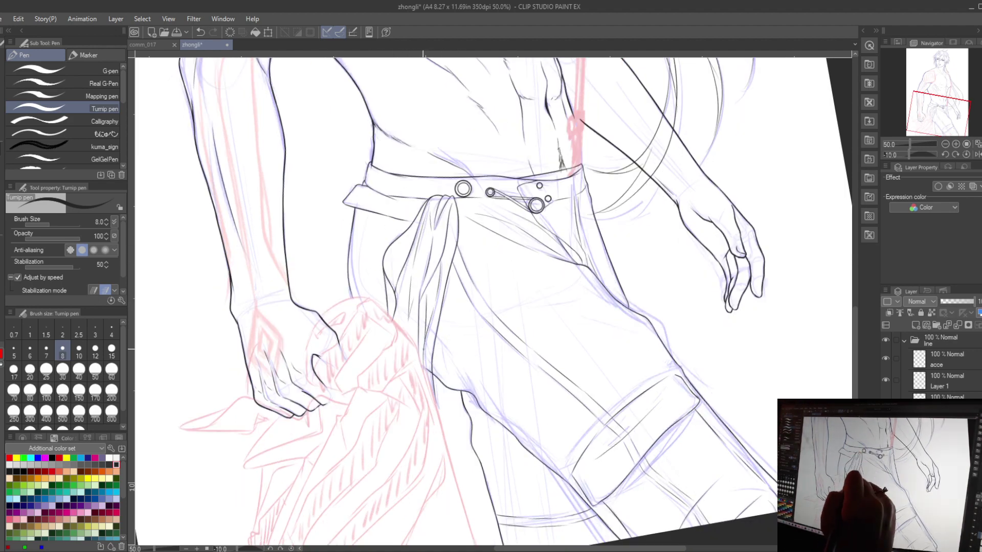
{"action": "scroll", "coordinate": [445, 261], "scroll_direction": "up", "scroll_amount": 3}
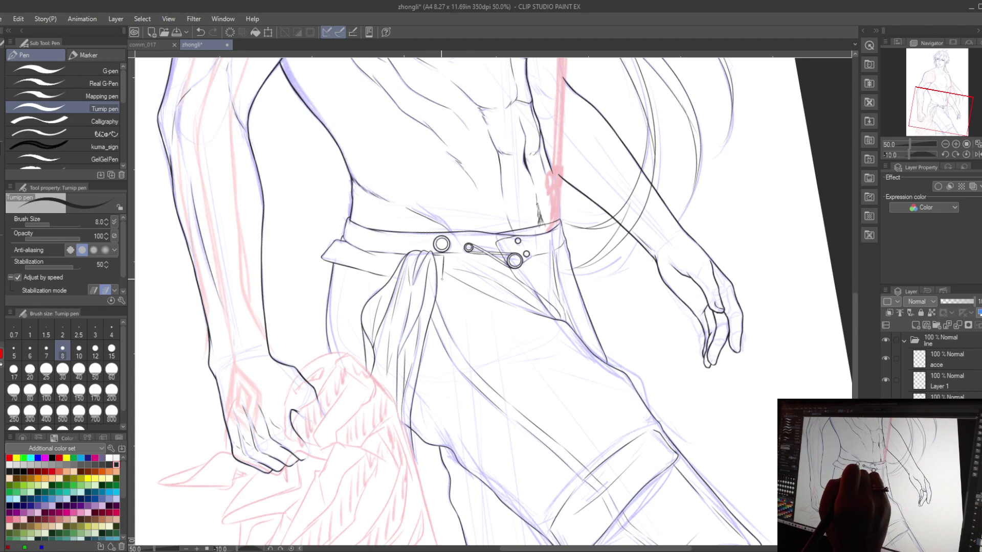
{"action": "scroll", "coordinate": [455, 302], "scroll_direction": "down", "scroll_amount": 2}
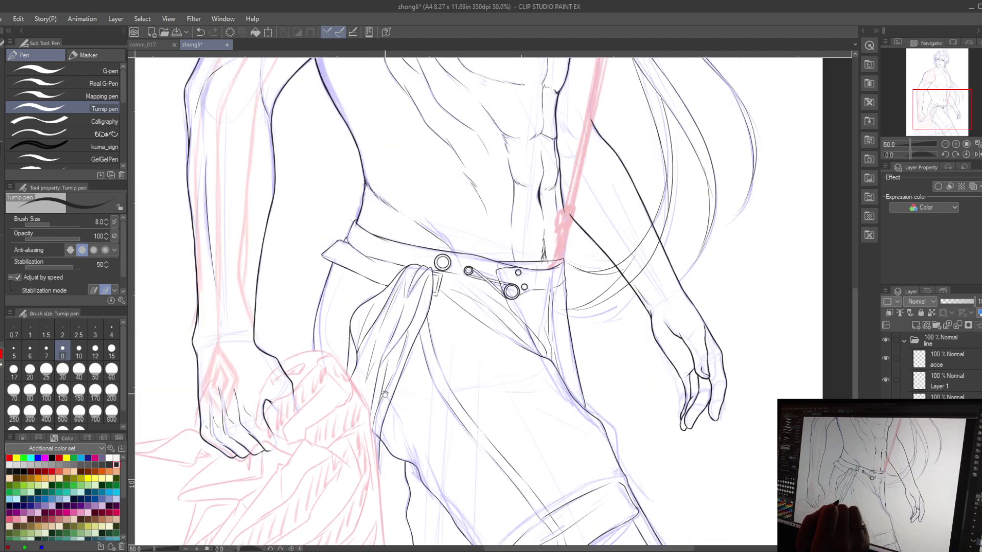
Set the pen size to 10 and ink the outer contour of the bundled garment, from the gripping hand down along the leg.
{"action": "key", "text": "ctrl+minus"}
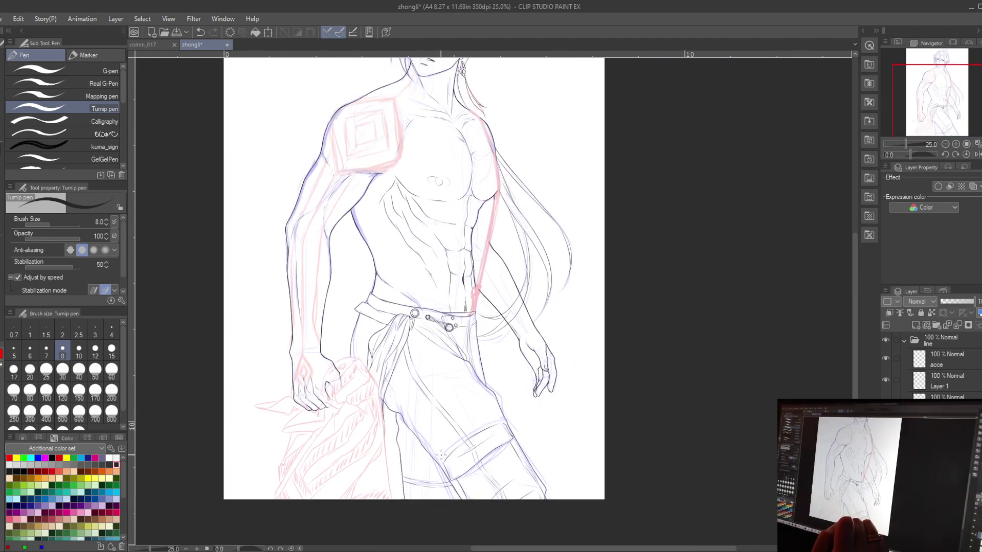
{"action": "key", "text": "ctrl+plus"}
{"action": "key", "text": "ctrl+plus"}
{"action": "key", "text": "ctrl+plus"}
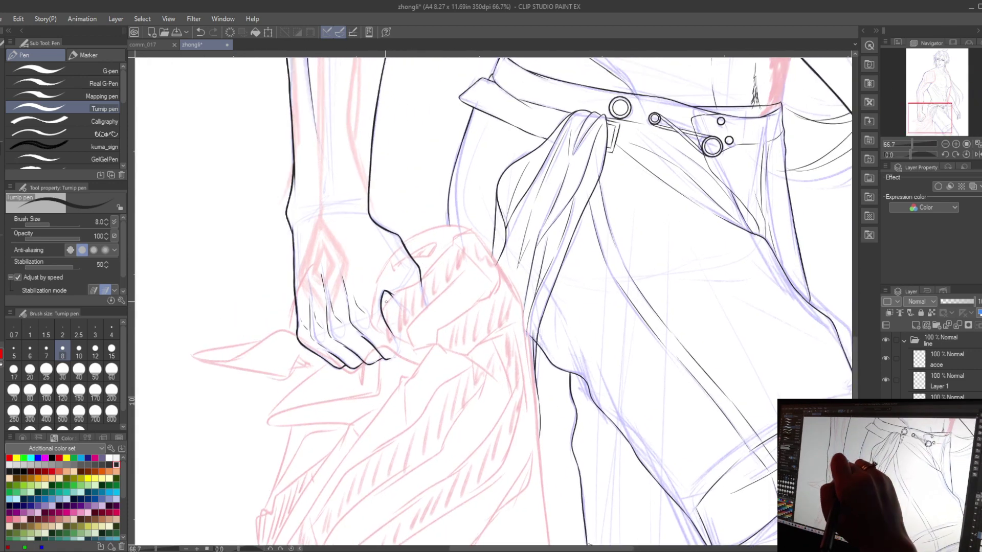
{"action": "key", "text": "ctrl+z"}
{"action": "key", "text": "bracketright"}
{"action": "mouse_move", "coordinate": [409, 239]}
{"action": "left_mouse_down"}
{"action": "mouse_move", "coordinate": [340, 358]}
{"action": "mouse_move", "coordinate": [296, 260]}
{"action": "mouse_move", "coordinate": [309, 155]}
{"action": "mouse_move", "coordinate": [351, 161]}
{"action": "mouse_move", "coordinate": [439, 269]}
{"action": "left_mouse_up"}
{"action": "key", "text": "bracketright"}
{"action": "key", "text": "bracketleft"}
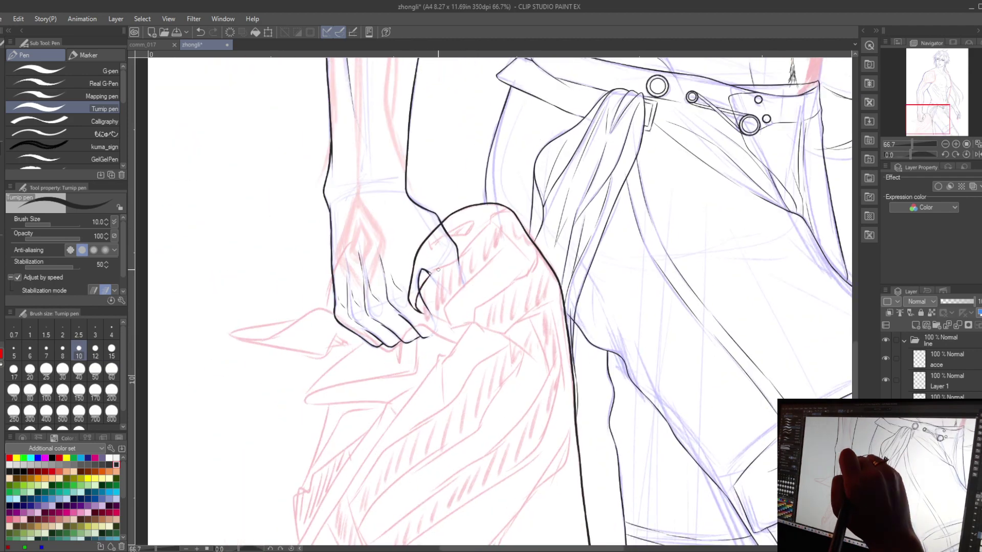
Ink the small opening and the curled inner fold at the top of the held garment at pen size 8.
{"action": "key", "text": "bracketright"}
{"action": "left_click_drag", "start_coordinate": [432, 248], "coordinate": [475, 220]}
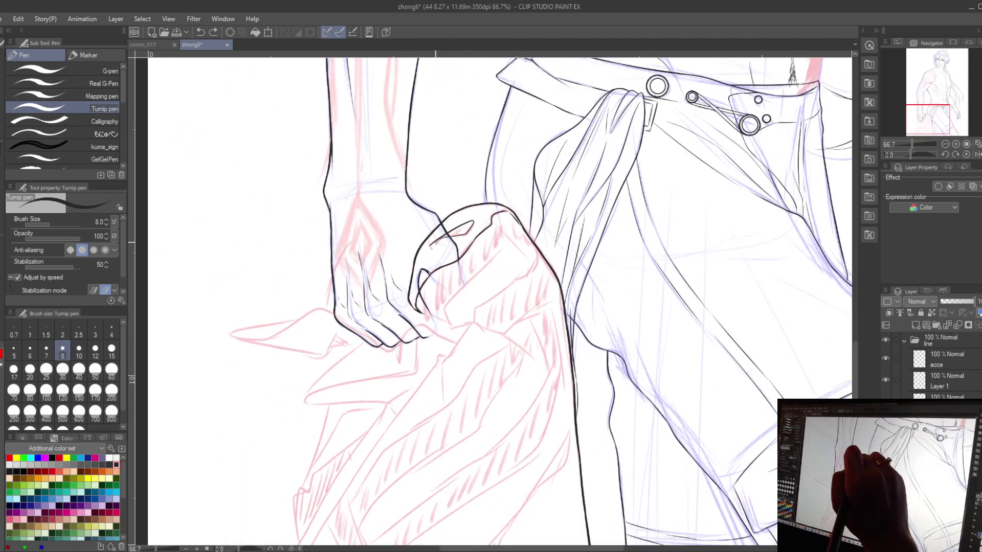
{"action": "left_click_drag", "start_coordinate": [460, 255], "coordinate": [512, 179]}
Ink the two pointed ends of the held garment and the fold lines beneath the fingers at pen sizes 12 and 10.
{"action": "mouse_move", "coordinate": [435, 295]}
{"action": "left_mouse_down"}
{"action": "mouse_move", "coordinate": [529, 267]}
{"action": "mouse_move", "coordinate": [460, 335]}
{"action": "mouse_move", "coordinate": [461, 255]}
{"action": "mouse_move", "coordinate": [434, 204]}
{"action": "left_mouse_up"}
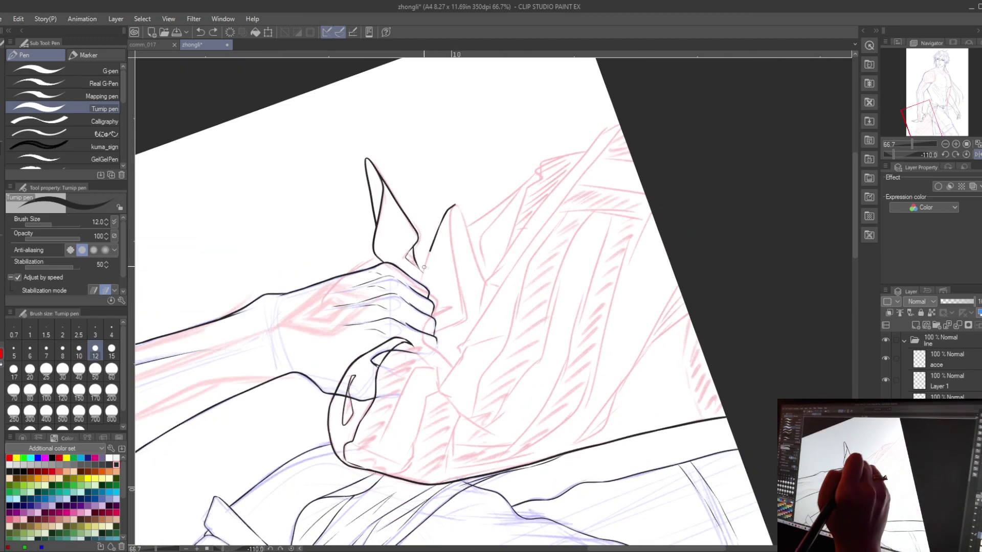
{"action": "left_click_drag", "start_coordinate": [364, 281], "coordinate": [398, 215]}
{"action": "key", "text": "ctrl+at"}
{"action": "mouse_move", "coordinate": [438, 279]}
{"action": "left_mouse_down"}
{"action": "mouse_move", "coordinate": [390, 268]}
{"action": "mouse_move", "coordinate": [398, 307]}
{"action": "mouse_move", "coordinate": [289, 334]}
{"action": "left_mouse_up"}
{"action": "key", "text": "["}
{"action": "key", "text": "ctrl+z"}
{"action": "left_click_drag", "start_coordinate": [418, 223], "coordinate": [376, 258]}
{"action": "mouse_move", "coordinate": [436, 308]}
{"action": "left_mouse_down"}
{"action": "mouse_move", "coordinate": [423, 287]}
{"action": "mouse_move", "coordinate": [495, 220]}
{"action": "left_mouse_up"}
{"action": "left_click_drag", "start_coordinate": [332, 287], "coordinate": [389, 288]}
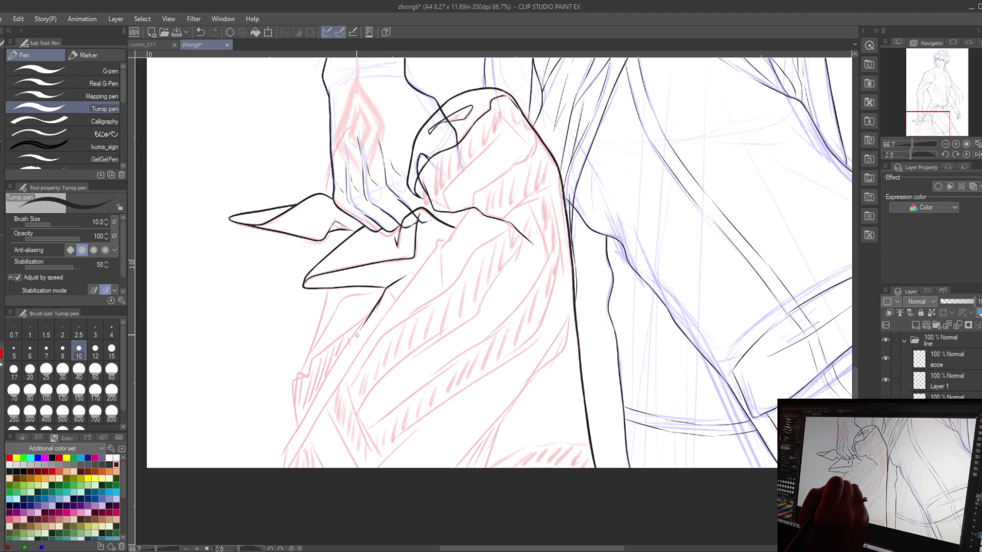
Ink the outer edges of the held garment's hanging cloth down to the page edge at pen sizes 12 and 10.
{"action": "key", "text": "minus"}
{"action": "key", "text": "bracketright"}
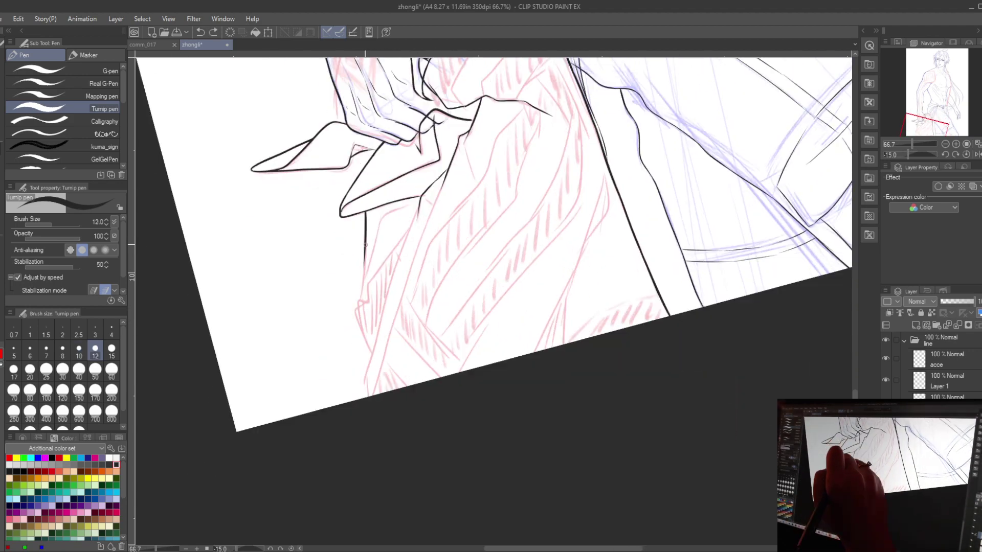
{"action": "key", "text": "bracketleft"}
{"action": "left_click_drag", "start_coordinate": [397, 212], "coordinate": [383, 376]}
{"action": "key", "text": "minus"}
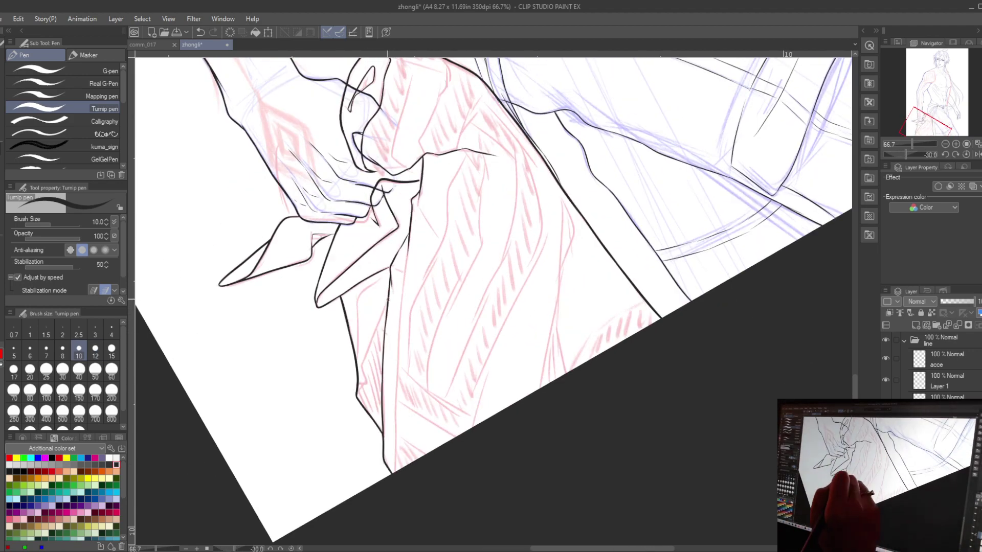
Ink the lower folds of the held garment beside the leg at pen sizes 10 and 8.
{"action": "key", "text": "ctrl+minus"}
{"action": "key", "text": "asciicircum"}
{"action": "key", "text": "asciicircum"}
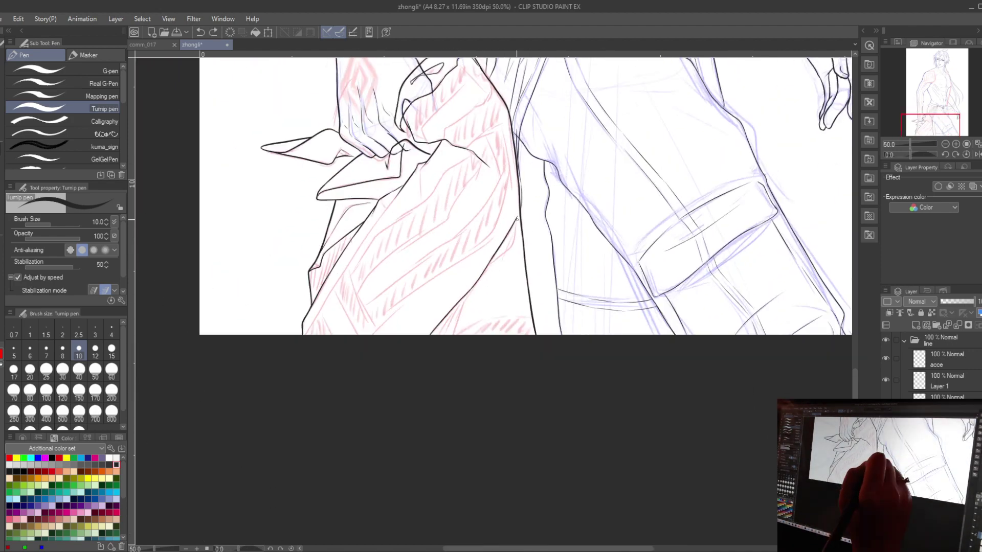
{"action": "key", "text": "bracketleft"}
{"action": "mouse_move", "coordinate": [540, 211]}
{"action": "left_mouse_down"}
{"action": "mouse_move", "coordinate": [525, 259]}
{"action": "mouse_move", "coordinate": [554, 233]}
{"action": "mouse_move", "coordinate": [577, 185]}
{"action": "left_mouse_up"}
{"action": "key", "text": "ctrl+z"}
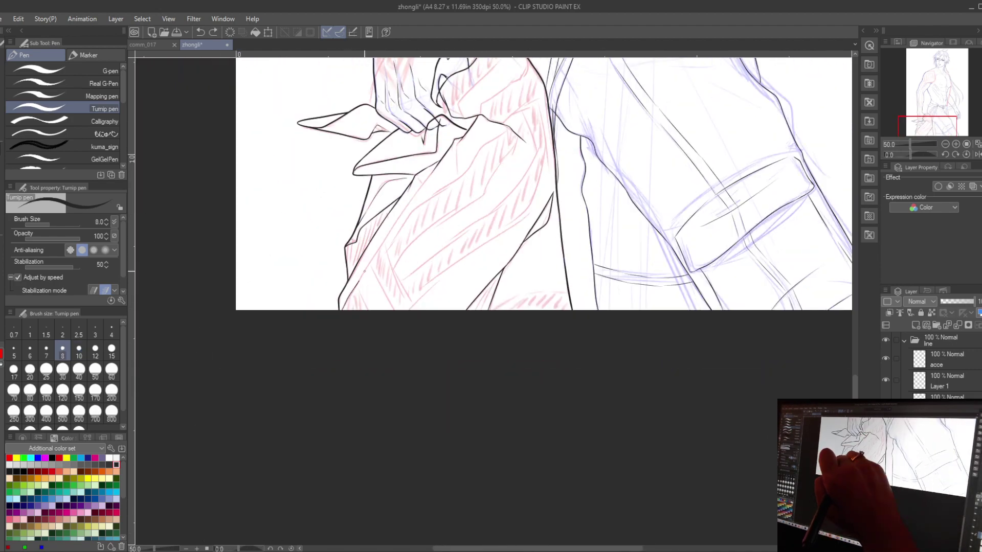
Ink the long inner folds and stripe edges of the held garment at pen size 8.
{"action": "left_click_drag", "start_coordinate": [435, 176], "coordinate": [399, 189]}
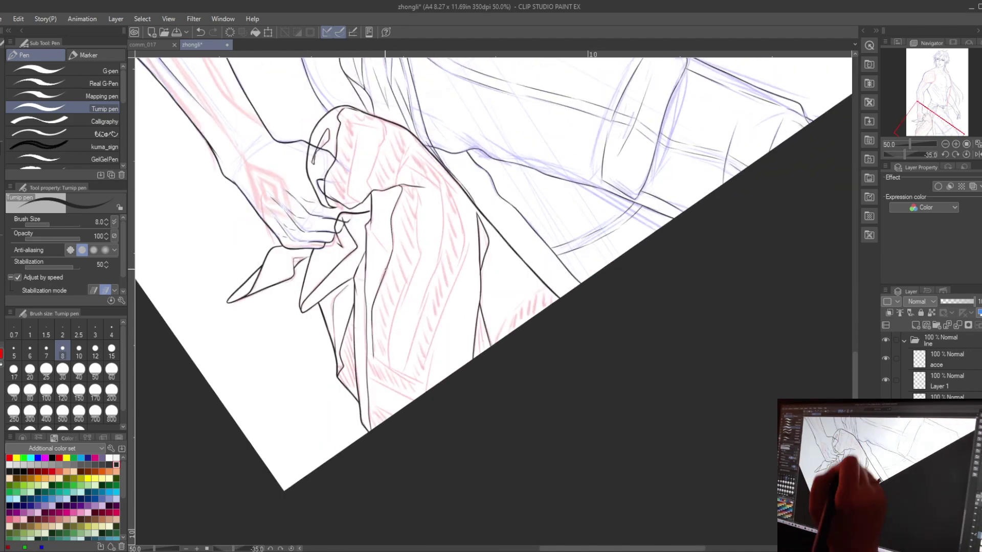
{"action": "left_click_drag", "start_coordinate": [465, 215], "coordinate": [408, 268]}
{"action": "left_click_drag", "start_coordinate": [583, 198], "coordinate": [506, 269]}
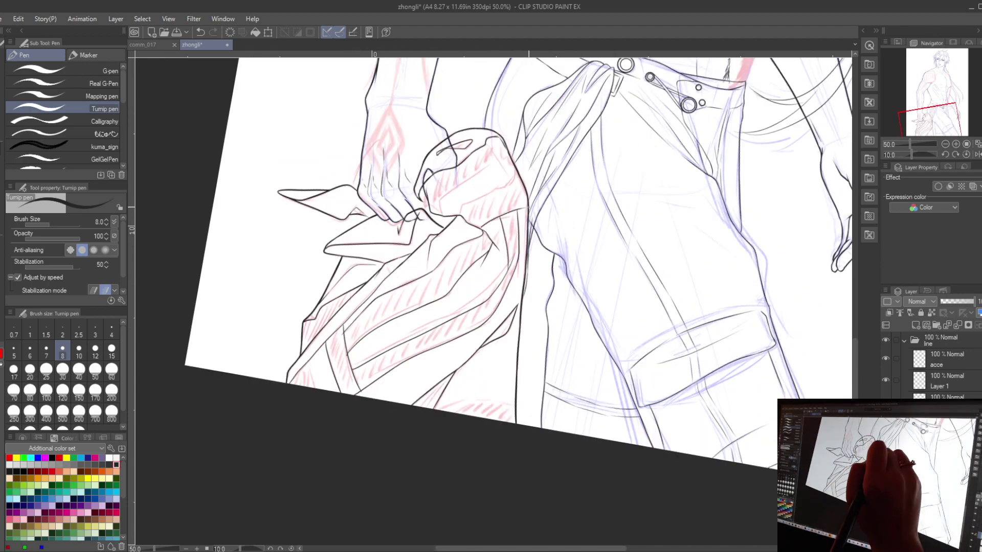
{"action": "left_click_drag", "start_coordinate": [461, 206], "coordinate": [438, 271]}
{"action": "scroll", "coordinate": [450, 307], "scroll_direction": "down", "scroll_amount": 2}
{"action": "scroll", "coordinate": [449, 304], "scroll_direction": "up", "scroll_amount": 1}
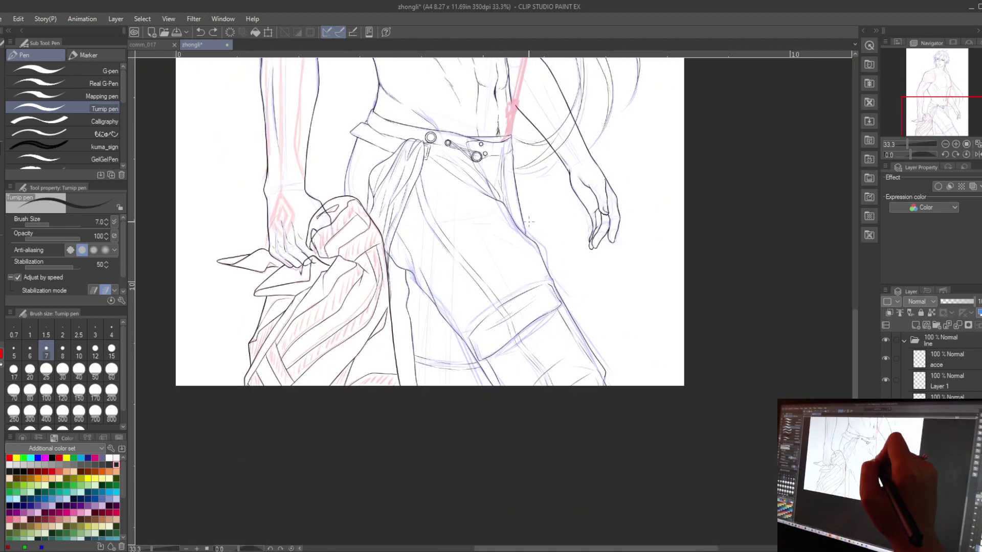
Clean up the overlapping lines around the waistband rings and pocket with the Rough eraser at size 8.
{"action": "key", "text": "h"}
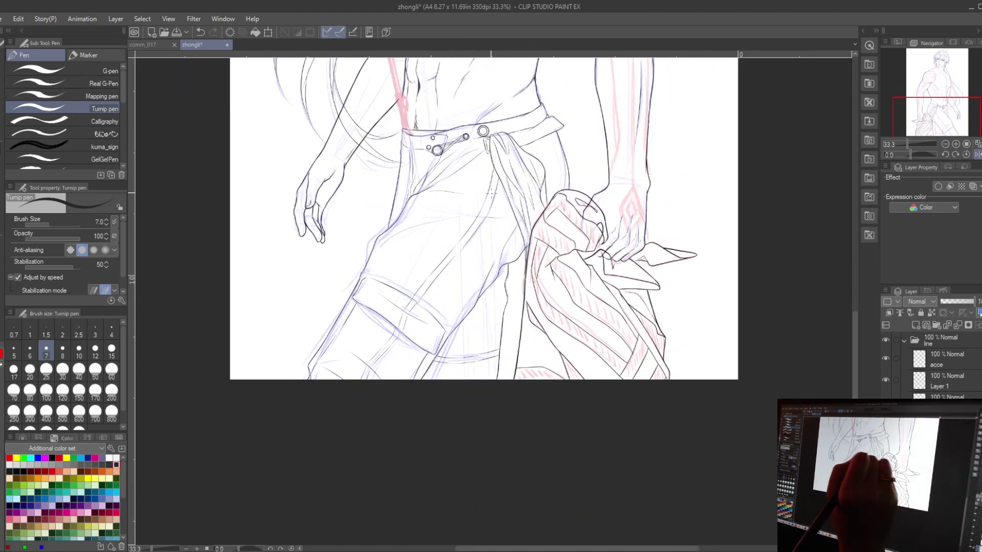
{"action": "key", "text": "h"}
{"action": "key", "text": "ctrl+z"}
{"action": "key", "text": "e"}
{"action": "scroll", "coordinate": [491, 301], "scroll_direction": "up", "scroll_amount": 2}
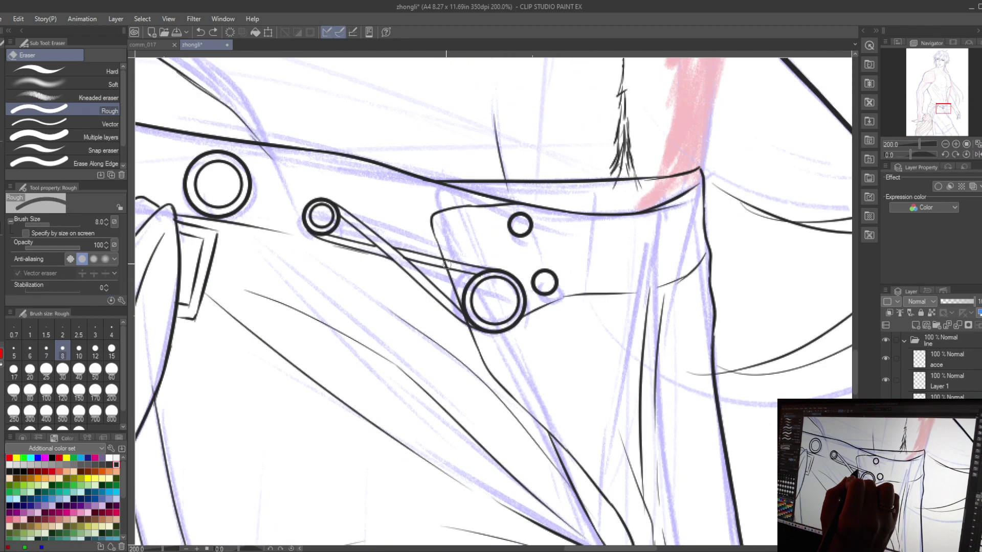
{"action": "left_click_drag", "start_coordinate": [491, 205], "coordinate": [384, 417]}
Draw one edge of the chest strap from shoulder to waist with the Curve tool at size 4 and refine its control points.
{"action": "key", "text": "u"}
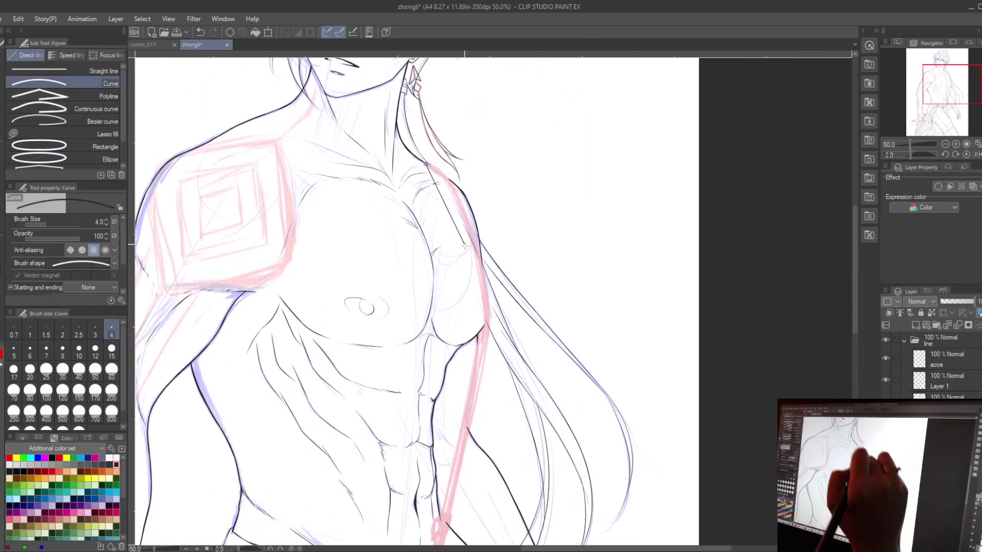
{"action": "left_click_drag", "start_coordinate": [425, 162], "coordinate": [440, 519]}
{"action": "left_click", "coordinate": [478, 230]}
{"action": "key", "text": "y"}
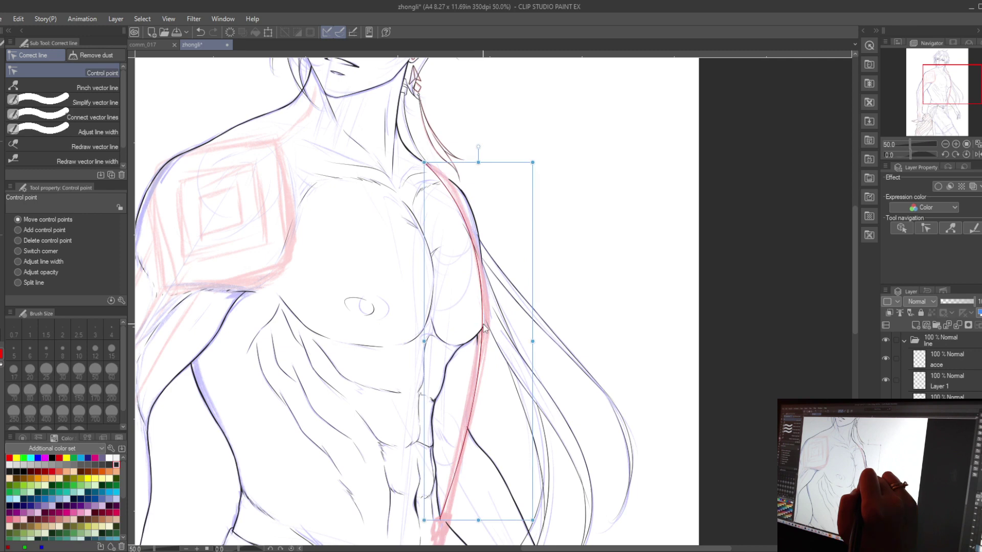
{"action": "left_click", "coordinate": [480, 283]}
{"action": "left_click", "coordinate": [485, 376]}
{"action": "left_click_drag", "start_coordinate": [486, 379], "coordinate": [497, 339]}
Place a second edge line alongside the first to complete the chest strap, fitting it with added control points.
{"action": "key", "text": "o"}
{"action": "left_click", "coordinate": [494, 361]}
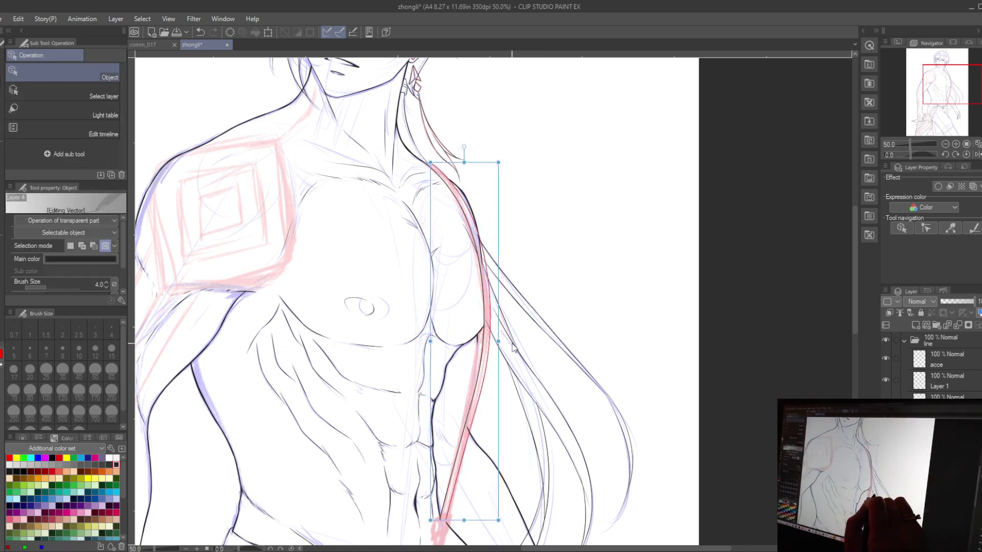
{"action": "key", "text": "y"}
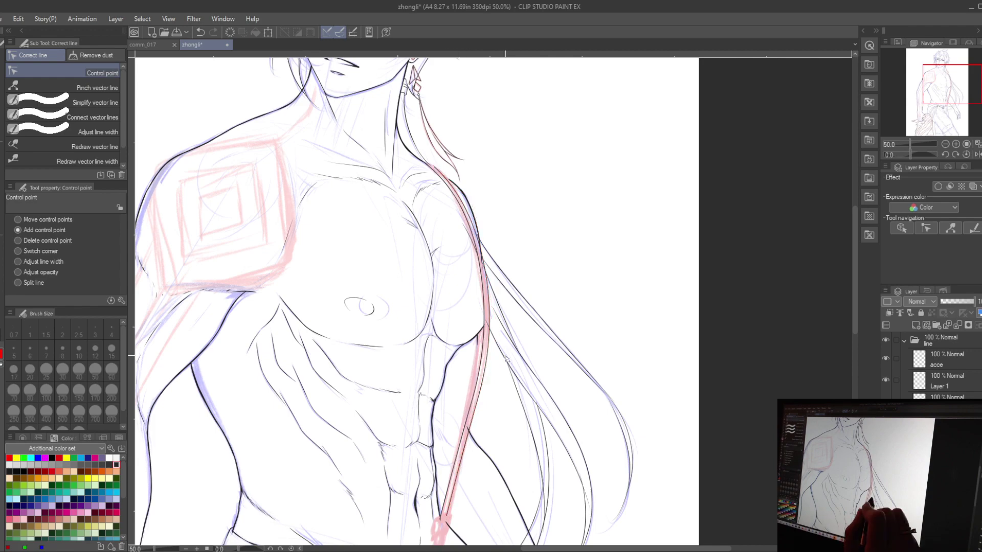
{"action": "key", "text": "p"}
{"action": "left_click_drag", "start_coordinate": [472, 374], "coordinate": [494, 321]}
{"action": "key", "text": "ctrl+z"}
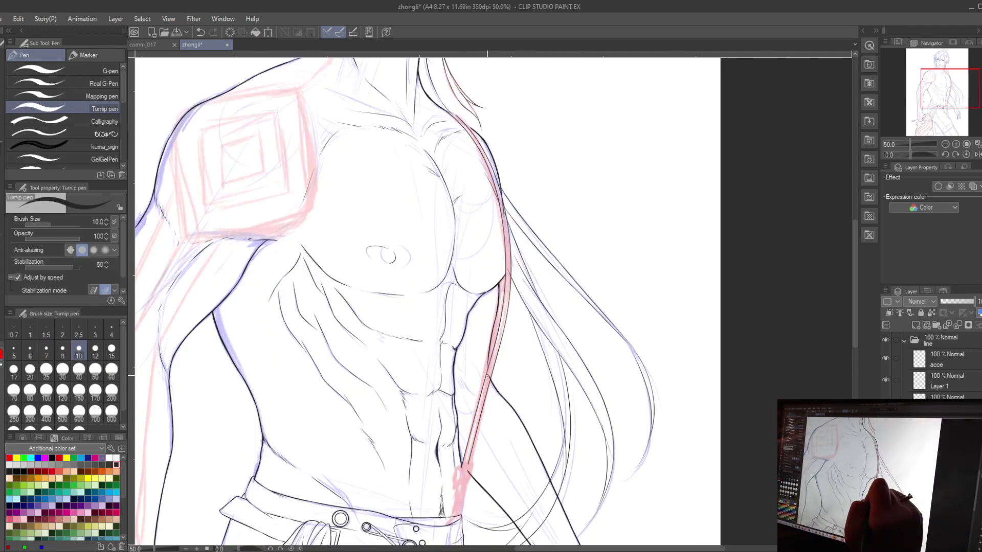
Ink the buckle and short strap end above the waistband at pen sizes 8 and 7.
{"action": "key", "text": "ctrl+minus"}
{"action": "key", "text": "bracketleft"}
{"action": "key", "text": "h"}
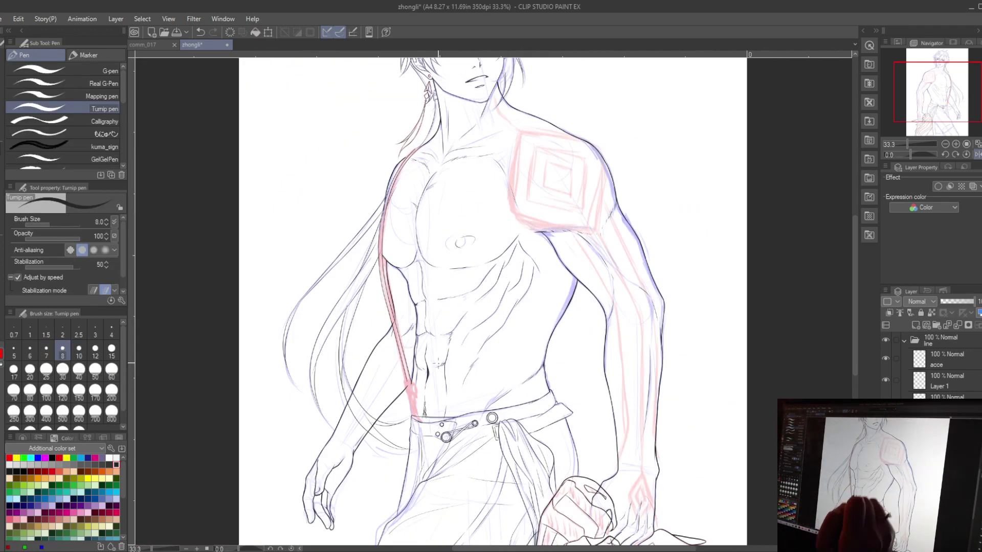
{"action": "key", "text": "h"}
{"action": "key", "text": "ctrl+minus"}
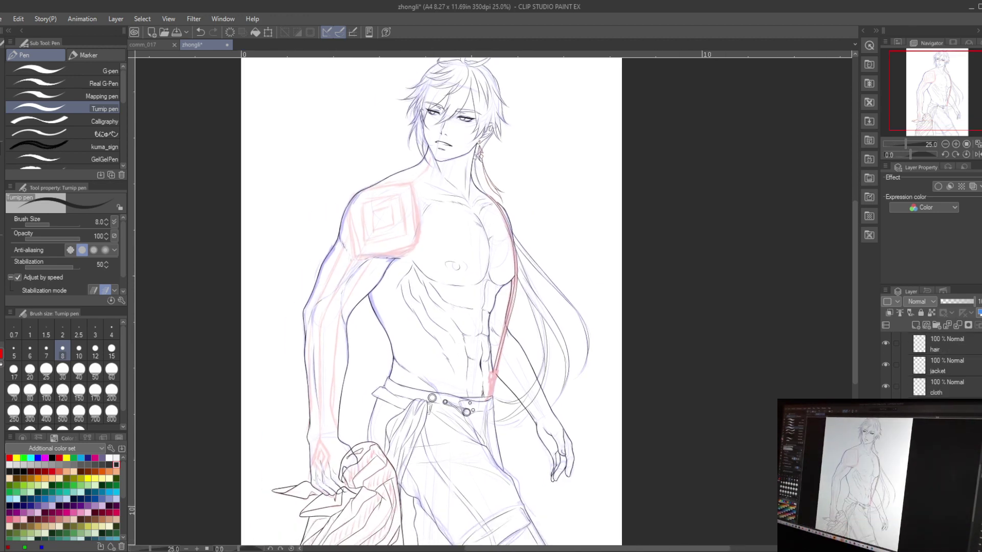
{"action": "key", "text": "ctrl+plus"}
{"action": "key", "text": "ctrl+plus"}
{"action": "key", "text": "y"}
{"action": "key", "text": "p"}
{"action": "key", "text": "ctrl+plus"}
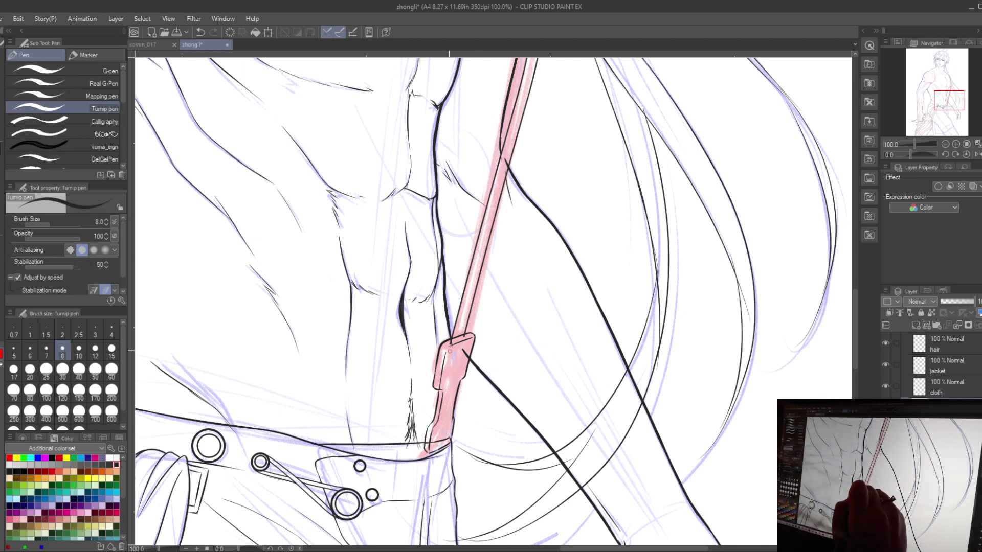
{"action": "key", "text": "bracketleft"}
{"action": "scroll", "coordinate": [467, 348], "scroll_direction": "down", "scroll_amount": 1}
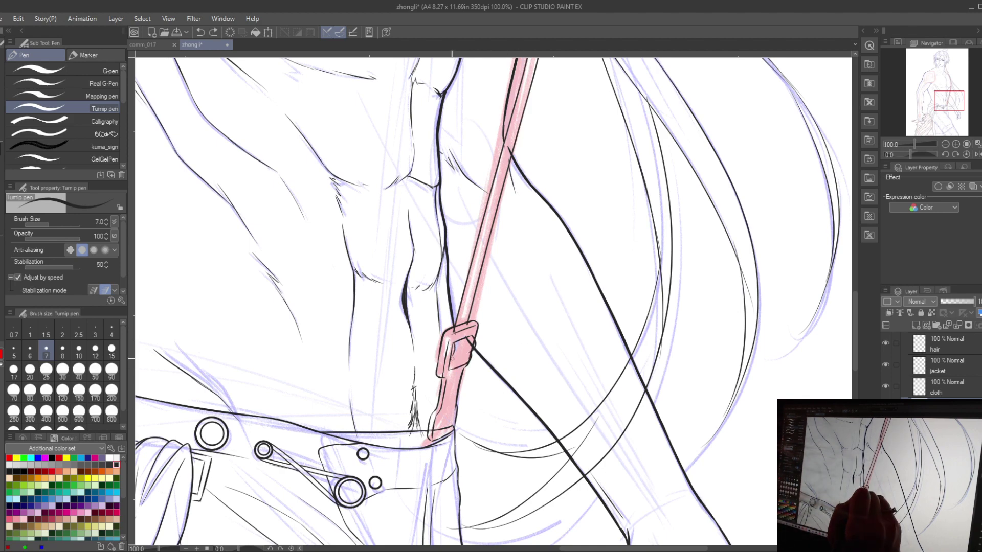
Clean up the overlapping lines in and around the strap buckle with the Rough eraser at size 7.
{"action": "key", "text": "e"}
{"action": "scroll", "coordinate": [507, 364], "scroll_direction": "up", "scroll_amount": 1}
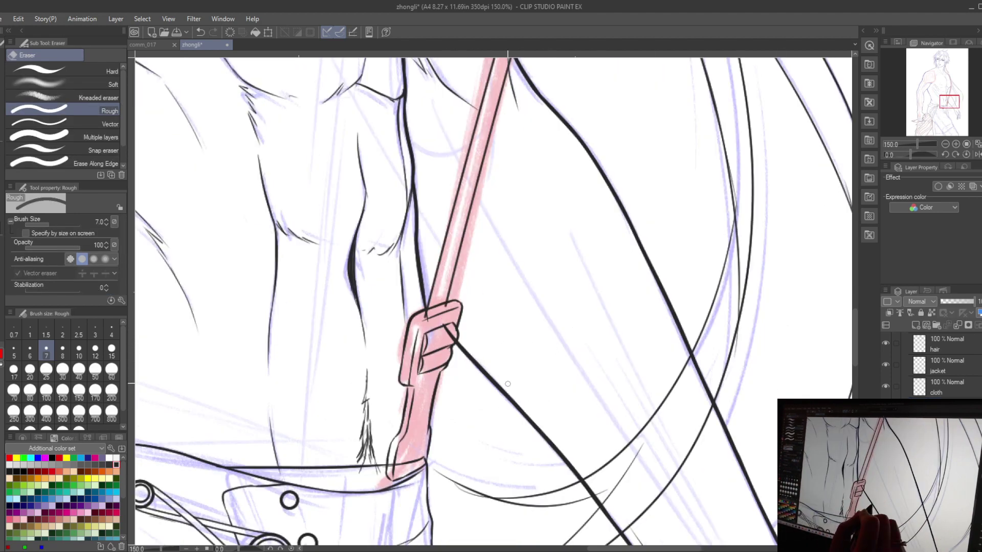
{"action": "scroll", "coordinate": [564, 395], "scroll_direction": "down", "scroll_amount": 4}
{"action": "scroll", "coordinate": [520, 522], "scroll_direction": "up", "scroll_amount": 2}
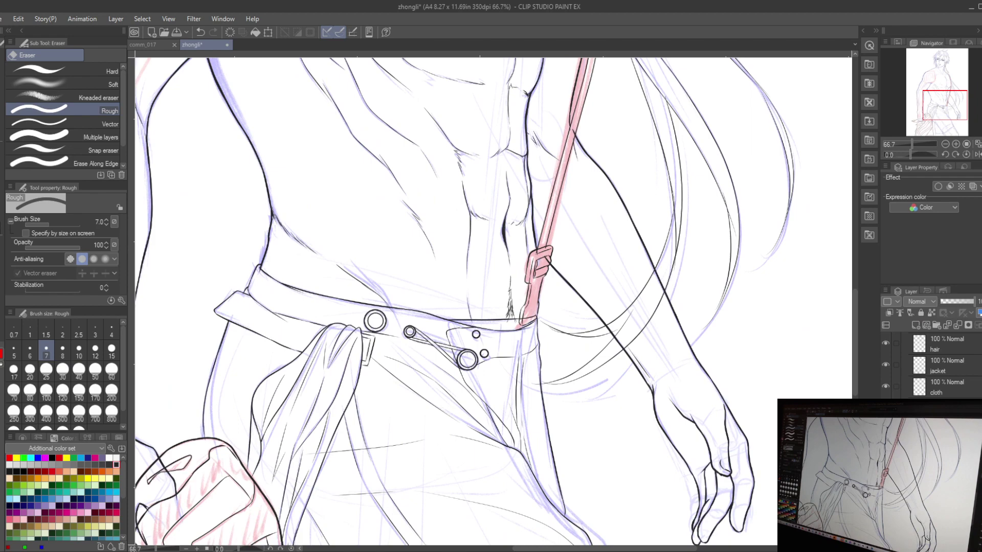
Hide the sketch folder to show only the line art.
{"action": "scroll", "coordinate": [465, 422], "scroll_direction": "down", "scroll_amount": 3}
{"action": "key", "text": "minus"}
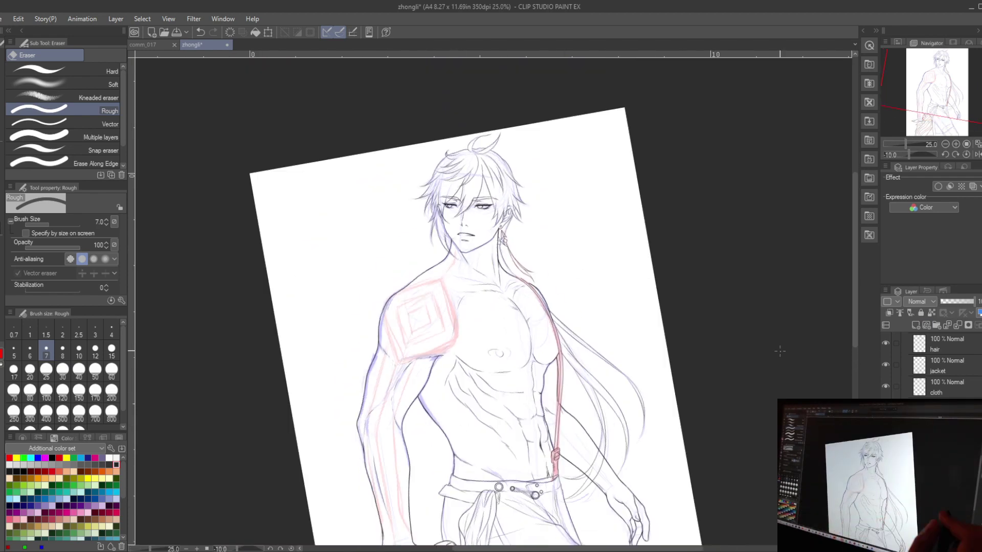
{"action": "left_click_drag", "start_coordinate": [779, 350], "coordinate": [805, 297]}
{"action": "key", "text": "p"}
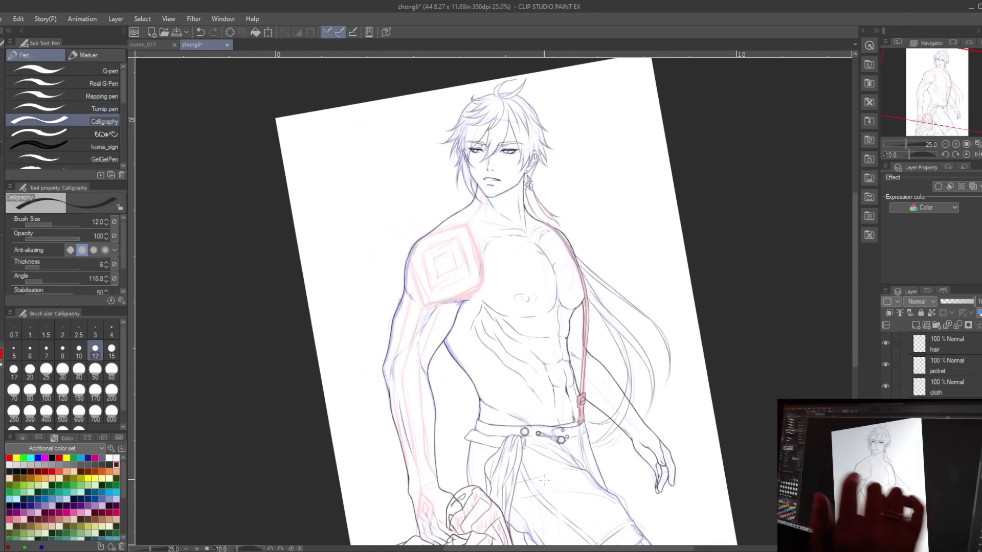
{"action": "key", "text": "e"}
{"action": "scroll", "coordinate": [483, 68], "scroll_direction": "up", "scroll_amount": 5}
{"action": "scroll", "coordinate": [913, 378], "scroll_direction": "down", "scroll_amount": 3}
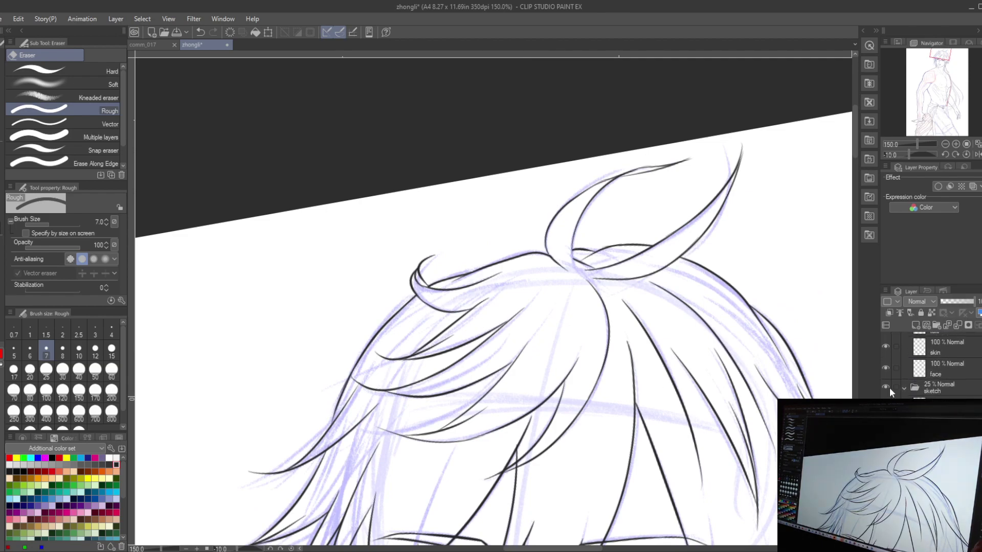
{"action": "left_click", "coordinate": [885, 387]}
Thicken the shoulder and chest contour beside the strap with the Turnip pen at size 10.
{"action": "mouse_move", "coordinate": [522, 368]}
{"action": "left_mouse_down"}
{"action": "mouse_move", "coordinate": [552, 381]}
{"action": "mouse_move", "coordinate": [605, 456]}
{"action": "mouse_move", "coordinate": [619, 418]}
{"action": "left_mouse_up"}
{"action": "scroll", "coordinate": [619, 418], "scroll_direction": "down", "scroll_amount": 5}
{"action": "scroll", "coordinate": [888, 346], "scroll_direction": "down", "scroll_amount": 1}
{"action": "key", "text": "p"}
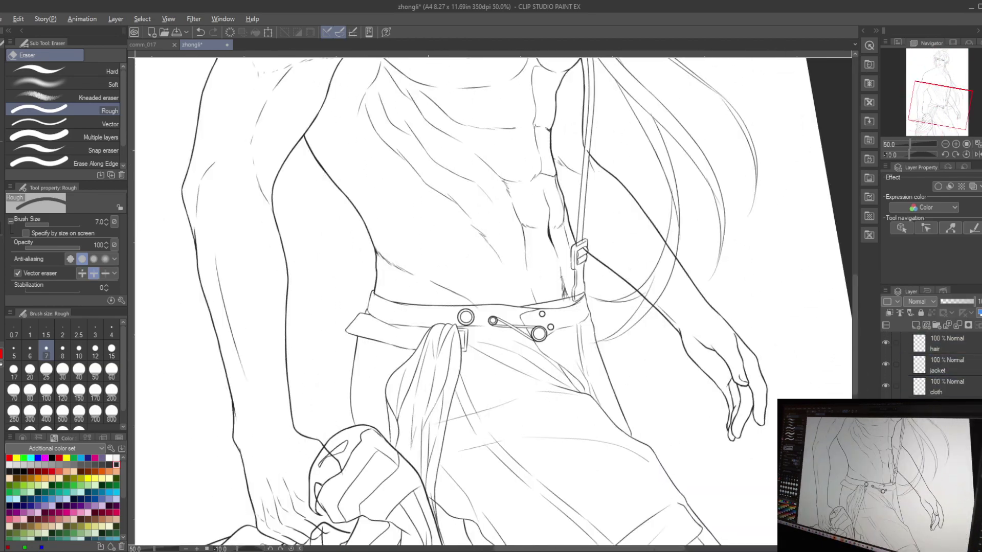
{"action": "scroll", "coordinate": [577, 255], "scroll_direction": "up", "scroll_amount": 2}
{"action": "mouse_move", "coordinate": [578, 255]}
{"action": "left_mouse_down"}
{"action": "mouse_move", "coordinate": [570, 332]}
{"action": "mouse_move", "coordinate": [603, 542]}
{"action": "left_mouse_up"}
{"action": "left_click", "coordinate": [105, 108]}
{"action": "key", "text": "ctrl+plus"}
{"action": "left_click", "coordinate": [78, 353]}
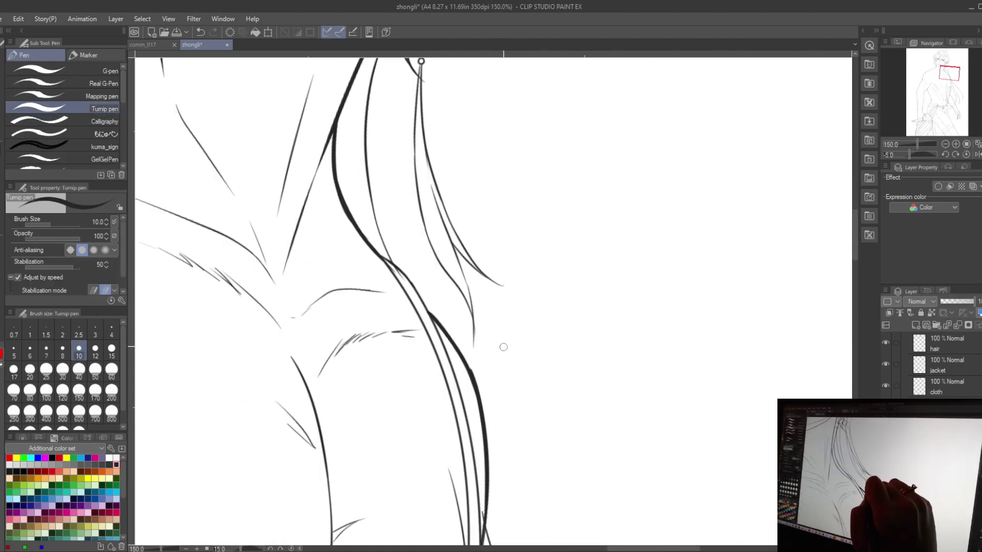
On the hair layer, erase the strand lines that overlap the earring and body with the Rough eraser at sizes 7, 15 and 60.
{"action": "scroll", "coordinate": [519, 357], "scroll_direction": "down", "scroll_amount": 4}
{"action": "left_click", "coordinate": [953, 349]}
{"action": "scroll", "coordinate": [481, 176], "scroll_direction": "up", "scroll_amount": 3}
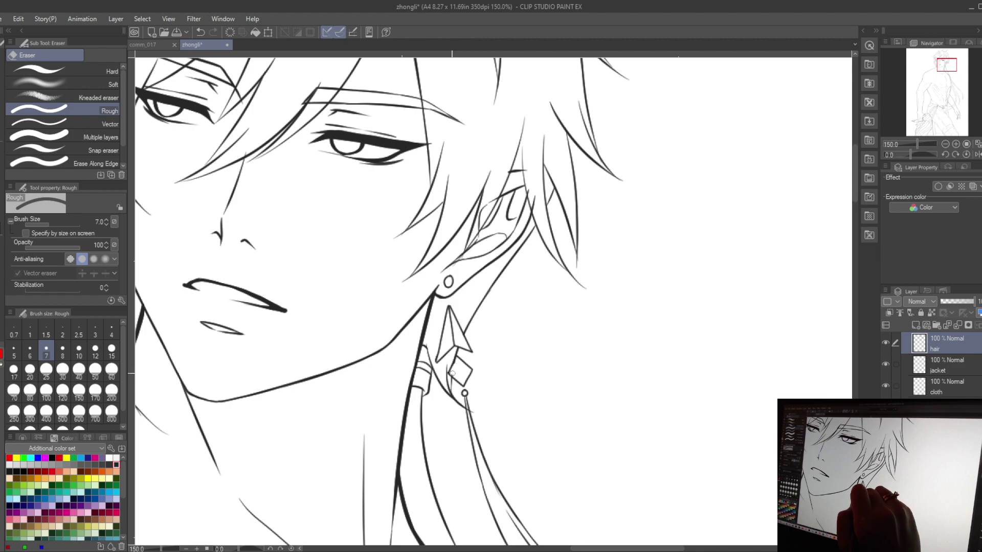
{"action": "key", "text": "e"}
{"action": "scroll", "coordinate": [443, 255], "scroll_direction": "down", "scroll_amount": 2}
{"action": "scroll", "coordinate": [443, 302], "scroll_direction": "down", "scroll_amount": 8}
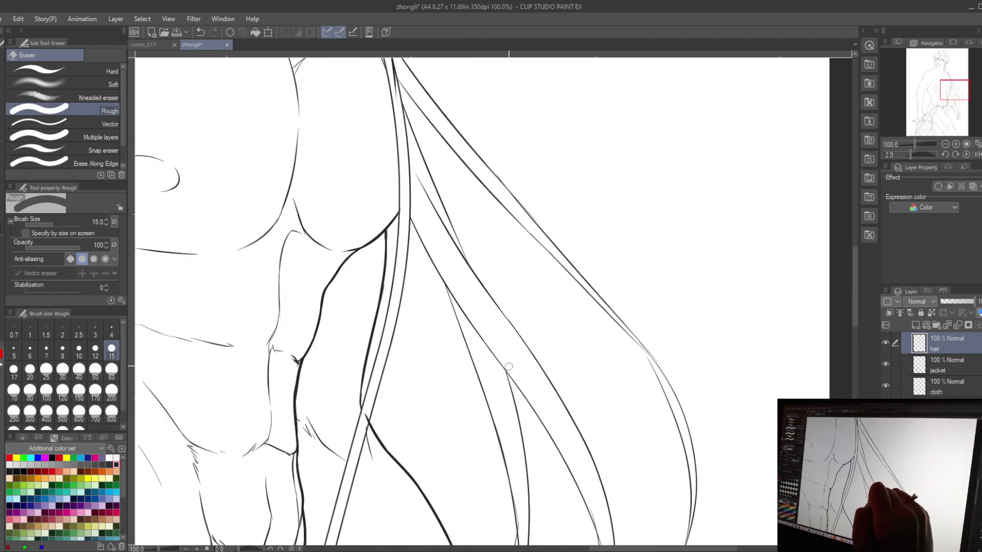
{"action": "left_click", "coordinate": [112, 369]}
{"action": "scroll", "coordinate": [443, 302], "scroll_direction": "down", "scroll_amount": 4}
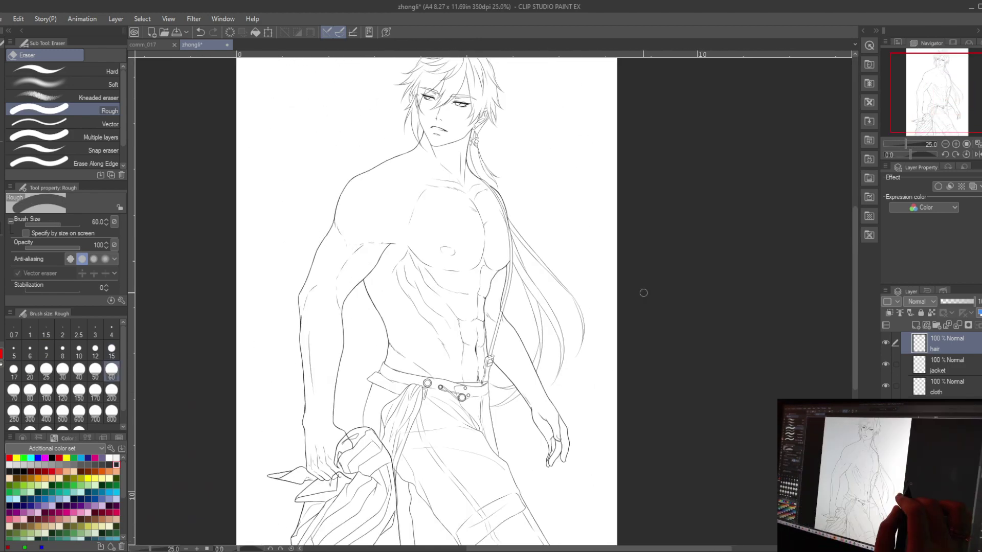
Erase the forearm and leg lines showing through the held garment with the Rough eraser at size 17.
{"action": "left_click", "coordinate": [587, 373], "text": "ctrl+shift"}
{"action": "left_click", "coordinate": [14, 369]}
{"action": "scroll", "coordinate": [491, 411], "scroll_direction": "up", "scroll_amount": 4}
{"action": "mouse_move", "coordinate": [490, 411]}
{"action": "left_mouse_down"}
{"action": "mouse_move", "coordinate": [571, 292]}
{"action": "mouse_move", "coordinate": [698, 213]}
{"action": "mouse_move", "coordinate": [694, 154]}
{"action": "mouse_move", "coordinate": [699, 311]}
{"action": "mouse_move", "coordinate": [793, 340]}
{"action": "left_mouse_up"}
{"action": "left_click_drag", "start_coordinate": [229, 235], "coordinate": [410, 329]}
{"action": "left_click_drag", "start_coordinate": [414, 381], "coordinate": [510, 400]}
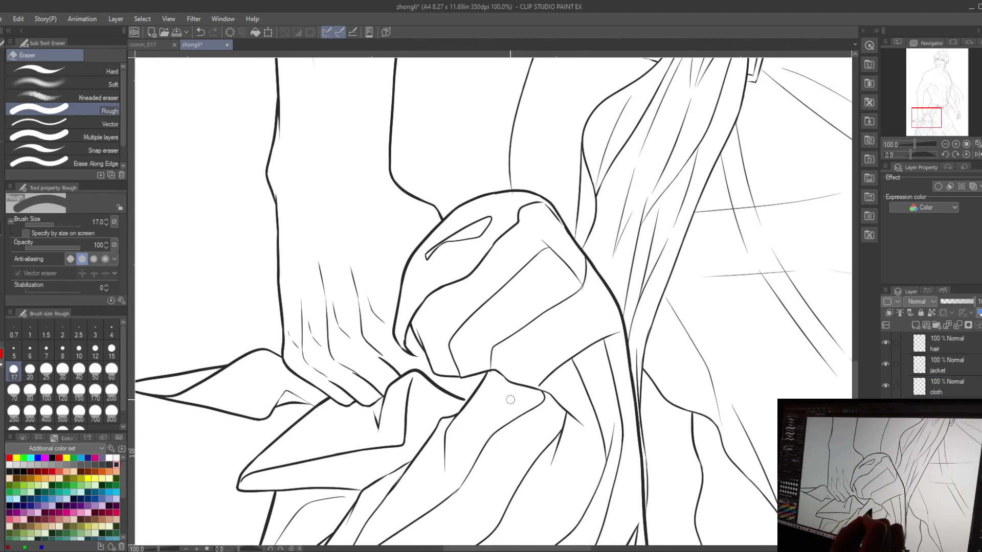
{"action": "left_click_drag", "start_coordinate": [665, 154], "coordinate": [447, 332]}
{"action": "left_click_drag", "start_coordinate": [664, 154], "coordinate": [448, 332]}
{"action": "mouse_move", "coordinate": [574, 284]}
{"action": "left_mouse_down"}
{"action": "mouse_move", "coordinate": [471, 532]}
{"action": "mouse_move", "coordinate": [408, 358]}
{"action": "mouse_move", "coordinate": [383, 379]}
{"action": "left_mouse_up"}
Touch up the hair strands around the face and ear with the Turnip pen at size 7 and the eraser at size 4.
{"action": "key", "text": "bracketleft"}
{"action": "key", "text": "bracketleft"}
{"action": "key", "text": "bracketleft"}
{"action": "key", "text": "bracketleft"}
{"action": "scroll", "coordinate": [397, 327], "scroll_direction": "up", "scroll_amount": 2}
{"action": "key", "text": "bracketright"}
{"action": "key", "text": "bracketright"}
{"action": "key", "text": "bracketright"}
{"action": "left_click_drag", "start_coordinate": [524, 331], "coordinate": [524, 252]}
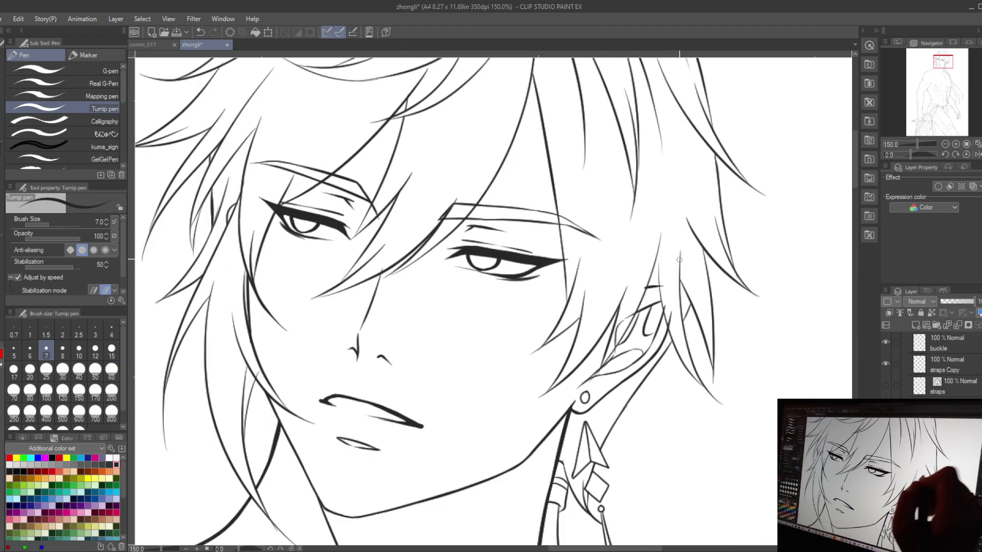
{"action": "key", "text": "e"}
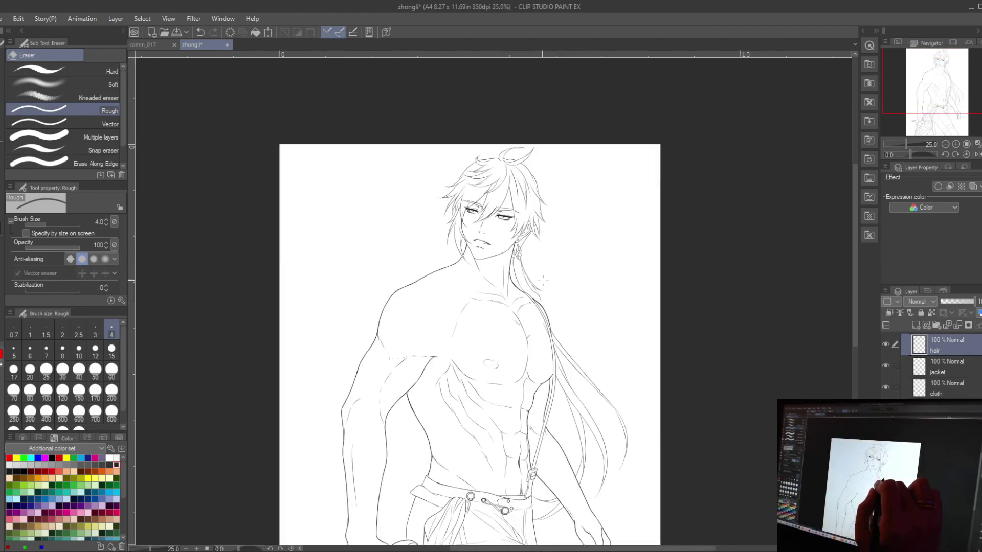
{"action": "left_click_drag", "start_coordinate": [585, 438], "coordinate": [572, 390]}
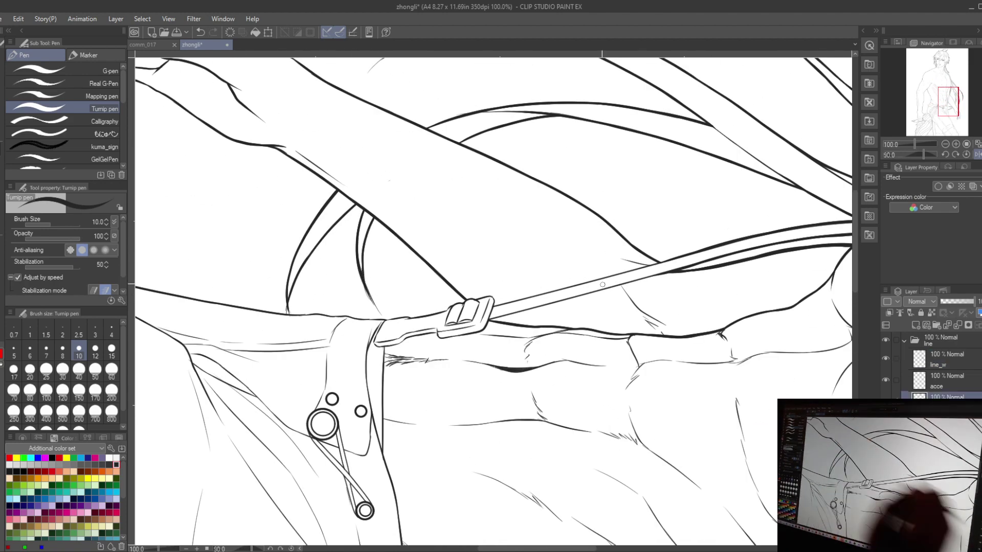
On the line_w layer, thicken the outer contours of the trousers' hip and legs with the Turnip pen at size 10.
{"action": "key", "text": "p"}
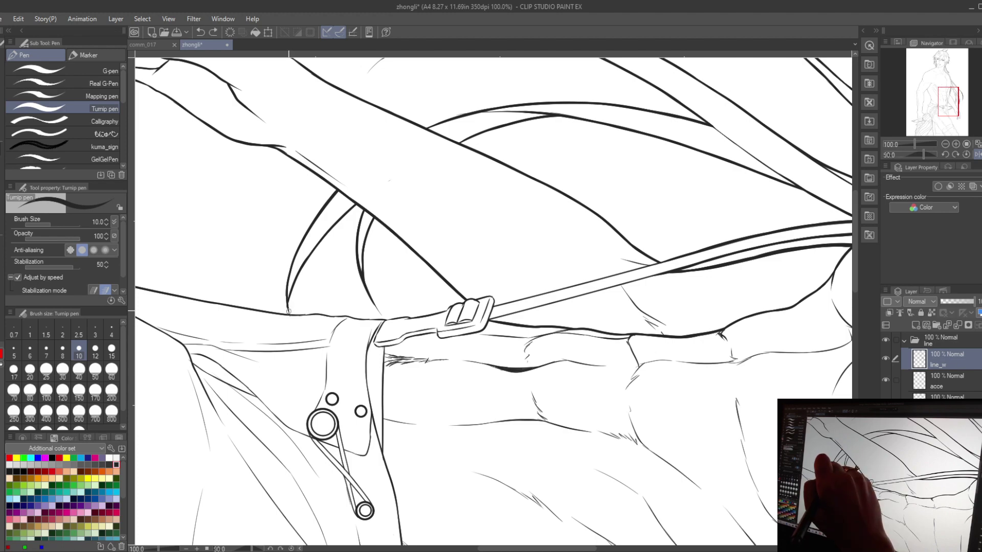
{"action": "scroll", "coordinate": [398, 239], "scroll_direction": "down", "scroll_amount": 10}
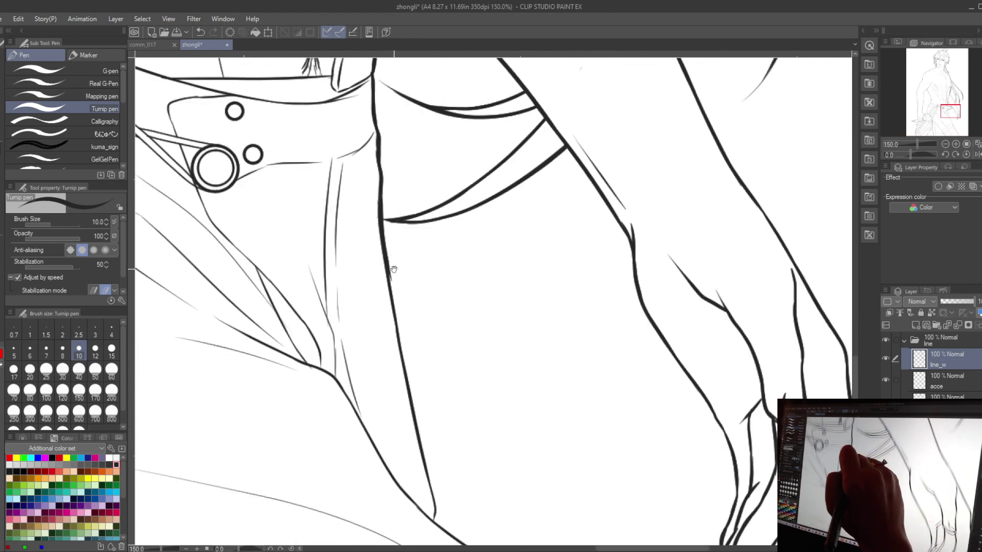
{"action": "left_click_drag", "start_coordinate": [436, 264], "coordinate": [367, 288]}
{"action": "scroll", "coordinate": [366, 287], "scroll_direction": "down", "scroll_amount": 10}
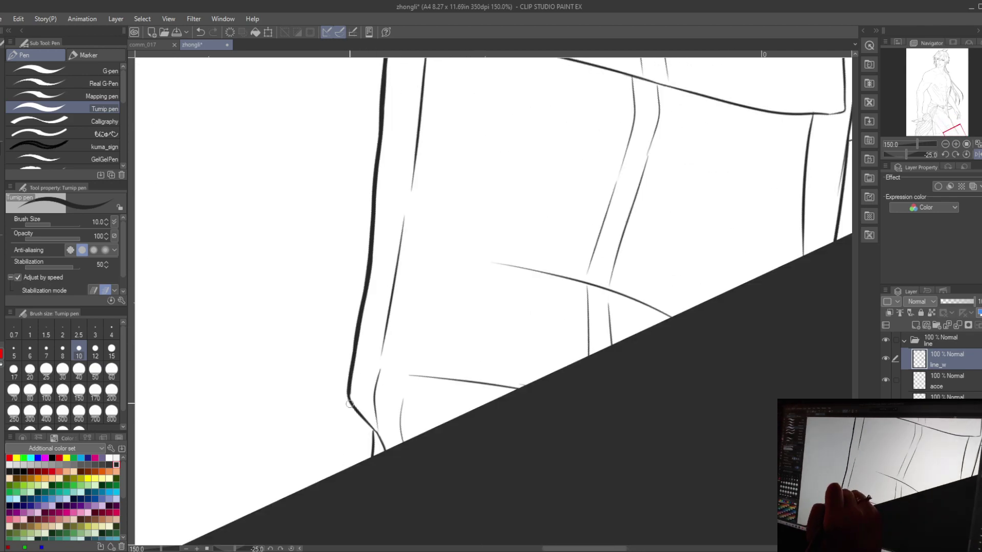
{"action": "key", "text": "ctrl+alt+0"}
{"action": "scroll", "coordinate": [288, 288], "scroll_direction": "up", "scroll_amount": 1}
{"action": "left_click_drag", "start_coordinate": [288, 287], "coordinate": [375, 230]}
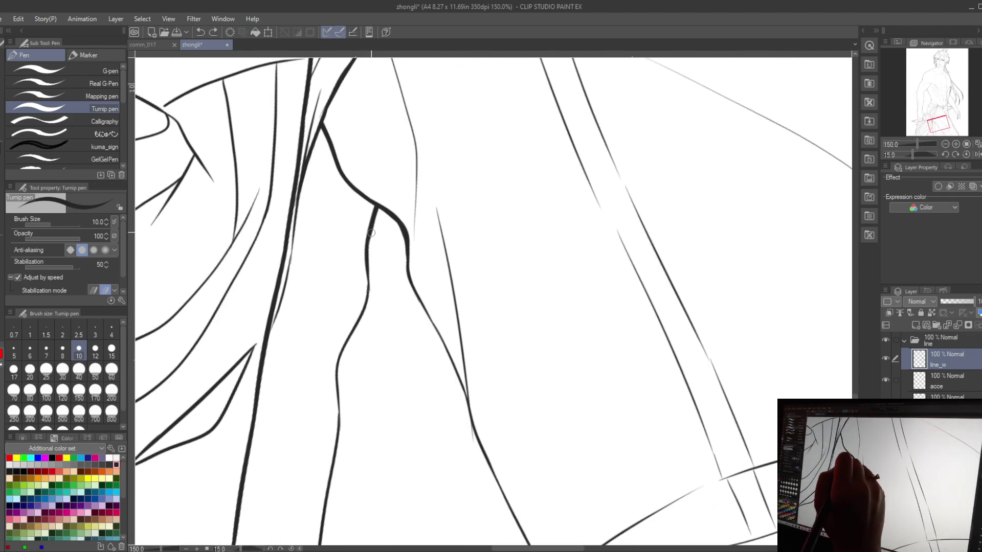
Thicken the hip contour between the folded waistband and the held garment with the Turnip pen at size 10.
{"action": "scroll", "coordinate": [373, 263], "scroll_direction": "down", "scroll_amount": 6}
{"action": "key", "text": "ctrl+alt+0"}
{"action": "scroll", "coordinate": [336, 417], "scroll_direction": "up", "scroll_amount": 1}
{"action": "scroll", "coordinate": [337, 418], "scroll_direction": "down", "scroll_amount": 5}
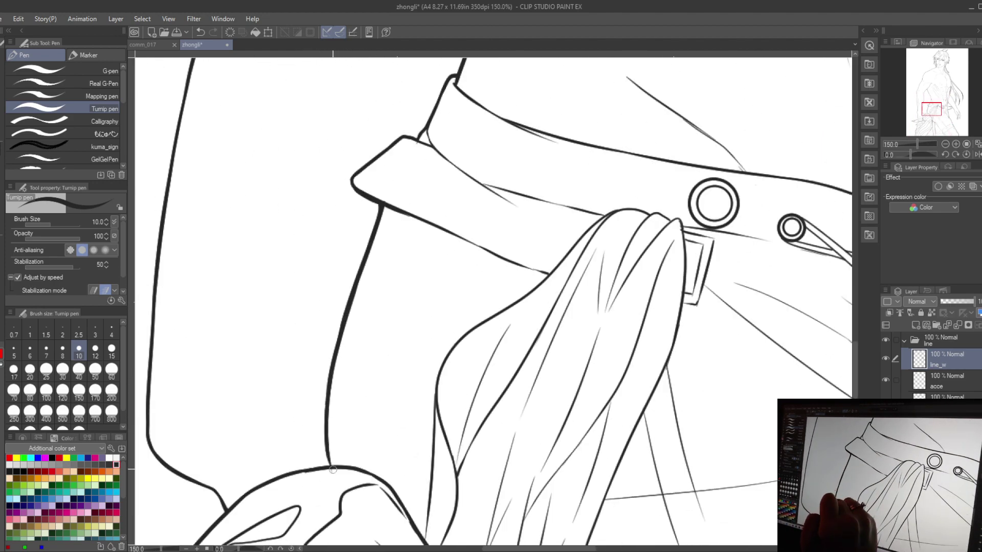
{"action": "scroll", "coordinate": [325, 425], "scroll_direction": "down", "scroll_amount": 5}
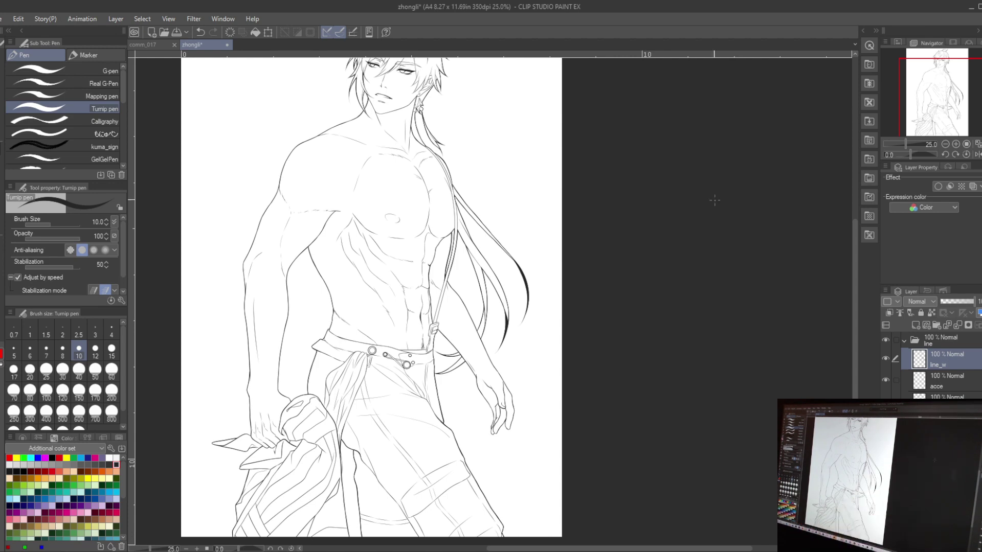
On the base layer of the color folder, select the background around the figure with Auto select set to Refer to all layers.
{"action": "left_click", "coordinate": [903, 340]}
{"action": "left_click", "coordinate": [895, 372]}
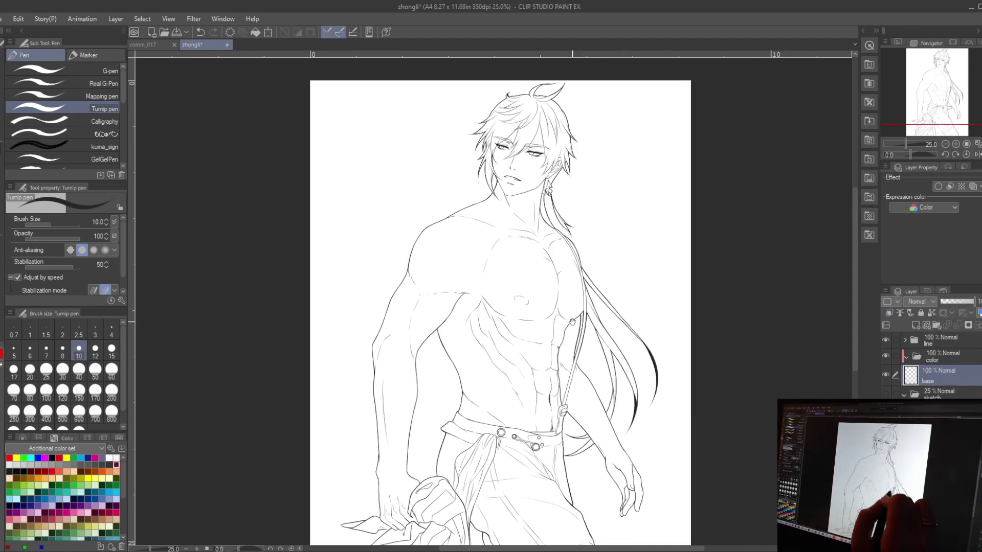
{"action": "key", "text": "w"}
{"action": "left_click", "coordinate": [98, 93]}
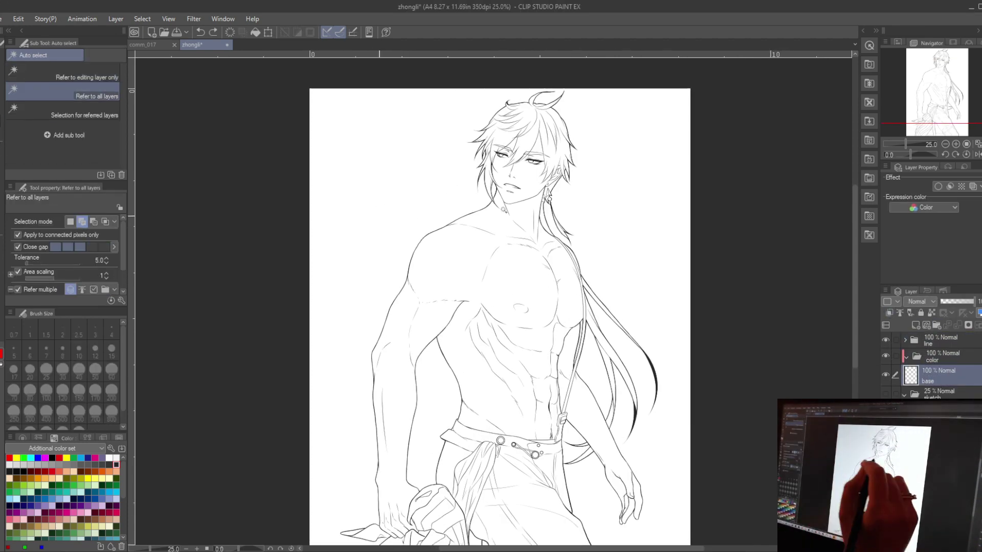
{"action": "left_click", "coordinate": [401, 221]}
{"action": "scroll", "coordinate": [582, 350], "scroll_direction": "down", "scroll_amount": 5}
{"action": "scroll", "coordinate": [582, 349], "scroll_direction": "up", "scroll_amount": 5}
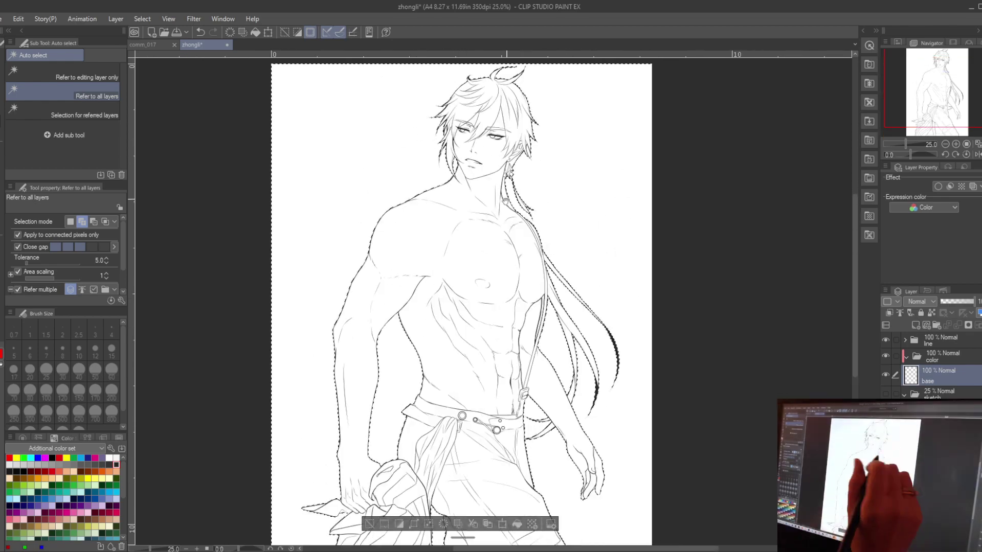
{"action": "scroll", "coordinate": [585, 327], "scroll_direction": "up", "scroll_amount": 2}
{"action": "scroll", "coordinate": [587, 307], "scroll_direction": "down", "scroll_amount": 6}
{"action": "scroll", "coordinate": [589, 305], "scroll_direction": "down", "scroll_amount": 2}
Invert the selection, fill the whole figure with flat grey and deselect.
{"action": "left_click", "coordinate": [391, 472]}
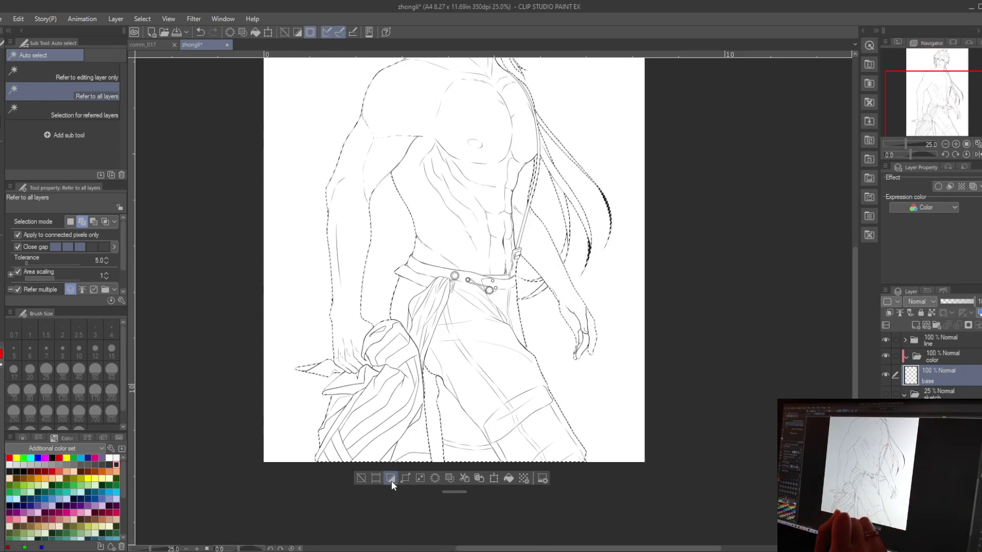
{"action": "left_click", "coordinate": [505, 473]}
{"action": "key", "text": "ctrl+d"}
{"action": "scroll", "coordinate": [522, 483], "scroll_direction": "up", "scroll_amount": 3}
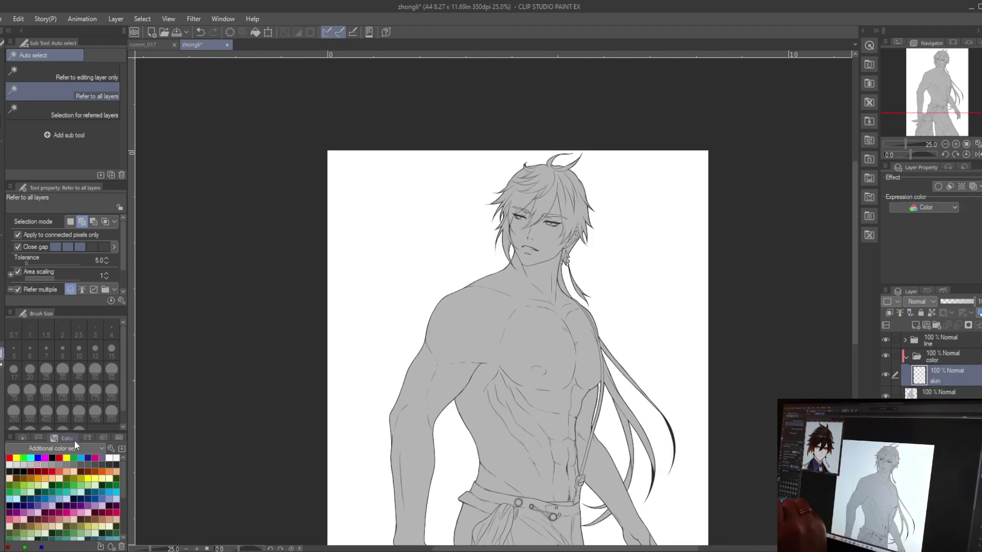
On the skin layer, fill the face with light pink from the SKIN color set, using Refer other layers at tolerance 32.
{"action": "left_click", "coordinate": [52, 448]}
{"action": "left_click", "coordinate": [52, 523]}
{"action": "key", "text": "g"}
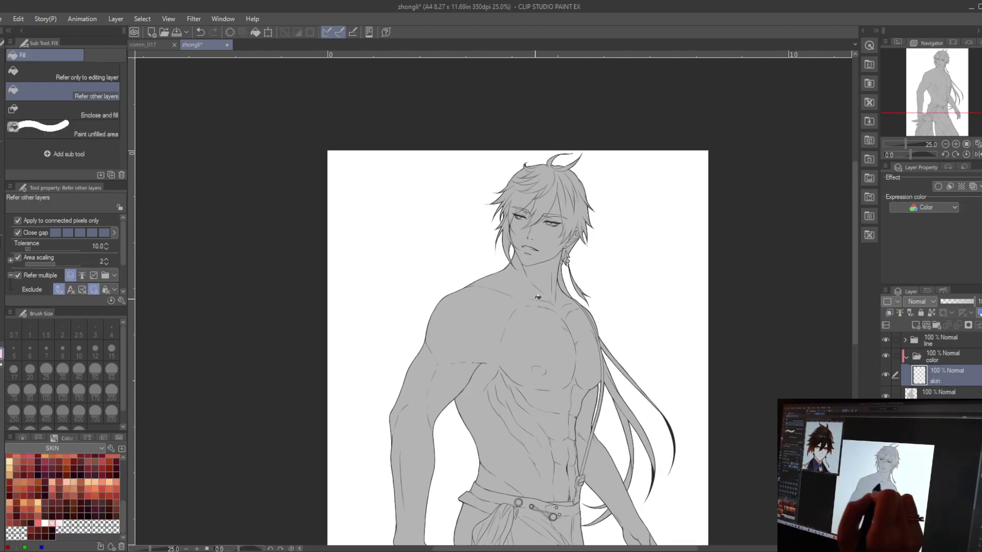
{"action": "left_click", "coordinate": [904, 340]}
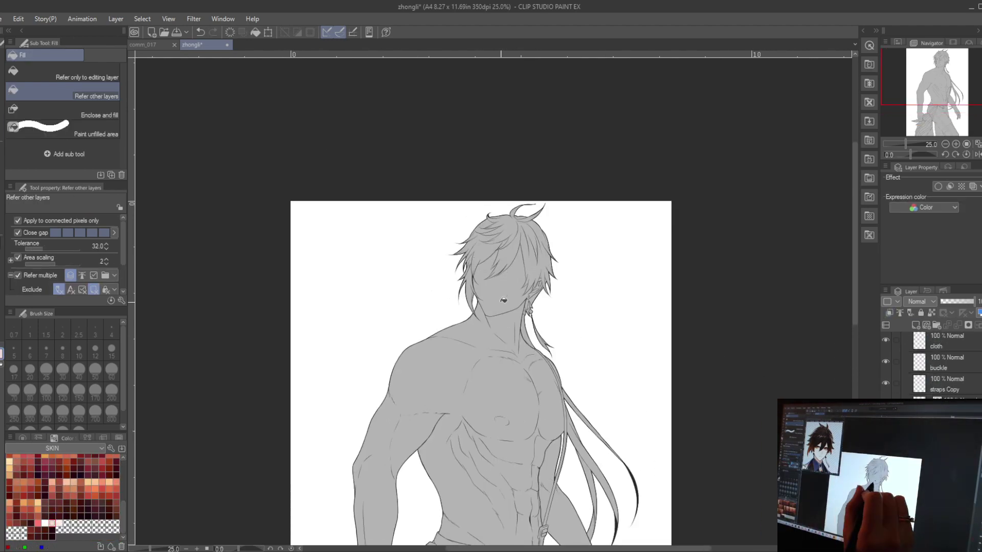
{"action": "left_click", "coordinate": [504, 300]}
{"action": "scroll", "coordinate": [503, 301], "scroll_direction": "up", "scroll_amount": 2}
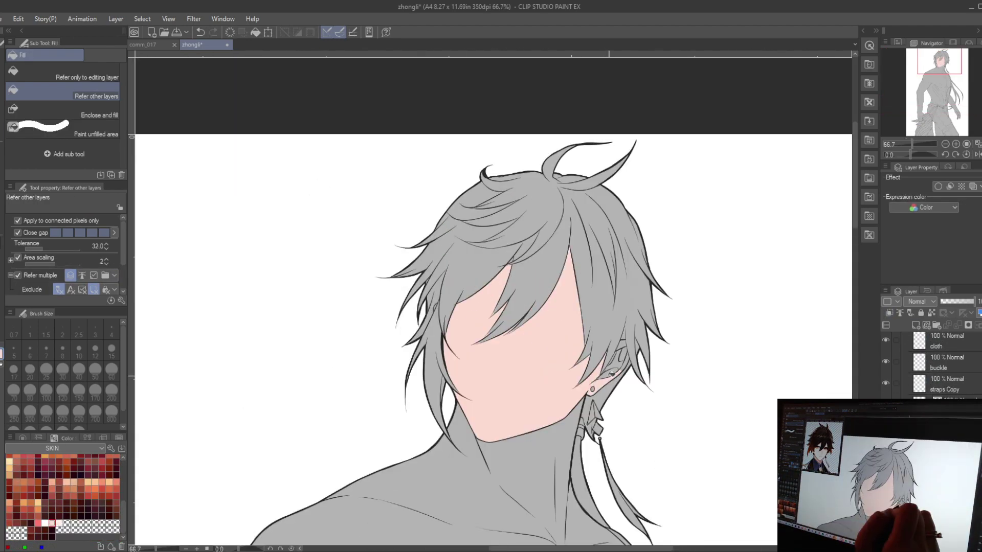
Fill the ear, neck, torso, arms and hands with the same light pink skin color.
{"action": "left_click_drag", "start_coordinate": [501, 321], "coordinate": [582, 333]}
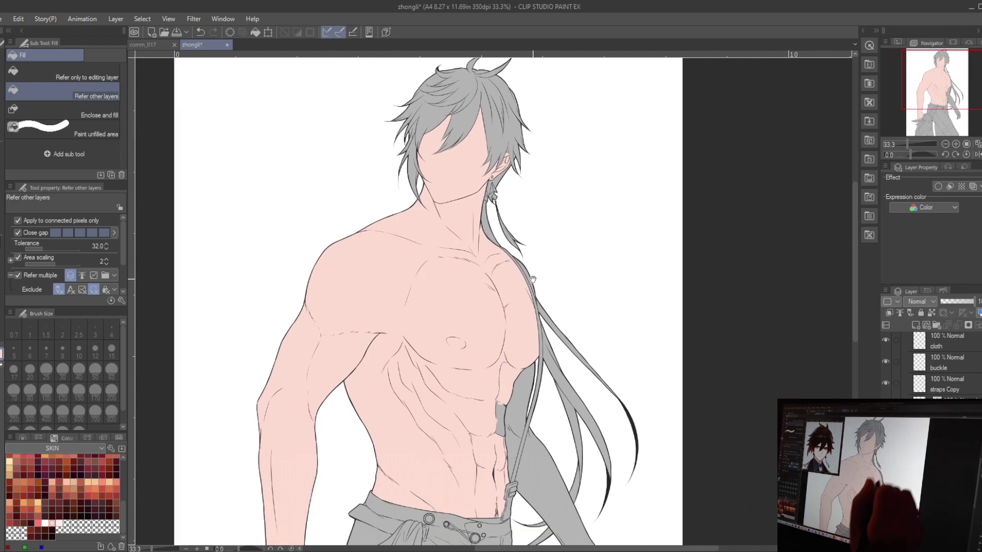
{"action": "left_click_drag", "start_coordinate": [496, 358], "coordinate": [452, 291]}
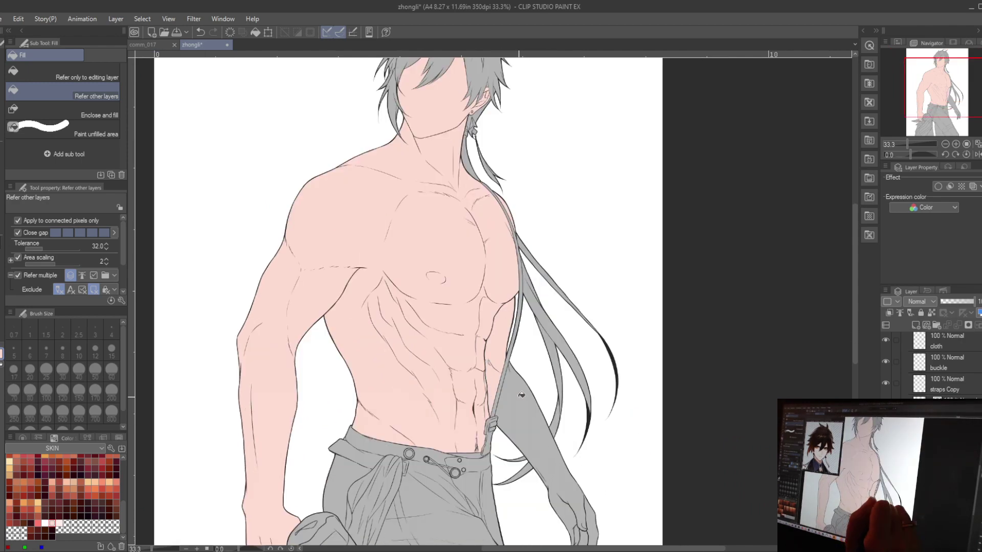
{"action": "scroll", "coordinate": [496, 361], "scroll_direction": "up", "scroll_amount": 3}
{"action": "scroll", "coordinate": [496, 362], "scroll_direction": "up", "scroll_amount": 2}
{"action": "scroll", "coordinate": [496, 362], "scroll_direction": "down", "scroll_amount": 4}
{"action": "scroll", "coordinate": [496, 362], "scroll_direction": "up", "scroll_amount": 3}
{"action": "left_click_drag", "start_coordinate": [327, 67], "coordinate": [516, 537]}
{"action": "key", "text": "p"}
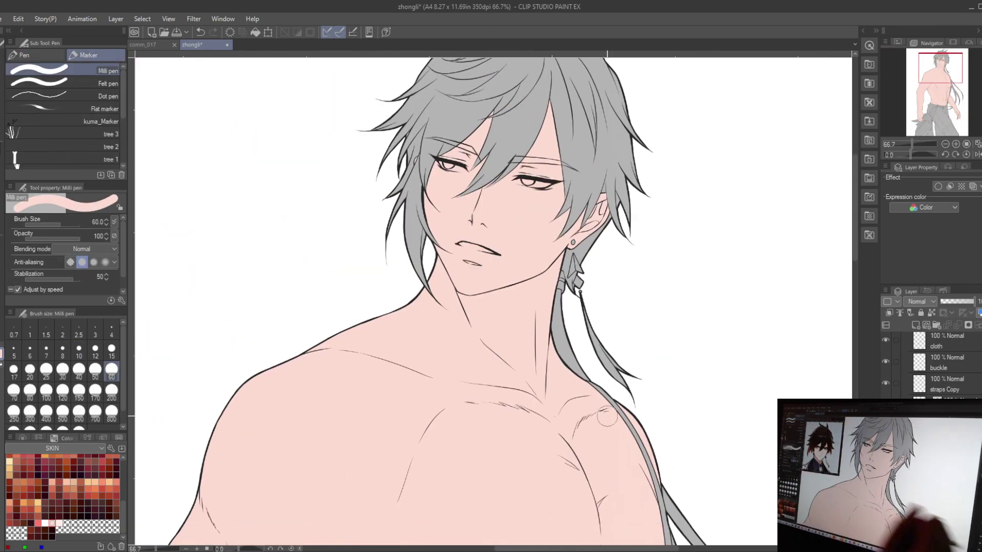
On the line_w layer, thicken the contours of the hanging hand and its fingers with the Turnip pen at size 12.
{"action": "scroll", "coordinate": [516, 537], "scroll_direction": "down", "scroll_amount": 2}
{"action": "scroll", "coordinate": [374, 403], "scroll_direction": "up", "scroll_amount": 3}
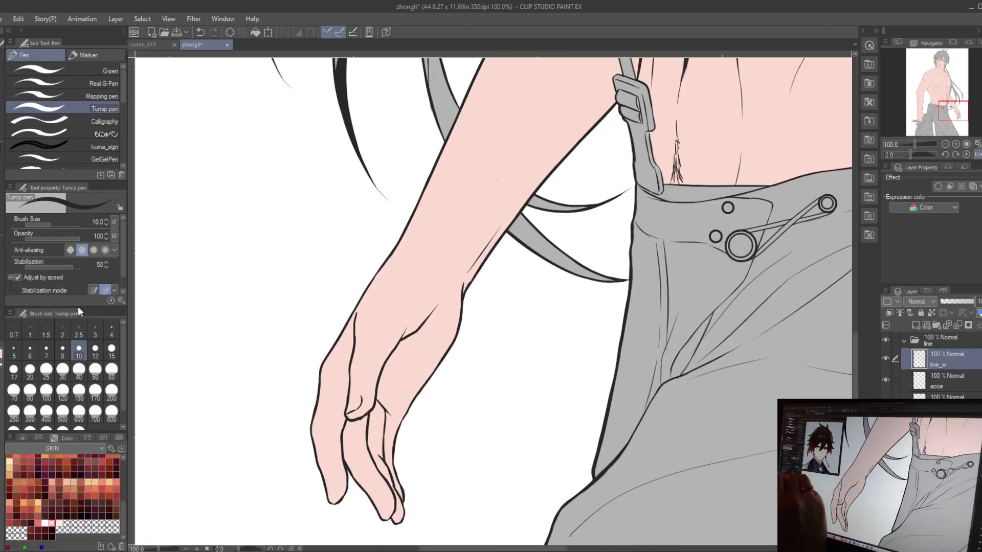
{"action": "left_click_drag", "start_coordinate": [374, 375], "coordinate": [373, 403]}
{"action": "scroll", "coordinate": [364, 420], "scroll_direction": "up", "scroll_amount": 2}
{"action": "key", "text": "bracketleft"}
{"action": "key", "text": "bracketleft"}
{"action": "mouse_move", "coordinate": [251, 389]}
{"action": "left_mouse_down"}
{"action": "mouse_move", "coordinate": [311, 428]}
{"action": "mouse_move", "coordinate": [396, 453]}
{"action": "left_mouse_up"}
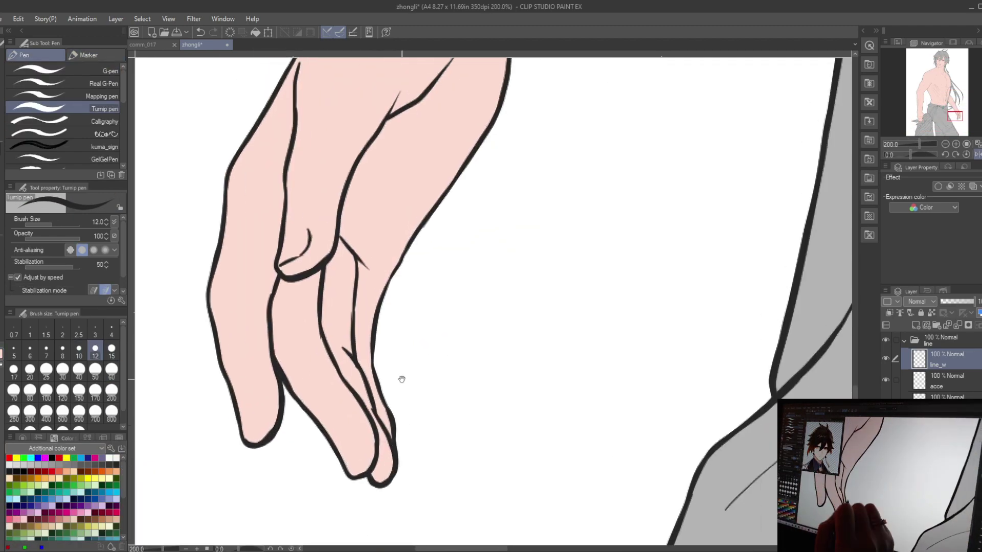
Thicken the underarm, forearm and wrist contours of the arm holding the garment with the Turnip pen at size 15.
{"action": "scroll", "coordinate": [395, 457], "scroll_direction": "down", "scroll_amount": 4}
{"action": "left_click_drag", "start_coordinate": [439, 215], "coordinate": [466, 328]}
{"action": "scroll", "coordinate": [465, 328], "scroll_direction": "up", "scroll_amount": 2}
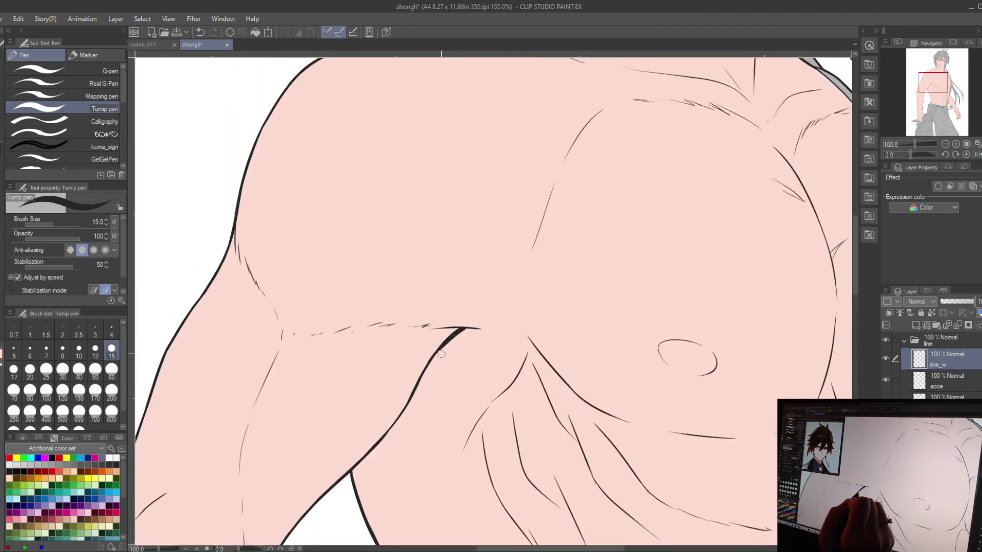
{"action": "mouse_move", "coordinate": [352, 469]}
{"action": "left_mouse_down"}
{"action": "mouse_move", "coordinate": [380, 321]}
{"action": "mouse_move", "coordinate": [423, 412]}
{"action": "left_mouse_up"}
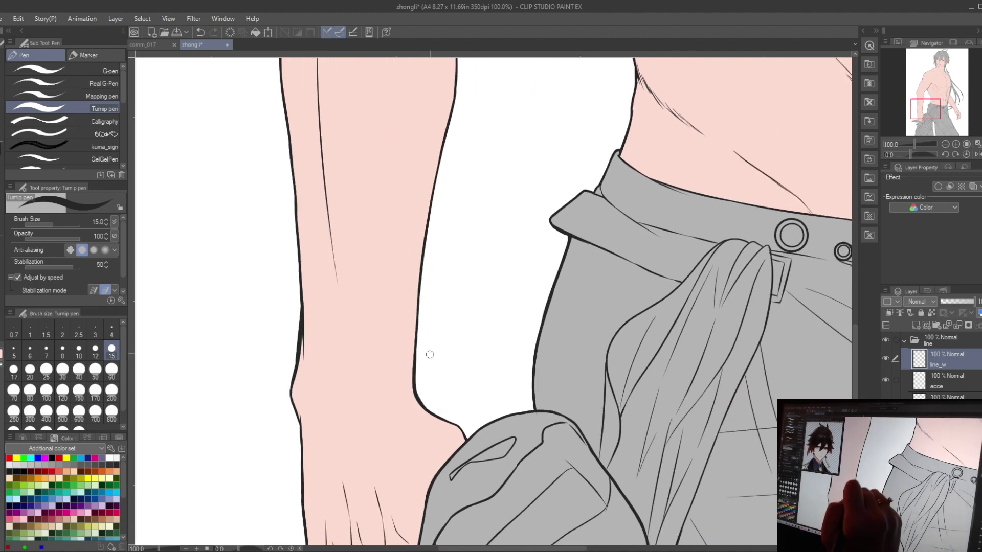
{"action": "scroll", "coordinate": [469, 388], "scroll_direction": "down", "scroll_amount": 3}
{"action": "scroll", "coordinate": [470, 388], "scroll_direction": "up", "scroll_amount": 3}
Thicken the jaw and neck contours and ink a solid black shadow under the chin with the Turnip pen at size 15.
{"action": "scroll", "coordinate": [438, 330], "scroll_direction": "down", "scroll_amount": 1}
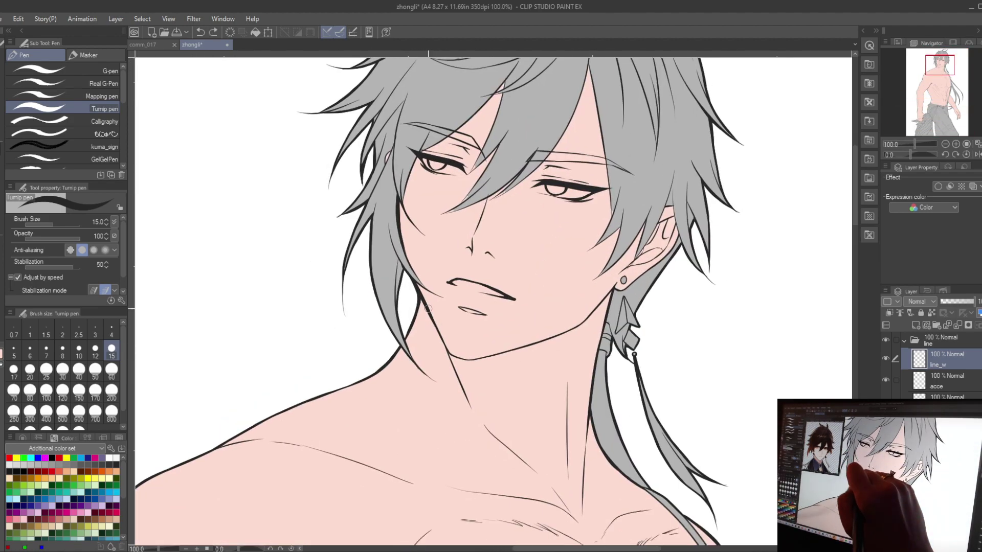
{"action": "key", "text": "h"}
{"action": "left_click_drag", "start_coordinate": [503, 439], "coordinate": [558, 399]}
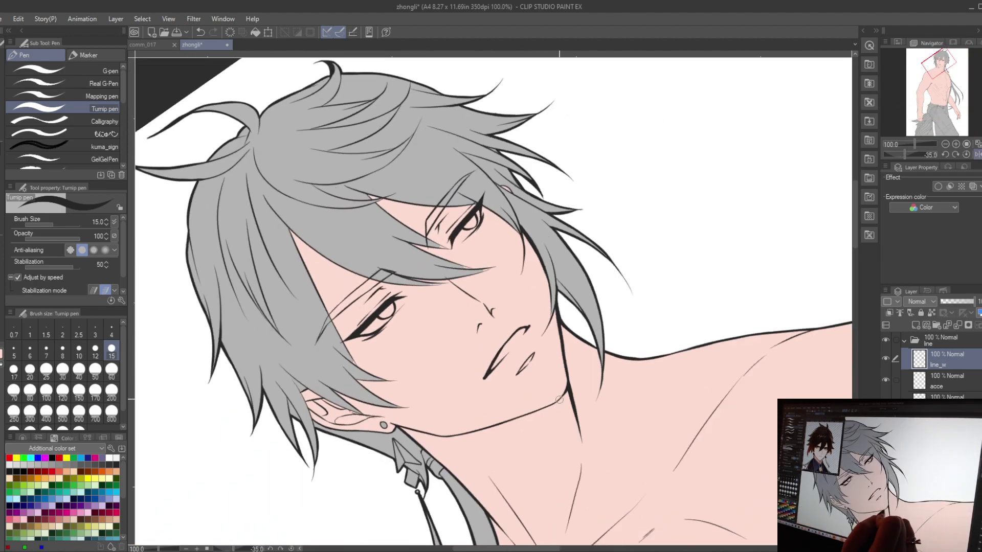
{"action": "key", "text": "ctrl+0"}
{"action": "scroll", "coordinate": [500, 390], "scroll_direction": "up", "scroll_amount": 2}
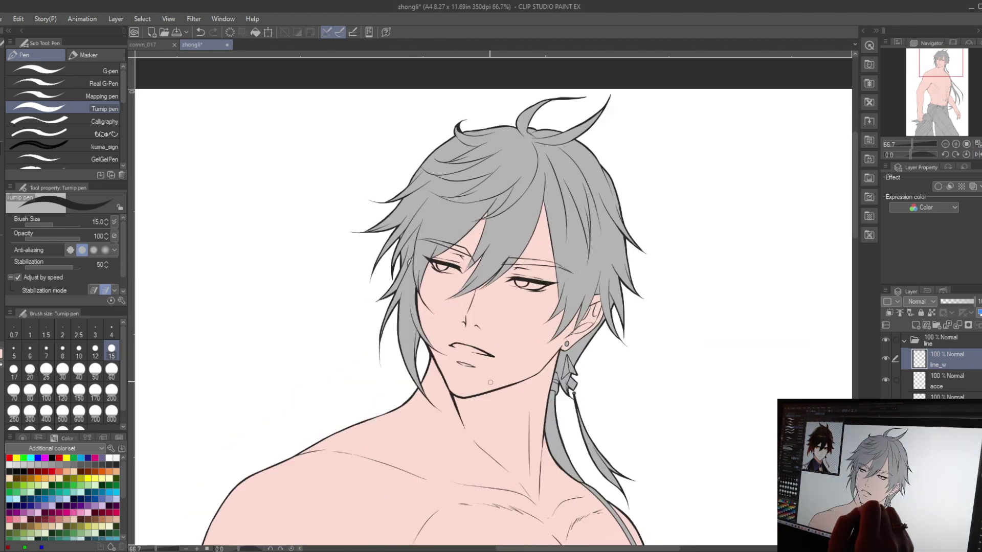
{"action": "scroll", "coordinate": [504, 383], "scroll_direction": "up", "scroll_amount": 2}
{"action": "left_click_drag", "start_coordinate": [460, 360], "coordinate": [506, 339]}
Widen the armpit line into a tapered black shadow with the Turnip pen at size 15.
{"action": "scroll", "coordinate": [490, 358], "scroll_direction": "down", "scroll_amount": 3}
{"action": "scroll", "coordinate": [493, 343], "scroll_direction": "up", "scroll_amount": 2}
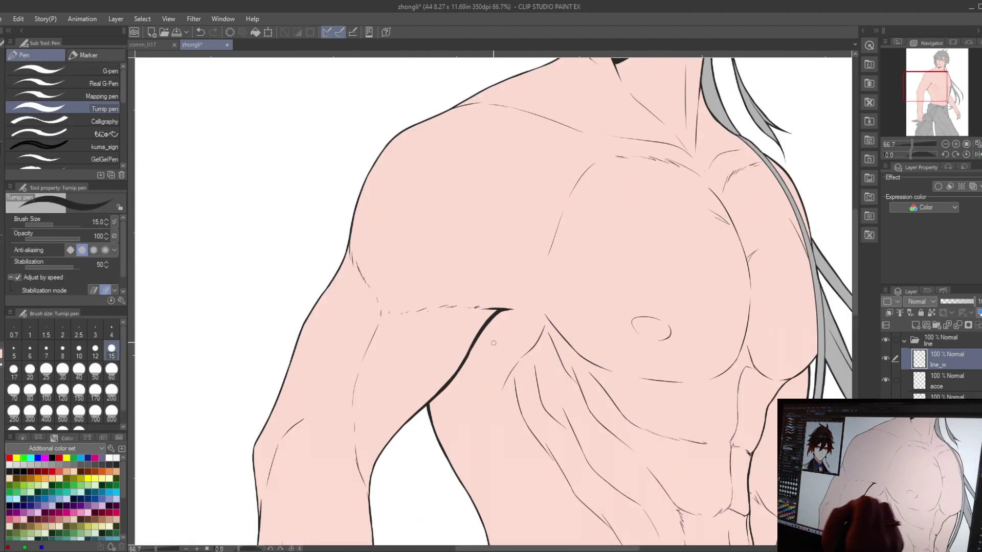
{"action": "scroll", "coordinate": [498, 322], "scroll_direction": "down", "scroll_amount": 2}
Thicken the lower chest edge and the abdomen lines beside the strap with the Turnip pen at size 15.
{"action": "scroll", "coordinate": [564, 286], "scroll_direction": "up", "scroll_amount": 3}
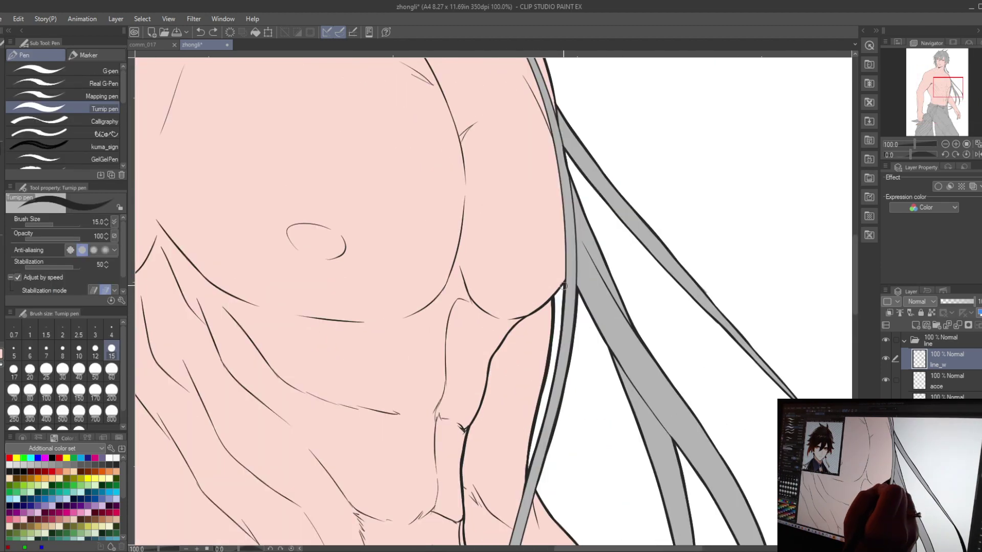
{"action": "left_click_drag", "start_coordinate": [513, 330], "coordinate": [548, 242]}
{"action": "scroll", "coordinate": [512, 306], "scroll_direction": "down", "scroll_amount": 2}
{"action": "left_click_drag", "start_coordinate": [491, 490], "coordinate": [485, 382]}
{"action": "scroll", "coordinate": [485, 382], "scroll_direction": "up", "scroll_amount": 1}
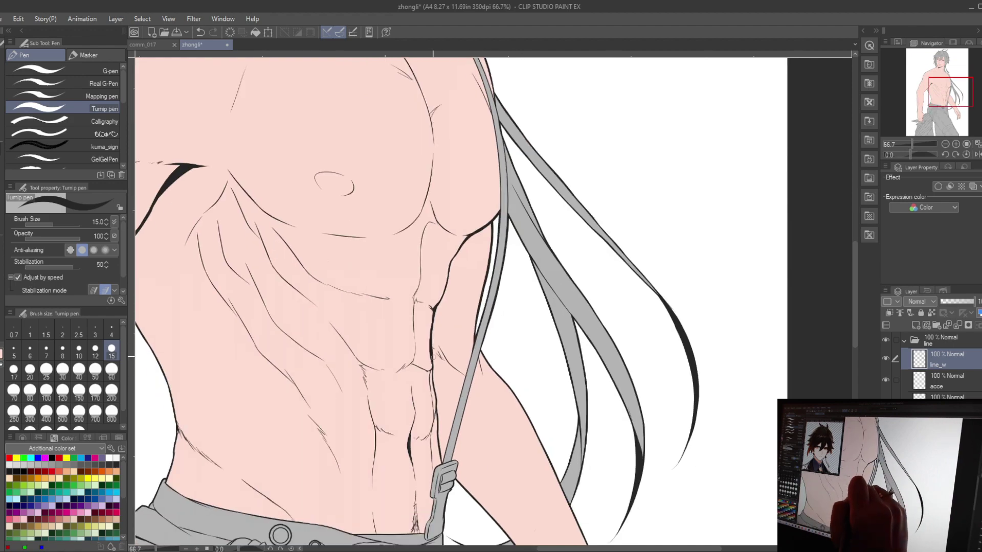
{"action": "scroll", "coordinate": [484, 382], "scroll_direction": "down", "scroll_amount": 1}
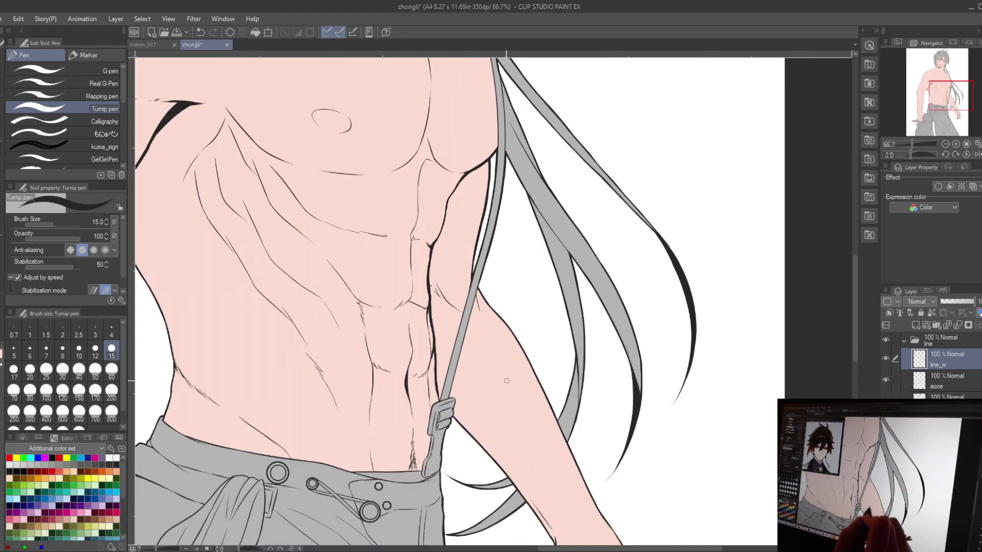
{"action": "scroll", "coordinate": [485, 382], "scroll_direction": "down", "scroll_amount": 2}
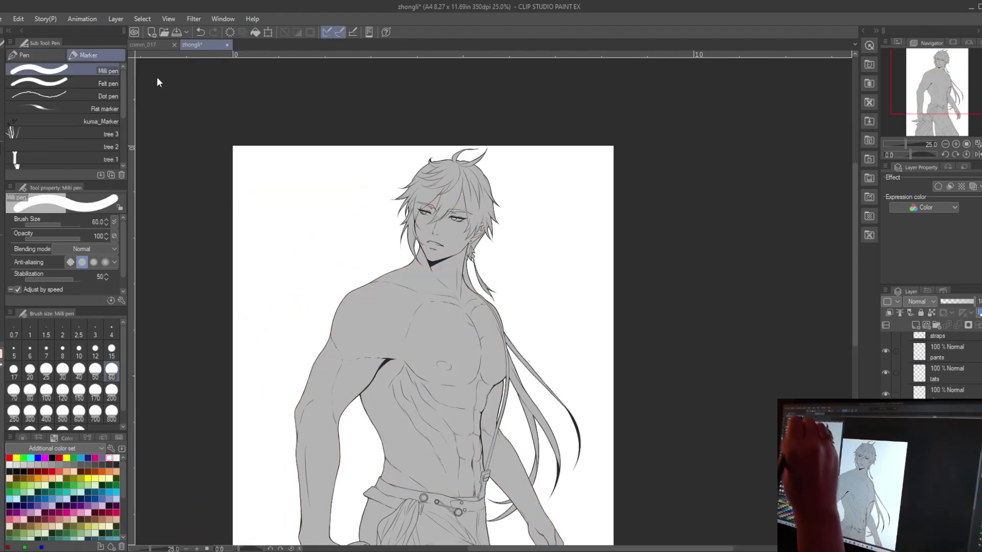
Paint the eye whites with the Milli pen at size 8, and fill the mouth white and the eyebrow dark brown.
{"action": "scroll", "coordinate": [440, 220], "scroll_direction": "up", "scroll_amount": 5}
{"action": "key", "text": "p"}
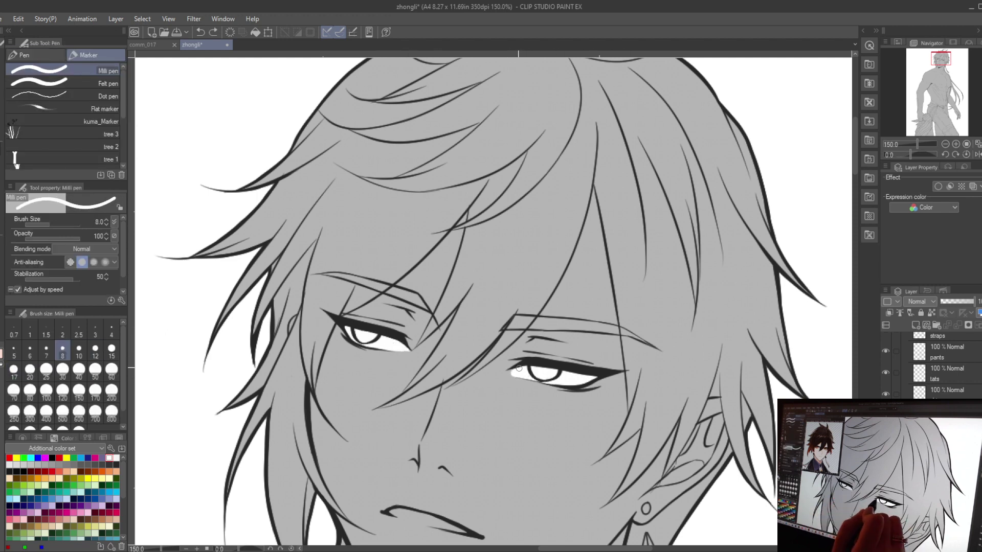
{"action": "key", "text": "^"}
{"action": "key", "text": "g"}
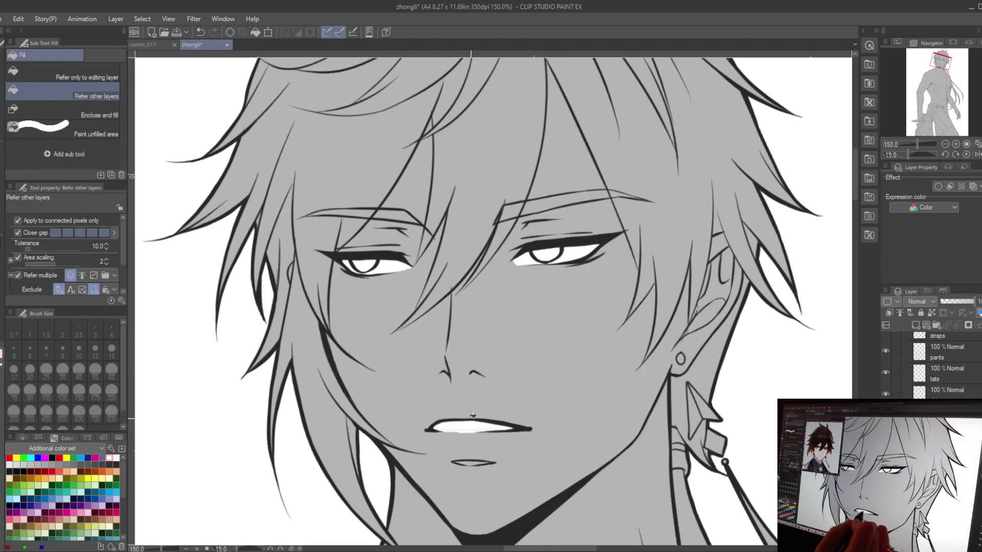
{"action": "key", "text": "p"}
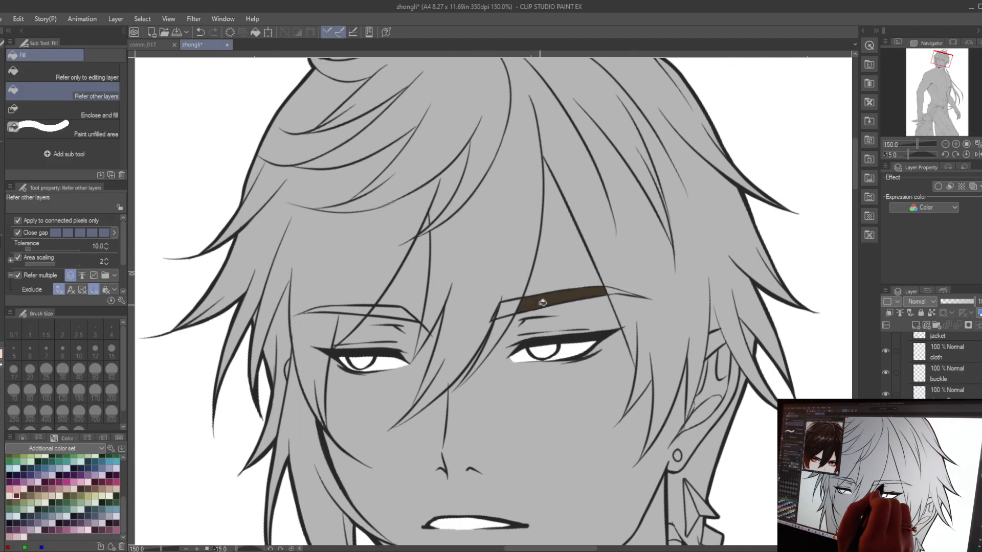
Color the hair dark brown and touch up its strands beside the ear using Auto select and the Turnip pen at size 15.
{"action": "left_click", "coordinate": [31, 55]}
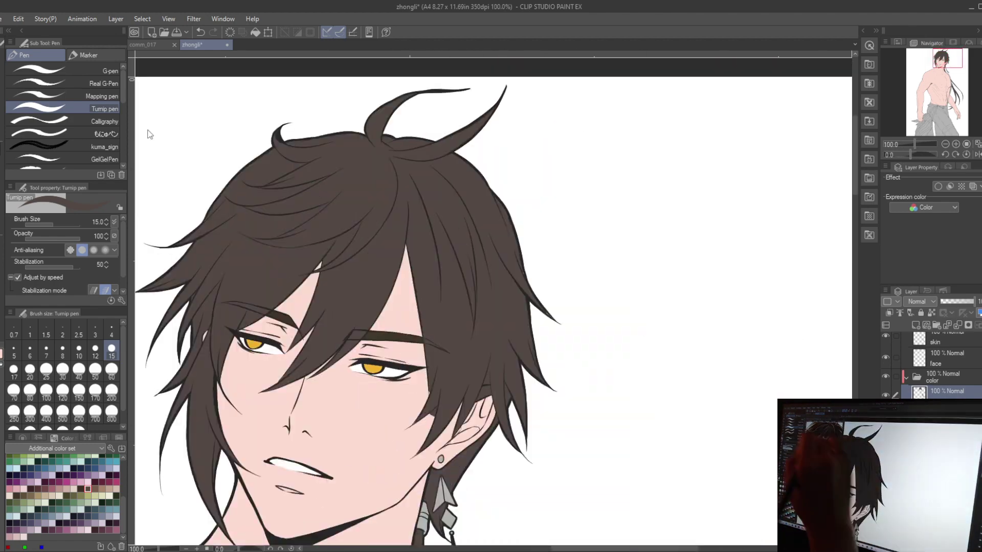
{"action": "left_click", "coordinate": [88, 54]}
{"action": "scroll", "coordinate": [431, 392], "scroll_direction": "up", "scroll_amount": 2}
{"action": "key", "text": "e"}
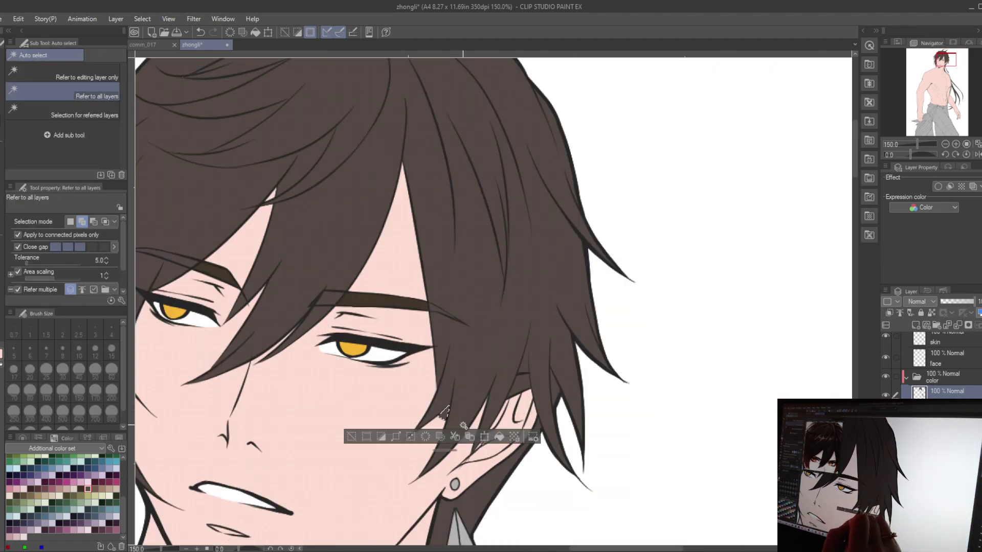
{"action": "key", "text": "p"}
{"action": "scroll", "coordinate": [522, 428], "scroll_direction": "down", "scroll_amount": 5}
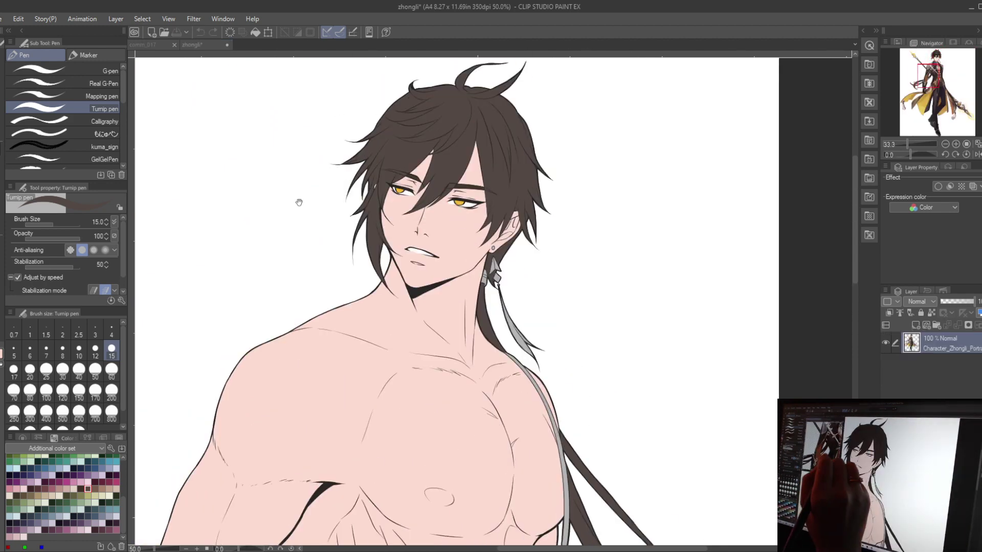
Airbrush the ponytail strands orange with the Soft airbrush at size 800 and set that layer's blending mode to Add (Glow).
{"action": "left_click", "coordinate": [117, 471]}
{"action": "scroll", "coordinate": [117, 466], "scroll_direction": "up", "scroll_amount": 5}
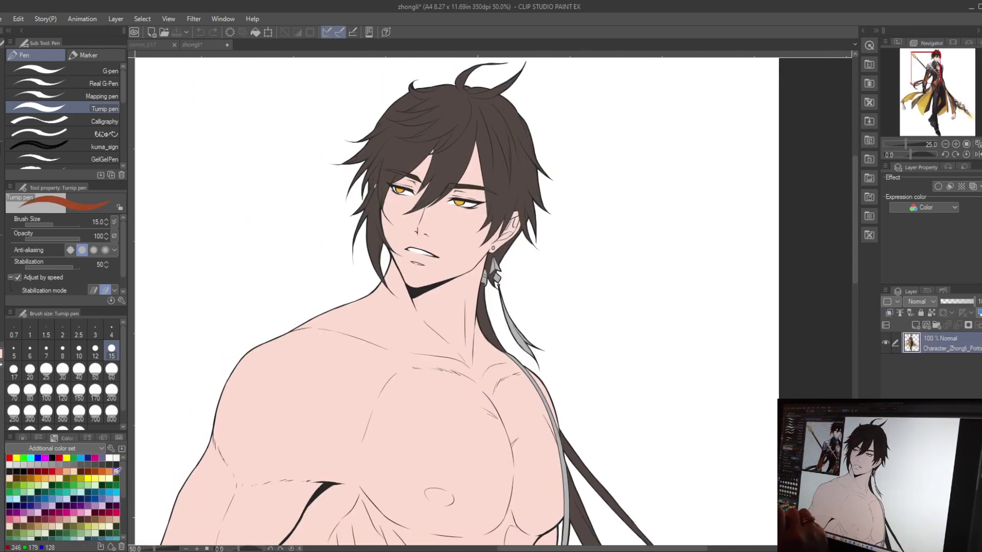
{"action": "key", "text": "b"}
{"action": "key", "text": "ctrl+minus"}
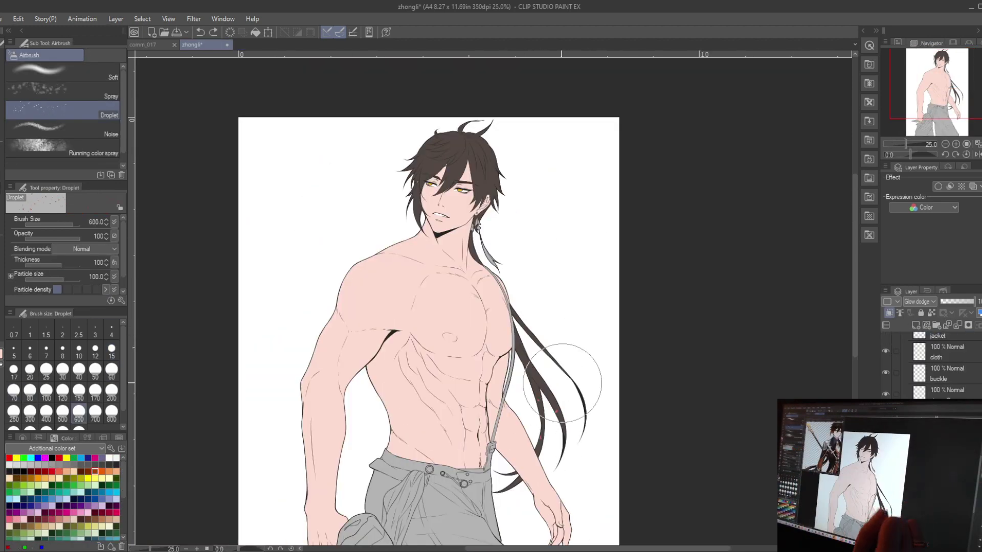
{"action": "left_click", "coordinate": [61, 72]}
{"action": "left_click", "coordinate": [112, 412]}
{"action": "left_click_drag", "start_coordinate": [542, 476], "coordinate": [526, 337]}
{"action": "left_click_drag", "start_coordinate": [597, 308], "coordinate": [644, 366]}
{"action": "left_click", "coordinate": [918, 301]}
{"action": "left_click", "coordinate": [914, 157]}
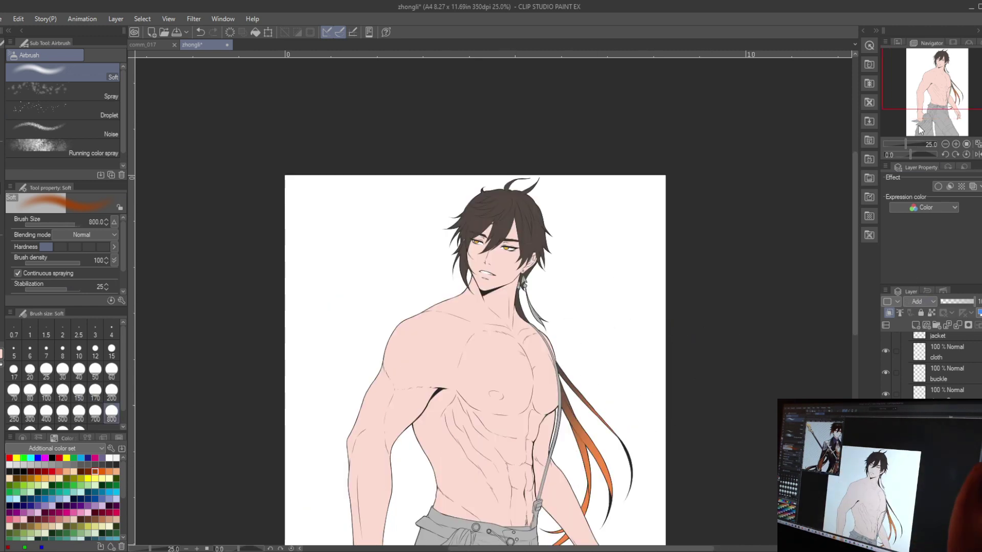
{"action": "left_click", "coordinate": [918, 302]}
{"action": "left_click", "coordinate": [914, 169]}
Tint the tips of the hair around the face orange with the Soft airbrush at size 150, with continuous spraying off.
{"action": "key", "text": "ctrl+plus"}
{"action": "key", "text": "bracketleft"}
{"action": "key", "text": "bracketleft"}
{"action": "key", "text": "bracketleft"}
{"action": "key", "text": "bracketleft"}
{"action": "key", "text": "bracketleft"}
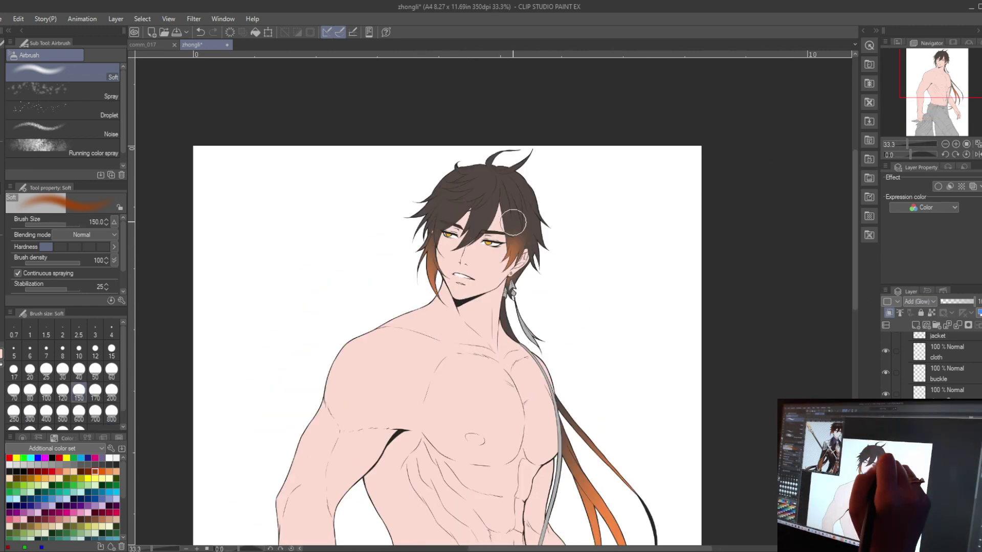
{"action": "scroll", "coordinate": [123, 298], "scroll_direction": "down", "scroll_amount": 1}
{"action": "left_click", "coordinate": [18, 257]}
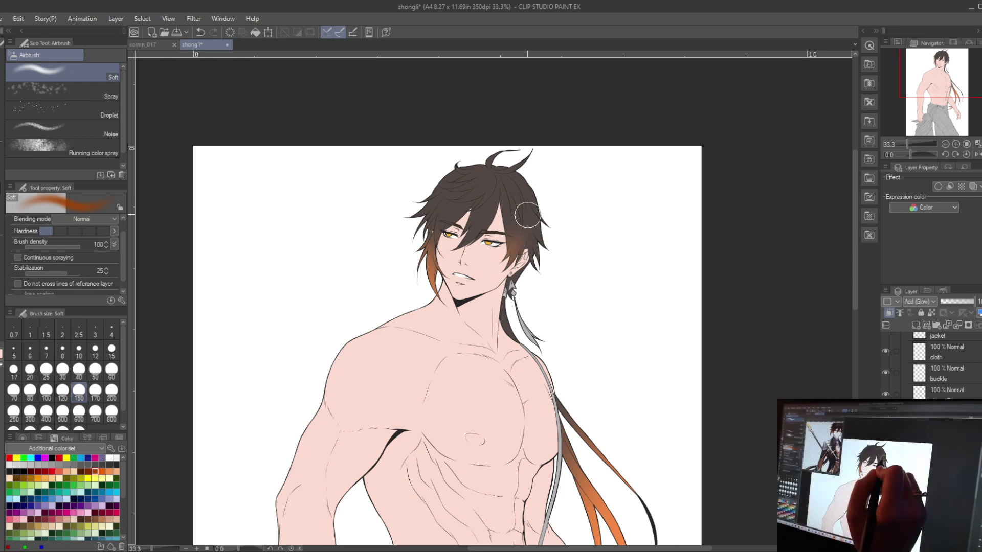
{"action": "key", "text": "ctrl+minus"}
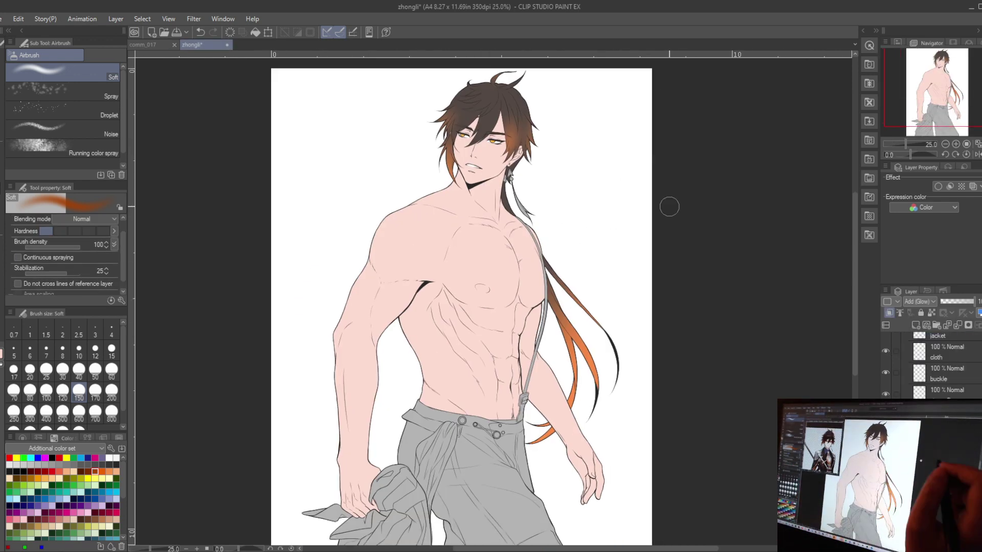
Fill the earring's triangular piece and the hair tie brown, the square bead orange and the tassel beige.
{"action": "key", "text": "ctrl+plus"}
{"action": "key", "text": "ctrl+plus"}
{"action": "key", "text": "ctrl+plus"}
{"action": "key", "text": "ctrl+plus"}
{"action": "key", "text": "ctrl+plus"}
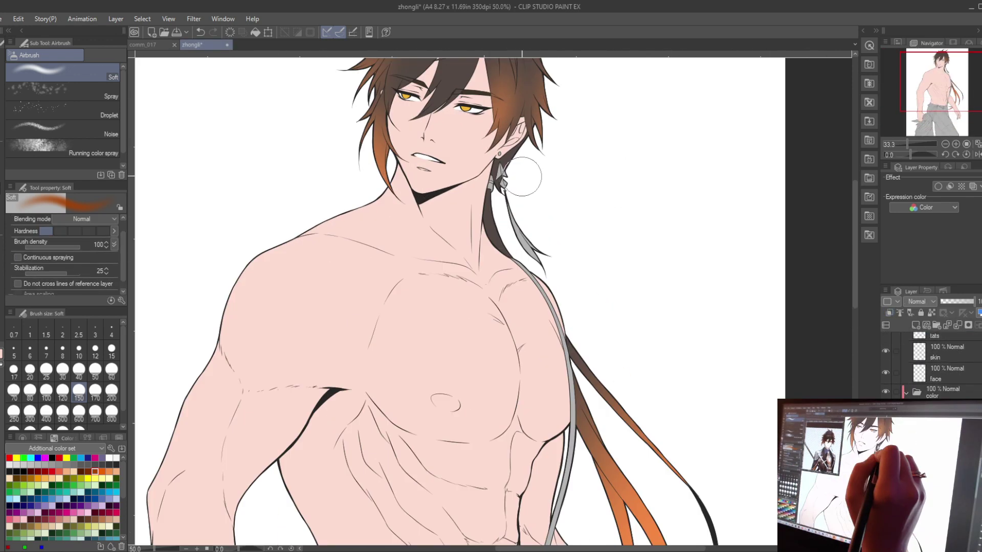
{"action": "key", "text": "g"}
{"action": "left_click", "coordinate": [492, 240]}
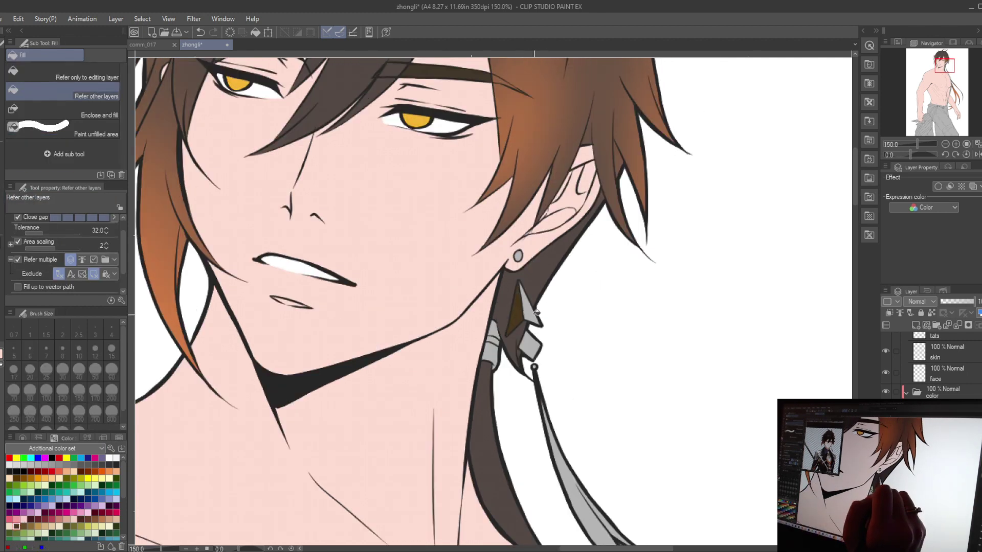
{"action": "left_click", "coordinate": [562, 435]}
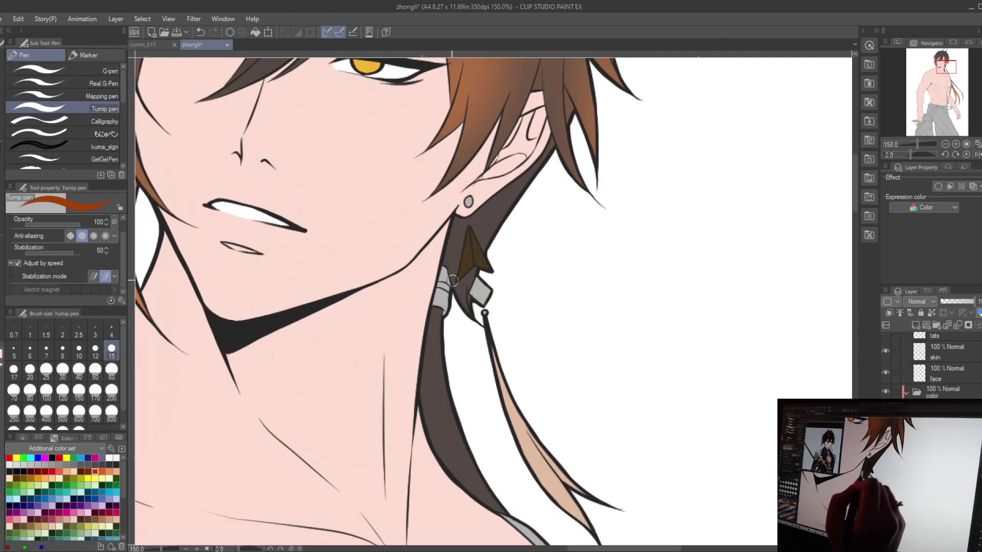
{"action": "key", "text": "g"}
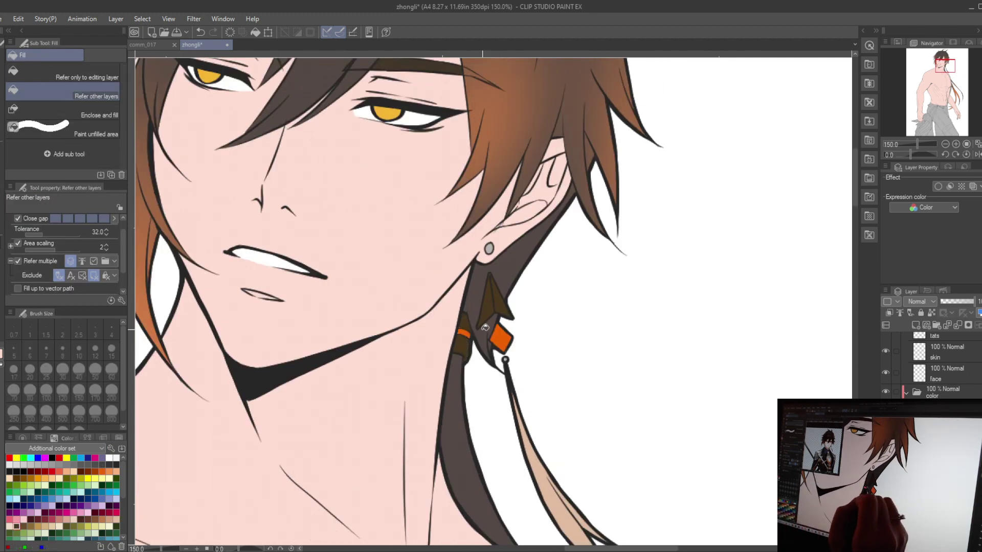
Fill the bunched cloth hanging from the waistband at the hip with reddish brown.
{"action": "scroll", "coordinate": [485, 327], "scroll_direction": "down", "scroll_amount": 3}
{"action": "scroll", "coordinate": [569, 296], "scroll_direction": "up", "scroll_amount": 1}
{"action": "scroll", "coordinate": [569, 295], "scroll_direction": "down", "scroll_amount": 2}
{"action": "left_click_drag", "start_coordinate": [591, 309], "coordinate": [664, 254]}
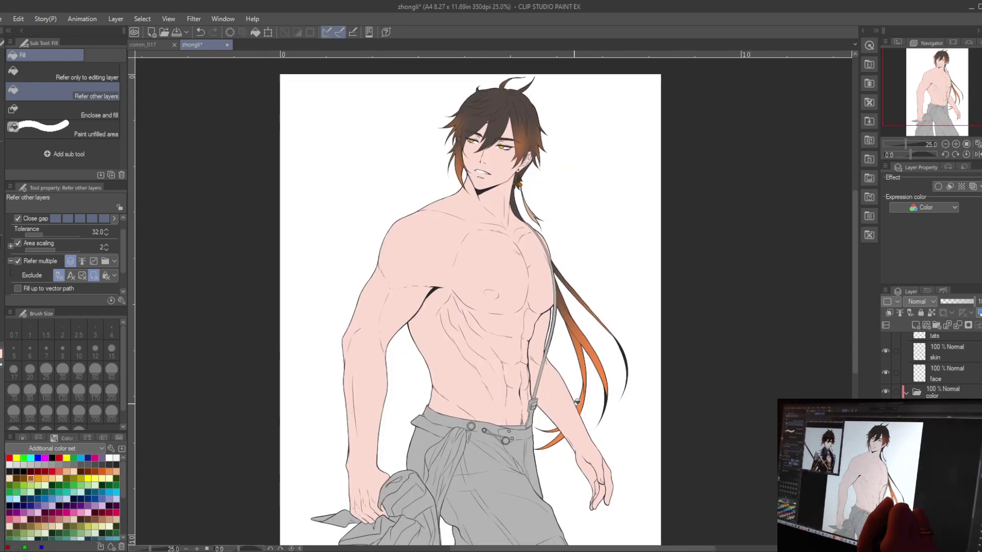
{"action": "scroll", "coordinate": [240, 67], "scroll_direction": "down", "scroll_amount": 1}
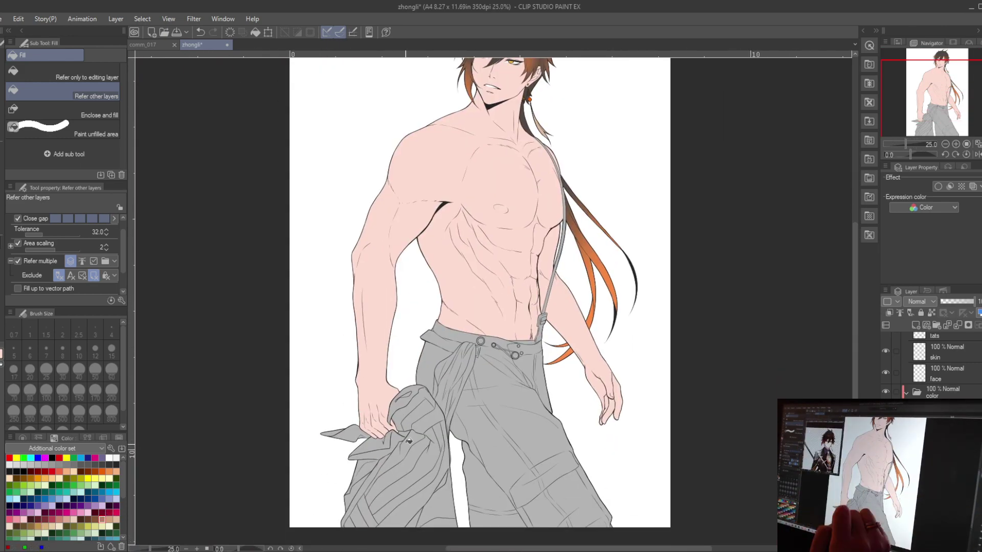
{"action": "scroll", "coordinate": [481, 357], "scroll_direction": "up", "scroll_amount": 2}
{"action": "left_click", "coordinate": [463, 358]}
{"action": "left_click", "coordinate": [473, 409]}
{"action": "left_click_drag", "start_coordinate": [487, 357], "coordinate": [602, 396]}
{"action": "left_click_drag", "start_coordinate": [384, 249], "coordinate": [260, 244]}
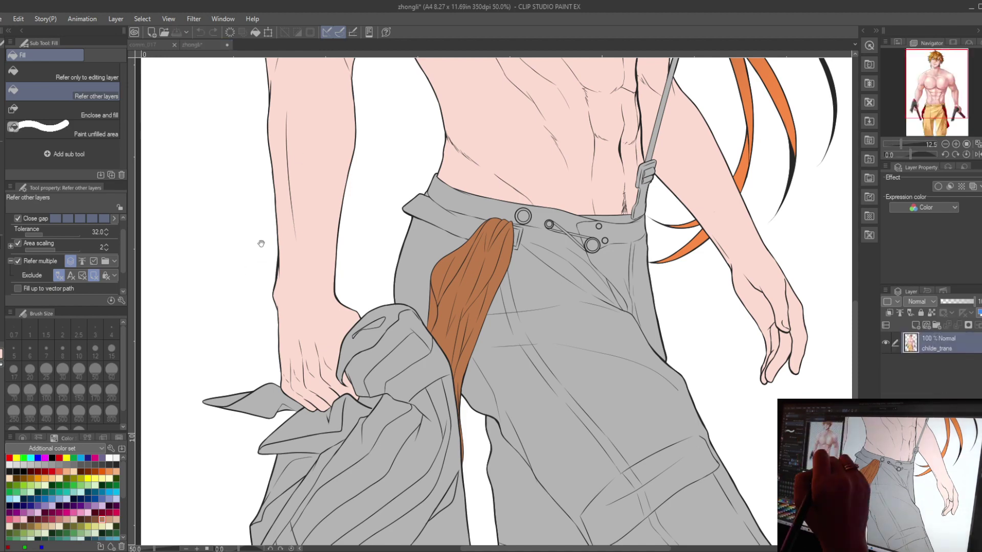
Fill the pants light orange, including the waistband and both legs, and touch up the leftover gaps with the Milli pen.
{"action": "scroll", "coordinate": [261, 244], "scroll_direction": "down", "scroll_amount": 1}
{"action": "left_click", "coordinate": [529, 353]}
{"action": "scroll", "coordinate": [543, 351], "scroll_direction": "up", "scroll_amount": 1}
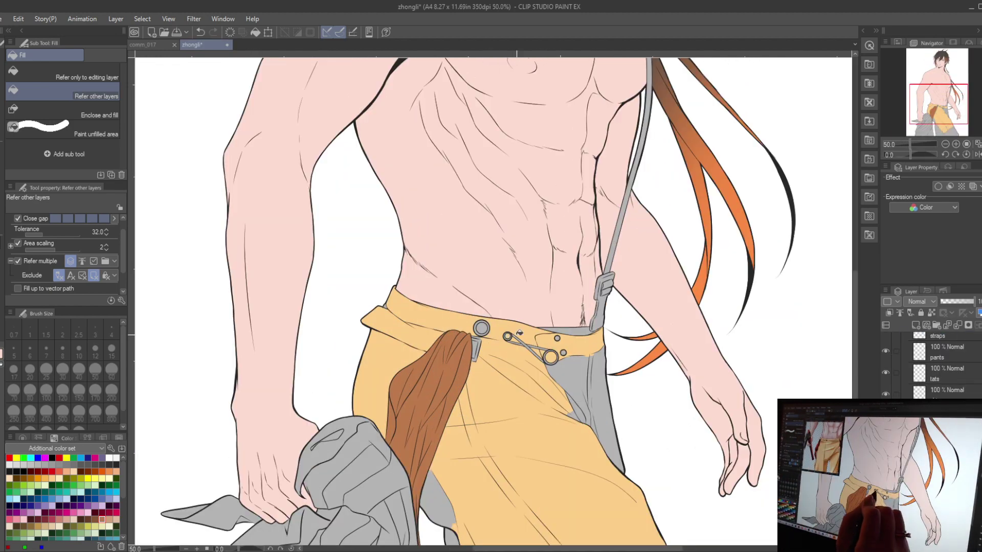
{"action": "left_click", "coordinate": [614, 409]}
{"action": "scroll", "coordinate": [618, 409], "scroll_direction": "down", "scroll_amount": 1}
{"action": "left_click", "coordinate": [630, 423]}
{"action": "scroll", "coordinate": [629, 423], "scroll_direction": "up", "scroll_amount": 1}
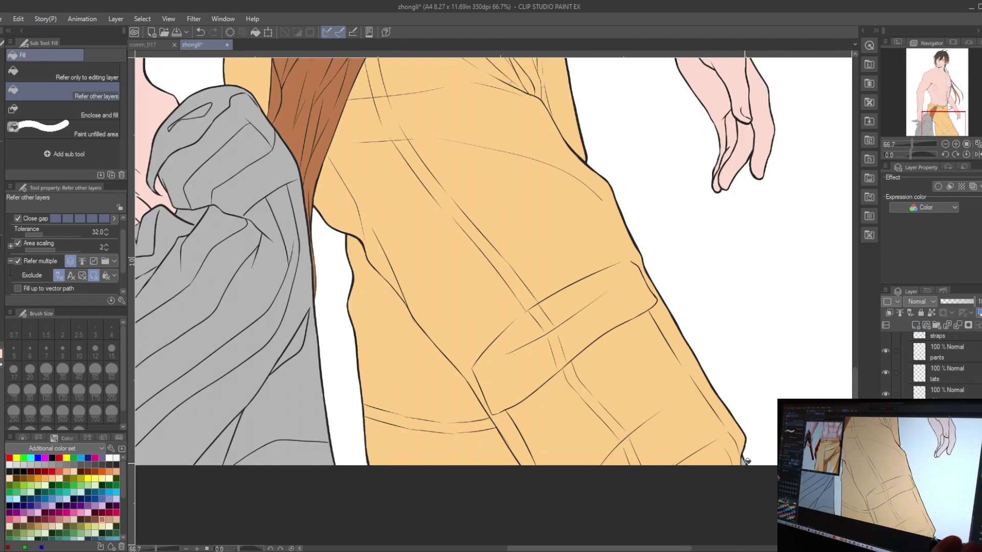
{"action": "key", "text": "p"}
{"action": "scroll", "coordinate": [635, 284], "scroll_direction": "down", "scroll_amount": 1}
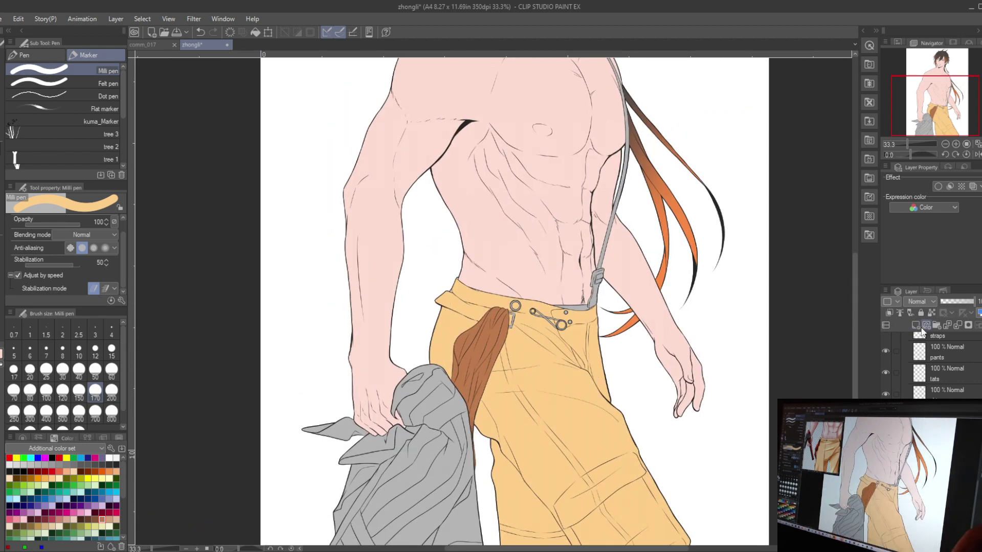
Fill the waistband's rings, buttons and hip buckle dark grey and the crossed clasp straps light grey.
{"action": "scroll", "coordinate": [923, 331], "scroll_direction": "down", "scroll_amount": 1}
{"action": "scroll", "coordinate": [535, 300], "scroll_direction": "up", "scroll_amount": 3}
{"action": "key", "text": "g"}
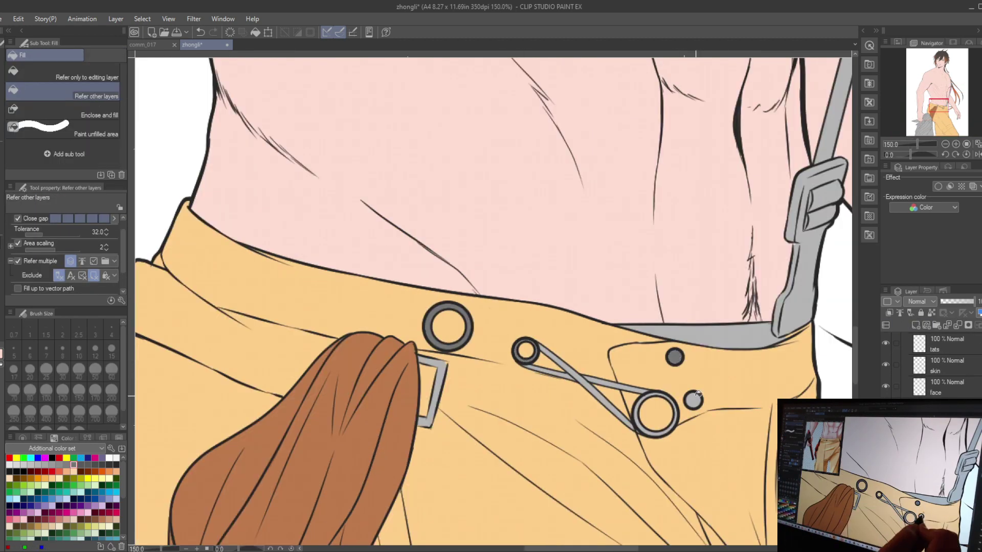
{"action": "key", "text": "p"}
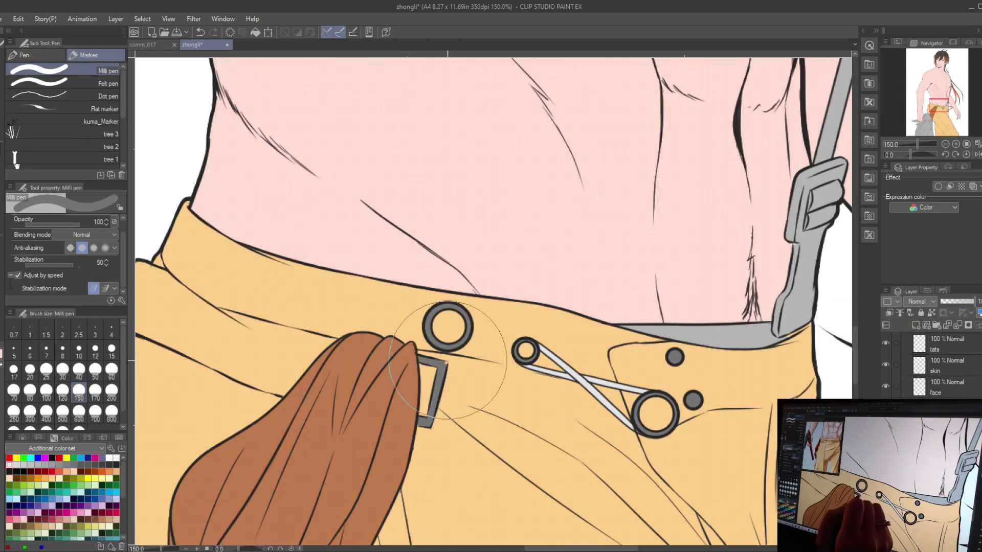
{"action": "left_click_drag", "start_coordinate": [423, 424], "coordinate": [607, 160]}
Fill the inner strip of the waistband below the abdomen with dark grey.
{"action": "scroll", "coordinate": [342, 395], "scroll_direction": "down", "scroll_amount": 4}
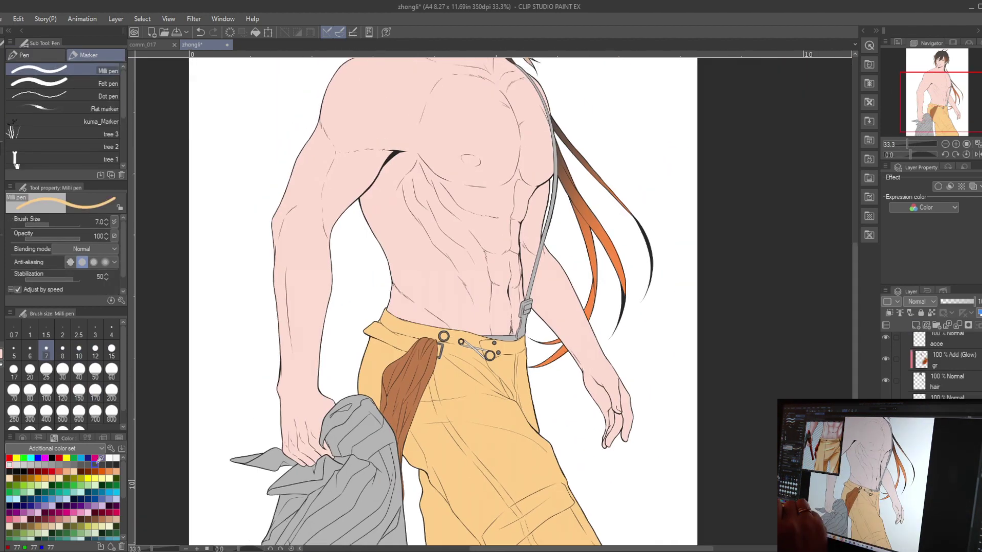
{"action": "scroll", "coordinate": [559, 419], "scroll_direction": "up", "scroll_amount": 3}
{"action": "key", "text": "g"}
{"action": "left_click", "coordinate": [102, 465]}
{"action": "left_click", "coordinate": [465, 374]}
{"action": "key", "text": "e"}
{"action": "scroll", "coordinate": [549, 353], "scroll_direction": "up", "scroll_amount": 3}
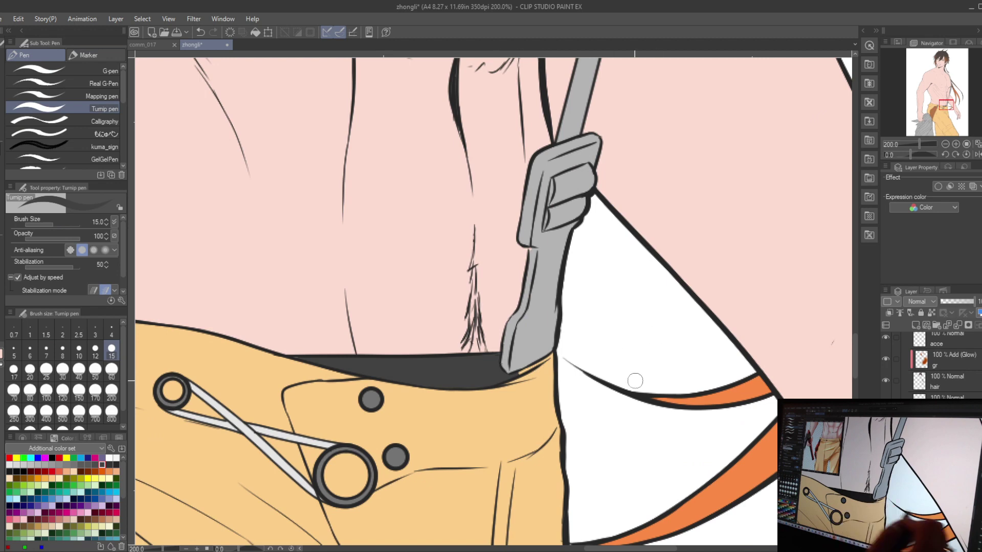
{"action": "key", "text": "p"}
{"action": "scroll", "coordinate": [511, 352], "scroll_direction": "down", "scroll_amount": 6}
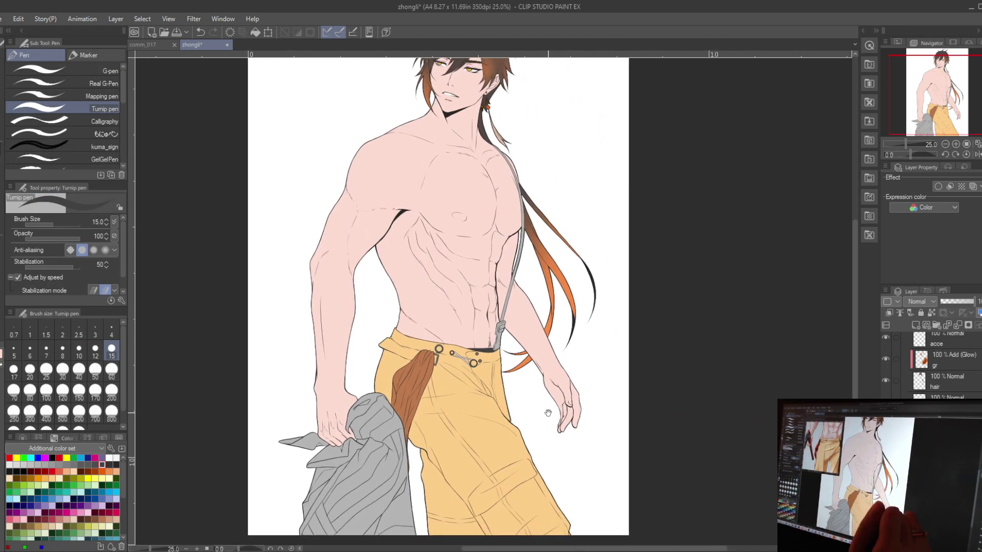
Fill the held jacket light orange and touch up its uncolored edges with the Milli pen at sizes 170 and 30.
{"action": "key", "text": "g"}
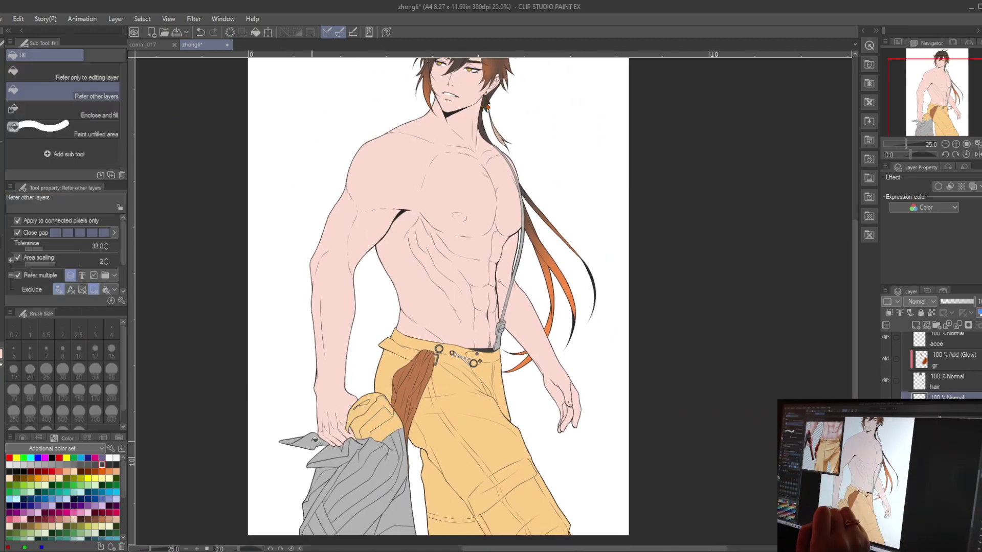
{"action": "left_click", "coordinate": [368, 486]}
{"action": "left_click", "coordinate": [352, 475]}
{"action": "left_click", "coordinate": [322, 506]}
{"action": "key", "text": "p"}
{"action": "left_click_drag", "start_coordinate": [313, 533], "coordinate": [323, 473]}
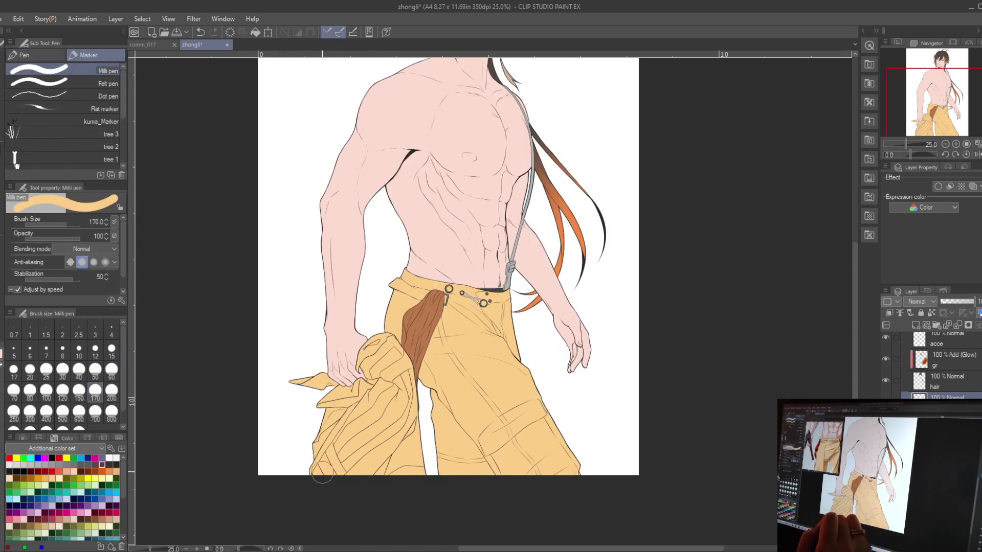
{"action": "scroll", "coordinate": [412, 453], "scroll_direction": "up", "scroll_amount": 2}
{"action": "key", "text": "bracketleft"}
{"action": "key", "text": "bracketleft"}
{"action": "key", "text": "bracketleft"}
{"action": "key", "text": "bracketleft"}
{"action": "key", "text": "bracketleft"}
{"action": "key", "text": "ctrl+z"}
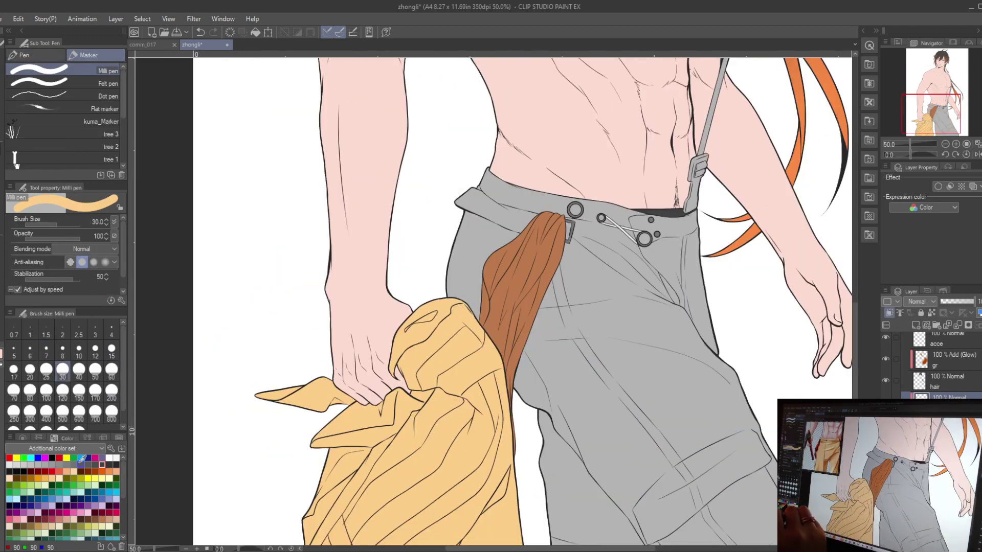
Fill the stripe bands on the held jacket bright yellow.
{"action": "key", "text": "g"}
{"action": "left_click", "coordinate": [454, 349]}
{"action": "left_click", "coordinate": [425, 368]}
{"action": "left_click", "coordinate": [388, 429]}
{"action": "left_click_drag", "start_coordinate": [454, 350], "coordinate": [507, 391]}
{"action": "left_click", "coordinate": [345, 486]}
{"action": "left_click", "coordinate": [310, 506]}
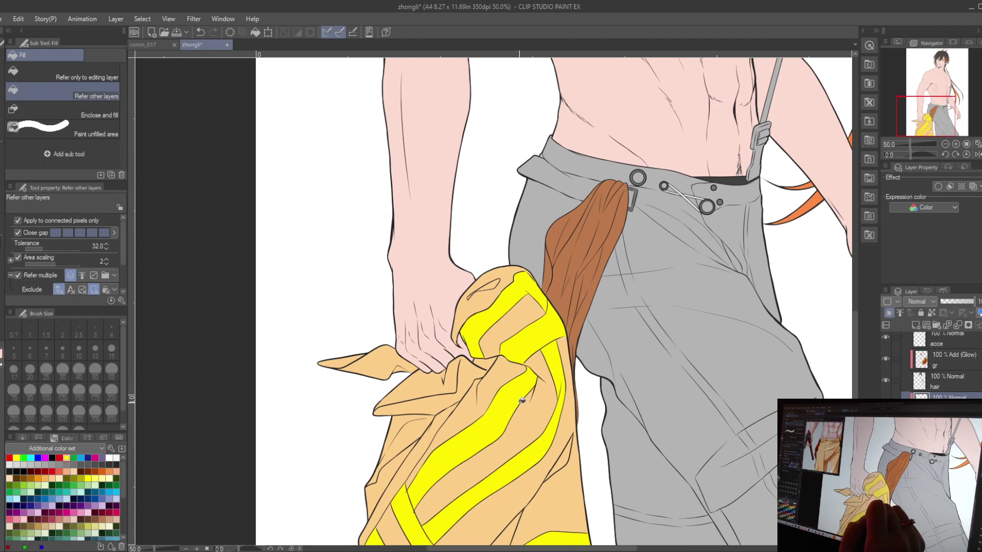
{"action": "scroll", "coordinate": [522, 400], "scroll_direction": "down", "scroll_amount": 2}
{"action": "left_click", "coordinate": [557, 433]}
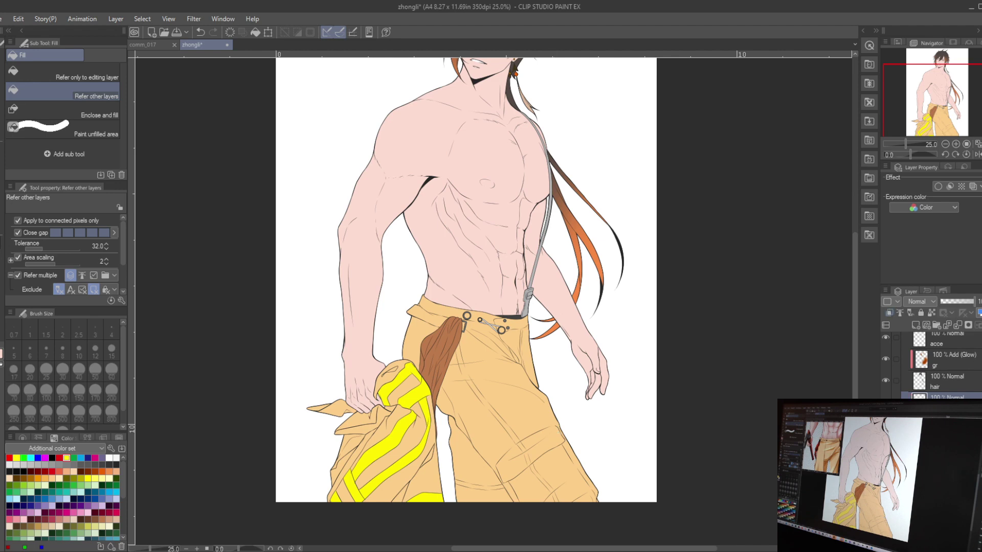
Fill the suspender strap dark red and its buckle dark grey.
{"action": "scroll", "coordinate": [461, 333], "scroll_direction": "up", "scroll_amount": 1}
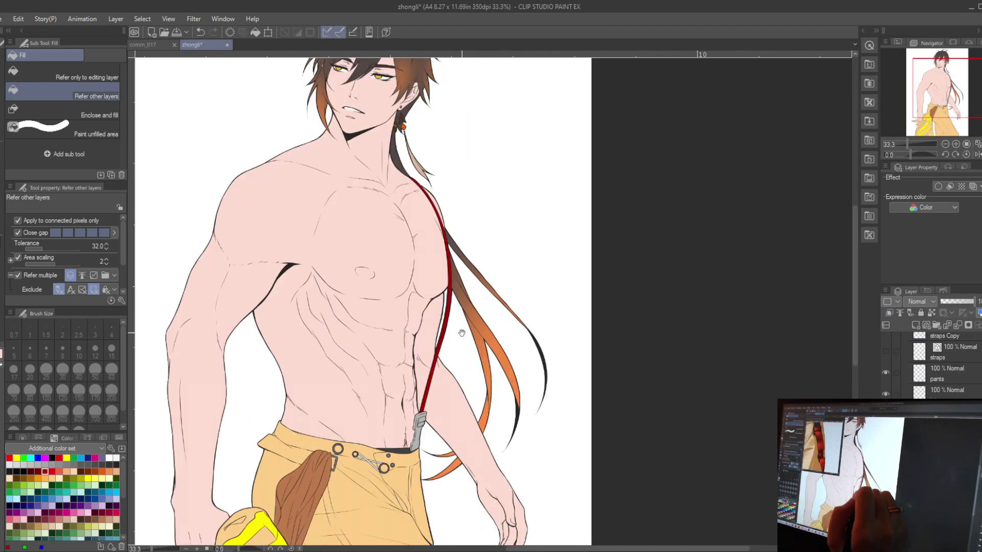
{"action": "scroll", "coordinate": [461, 332], "scroll_direction": "up", "scroll_amount": 3}
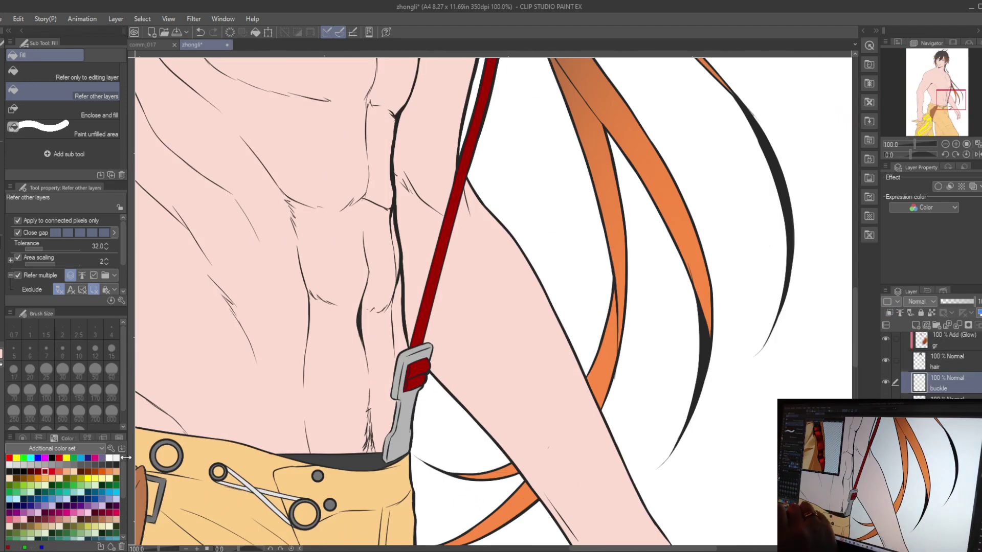
{"action": "left_click", "coordinate": [409, 399]}
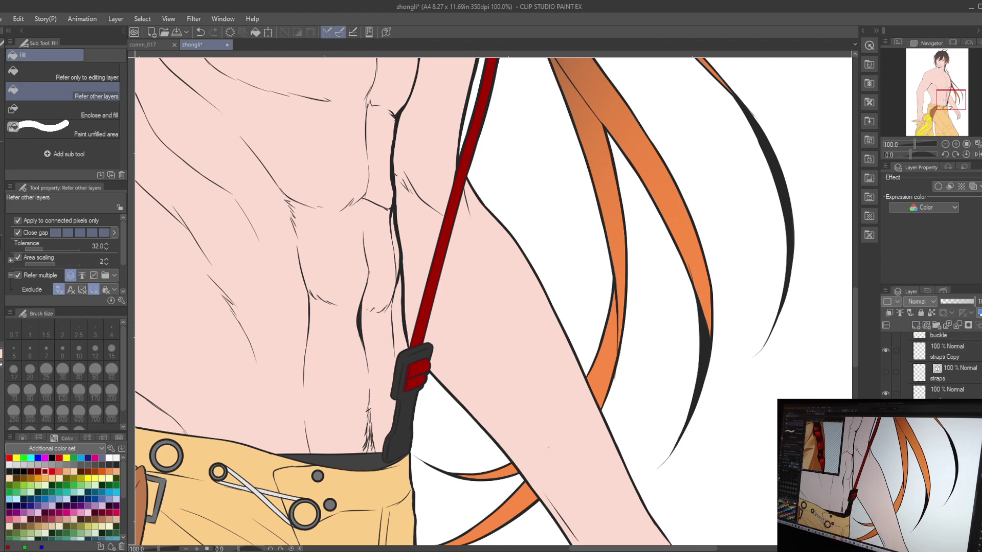
Draw a small tab over the waistband at the buckle's lower end with the Turnip pen at size 8 and erase the overlapping lines.
{"action": "scroll", "coordinate": [409, 368], "scroll_direction": "up", "scroll_amount": 1}
{"action": "key", "text": "p"}
{"action": "key", "text": "ctrl+z"}
{"action": "key", "text": "ctrl+z"}
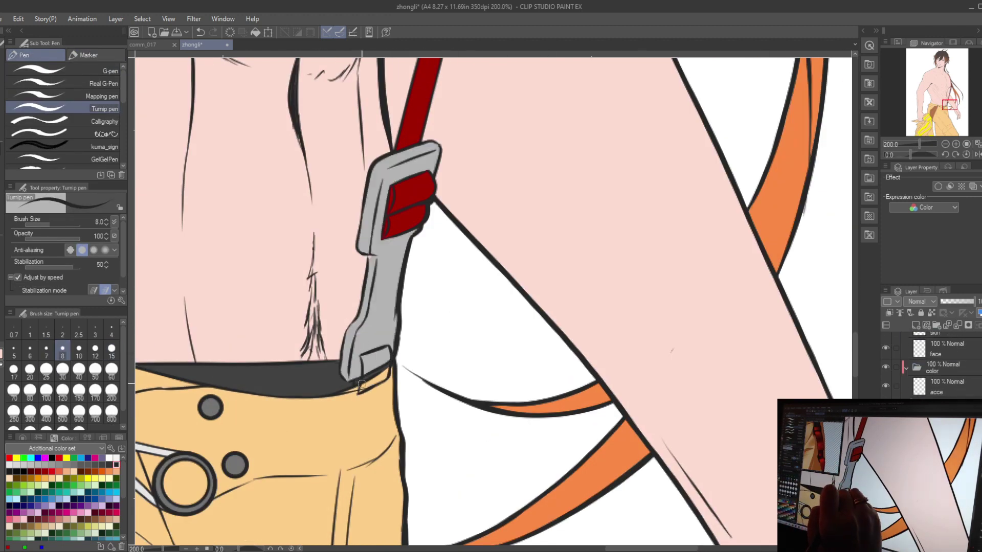
{"action": "scroll", "coordinate": [359, 380], "scroll_direction": "up", "scroll_amount": 1}
{"action": "left_click_drag", "start_coordinate": [359, 380], "coordinate": [359, 434]}
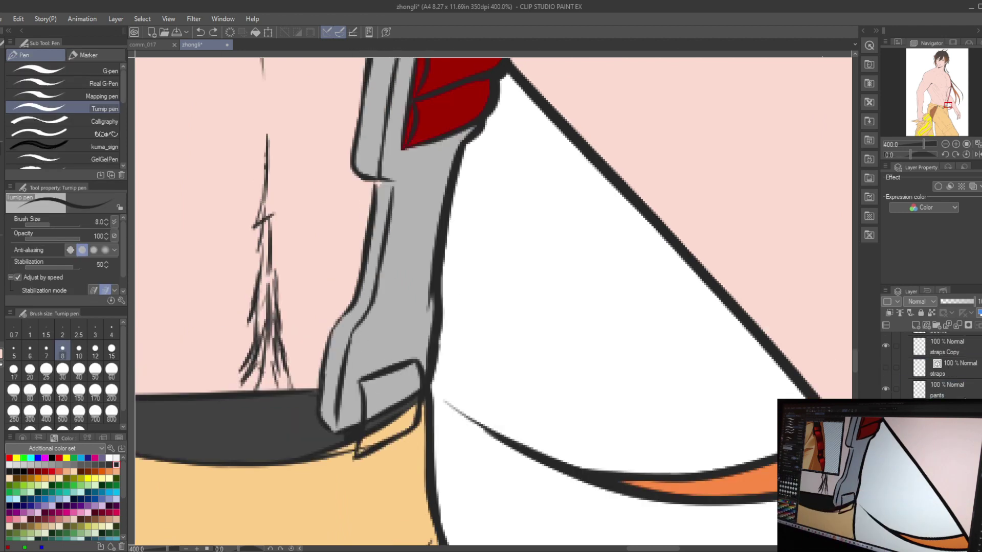
{"action": "key", "text": "e"}
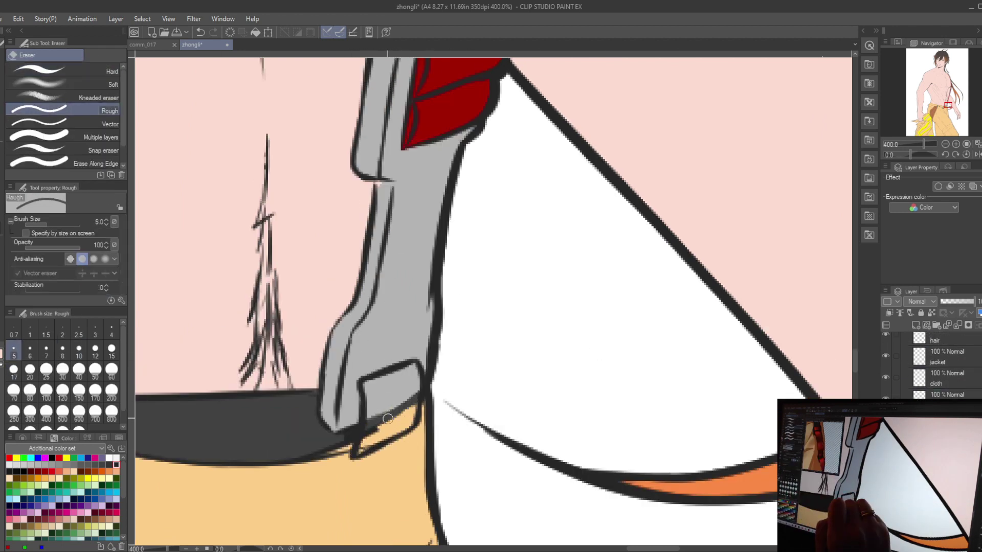
Color the tab light orange like the pants and erase the buckle color covering it, using Auto select and the Rough eraser.
{"action": "key", "text": "g"}
{"action": "key", "text": "p"}
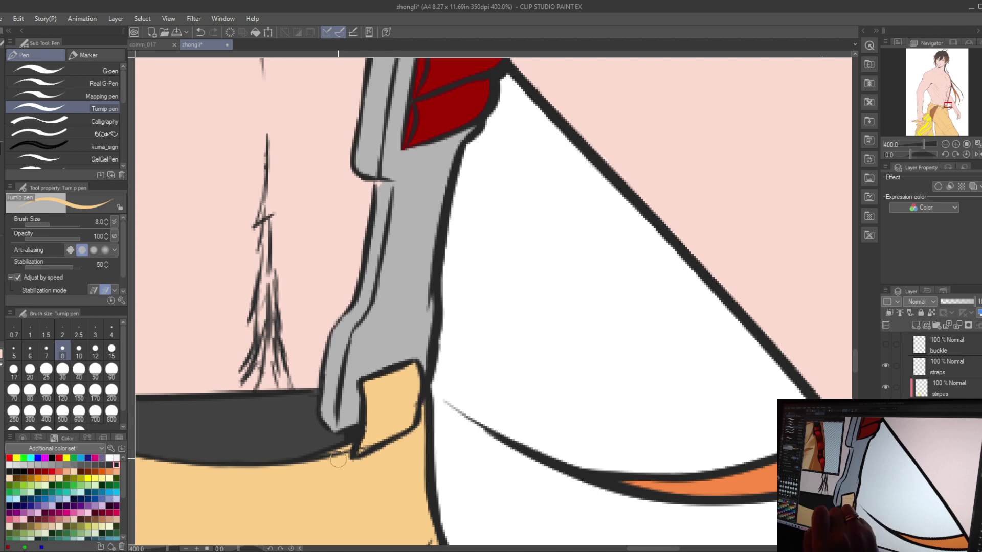
{"action": "key", "text": "ctrl+z"}
{"action": "key", "text": "w"}
{"action": "left_click", "coordinate": [394, 377]}
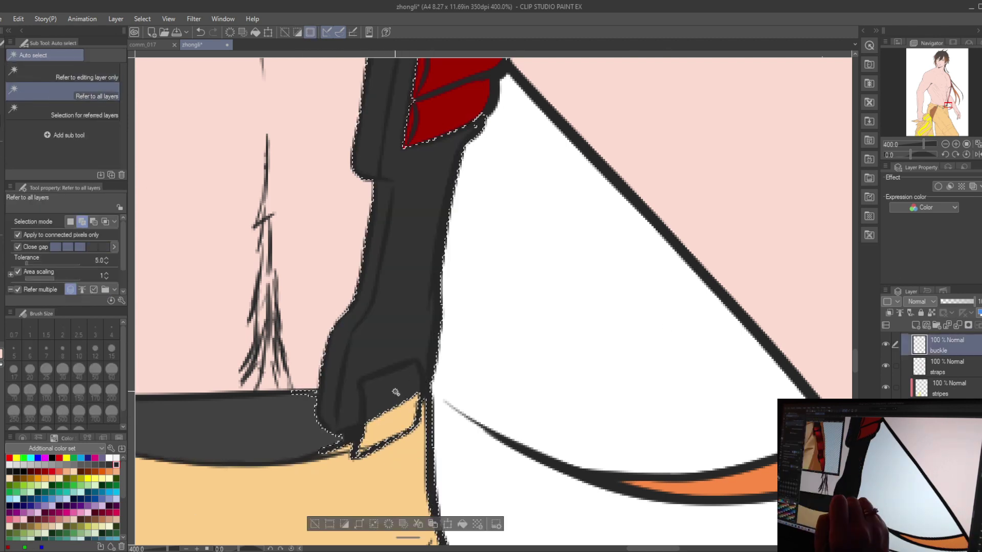
{"action": "key", "text": "e"}
{"action": "left_click_drag", "start_coordinate": [368, 389], "coordinate": [413, 367]}
{"action": "scroll", "coordinate": [394, 411], "scroll_direction": "down", "scroll_amount": 10}
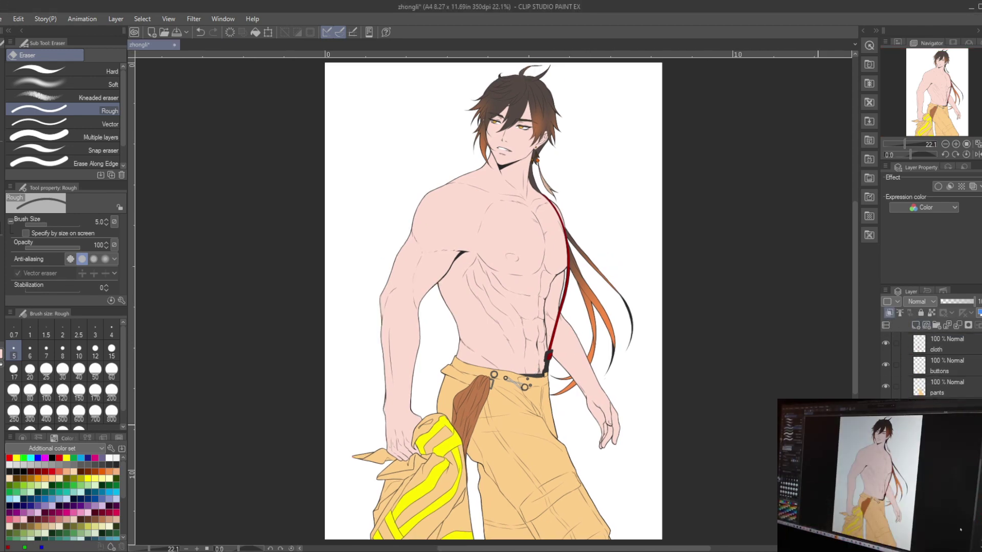
{"action": "key", "text": "b"}
{"action": "left_click", "coordinate": [94, 122]}
{"action": "left_click", "coordinate": [95, 71]}
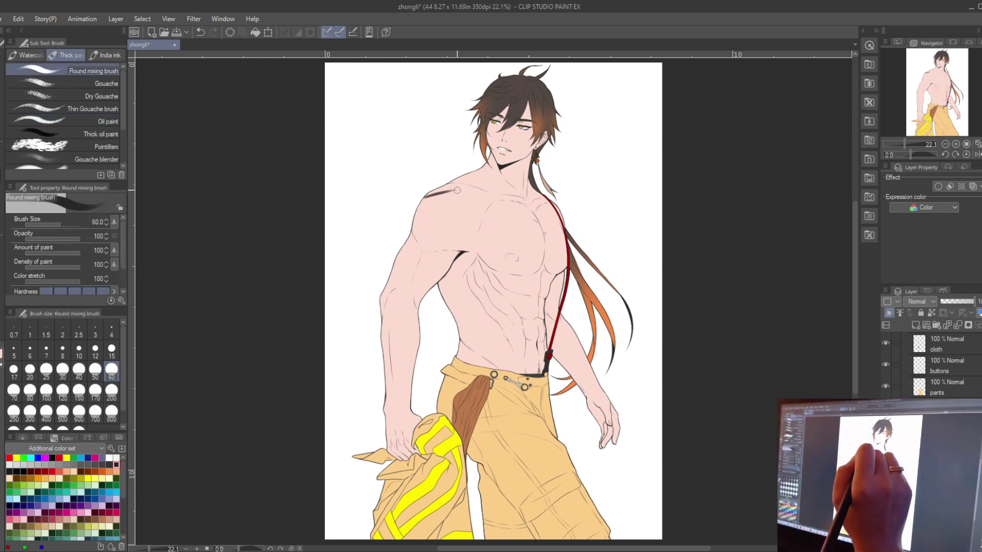
{"action": "scroll", "coordinate": [102, 102], "scroll_direction": "down", "scroll_amount": 2}
{"action": "left_click", "coordinate": [94, 101]}
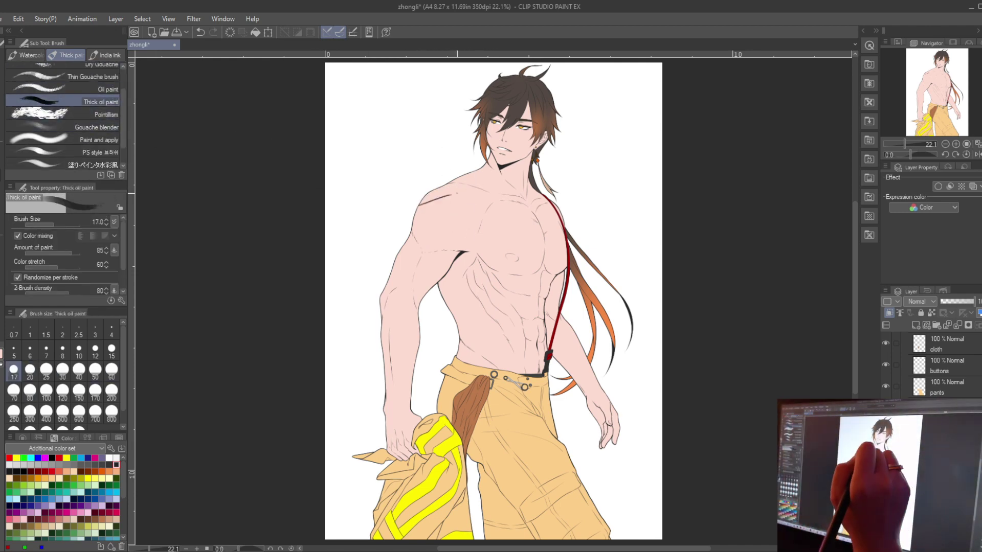
{"action": "key", "text": "ctrl+z"}
Paint a dark grey tattoo of nested angular squares on the shoulder with the Oil paint brush, reducing its size to 50.
{"action": "key", "text": "comma"}
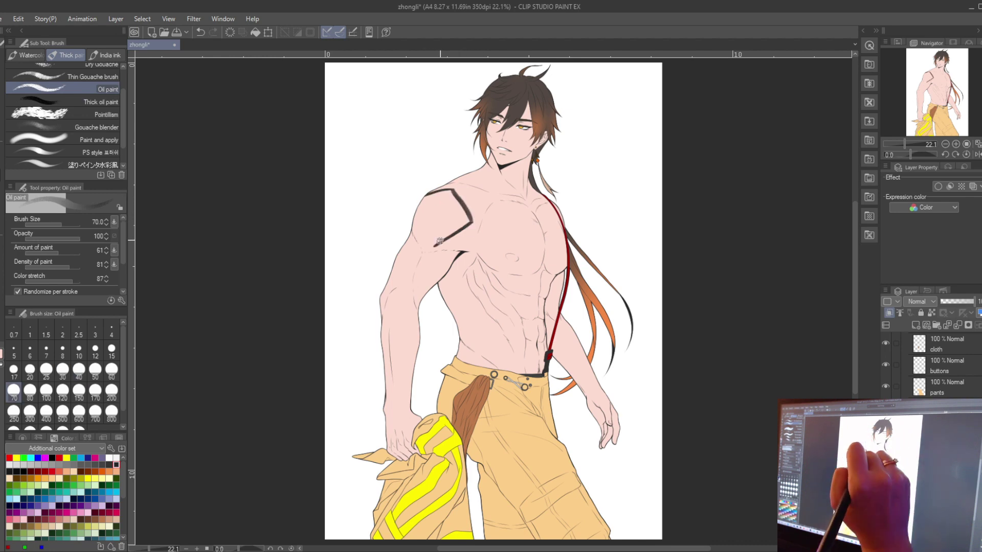
{"action": "key", "text": "ctrl+z"}
{"action": "mouse_move", "coordinate": [455, 192]}
{"action": "left_mouse_down"}
{"action": "mouse_move", "coordinate": [438, 238]}
{"action": "mouse_move", "coordinate": [465, 219]}
{"action": "mouse_move", "coordinate": [499, 156]}
{"action": "left_mouse_up"}
{"action": "left_click_drag", "start_coordinate": [451, 195], "coordinate": [441, 228]}
{"action": "key", "text": "ctrl+z"}
{"action": "key", "text": "bracketleft"}
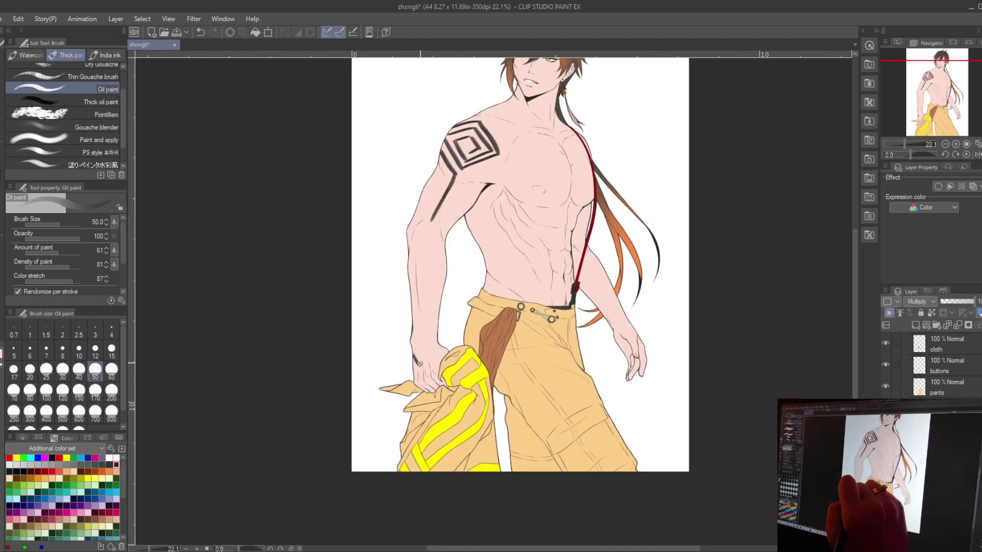
Paint a small diamond outline at the wrist and a long dark grey tattoo line running down the arm to it.
{"action": "left_click_drag", "start_coordinate": [424, 354], "coordinate": [429, 369]}
{"action": "left_click_drag", "start_coordinate": [419, 332], "coordinate": [407, 359]}
{"action": "key", "text": "bracketright"}
{"action": "mouse_move", "coordinate": [429, 232]}
{"action": "left_mouse_down"}
{"action": "mouse_move", "coordinate": [406, 269]}
{"action": "mouse_move", "coordinate": [413, 264]}
{"action": "mouse_move", "coordinate": [408, 371]}
{"action": "left_mouse_up"}
{"action": "key", "text": "bracketleft"}
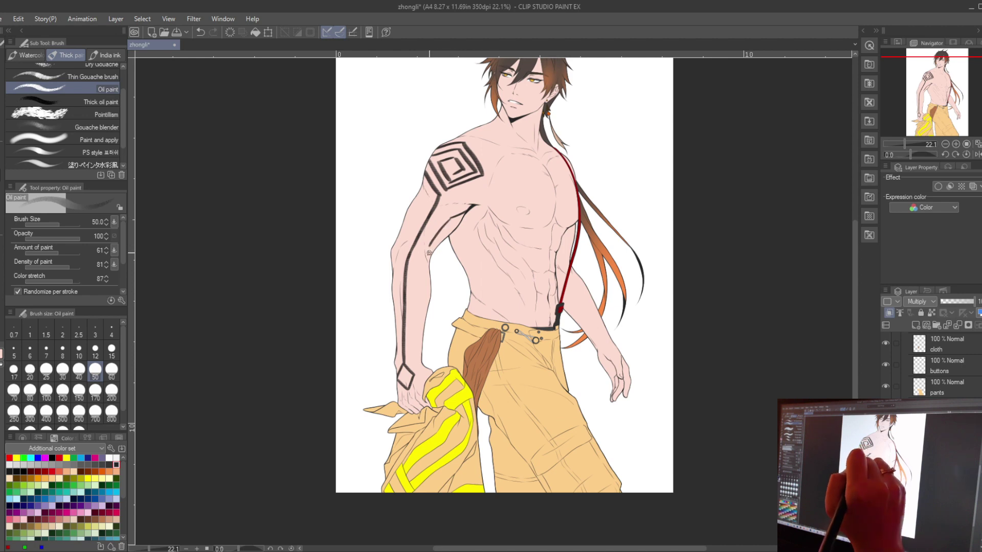
Paint two more dark grey tattoo lines down the inner and outer sides of the arm with the Oil paint brush at size 50.
{"action": "left_click_drag", "start_coordinate": [434, 240], "coordinate": [417, 353]}
{"action": "left_click_drag", "start_coordinate": [419, 217], "coordinate": [415, 234]}
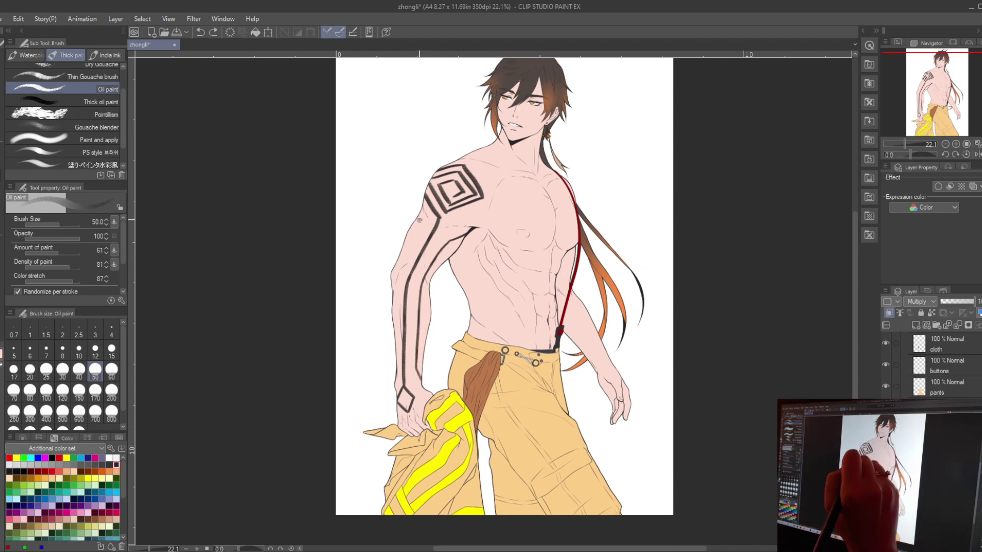
{"action": "mouse_move", "coordinate": [394, 300]}
{"action": "left_mouse_down"}
{"action": "mouse_move", "coordinate": [392, 390]}
{"action": "mouse_move", "coordinate": [393, 336]}
{"action": "mouse_move", "coordinate": [394, 379]}
{"action": "left_mouse_up"}
{"action": "key", "text": "ctrl+z"}
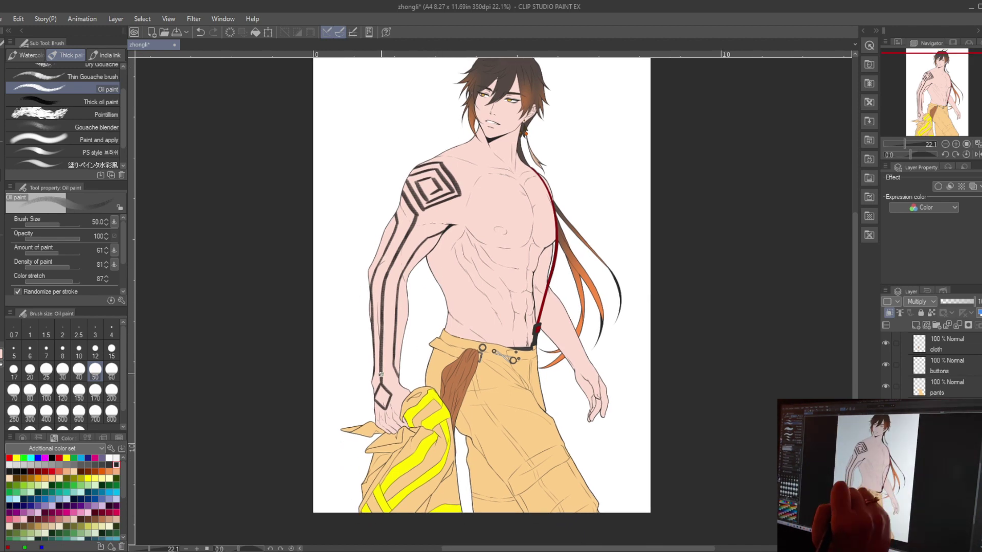
{"action": "left_click_drag", "start_coordinate": [433, 323], "coordinate": [435, 319]}
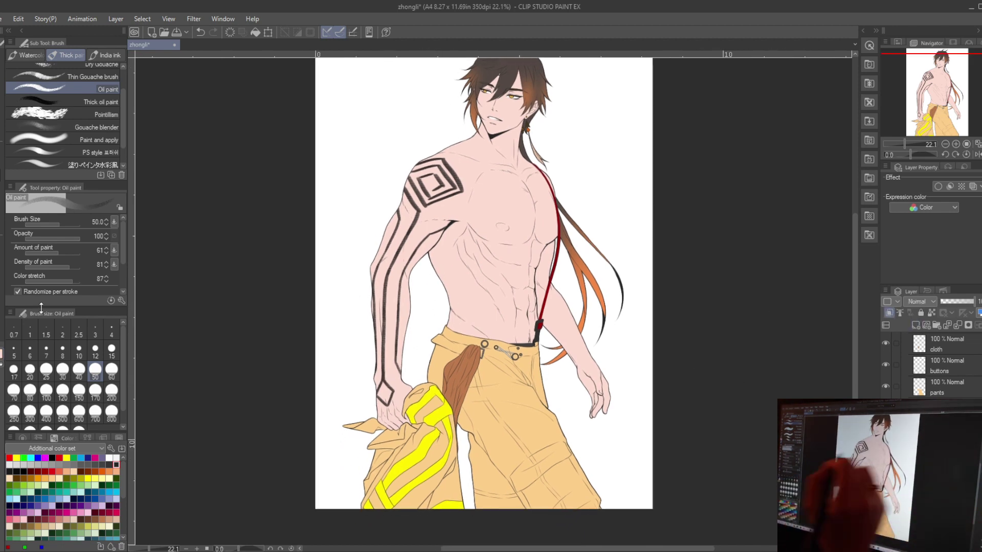
Shade the side of the torso and the tattooed arm in pink on the Multiply layer with the Soft airbrush at sizes 300 and 200.
{"action": "key", "text": "b"}
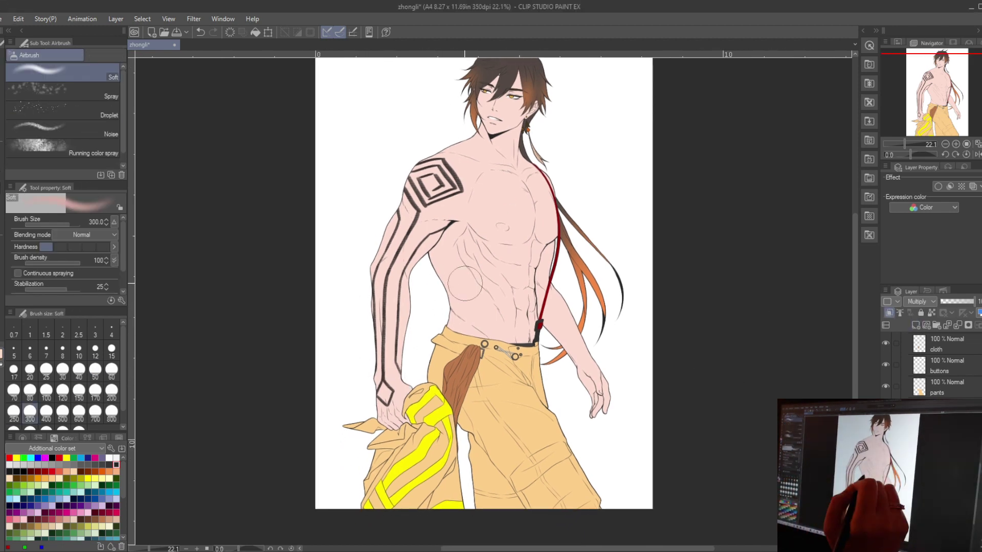
{"action": "left_click_drag", "start_coordinate": [450, 250], "coordinate": [450, 286]}
{"action": "key", "text": "bracketleft"}
{"action": "left_click_drag", "start_coordinate": [424, 240], "coordinate": [350, 260]}
Fill the shadowed area between the abdomen and the strap with flat pink and touch it up with the Milli pen at size 30.
{"action": "key", "text": "g"}
{"action": "left_click", "coordinate": [472, 309]}
{"action": "key", "text": "b"}
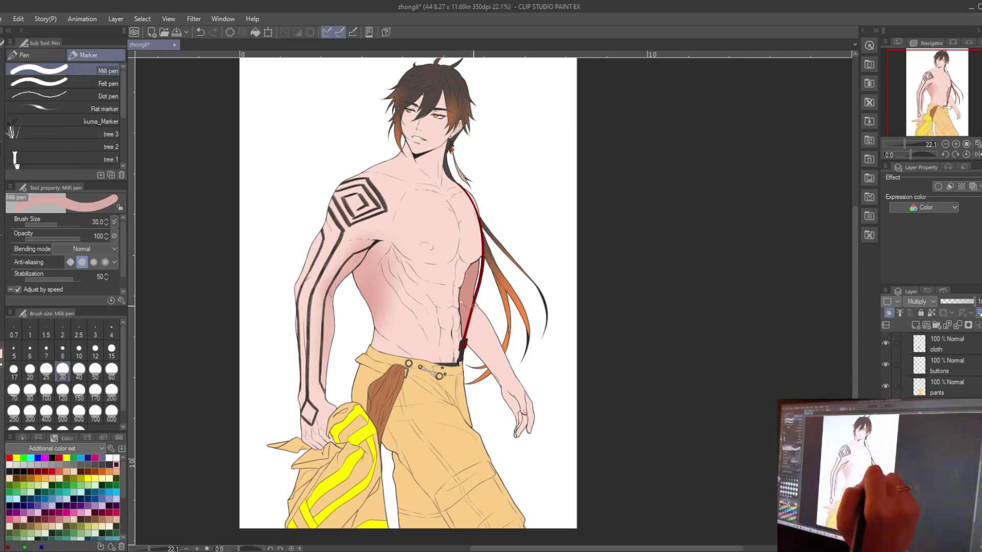
{"action": "left_click_drag", "start_coordinate": [469, 314], "coordinate": [460, 301]}
Shade the far arm and chest in soft pink with the Soft airbrush, reducing its size from 200 to 150.
{"action": "key", "text": "b"}
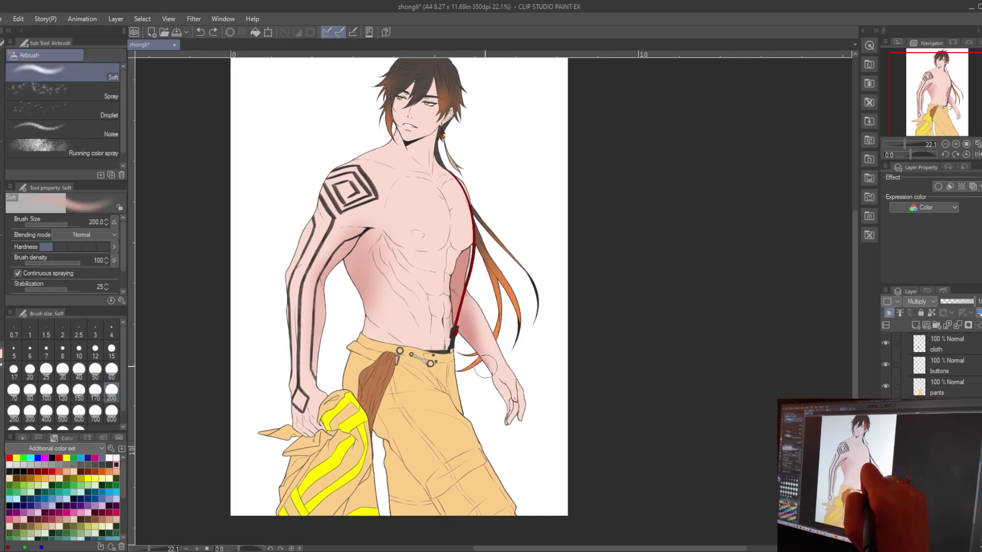
{"action": "key", "text": "b"}
{"action": "key", "text": "b"}
{"action": "key", "text": "b"}
{"action": "mouse_move", "coordinate": [475, 288]}
{"action": "left_mouse_down"}
{"action": "mouse_move", "coordinate": [466, 271]}
{"action": "mouse_move", "coordinate": [485, 283]}
{"action": "left_mouse_up"}
{"action": "left_click_drag", "start_coordinate": [466, 241], "coordinate": [473, 281]}
{"action": "left_click_drag", "start_coordinate": [459, 156], "coordinate": [467, 210]}
{"action": "key", "text": "bracketleft"}
{"action": "key", "text": "bracketleft"}
{"action": "key", "text": "ctrl+z"}
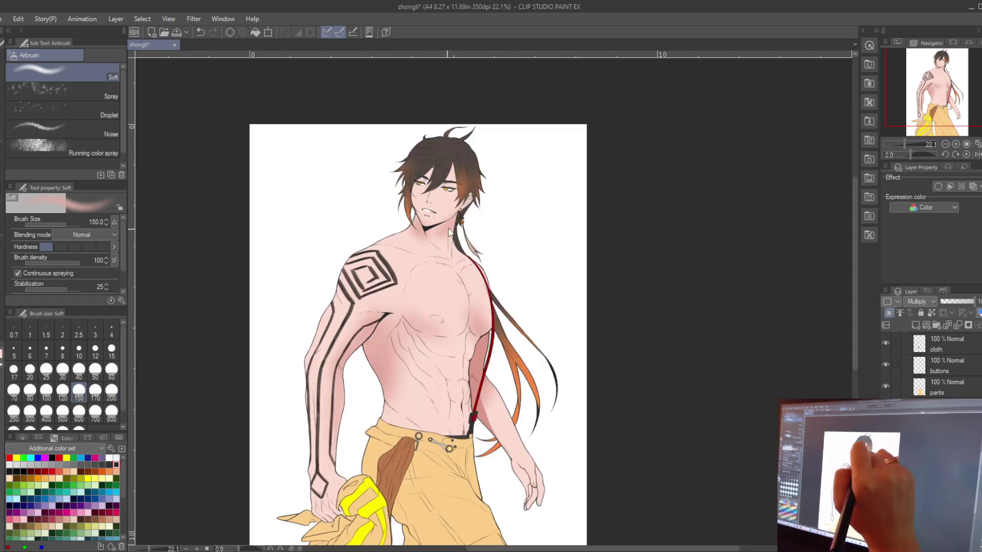
Lasso the shadows cast by the bangs on the face and shade them flat pink.
{"action": "key", "text": "e"}
{"action": "scroll", "coordinate": [414, 220], "scroll_direction": "up", "scroll_amount": 3}
{"action": "scroll", "coordinate": [437, 240], "scroll_direction": "down", "scroll_amount": 3}
{"action": "mouse_move", "coordinate": [535, 393]}
{"action": "left_mouse_down"}
{"action": "mouse_move", "coordinate": [478, 296]}
{"action": "mouse_move", "coordinate": [456, 337]}
{"action": "mouse_move", "coordinate": [475, 517]}
{"action": "left_mouse_up"}
{"action": "key", "text": "m"}
{"action": "scroll", "coordinate": [433, 217], "scroll_direction": "up", "scroll_amount": 3}
{"action": "left_click_drag", "start_coordinate": [434, 217], "coordinate": [375, 260]}
{"action": "mouse_move", "coordinate": [461, 252]}
{"action": "left_mouse_down"}
{"action": "mouse_move", "coordinate": [446, 229]}
{"action": "mouse_move", "coordinate": [425, 249]}
{"action": "left_mouse_up"}
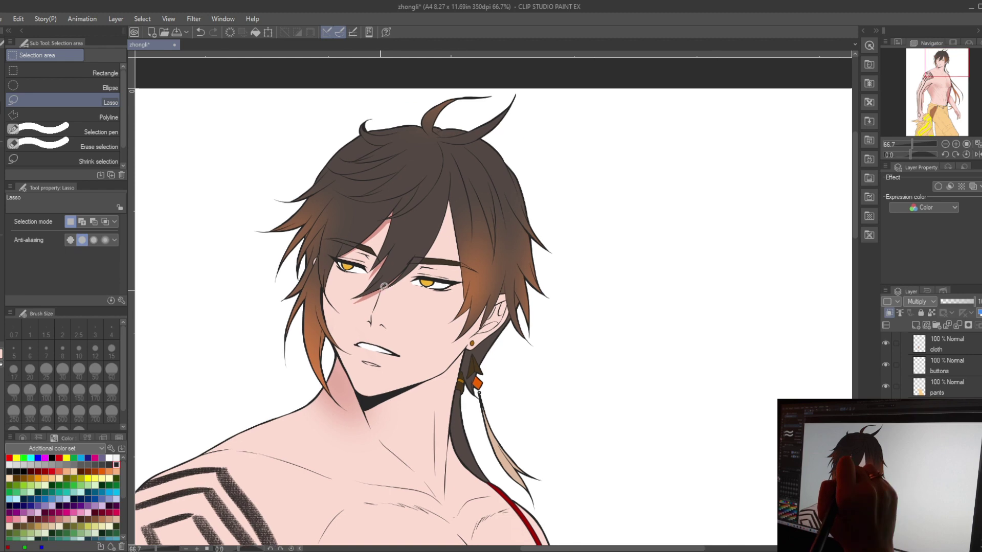
{"action": "left_click_drag", "start_coordinate": [458, 194], "coordinate": [450, 174]}
{"action": "mouse_move", "coordinate": [452, 133]}
{"action": "left_mouse_down"}
{"action": "mouse_move", "coordinate": [425, 294]}
{"action": "mouse_move", "coordinate": [432, 265]}
{"action": "mouse_move", "coordinate": [486, 267]}
{"action": "mouse_move", "coordinate": [420, 197]}
{"action": "left_mouse_up"}
{"action": "key", "text": "ctrl+d"}
Add pink shadows to the nose and lips using lasso selections and the Turnip pen at size 17.
{"action": "key", "text": "p"}
{"action": "scroll", "coordinate": [358, 286], "scroll_direction": "up", "scroll_amount": 2}
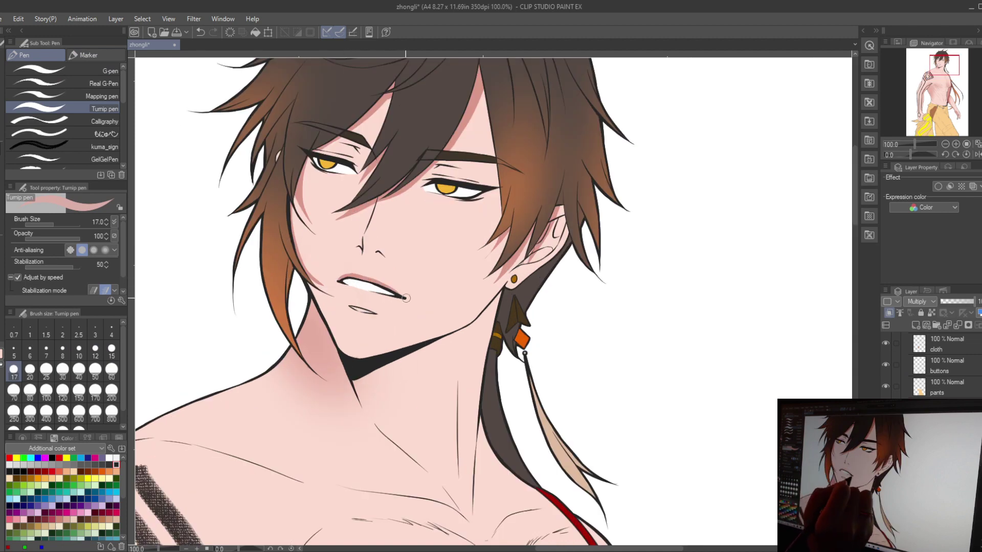
{"action": "key", "text": "m"}
{"action": "key", "text": "minus"}
{"action": "left_click_drag", "start_coordinate": [358, 311], "coordinate": [348, 352]}
{"action": "mouse_move", "coordinate": [343, 340]}
{"action": "left_mouse_down"}
{"action": "mouse_move", "coordinate": [347, 352]}
{"action": "mouse_move", "coordinate": [366, 353]}
{"action": "left_mouse_up"}
{"action": "key", "text": "p"}
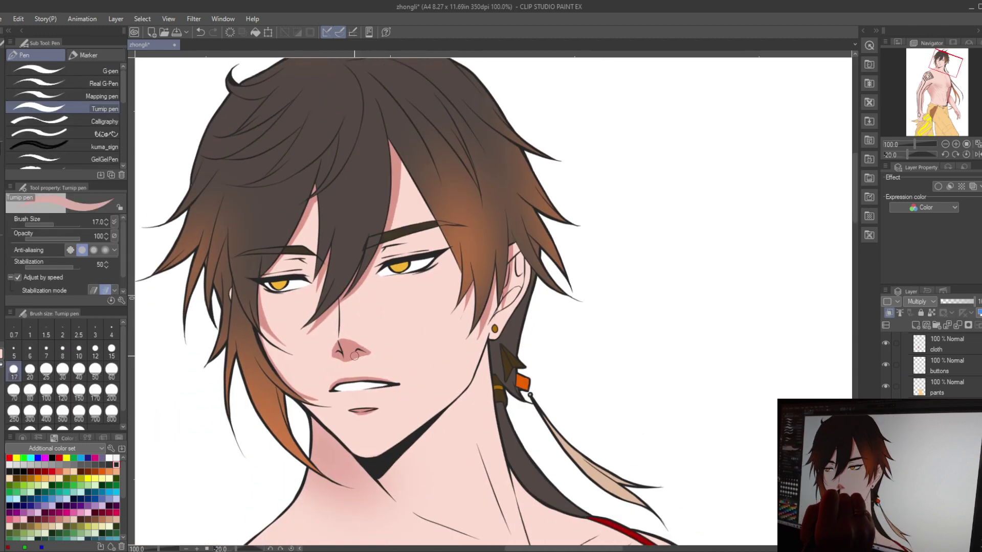
Shade the eyelids in pink with the Round mixing brush, enlarging it from size 25 to 60.
{"action": "key", "text": "b"}
{"action": "key", "text": "ctrl+minus"}
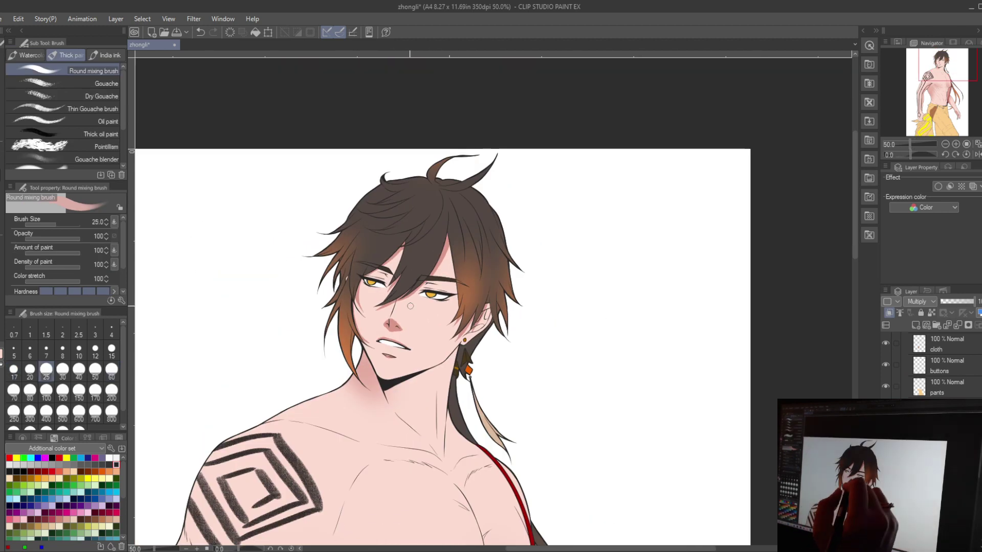
{"action": "key", "text": "bracketright"}
{"action": "key", "text": "bracketright"}
{"action": "key", "text": "bracketright"}
{"action": "key", "text": "bracketright"}
{"action": "key", "text": "bracketright"}
{"action": "key", "text": "bracketright"}
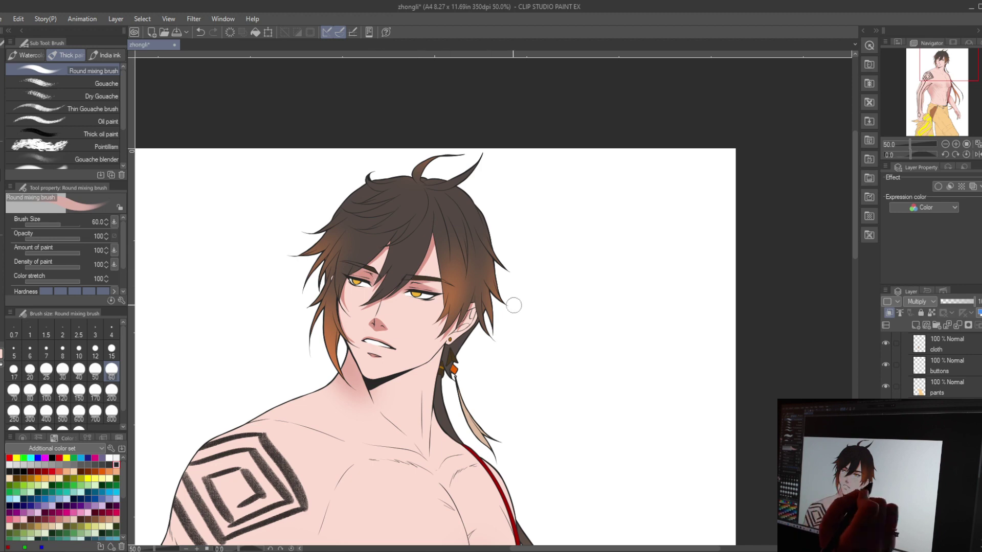
Paint pink shadows along the jawline and inside the ear with the Turnip pen, enlarging it from size 17 to 30.
{"action": "key", "text": "p"}
{"action": "left_click_drag", "start_coordinate": [430, 362], "coordinate": [453, 347]}
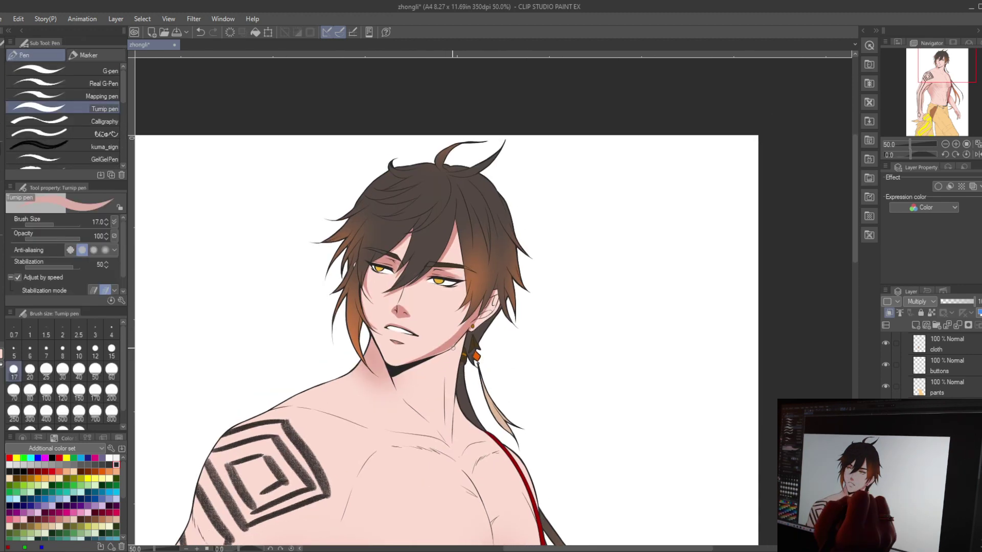
{"action": "key", "text": "bracketright"}
{"action": "key", "text": "bracketright"}
{"action": "key", "text": "bracketright"}
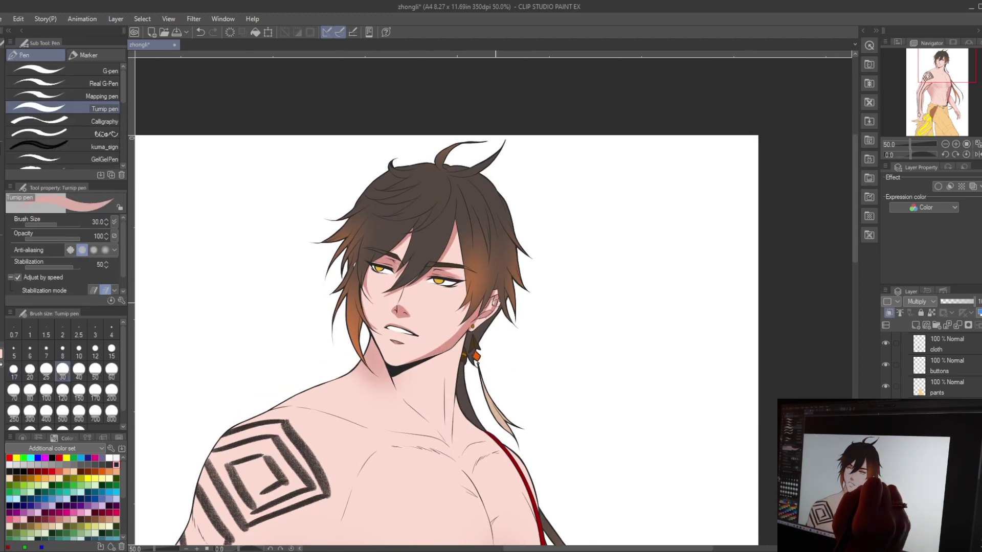
{"action": "scroll", "coordinate": [498, 322], "scroll_direction": "up", "scroll_amount": 3}
{"action": "key", "text": "e"}
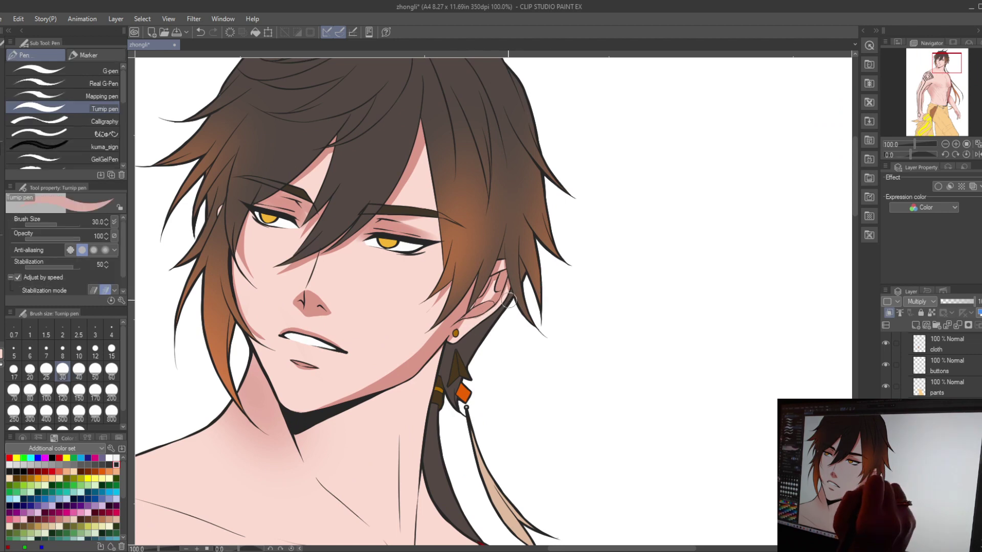
Refine the pink shading around the eyes with the Round mixing brush at size 60.
{"action": "key", "text": "b"}
{"action": "left_click_drag", "start_coordinate": [468, 335], "coordinate": [543, 371]}
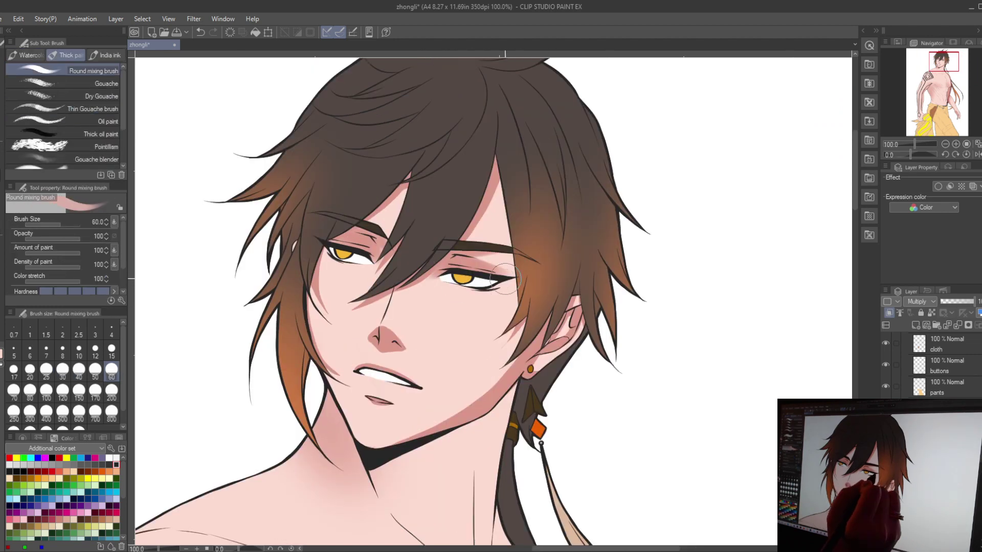
{"action": "scroll", "coordinate": [342, 263], "scroll_direction": "down", "scroll_amount": 3}
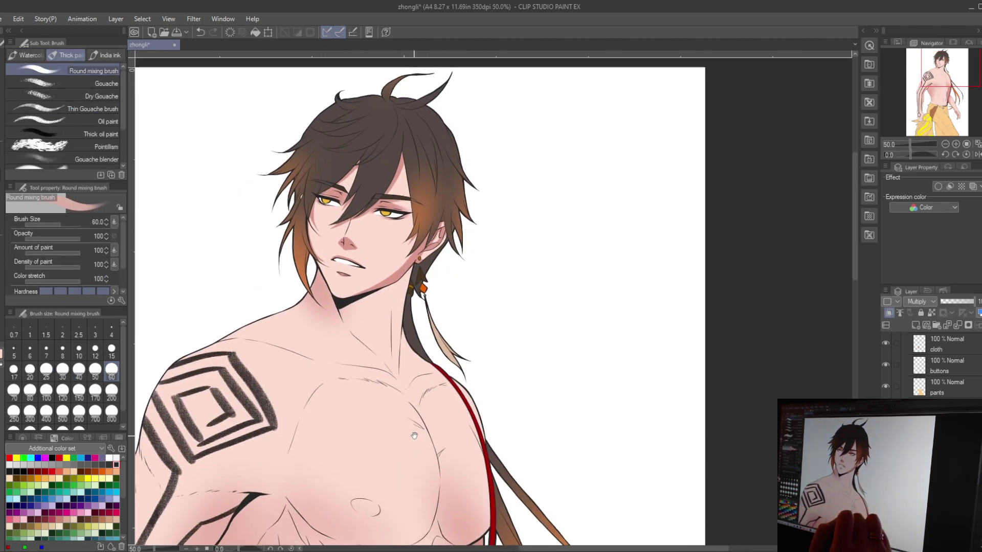
{"action": "scroll", "coordinate": [359, 265], "scroll_direction": "down", "scroll_amount": 1}
{"action": "scroll", "coordinate": [386, 266], "scroll_direction": "up", "scroll_amount": 1}
Paint a narrow pink shadow along the neck below the chin with the Turnip pen at sizes 30 and 17.
{"action": "key", "text": "m"}
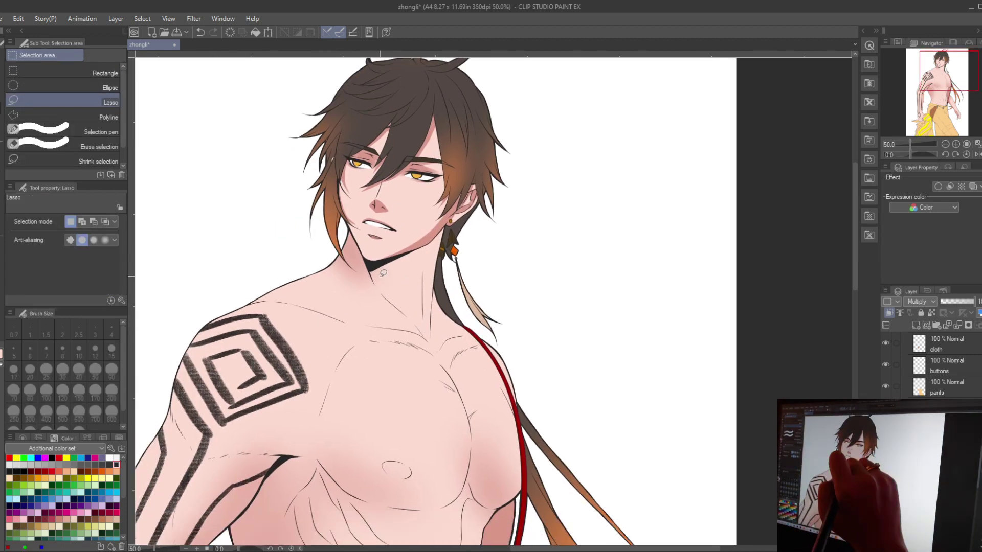
{"action": "key", "text": "p"}
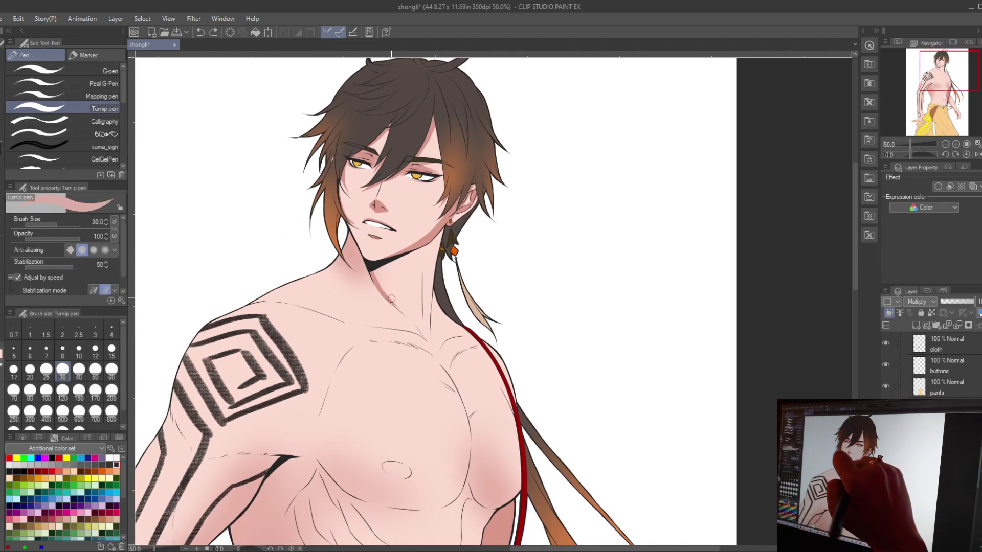
{"action": "scroll", "coordinate": [386, 263], "scroll_direction": "down", "scroll_amount": 1}
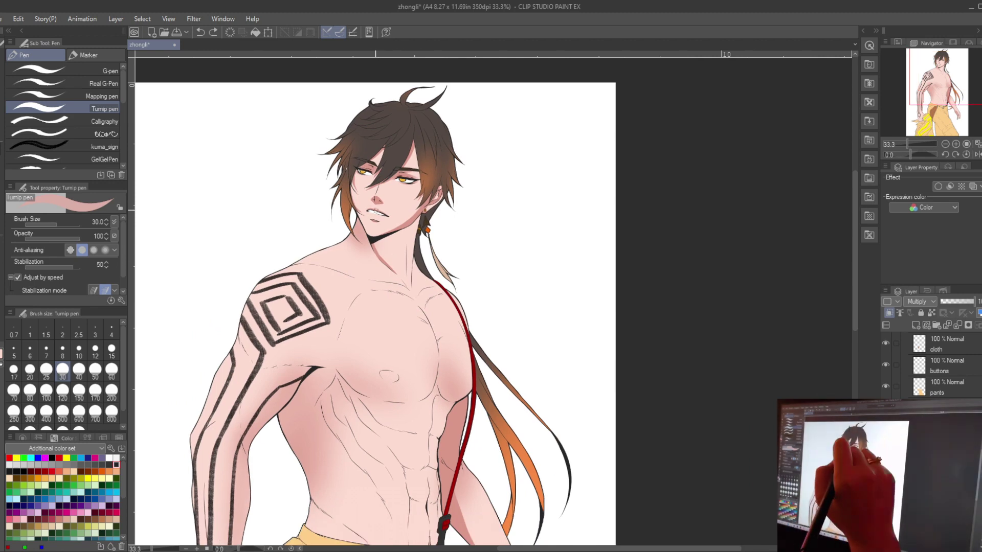
{"action": "scroll", "coordinate": [402, 204], "scroll_direction": "up", "scroll_amount": 3}
{"action": "key", "text": "bracketleft"}
{"action": "key", "text": "bracketleft"}
{"action": "key", "text": "bracketleft"}
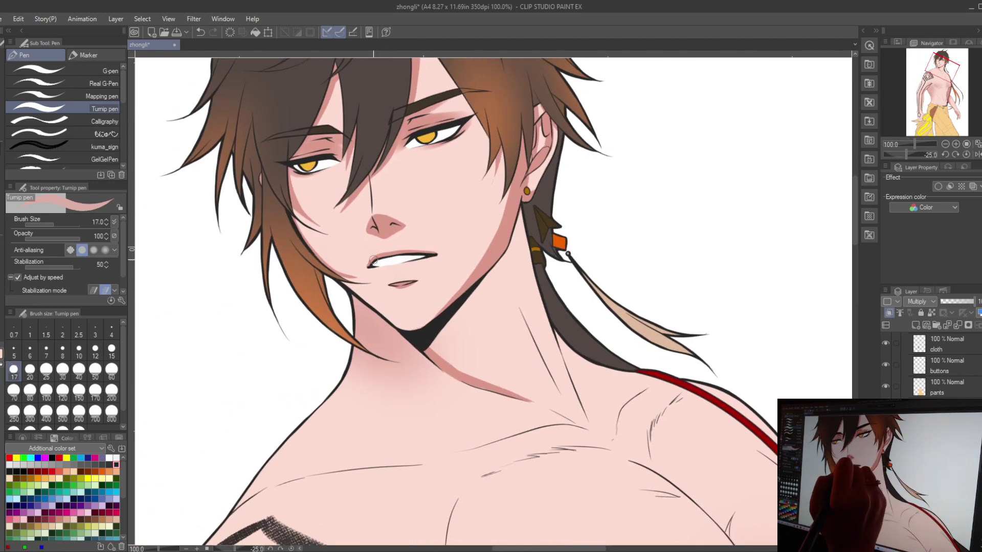
Paint red eyeliner along both eyes with the Round mixing brush at size 30, then pick light pink for the Soft airbrush.
{"action": "key", "text": "ctrl+at"}
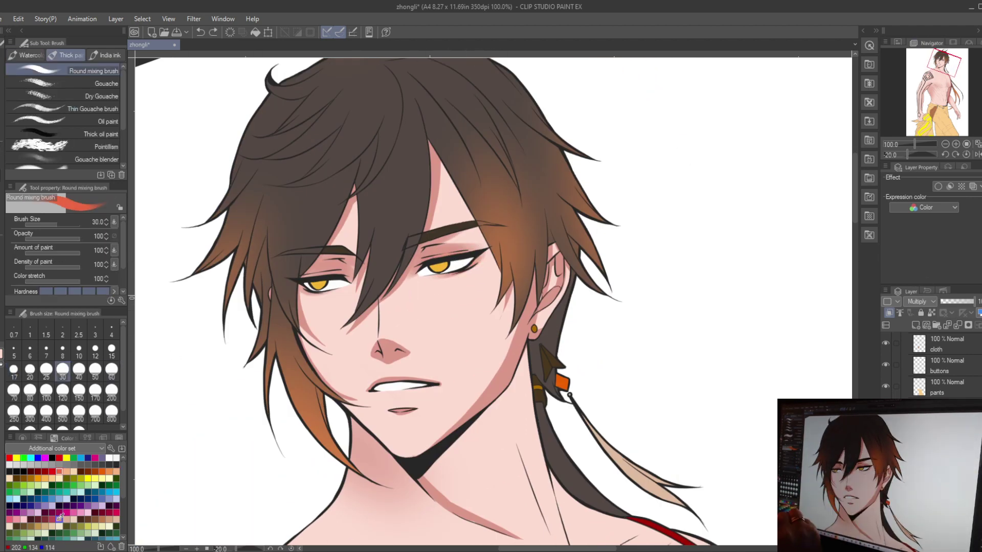
{"action": "left_click", "coordinate": [59, 518]}
{"action": "left_click_drag", "start_coordinate": [424, 260], "coordinate": [496, 249]}
{"action": "left_click_drag", "start_coordinate": [305, 280], "coordinate": [343, 271]}
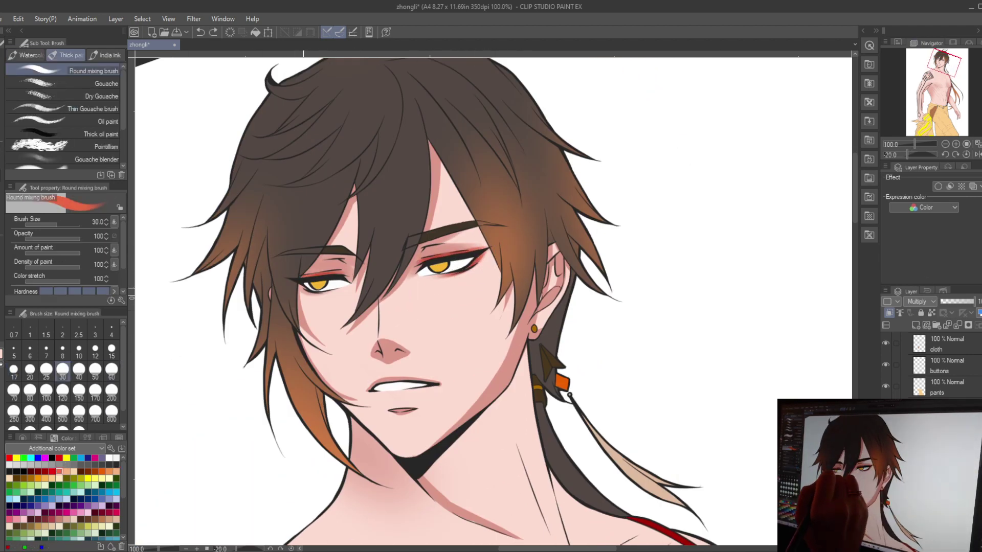
{"action": "key", "text": "at"}
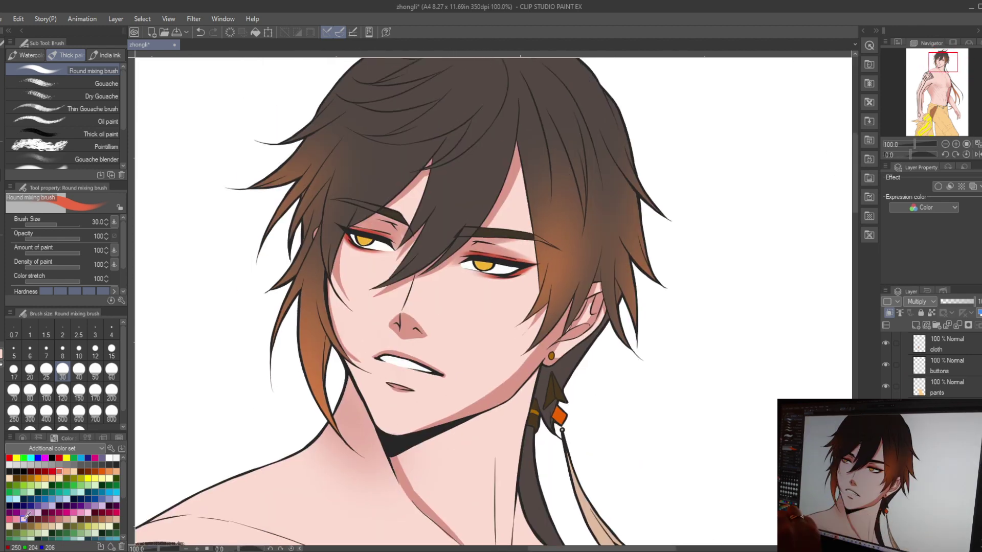
{"action": "key", "text": "b"}
{"action": "key", "text": "ctrl+minus"}
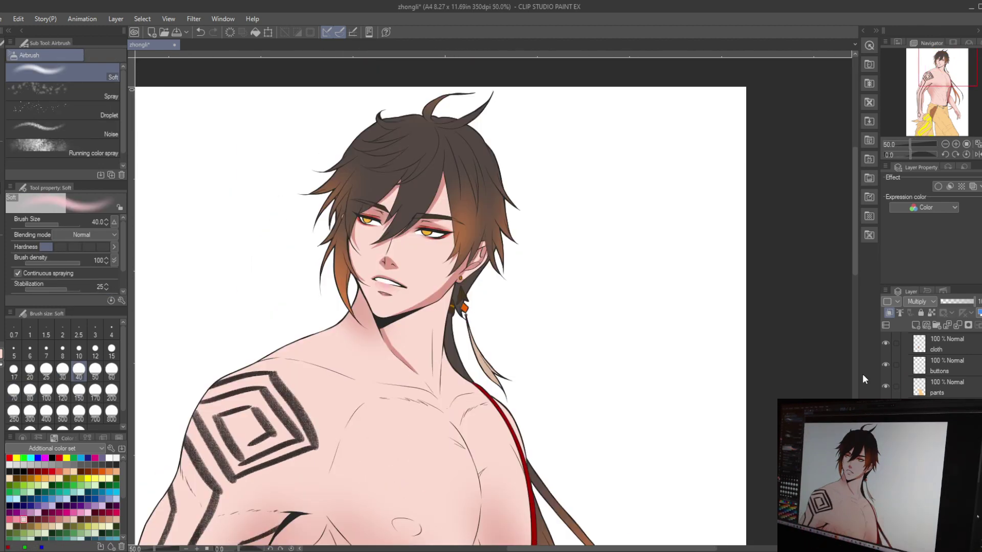
Shade the front of the neck with lassoed pink shadows, replacing the overly broad first one, and refine them with the Round mixing brush at size 30.
{"action": "key", "text": "m"}
{"action": "left_click_drag", "start_coordinate": [401, 304], "coordinate": [382, 309]}
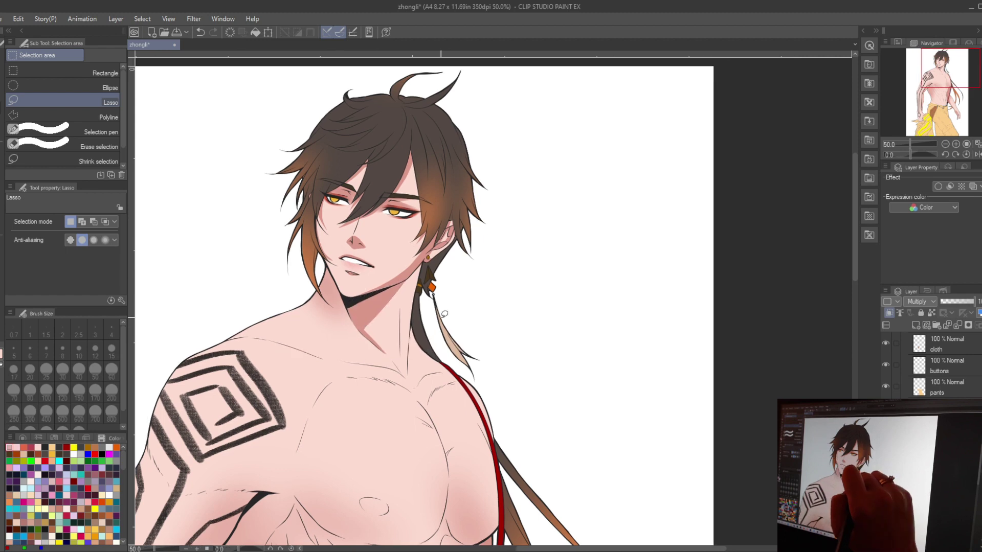
{"action": "key", "text": "ctrl+z"}
{"action": "left_click_drag", "start_coordinate": [377, 326], "coordinate": [354, 294]}
{"action": "key", "text": "b"}
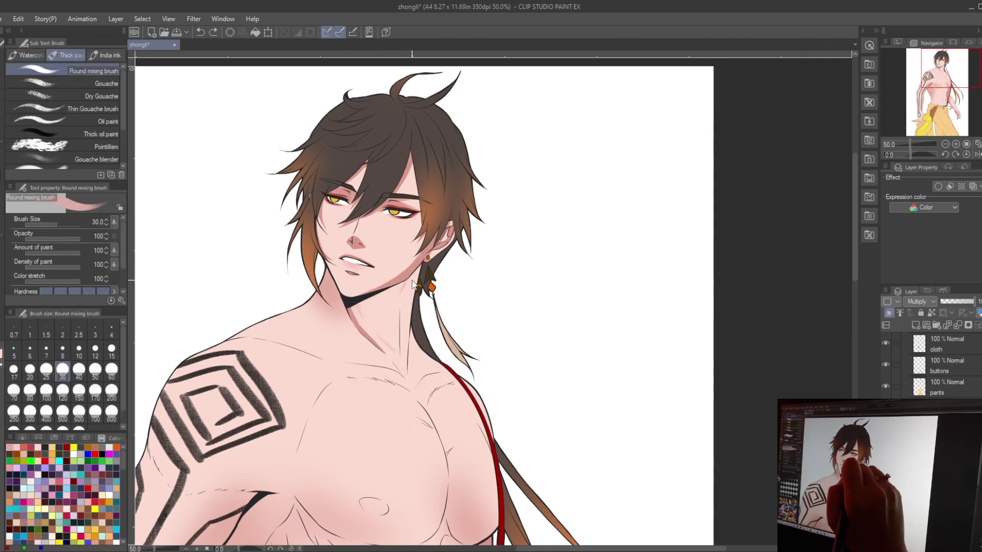
{"action": "key", "text": "m"}
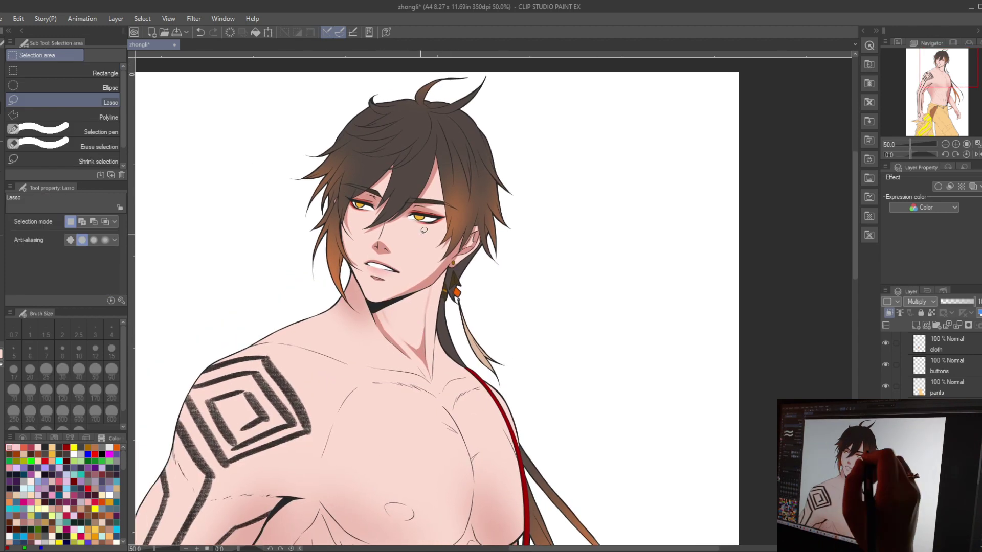
{"action": "key", "text": "b"}
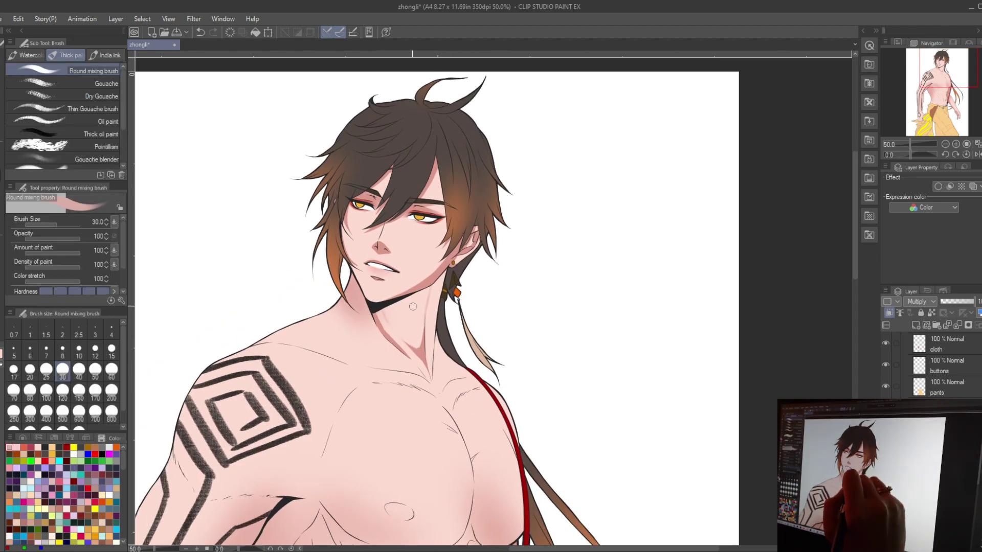
{"action": "key", "text": "ctrl+minus"}
{"action": "key", "text": "b"}
{"action": "scroll", "coordinate": [413, 307], "scroll_direction": "up", "scroll_amount": 1}
{"action": "key", "text": "m"}
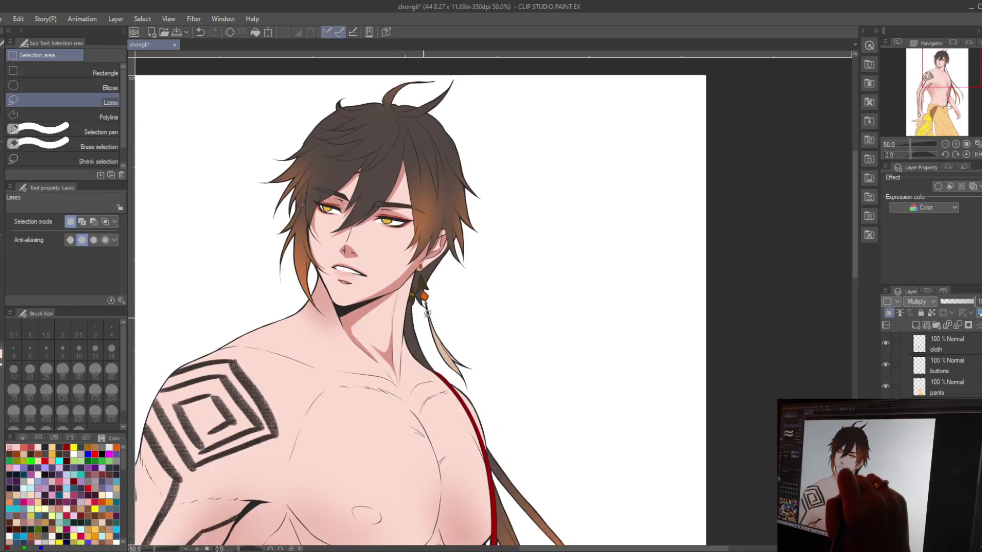
{"action": "key", "text": "p"}
{"action": "key", "text": "m"}
{"action": "scroll", "coordinate": [411, 274], "scroll_direction": "down", "scroll_amount": 1}
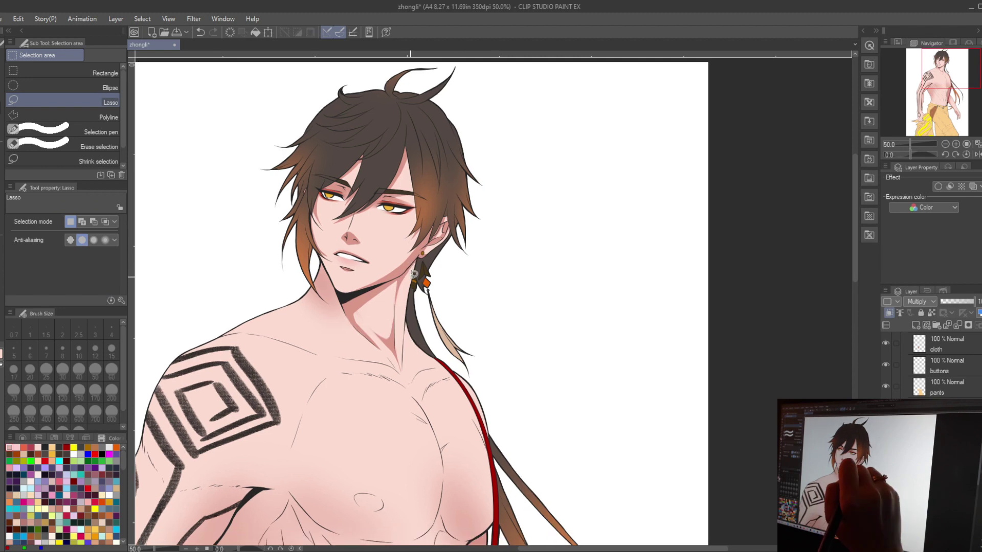
{"action": "scroll", "coordinate": [409, 323], "scroll_direction": "up", "scroll_amount": 1}
{"action": "scroll", "coordinate": [424, 327], "scroll_direction": "down", "scroll_amount": 2}
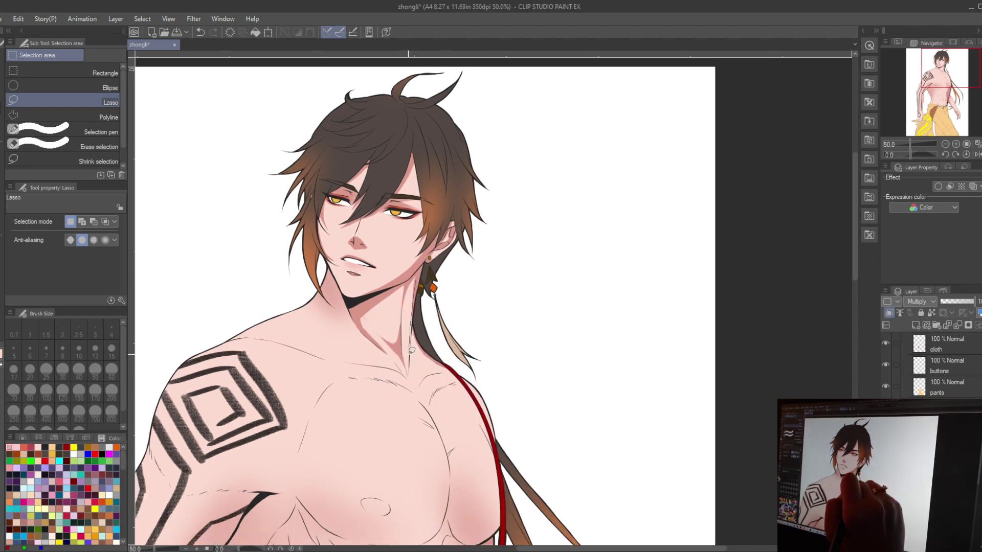
{"action": "scroll", "coordinate": [445, 347], "scroll_direction": "up", "scroll_amount": 2}
Paint a hard shadow along the collarbone above the tattooed shoulder with the Turnip pen at size 17.
{"action": "key", "text": "p"}
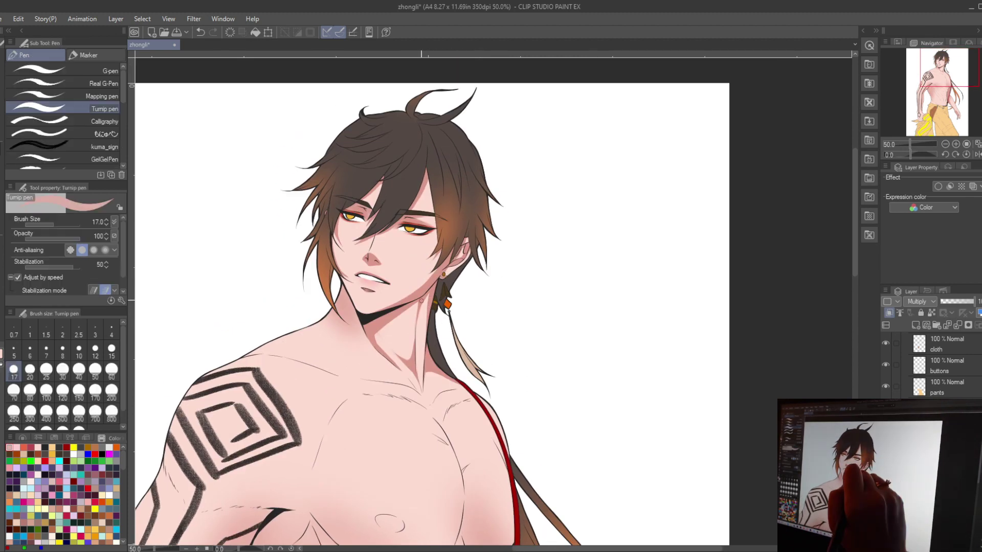
{"action": "scroll", "coordinate": [410, 355], "scroll_direction": "down", "scroll_amount": 1}
{"action": "key", "text": "m"}
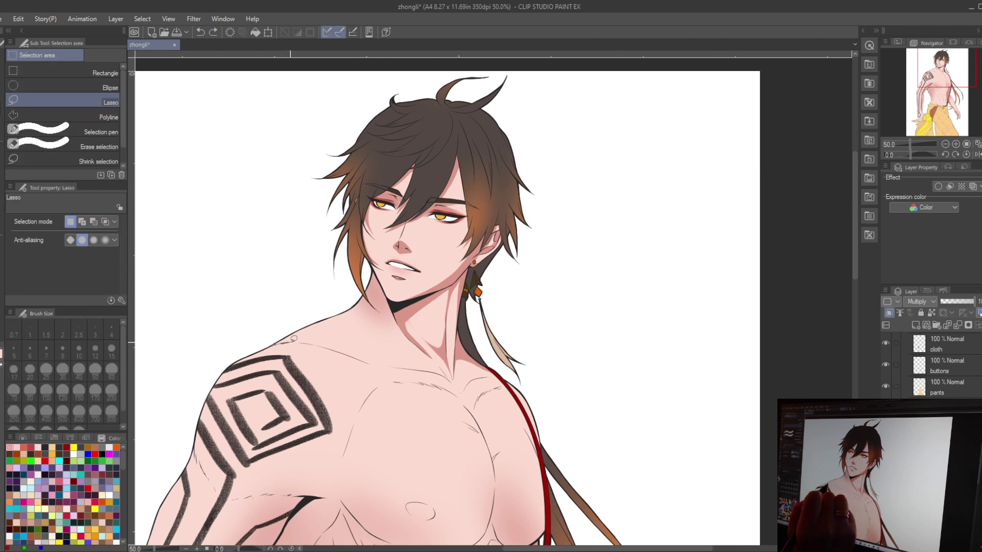
{"action": "scroll", "coordinate": [306, 352], "scroll_direction": "right", "scroll_amount": 1}
{"action": "key", "text": "p"}
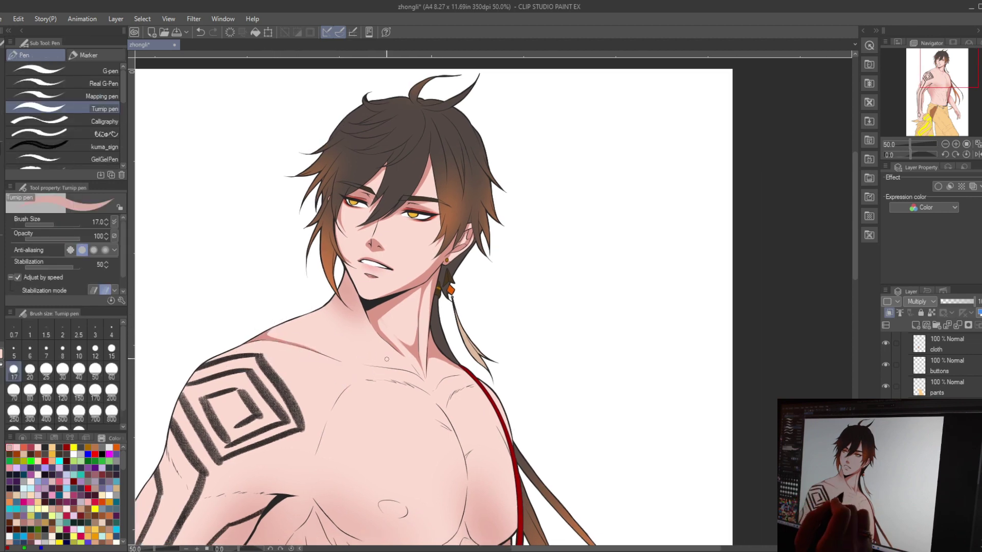
Shade the inner edge of the far pectoral and the centre of the chest, using the Turnip pen at size 30.
{"action": "key", "text": "b"}
{"action": "scroll", "coordinate": [307, 317], "scroll_direction": "down", "scroll_amount": 1}
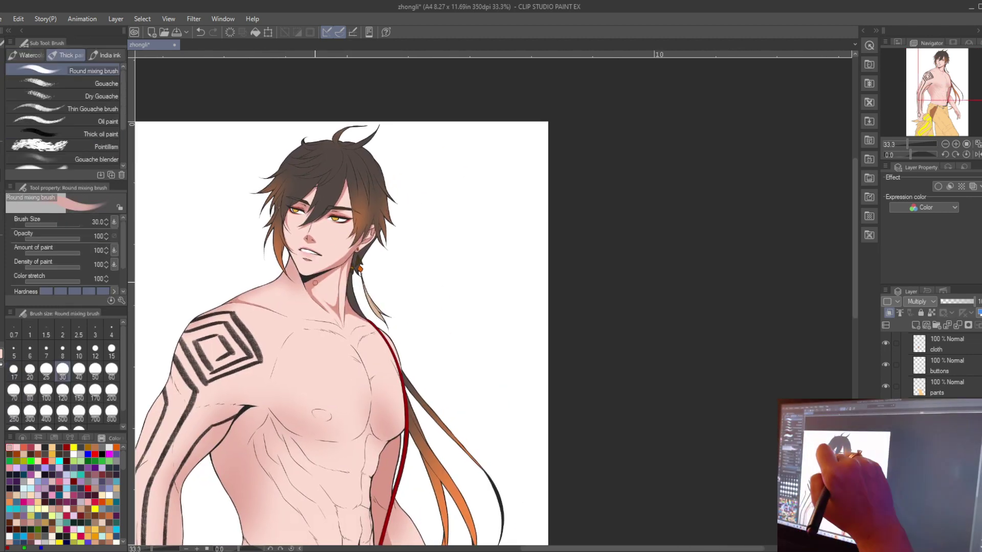
{"action": "key", "text": "bracketright"}
{"action": "key", "text": "bracketright"}
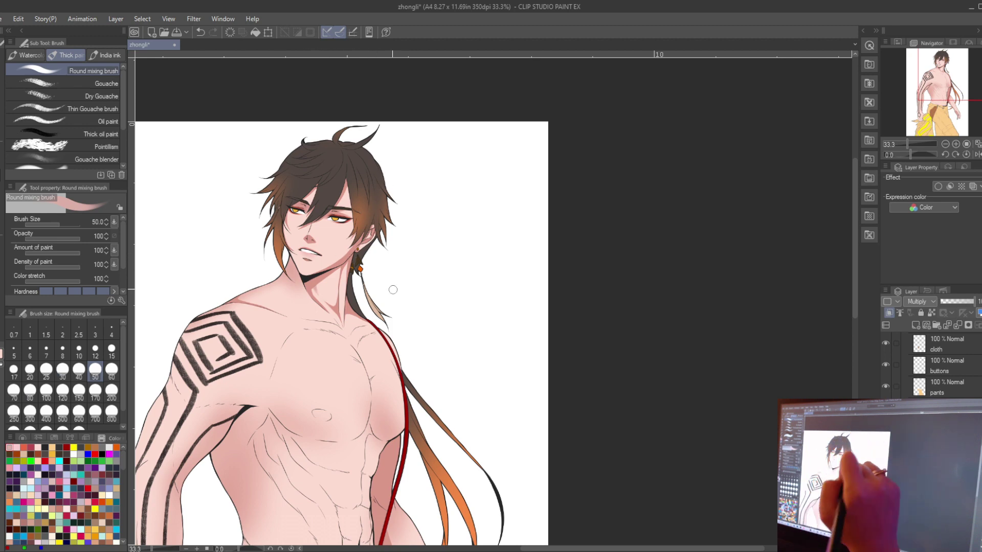
{"action": "scroll", "coordinate": [383, 254], "scroll_direction": "down", "scroll_amount": 2}
{"action": "key", "text": "e"}
{"action": "key", "text": "p"}
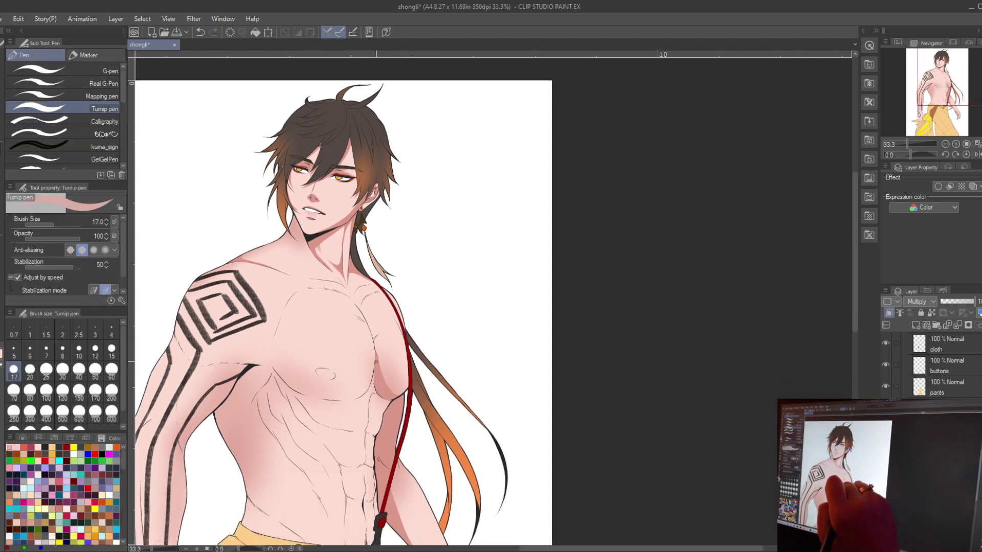
{"action": "key", "text": "bracketright"}
{"action": "key", "text": "bracketright"}
{"action": "key", "text": "bracketright"}
{"action": "key", "text": "h"}
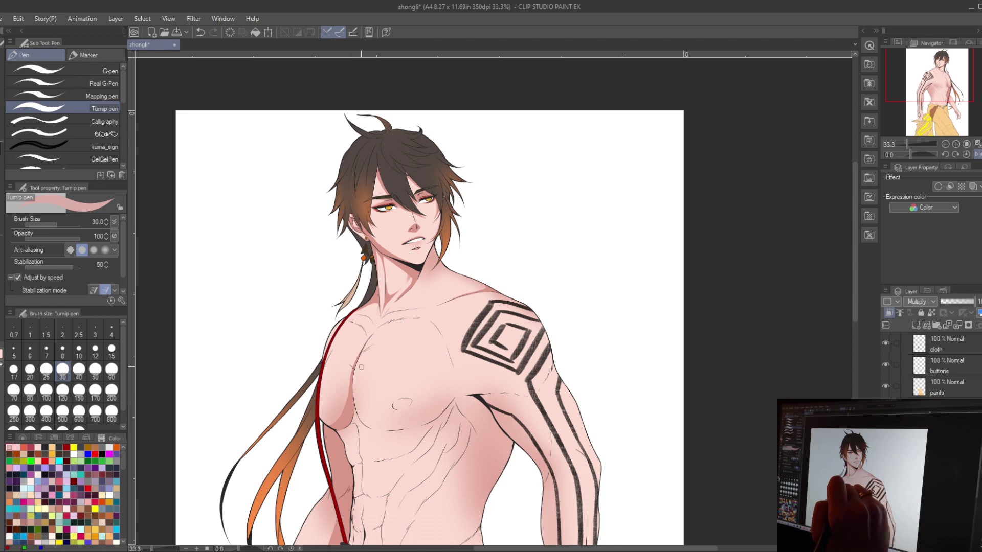
{"action": "key", "text": "h"}
{"action": "left_click_drag", "start_coordinate": [434, 401], "coordinate": [290, 360]}
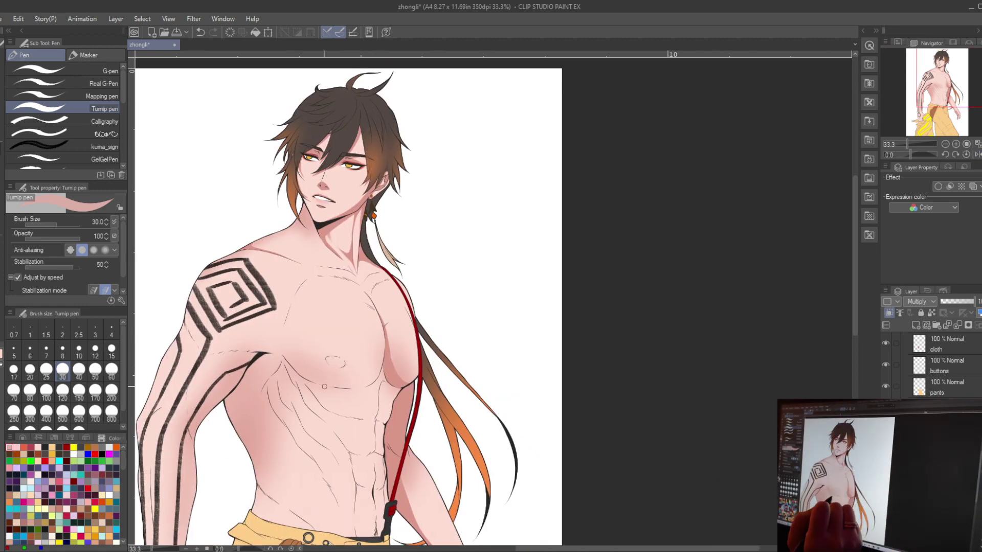
Paint a curved shadow under the near pectoral with the Turnip pen.
{"action": "key", "text": "m"}
{"action": "key", "text": "p"}
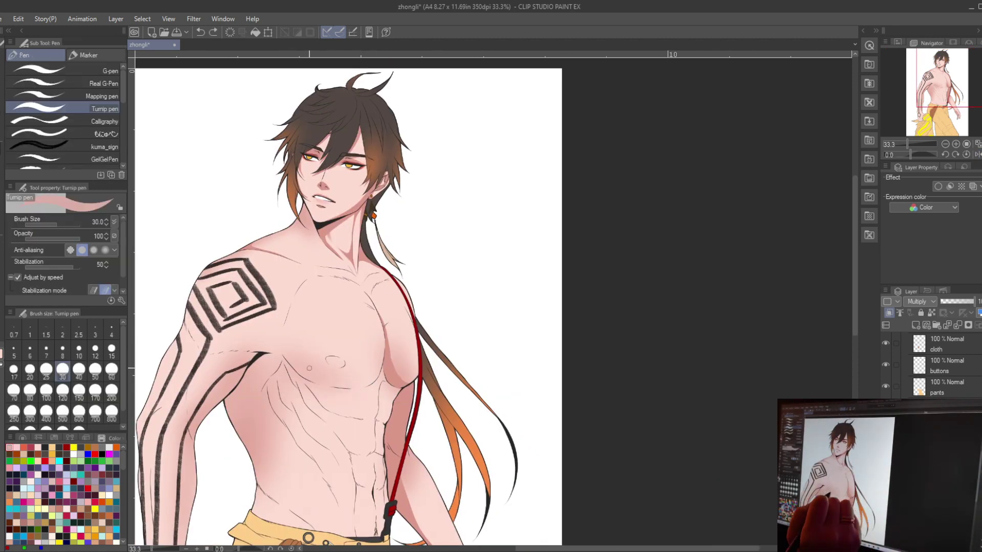
{"action": "key", "text": "h"}
{"action": "key", "text": "m"}
{"action": "left_click_drag", "start_coordinate": [417, 284], "coordinate": [434, 249]}
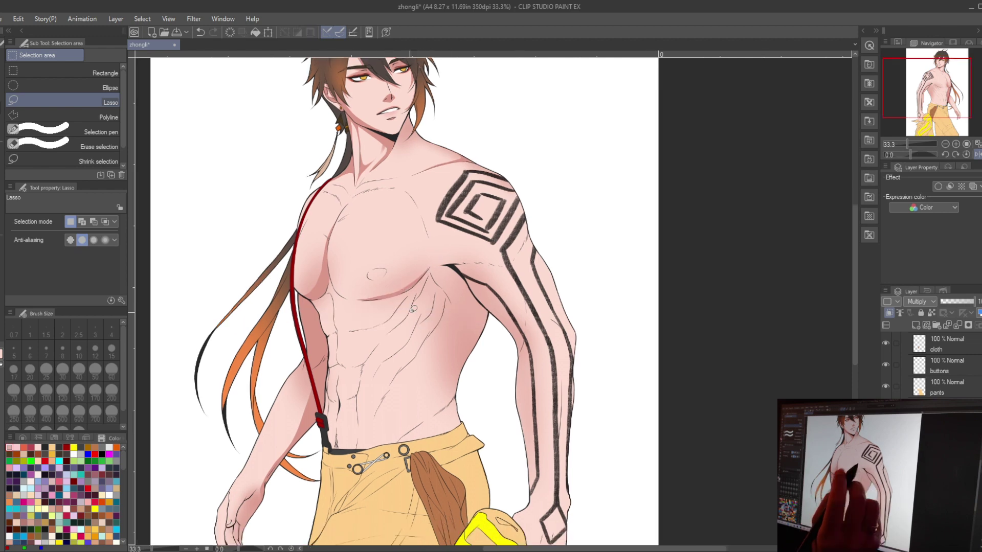
Fill in a hard shadow on the side of the torso beneath the tattooed arm.
{"action": "key", "text": "h"}
{"action": "left_click", "coordinate": [262, 325]}
{"action": "left_click", "coordinate": [284, 293]}
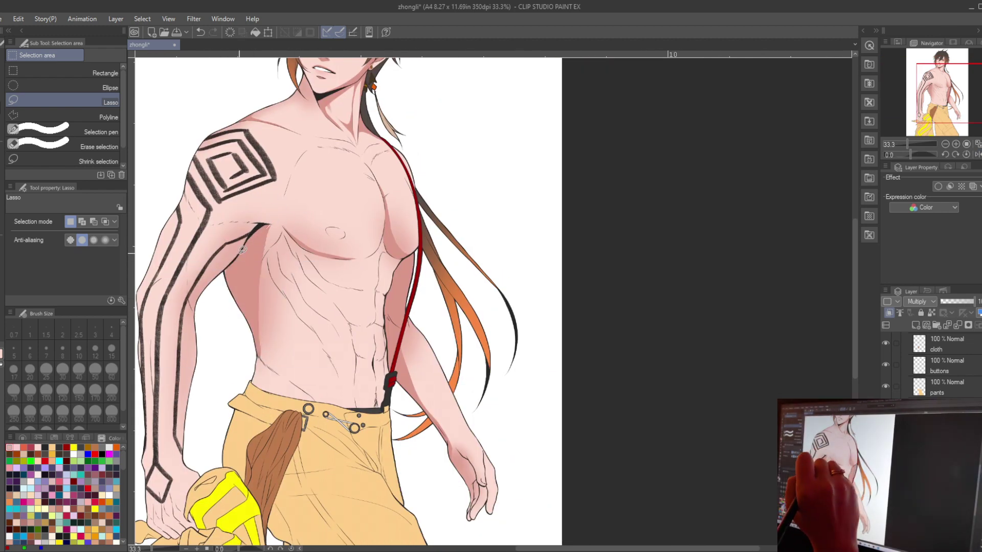
{"action": "key", "text": "p"}
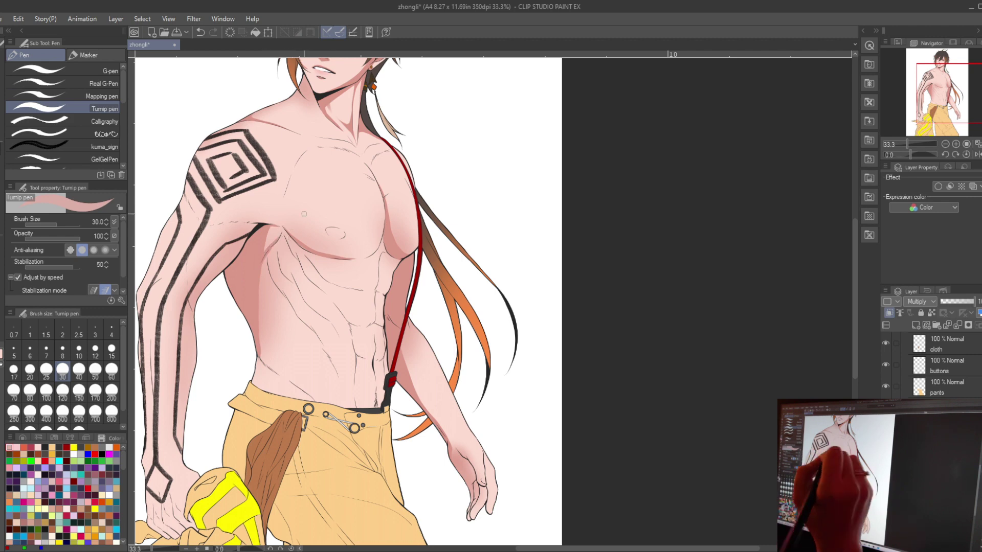
Undo the last armpit stroke and blend the torso-side shading with the Soft airbrush at size 150.
{"action": "left_click_drag", "start_coordinate": [260, 227], "coordinate": [278, 231]}
{"action": "key", "text": "ctrl+z"}
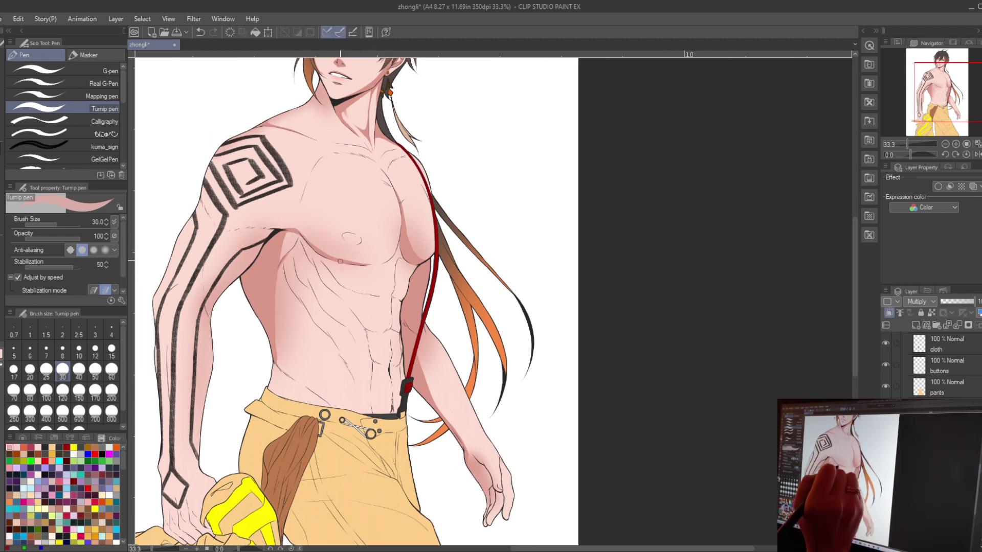
{"action": "key", "text": "b"}
{"action": "left_click_drag", "start_coordinate": [340, 262], "coordinate": [290, 214]}
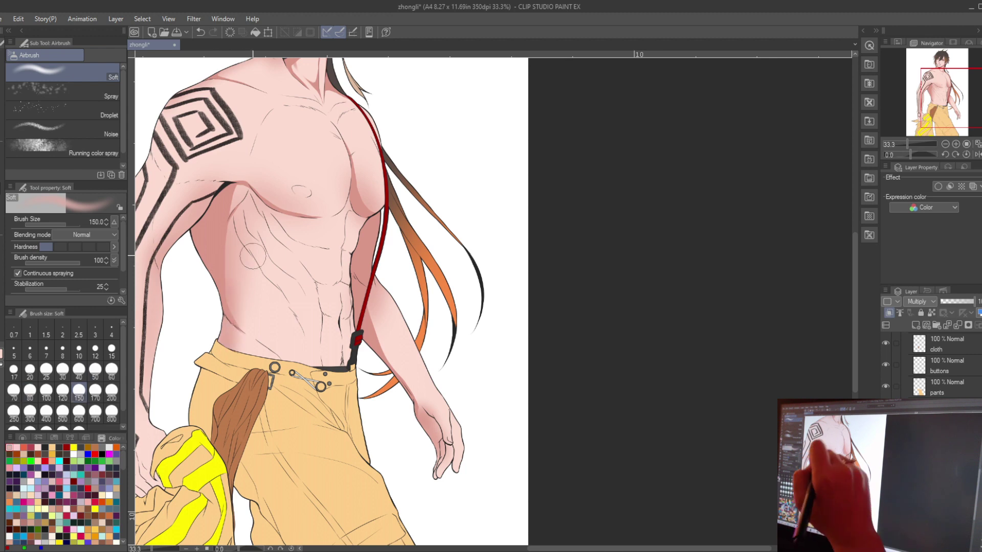
{"action": "scroll", "coordinate": [246, 365], "scroll_direction": "down", "scroll_amount": 1}
Shade the muscle crease on the lower abdomen above the waistband with the Turnip pen at size 50.
{"action": "key", "text": "p"}
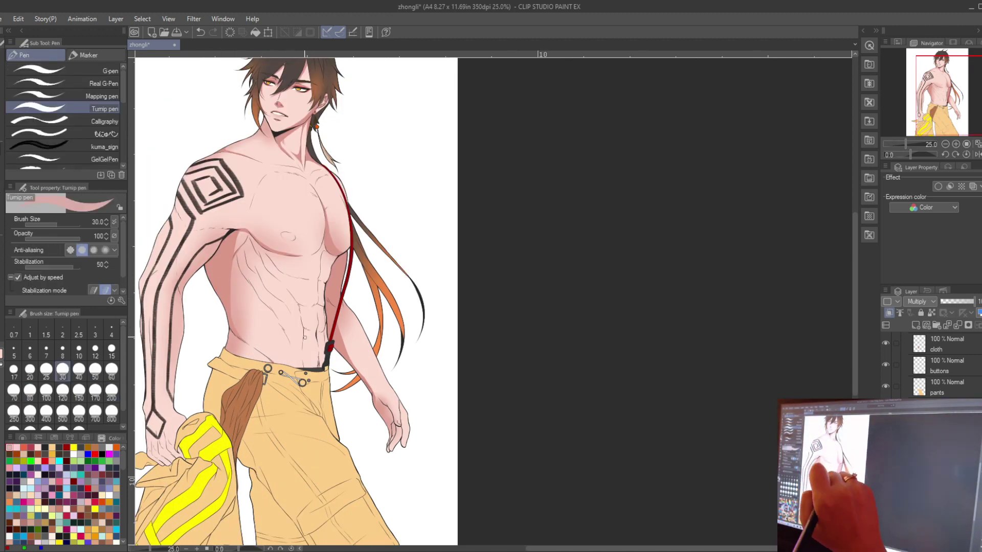
{"action": "key", "text": "m"}
{"action": "left_click_drag", "start_coordinate": [287, 323], "coordinate": [272, 315]}
{"action": "key", "text": "p"}
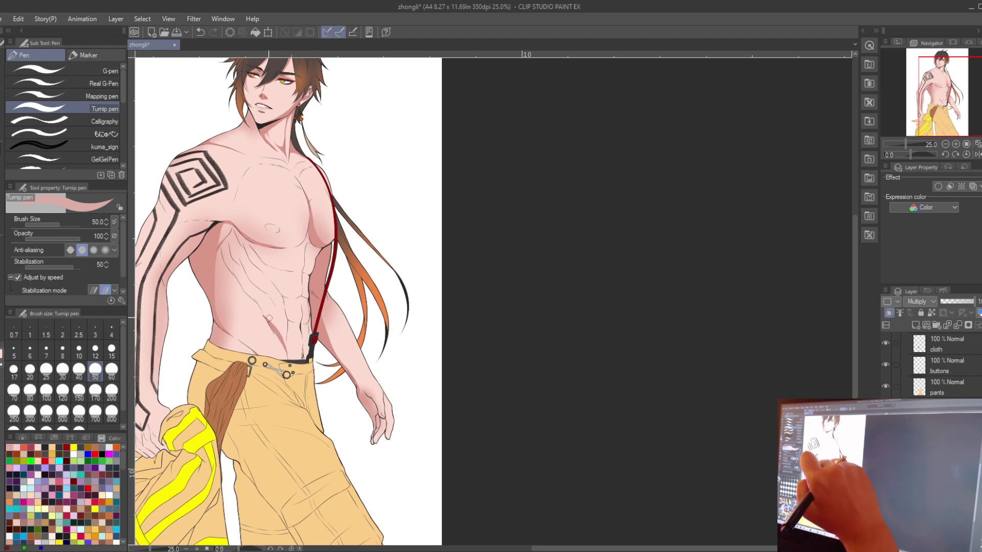
{"action": "key", "text": "m"}
{"action": "left_click_drag", "start_coordinate": [272, 331], "coordinate": [265, 346]}
{"action": "key", "text": "p"}
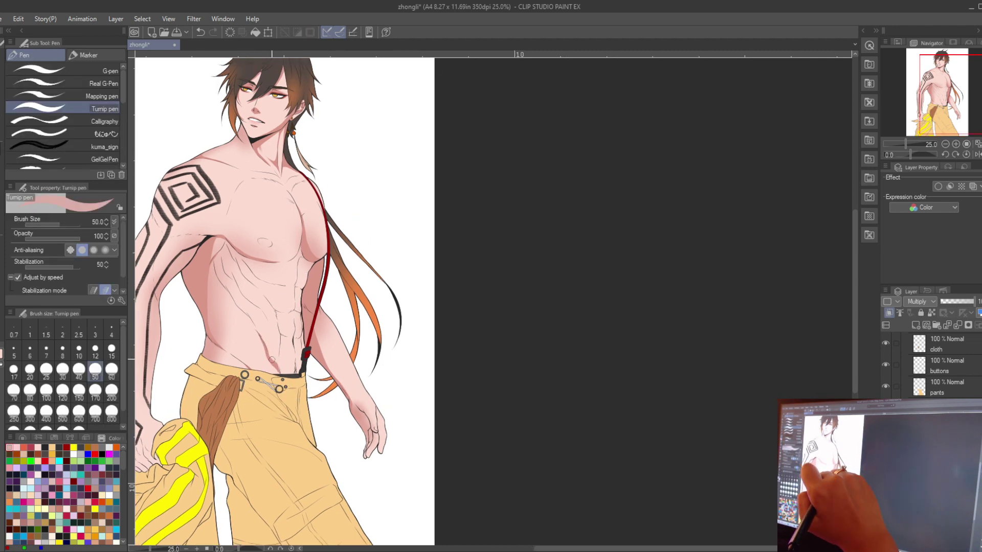
Add soft shading over the lower abdomen with the Soft airbrush at size 300.
{"action": "key", "text": "b"}
{"action": "key", "text": "b"}
{"action": "mouse_move", "coordinate": [266, 271]}
{"action": "left_mouse_down"}
{"action": "mouse_move", "coordinate": [294, 357]}
{"action": "mouse_move", "coordinate": [303, 318]}
{"action": "mouse_move", "coordinate": [286, 358]}
{"action": "left_mouse_up"}
{"action": "key", "text": "ctrl+minus"}
{"action": "key", "text": "ctrl+plus"}
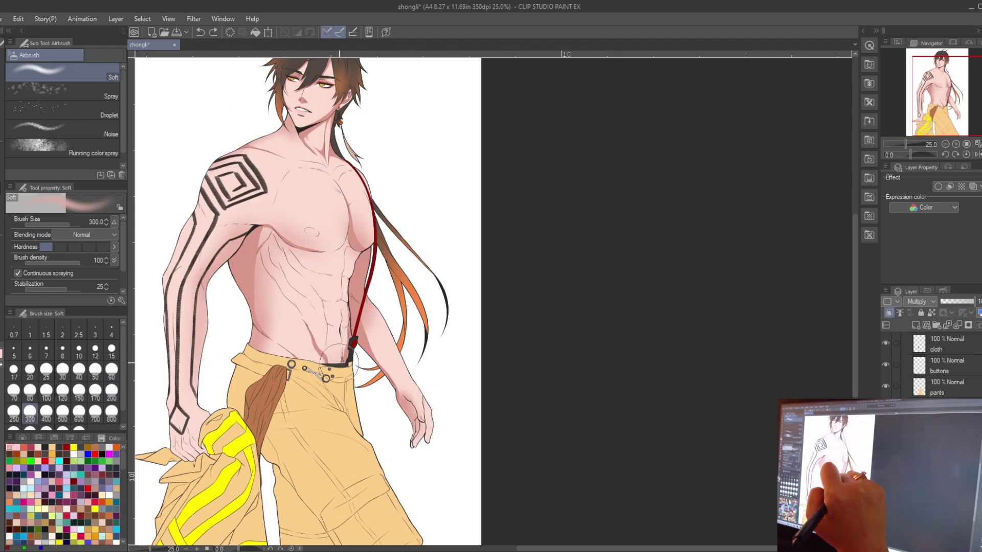
Paint hard shadows between the abdominal muscles with the Turnip pen at size 50, undoing unwanted strokes.
{"action": "key", "text": "p"}
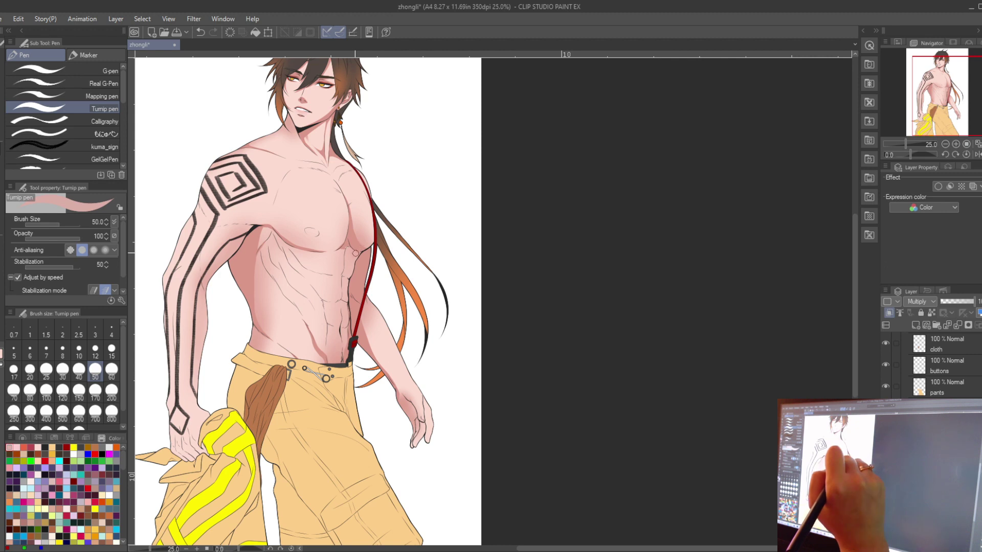
{"action": "key", "text": "ctrl+z"}
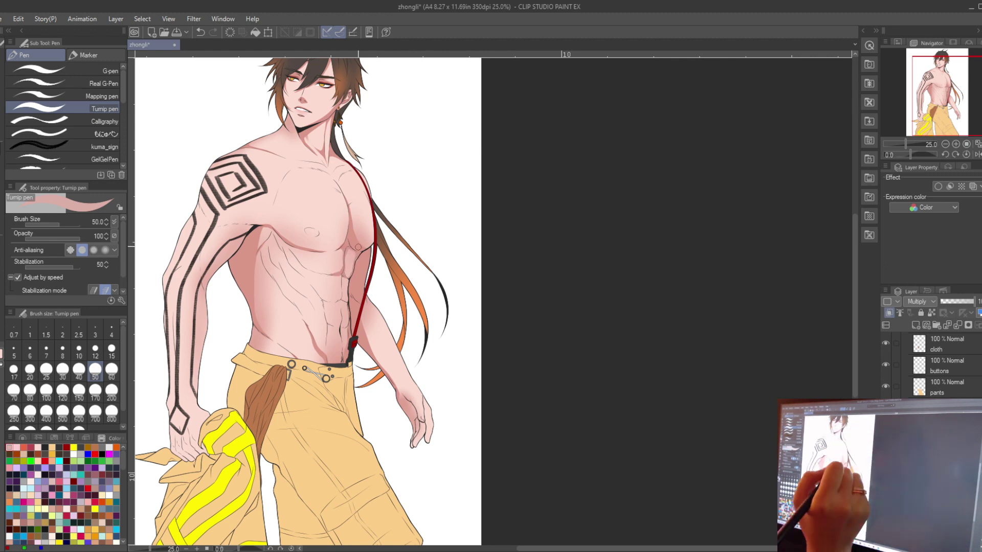
{"action": "key", "text": "ctrl+z"}
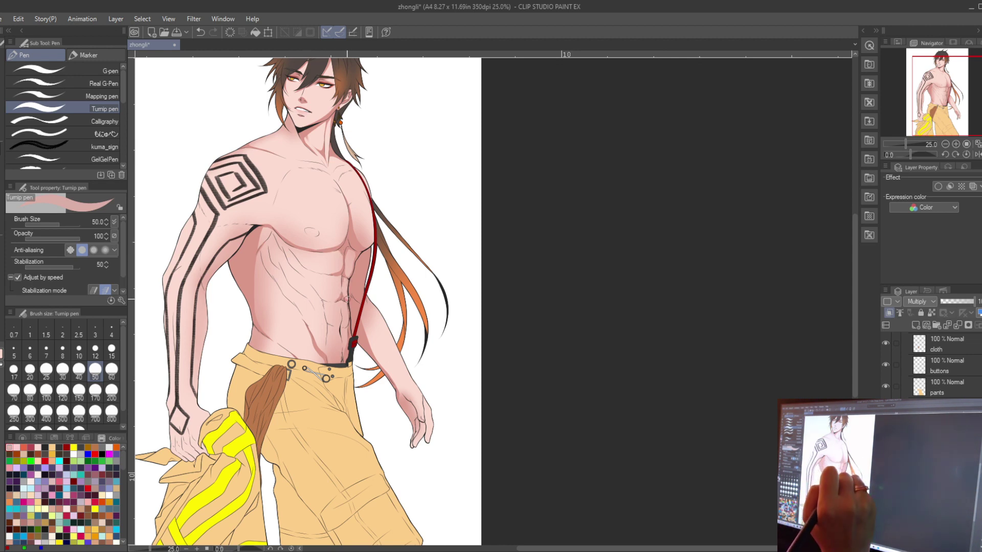
{"action": "left_click_drag", "start_coordinate": [342, 303], "coordinate": [482, 297]}
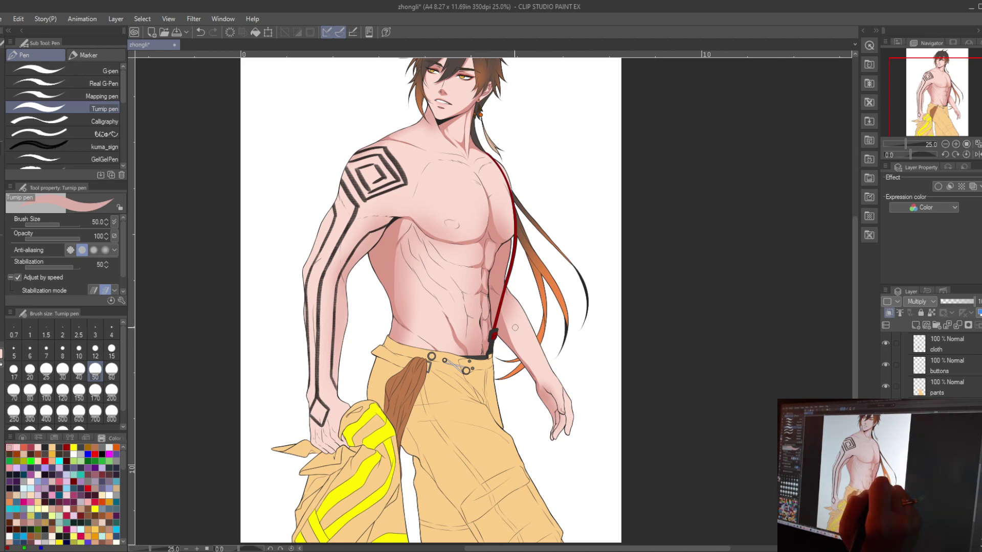
Shade the rib and side-muscle creases below the near pectoral with the Turnip pen at size 50.
{"action": "mouse_move", "coordinate": [417, 246]}
{"action": "left_mouse_down"}
{"action": "mouse_move", "coordinate": [397, 224]}
{"action": "mouse_move", "coordinate": [426, 232]}
{"action": "left_mouse_up"}
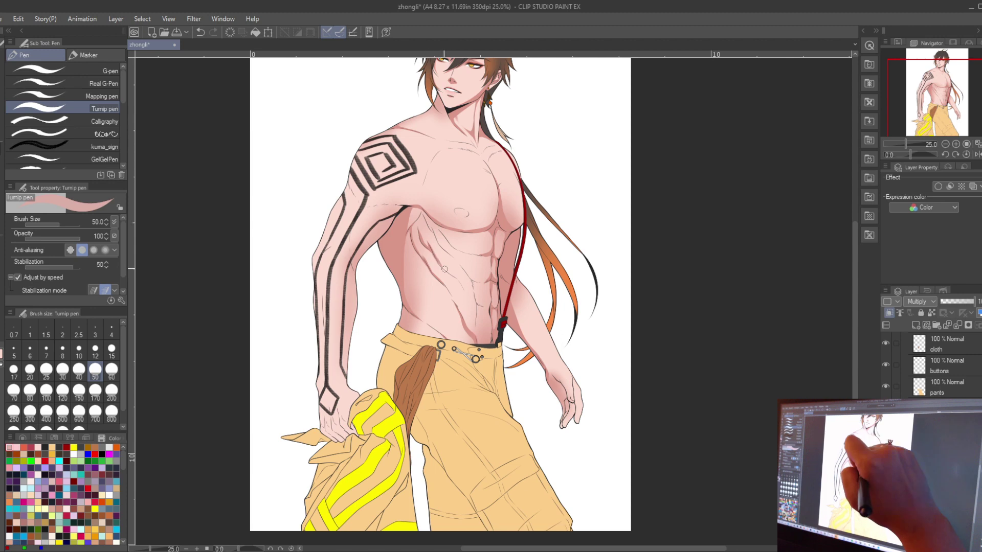
{"action": "left_click", "coordinate": [422, 210]}
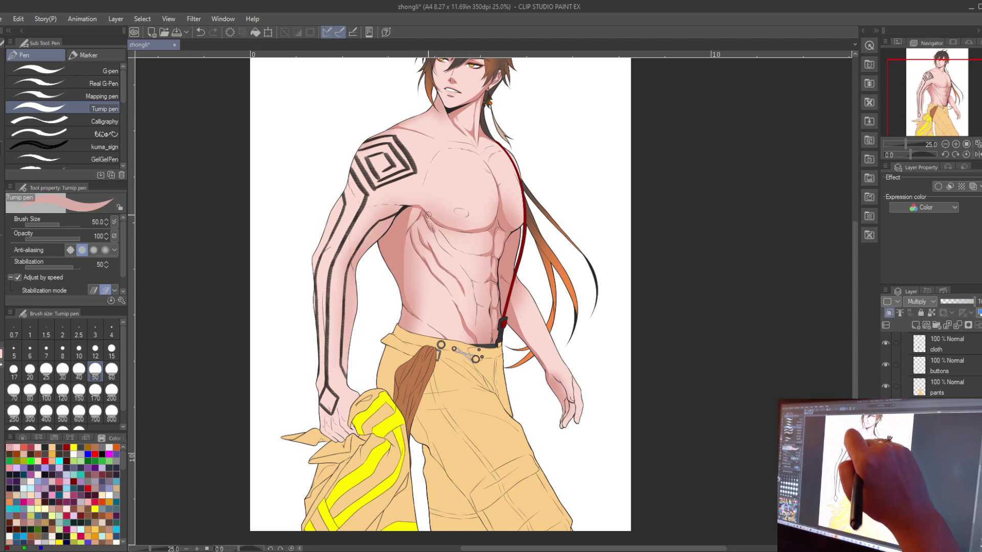
{"action": "left_click_drag", "start_coordinate": [485, 235], "coordinate": [440, 219]}
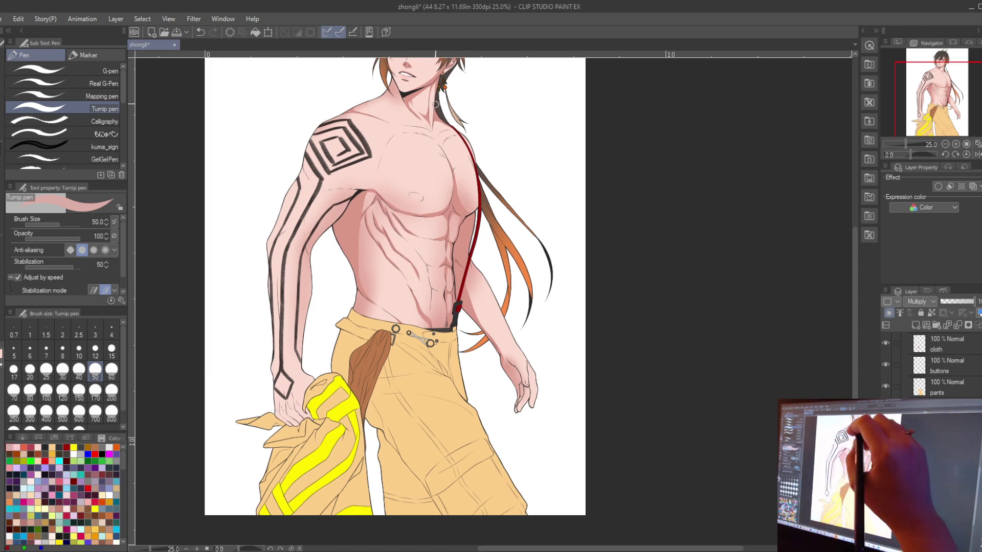
{"action": "left_click_drag", "start_coordinate": [445, 179], "coordinate": [471, 175]}
Add soft shading across the torso and chest with the Soft airbrush, varying the size between 120 and 170.
{"action": "key", "text": "b"}
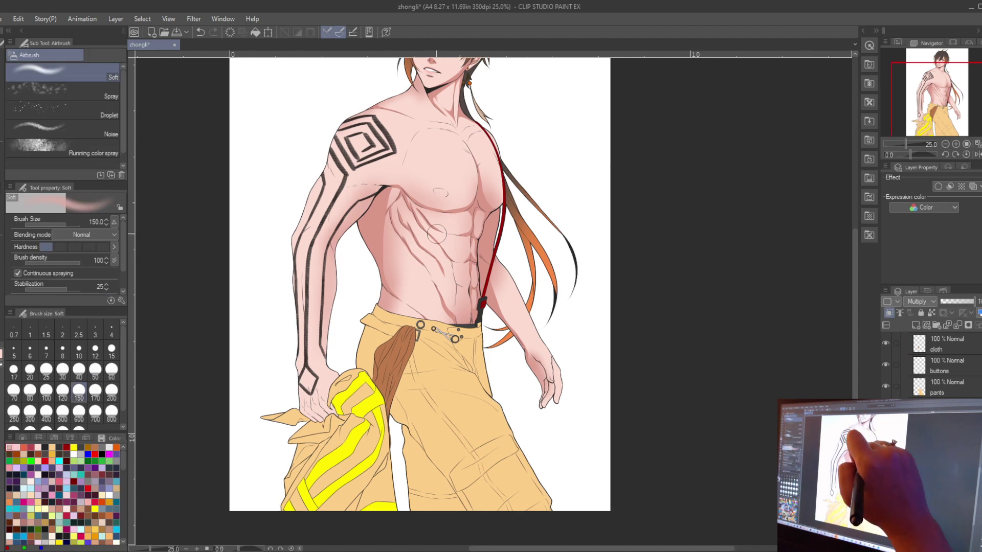
{"action": "mouse_move", "coordinate": [442, 257]}
{"action": "left_mouse_down"}
{"action": "mouse_move", "coordinate": [410, 228]}
{"action": "mouse_move", "coordinate": [428, 234]}
{"action": "left_mouse_up"}
{"action": "mouse_move", "coordinate": [415, 303]}
{"action": "left_mouse_down"}
{"action": "mouse_move", "coordinate": [368, 286]}
{"action": "mouse_move", "coordinate": [481, 312]}
{"action": "left_mouse_up"}
{"action": "key", "text": "m"}
{"action": "key", "text": "b"}
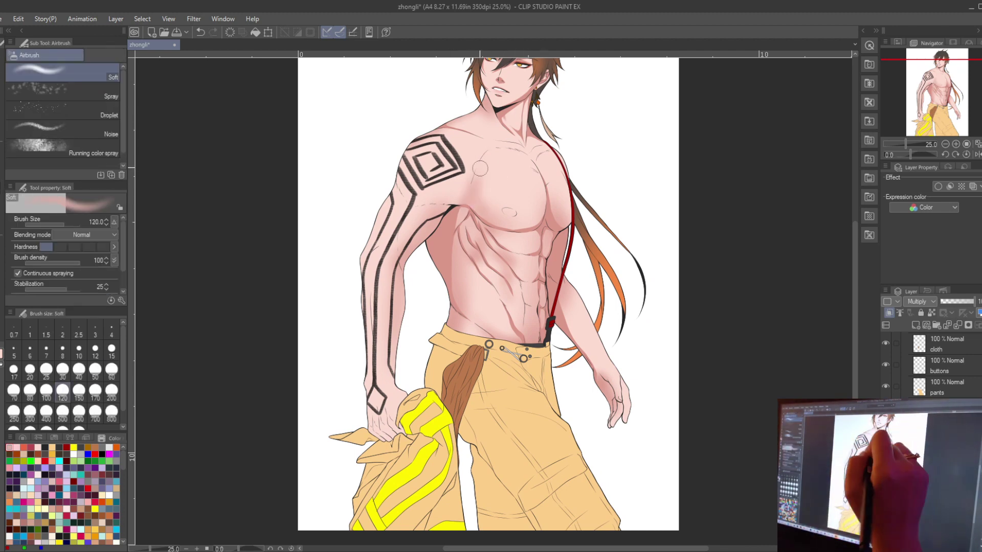
{"action": "left_click_drag", "start_coordinate": [557, 202], "coordinate": [540, 240]}
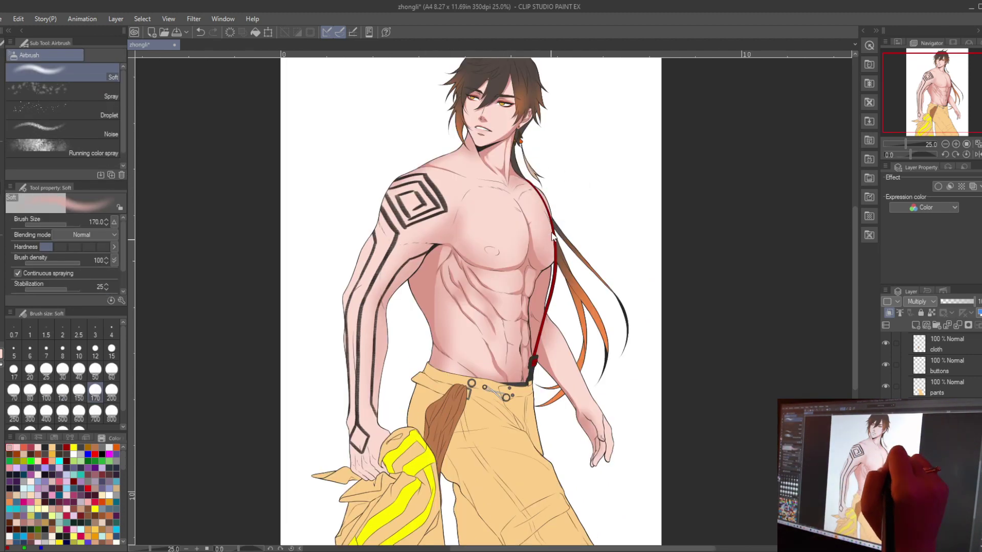
Paint hard shadows along the collarbones and upper chest with the Turnip pen at size 50.
{"action": "key", "text": "p"}
{"action": "key", "text": "m"}
{"action": "left_click_drag", "start_coordinate": [496, 210], "coordinate": [481, 251]}
{"action": "key", "text": "p"}
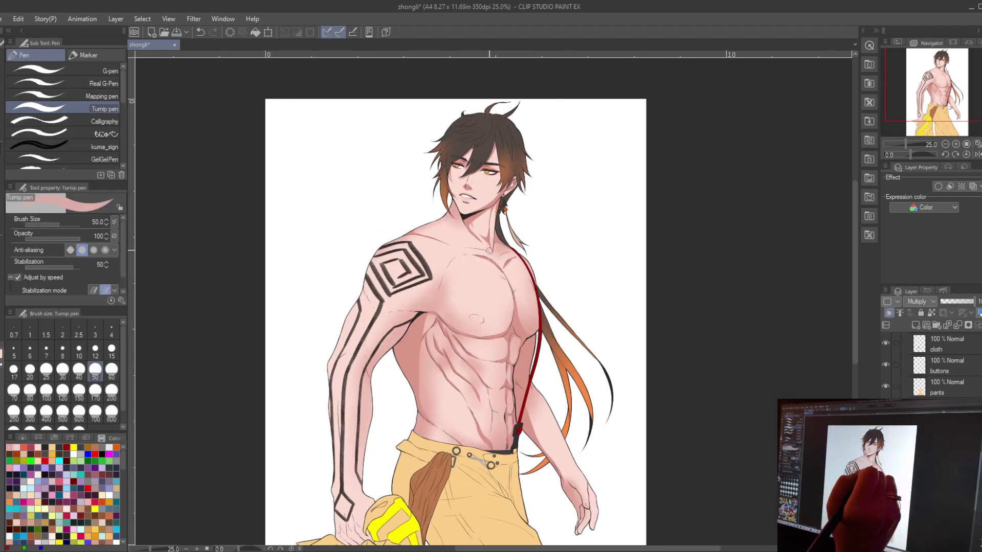
Check the figure in a mirrored view and shade the inner edge of the tattooed arm.
{"action": "key", "text": "h"}
{"action": "key", "text": "h"}
{"action": "left_click_drag", "start_coordinate": [410, 279], "coordinate": [410, 208]}
{"action": "left_click_drag", "start_coordinate": [350, 259], "coordinate": [404, 259]}
{"action": "key", "text": "m"}
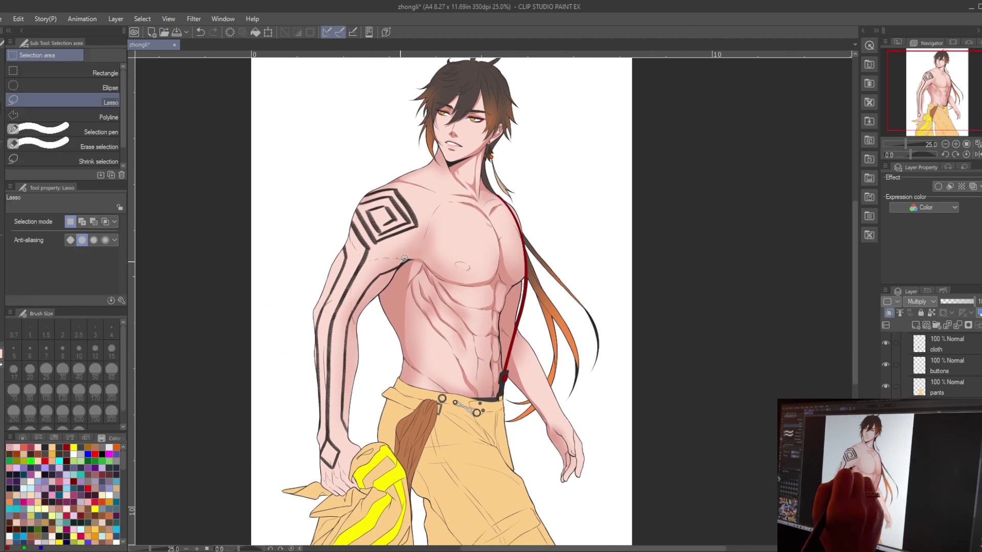
{"action": "scroll", "coordinate": [362, 324], "scroll_direction": "up", "scroll_amount": 2}
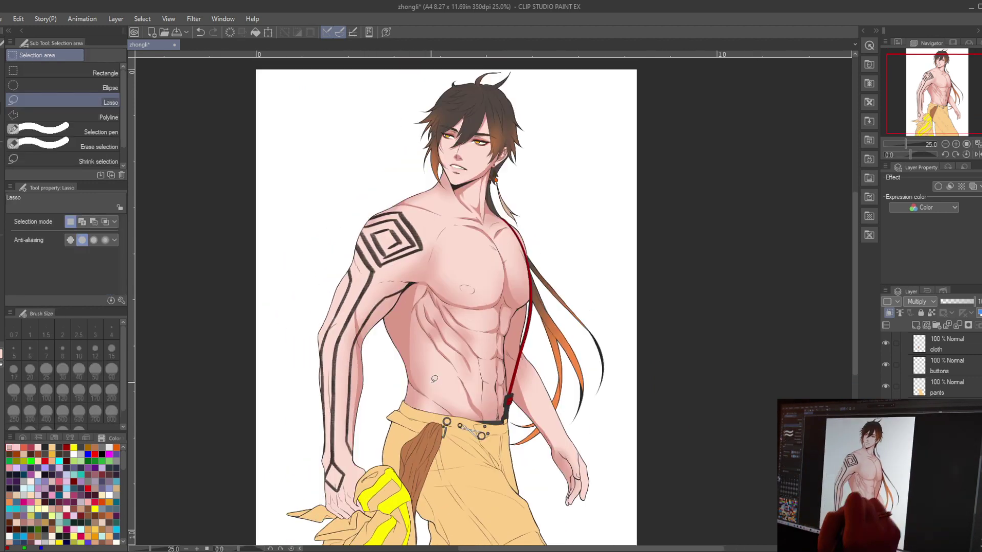
Lasso narrow shadow shapes along the tattooed upper arm and forearm and fill them with the shading colour.
{"action": "left_click_drag", "start_coordinate": [403, 280], "coordinate": [358, 271]}
{"action": "left_click_drag", "start_coordinate": [363, 231], "coordinate": [402, 204]}
{"action": "key", "text": "ctrl+d"}
{"action": "mouse_move", "coordinate": [382, 336]}
{"action": "left_mouse_down"}
{"action": "mouse_move", "coordinate": [432, 259]}
{"action": "mouse_move", "coordinate": [412, 233]}
{"action": "mouse_move", "coordinate": [423, 225]}
{"action": "mouse_move", "coordinate": [415, 235]}
{"action": "left_mouse_up"}
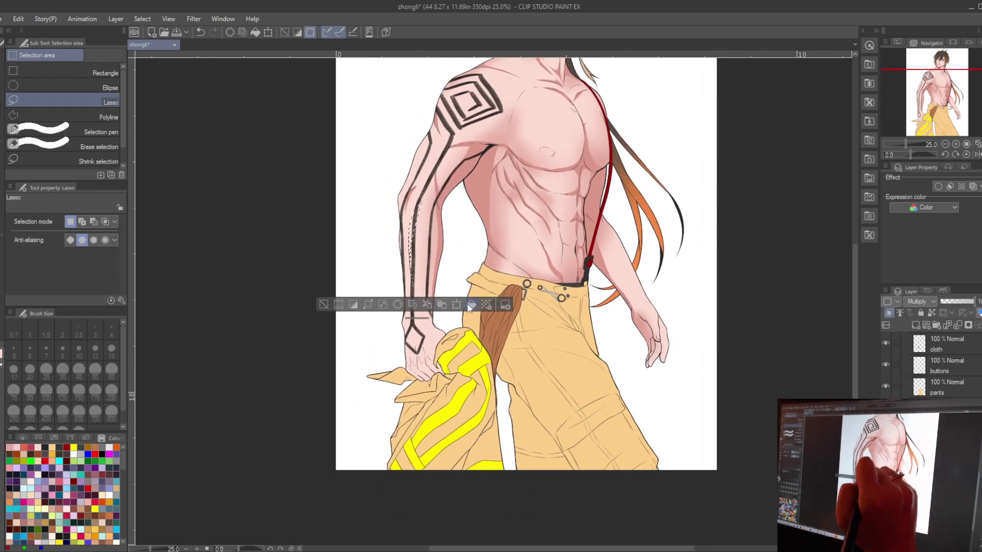
{"action": "scroll", "coordinate": [434, 225], "scroll_direction": "down", "scroll_amount": 4}
{"action": "key", "text": "ctrl+d"}
{"action": "key", "text": "b"}
{"action": "key", "text": "b"}
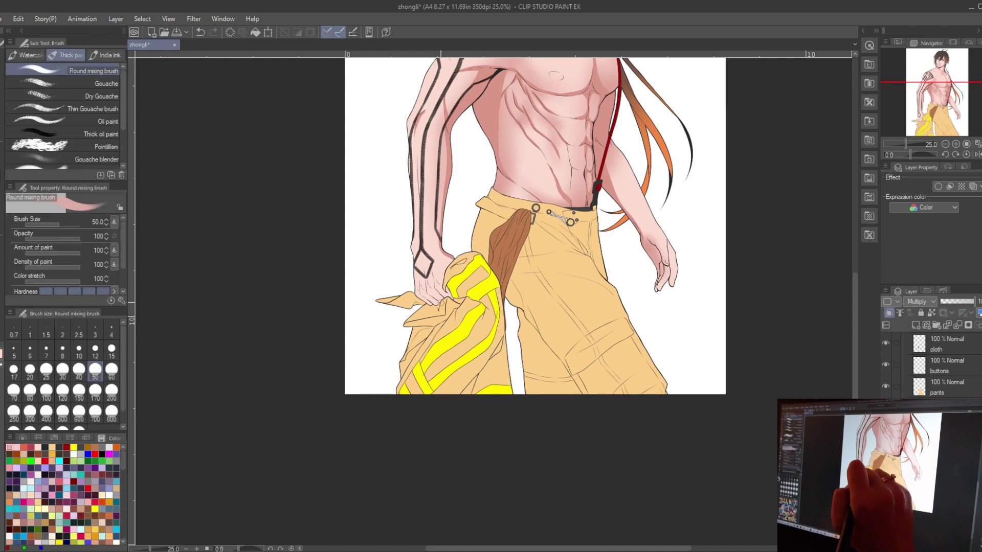
Lasso and shade the back of the hand gripping the cloth, adding hard shadows beside the cloth with the Turnip pen.
{"action": "left_click_drag", "start_coordinate": [635, 290], "coordinate": [547, 281]}
{"action": "key", "text": "minus"}
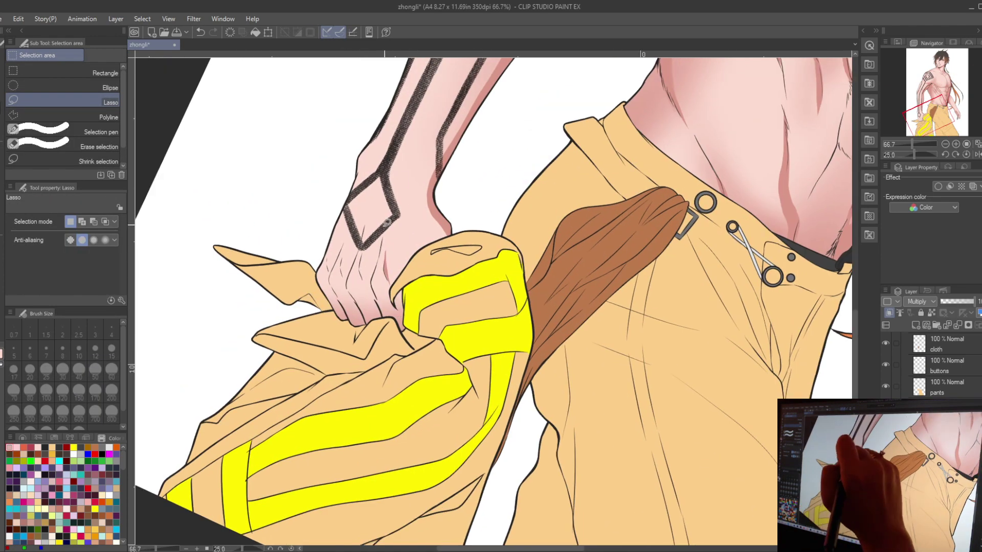
{"action": "key", "text": "minus"}
{"action": "left_click_drag", "start_coordinate": [391, 299], "coordinate": [408, 218]}
{"action": "mouse_move", "coordinate": [402, 307]}
{"action": "left_mouse_down"}
{"action": "mouse_move", "coordinate": [405, 290]}
{"action": "mouse_move", "coordinate": [325, 286]}
{"action": "left_mouse_up"}
{"action": "key", "text": "p"}
{"action": "key", "text": "h"}
{"action": "key", "text": "h"}
{"action": "left_click_drag", "start_coordinate": [538, 242], "coordinate": [514, 328]}
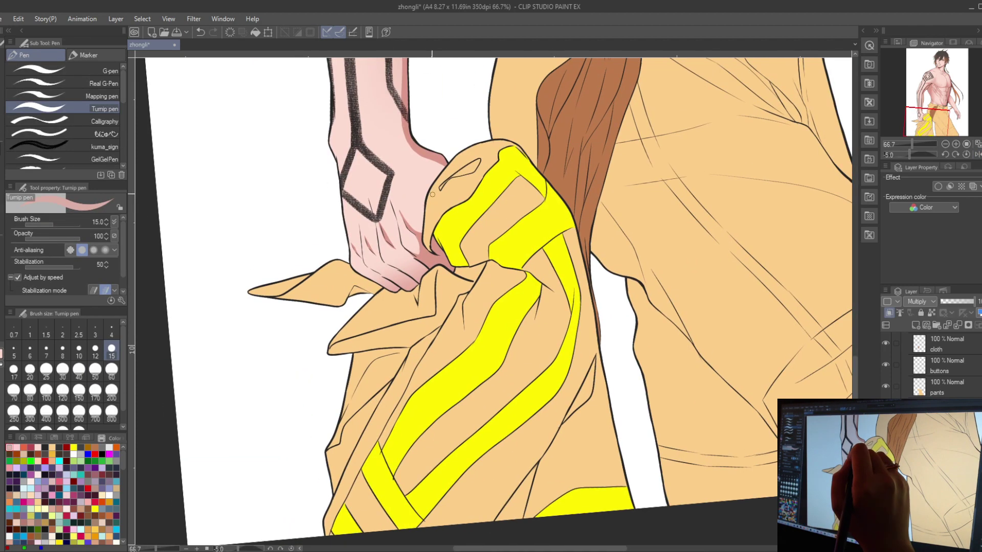
Shade the knuckles and curled fingers of the gripping hand using Lasso shapes and the Turnip pen at size 15.
{"action": "left_click_drag", "start_coordinate": [431, 194], "coordinate": [459, 159]}
{"action": "key", "text": "l"}
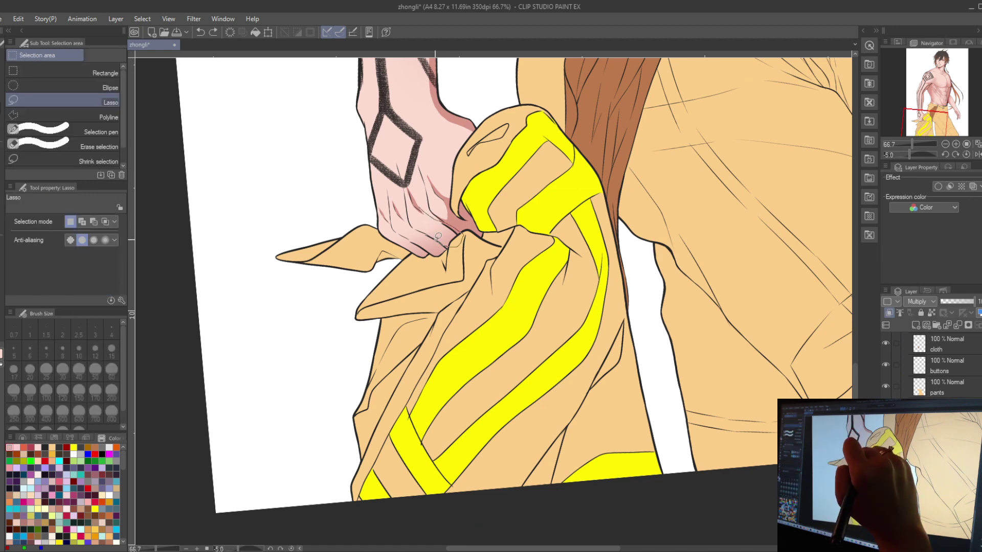
{"action": "key", "text": "p"}
{"action": "key", "text": "l"}
{"action": "mouse_move", "coordinate": [397, 228]}
{"action": "left_mouse_down"}
{"action": "mouse_move", "coordinate": [429, 295]}
{"action": "mouse_move", "coordinate": [419, 323]}
{"action": "left_mouse_up"}
{"action": "key", "text": "p"}
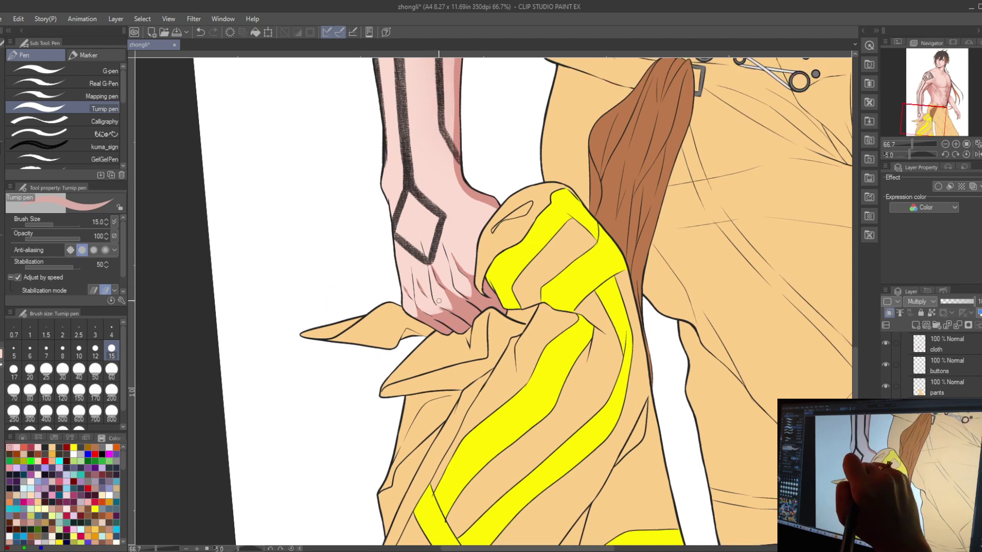
{"action": "key", "text": "b"}
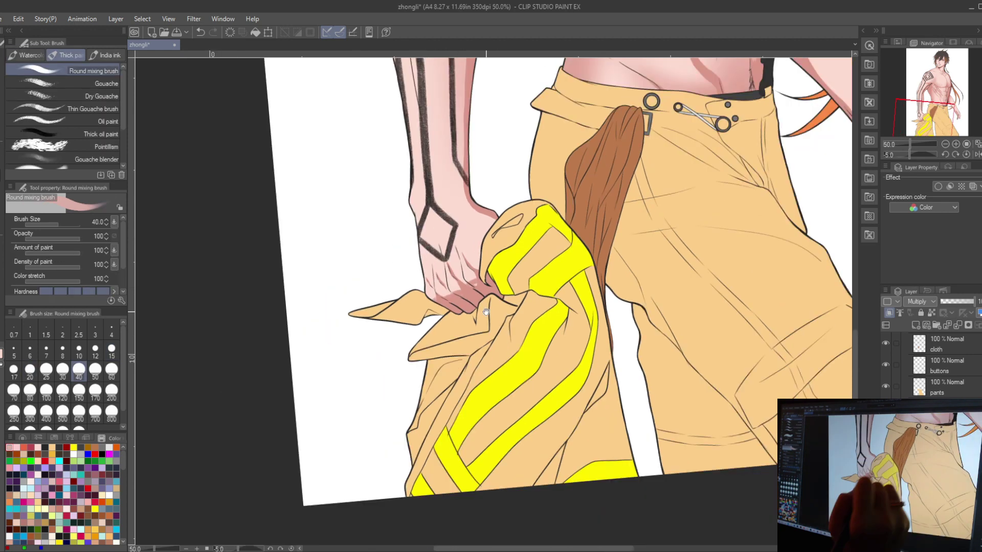
{"action": "key", "text": "ctrl+minus"}
{"action": "key", "text": "ctrl+minus"}
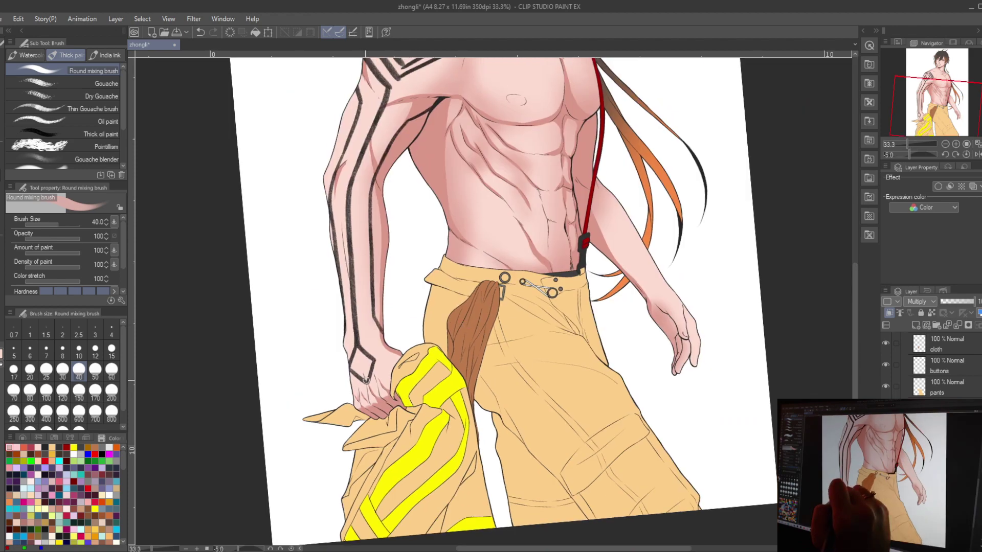
Lasso and shade the palm of the far hand, refining the fingers with the Turnip pen at size 30.
{"action": "left_click_drag", "start_coordinate": [364, 412], "coordinate": [190, 450]}
{"action": "key", "text": "m"}
{"action": "left_click_drag", "start_coordinate": [501, 351], "coordinate": [503, 353]}
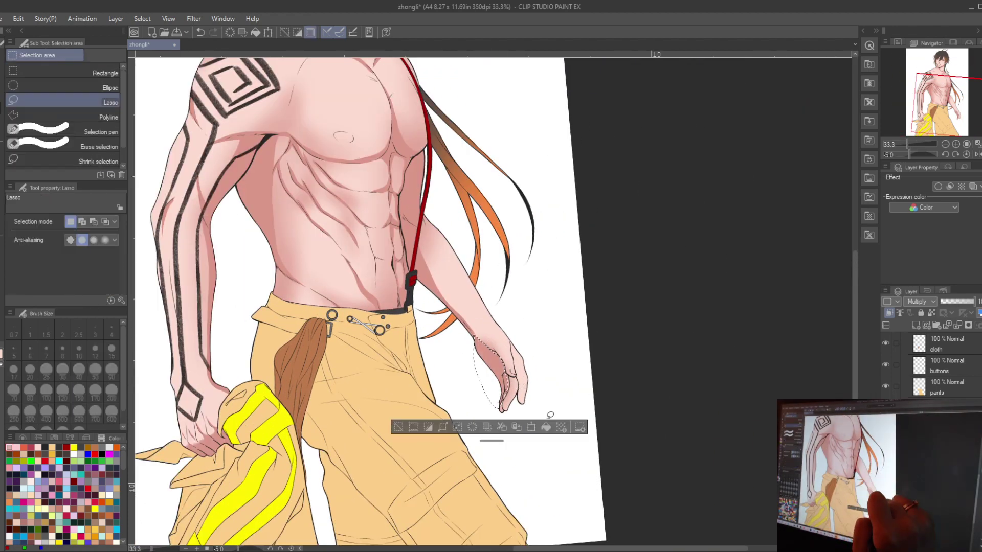
{"action": "key", "text": "p"}
{"action": "key", "text": "ctrl+at"}
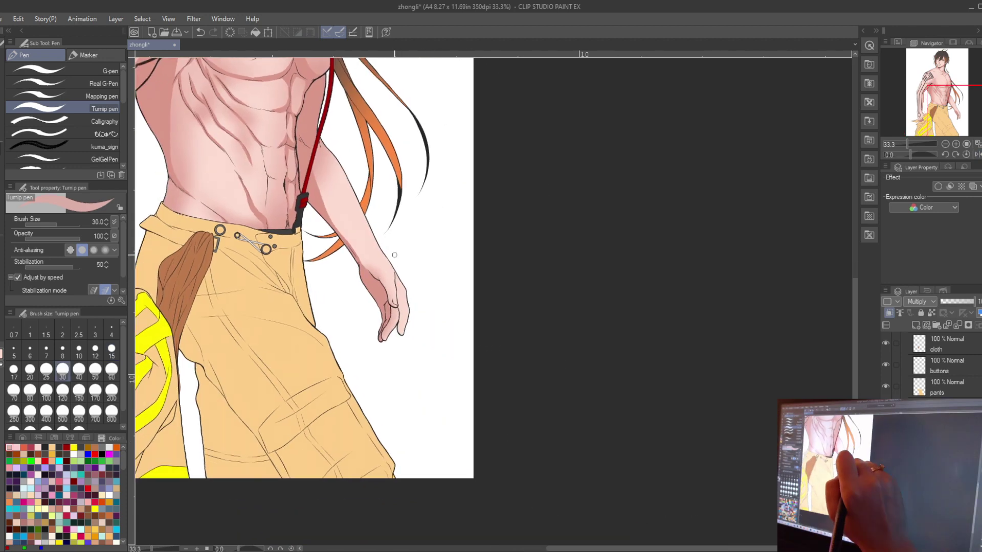
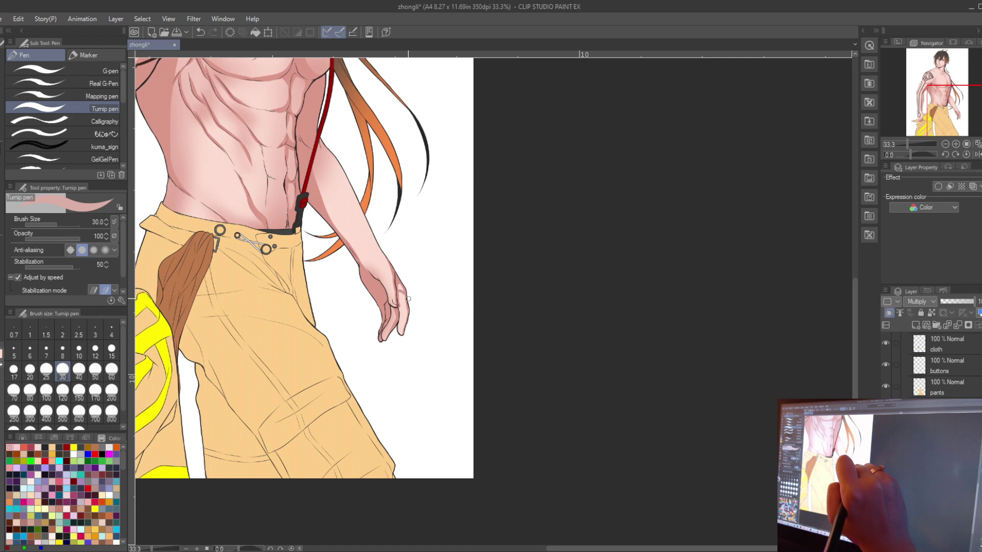
Add hard shadows to the lower abdominal creases with the Turnip pen at size 30.
{"action": "mouse_move", "coordinate": [394, 312]}
{"action": "left_mouse_down"}
{"action": "mouse_move", "coordinate": [463, 406]}
{"action": "mouse_move", "coordinate": [566, 428]}
{"action": "mouse_move", "coordinate": [574, 478]}
{"action": "left_mouse_up"}
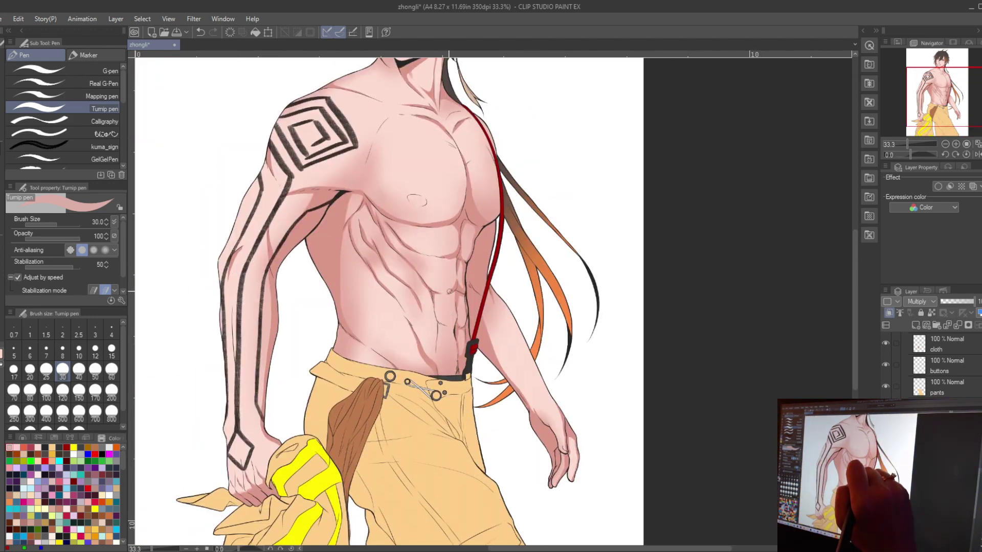
{"action": "left_click_drag", "start_coordinate": [438, 348], "coordinate": [443, 379]}
{"action": "key", "text": "ctrl+minus"}
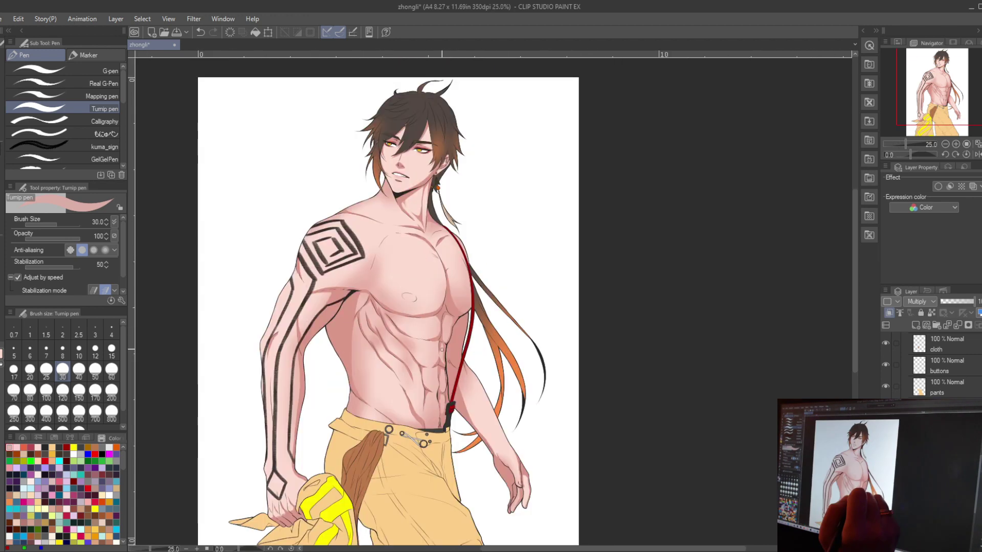
{"action": "left_click_drag", "start_coordinate": [409, 286], "coordinate": [430, 325]}
{"action": "key", "text": "b"}
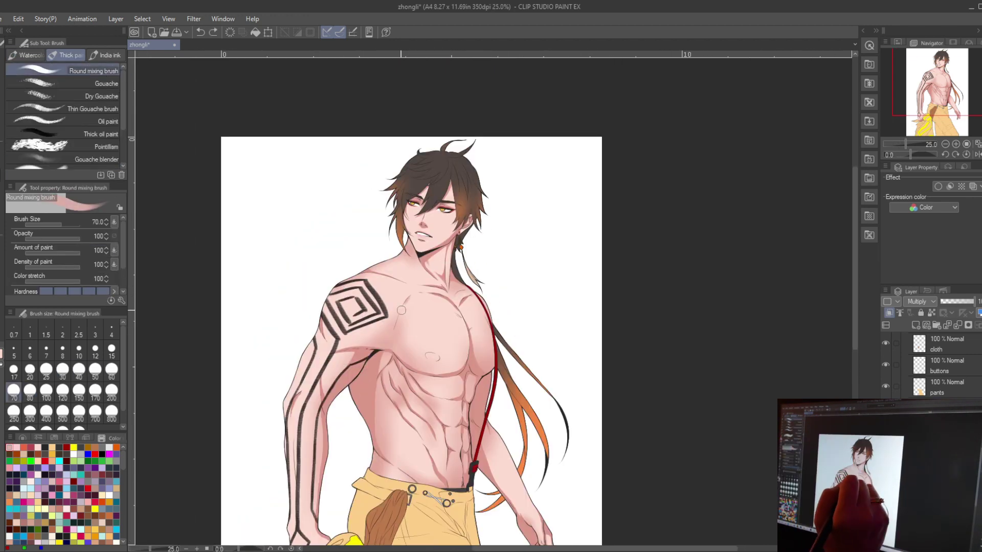
Pick a pink from the additional color set and colour the near nipple with the Soft airbrush at size 80.
{"action": "left_click_drag", "start_coordinate": [489, 276], "coordinate": [485, 243]}
{"action": "left_click", "coordinate": [56, 438]}
{"action": "key", "text": "b"}
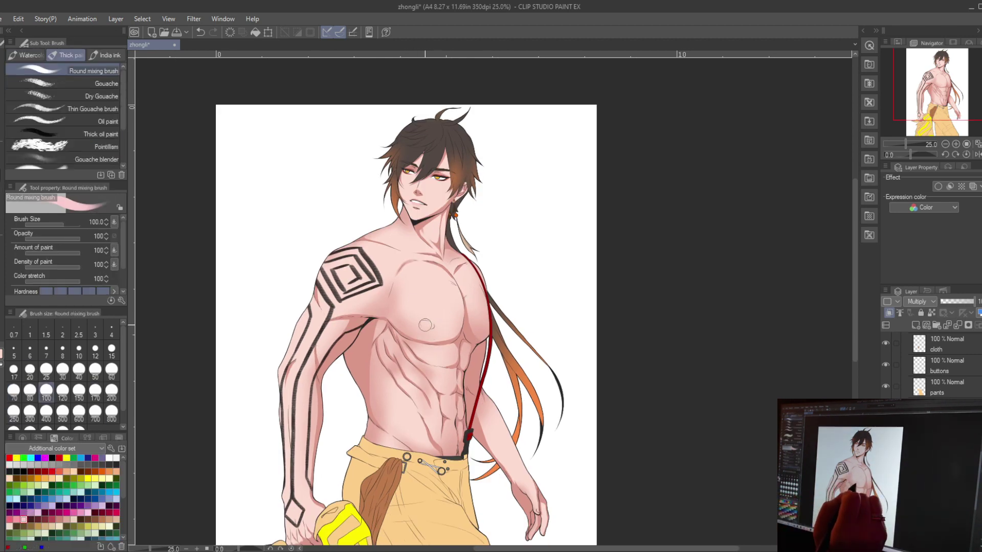
{"action": "left_click", "coordinate": [16, 520]}
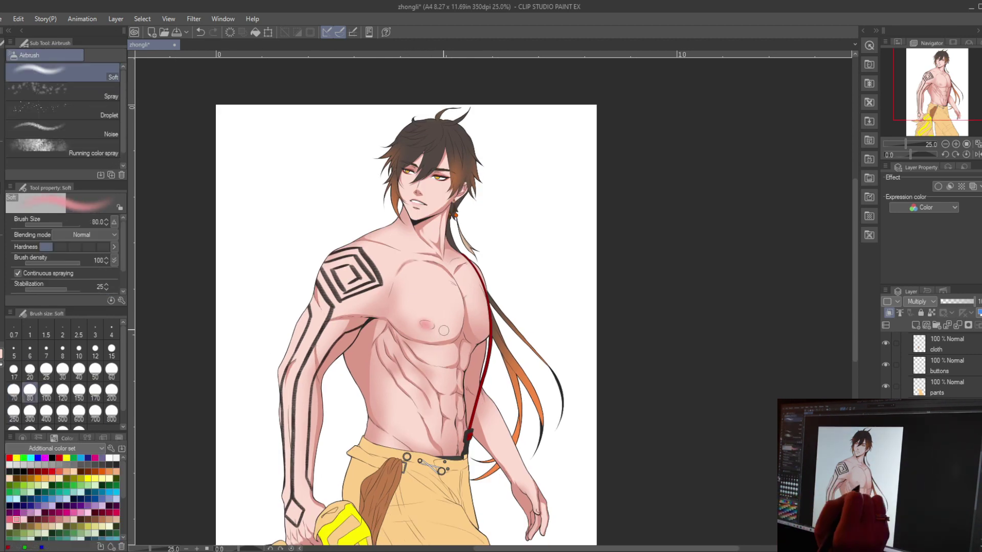
Tint the shoulder and torso softly with the same pink, using the Soft airbrush at sizes 400 and 250.
{"action": "key", "text": "bracketright"}
{"action": "key", "text": "bracketright"}
{"action": "key", "text": "bracketright"}
{"action": "key", "text": "bracketright"}
{"action": "key", "text": "bracketright"}
{"action": "key", "text": "bracketright"}
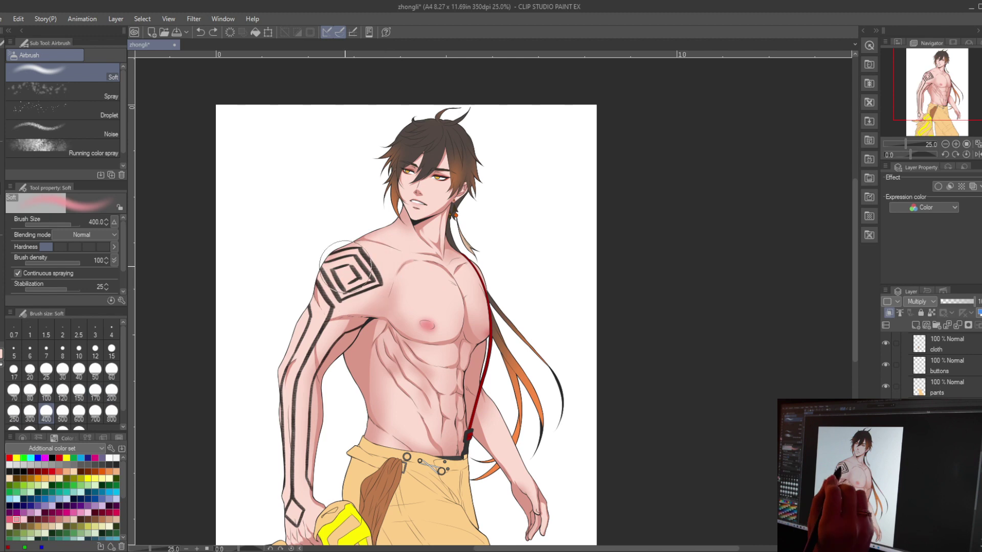
{"action": "left_click_drag", "start_coordinate": [468, 426], "coordinate": [480, 335]}
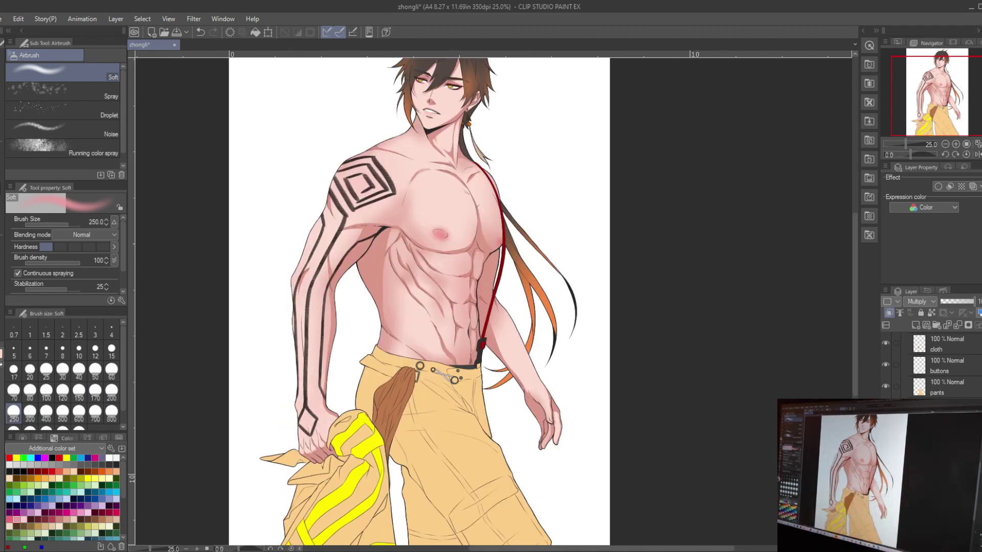
Blend the collarbone and chest shading with the Round mixing brush at size 150 and the Soft airbrush at size 70.
{"action": "key", "text": "b"}
{"action": "left_click_drag", "start_coordinate": [472, 219], "coordinate": [462, 243]}
{"action": "key", "text": "bracketright"}
{"action": "key", "text": "bracketright"}
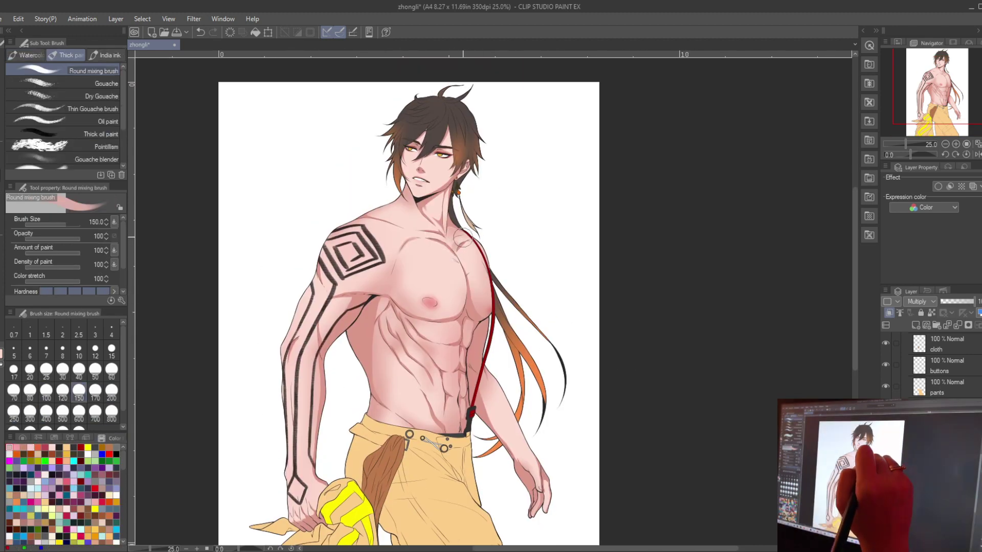
{"action": "key", "text": "b"}
{"action": "left_click_drag", "start_coordinate": [439, 300], "coordinate": [436, 329]}
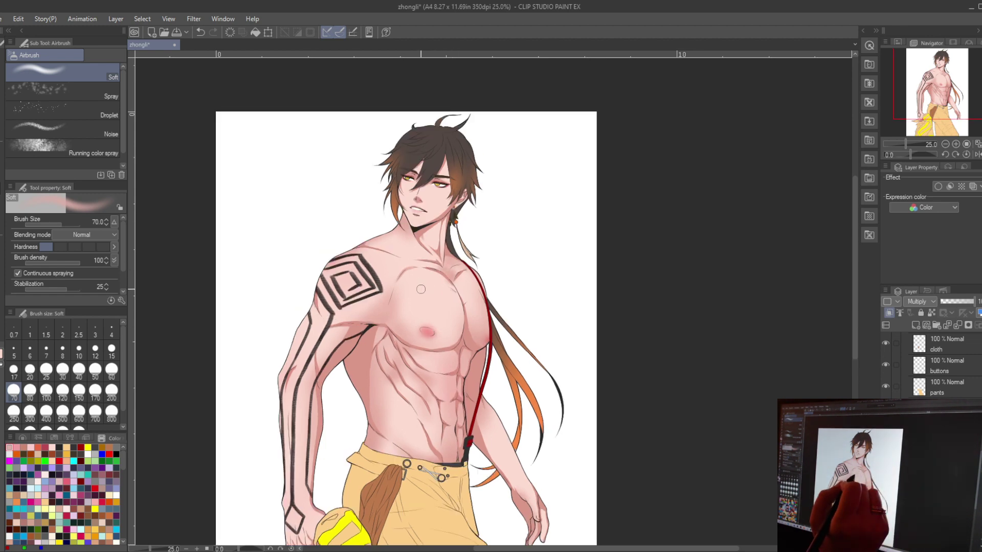
{"action": "key", "text": "b"}
{"action": "left_click_drag", "start_coordinate": [472, 244], "coordinate": [515, 227]}
{"action": "mouse_move", "coordinate": [718, 208]}
{"action": "left_mouse_down"}
{"action": "mouse_move", "coordinate": [776, 204]}
{"action": "mouse_move", "coordinate": [746, 215]}
{"action": "left_mouse_up"}
{"action": "key", "text": "b"}
{"action": "mouse_move", "coordinate": [577, 220]}
{"action": "left_mouse_down"}
{"action": "mouse_move", "coordinate": [532, 208]}
{"action": "mouse_move", "coordinate": [540, 241]}
{"action": "left_mouse_up"}
Deepen the shadows on the torso's side under the tattooed arm and behind the red strap with the Turnip pen and Fill.
{"action": "key", "text": "p"}
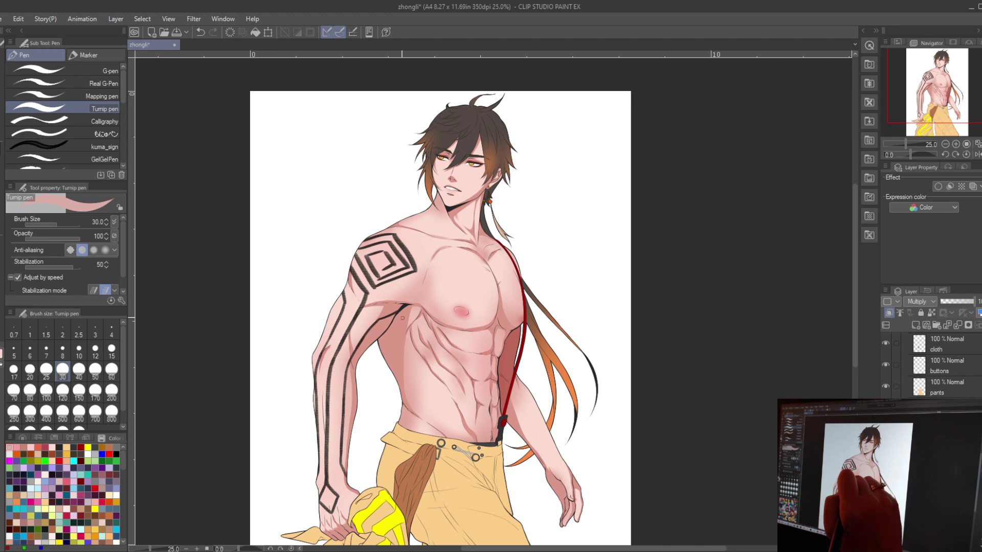
{"action": "key", "text": "g"}
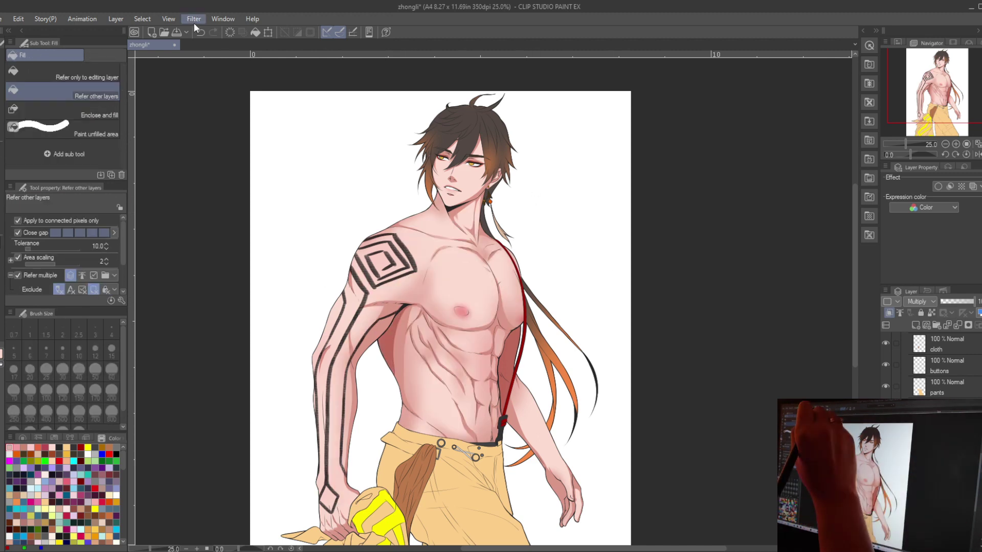
{"action": "key", "text": "p"}
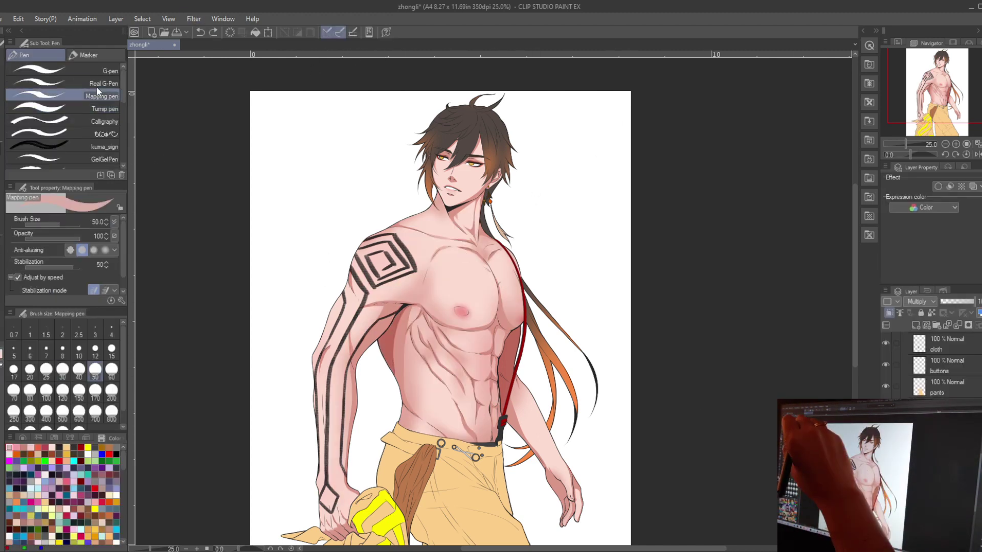
{"action": "key", "text": "bracketright"}
{"action": "key", "text": "bracketright"}
{"action": "key", "text": "bracketright"}
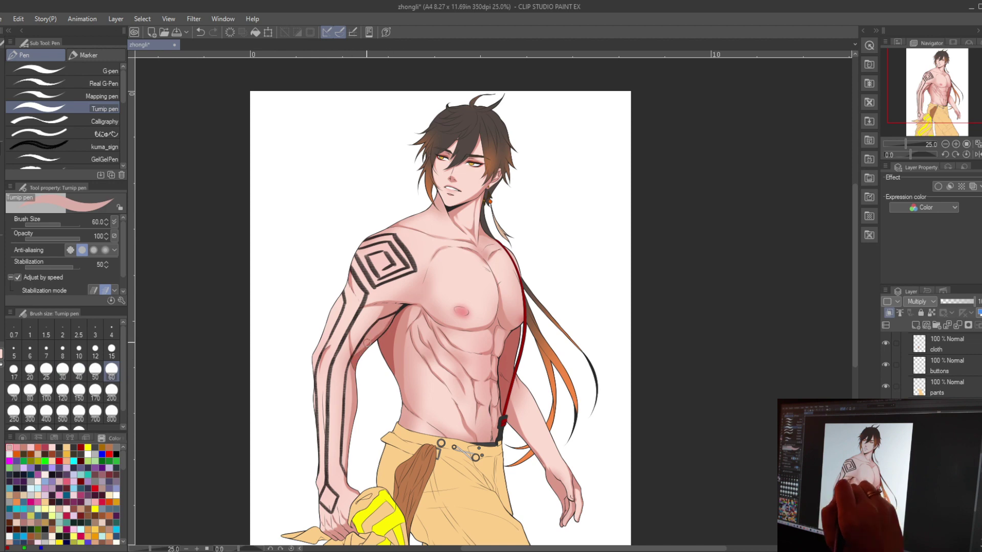
{"action": "left_click_drag", "start_coordinate": [391, 321], "coordinate": [347, 199]}
{"action": "key", "text": "bracketleft"}
{"action": "key", "text": "bracketleft"}
{"action": "key", "text": "bracketleft"}
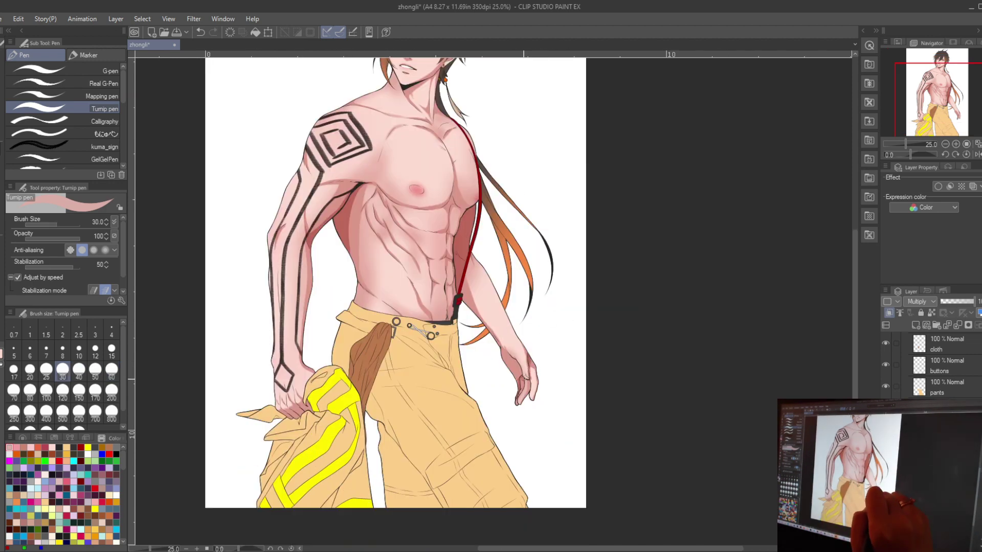
Paint deeper shadows on the neck under the chin and around the ear with Lasso and the Turnip pen at size 30.
{"action": "left_click_drag", "start_coordinate": [524, 399], "coordinate": [567, 438]}
{"action": "scroll", "coordinate": [424, 257], "scroll_direction": "up", "scroll_amount": 2}
{"action": "key", "text": "m"}
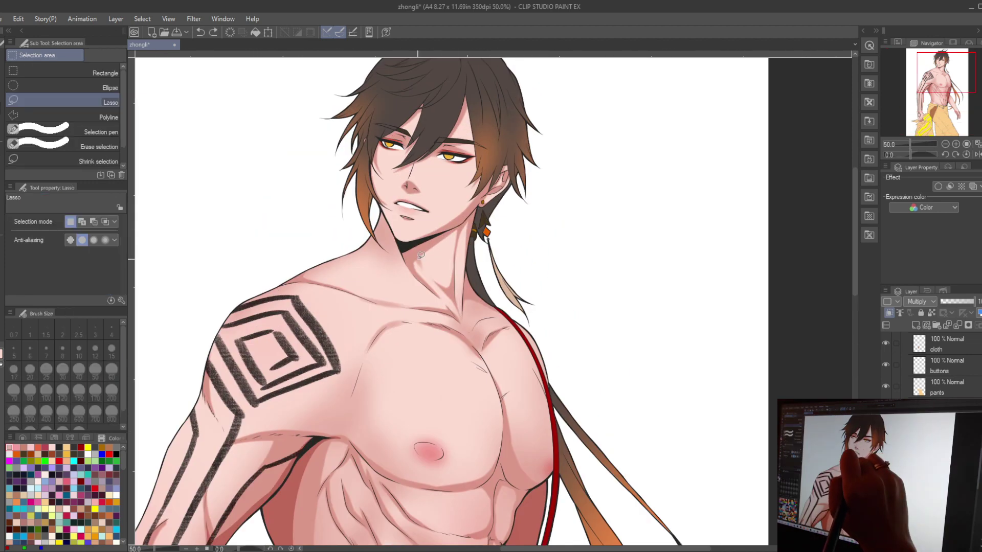
{"action": "key", "text": "p"}
{"action": "left_click_drag", "start_coordinate": [411, 263], "coordinate": [389, 279]}
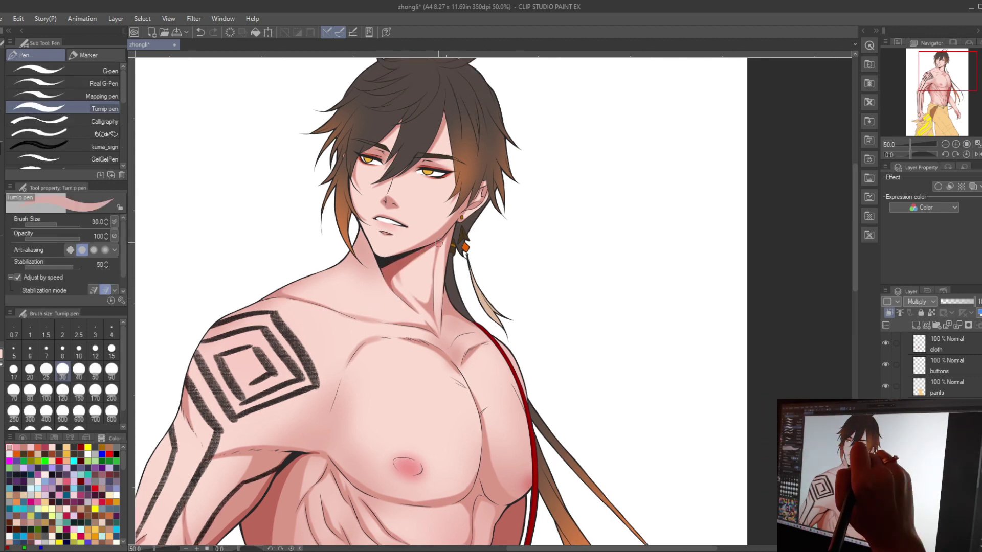
{"action": "scroll", "coordinate": [432, 241], "scroll_direction": "up", "scroll_amount": 1}
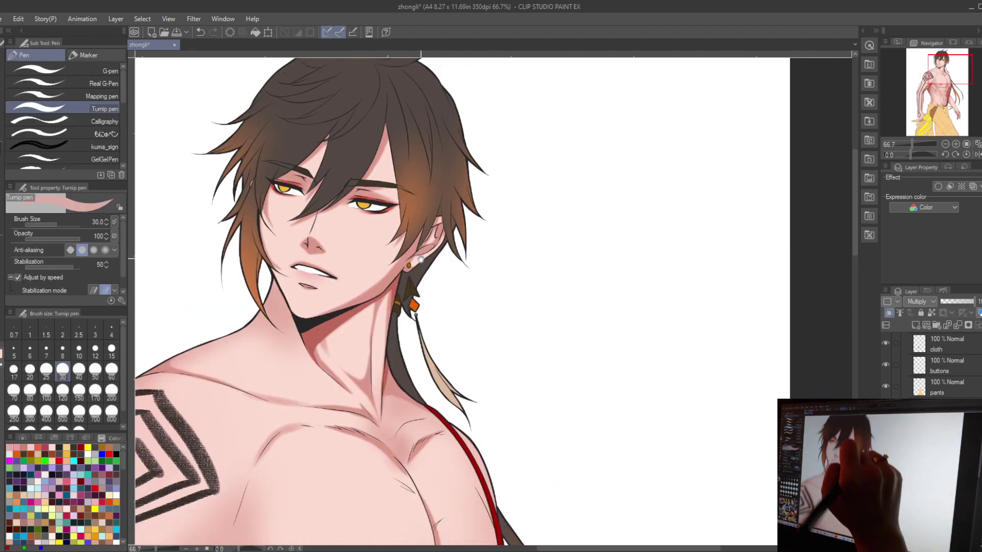
{"action": "key", "text": "m"}
{"action": "mouse_move", "coordinate": [396, 293]}
{"action": "left_mouse_down"}
{"action": "mouse_move", "coordinate": [420, 242]}
{"action": "mouse_move", "coordinate": [413, 290]}
{"action": "left_mouse_up"}
{"action": "key", "text": "p"}
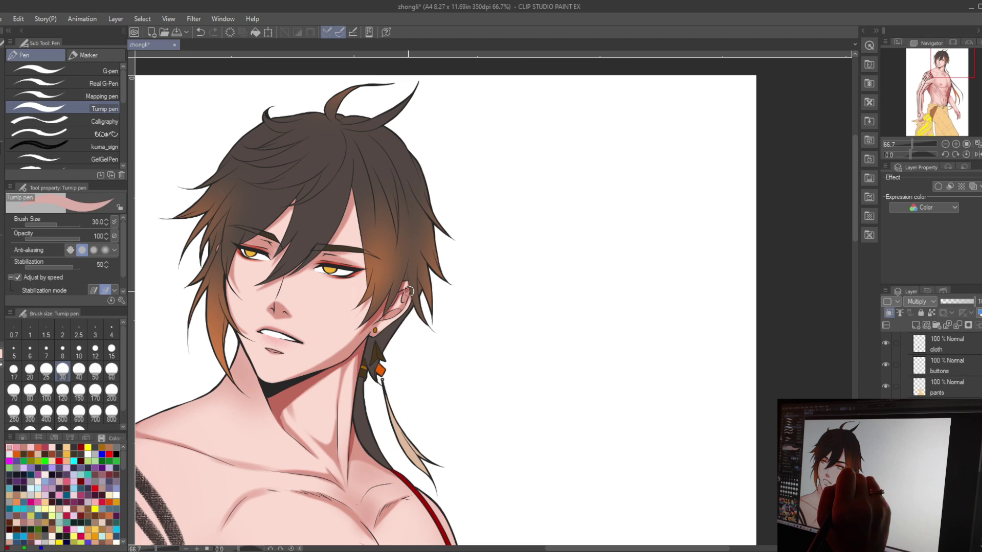
Strengthen the shadow along the sternum and the far pectoral's inner edge with the Turnip pen at size 30.
{"action": "scroll", "coordinate": [403, 304], "scroll_direction": "down", "scroll_amount": 1}
{"action": "left_click_drag", "start_coordinate": [405, 416], "coordinate": [386, 298]}
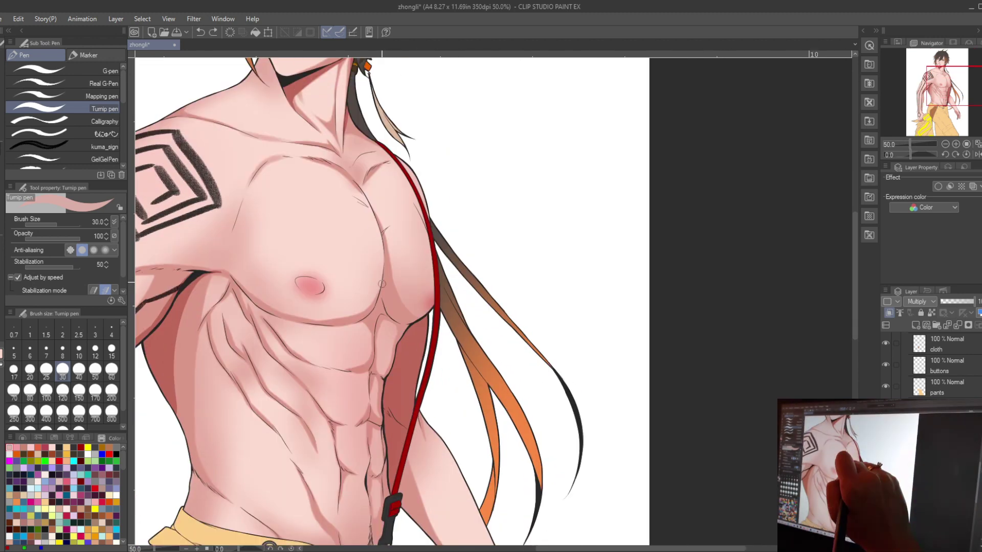
{"action": "left_click_drag", "start_coordinate": [388, 306], "coordinate": [430, 303]}
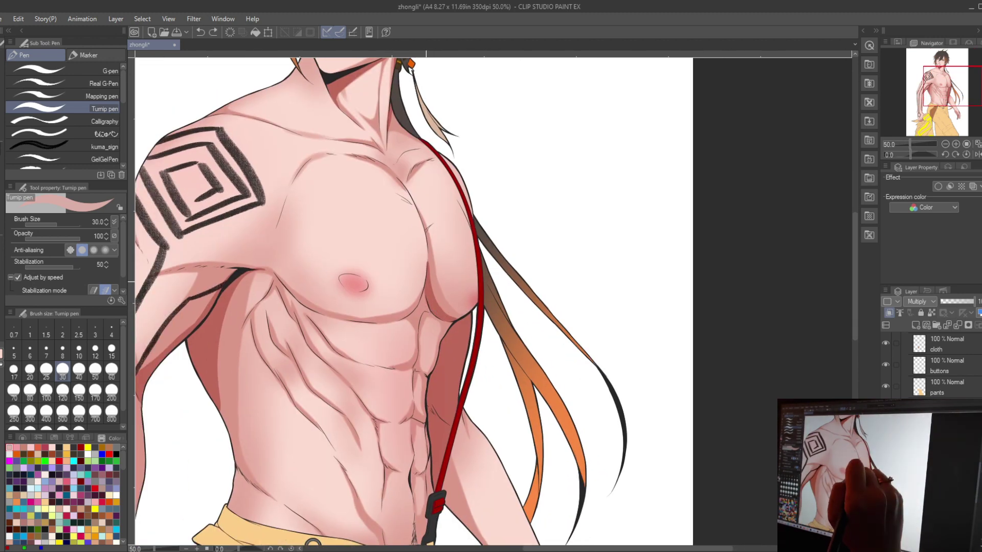
{"action": "left_click_drag", "start_coordinate": [444, 267], "coordinate": [454, 251]}
{"action": "scroll", "coordinate": [432, 353], "scroll_direction": "down", "scroll_amount": 2}
{"action": "scroll", "coordinate": [432, 352], "scroll_direction": "up", "scroll_amount": 1}
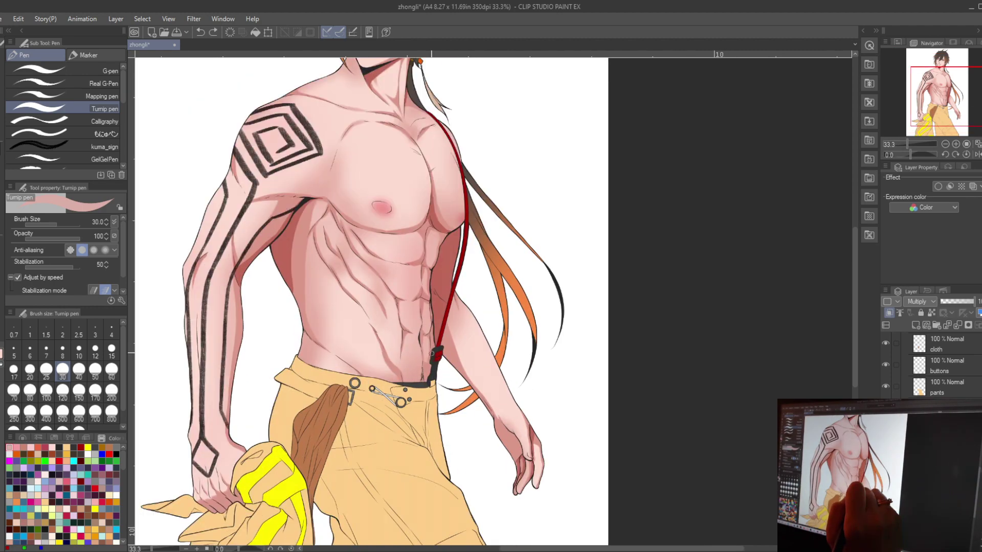
{"action": "scroll", "coordinate": [427, 370], "scroll_direction": "down", "scroll_amount": 1}
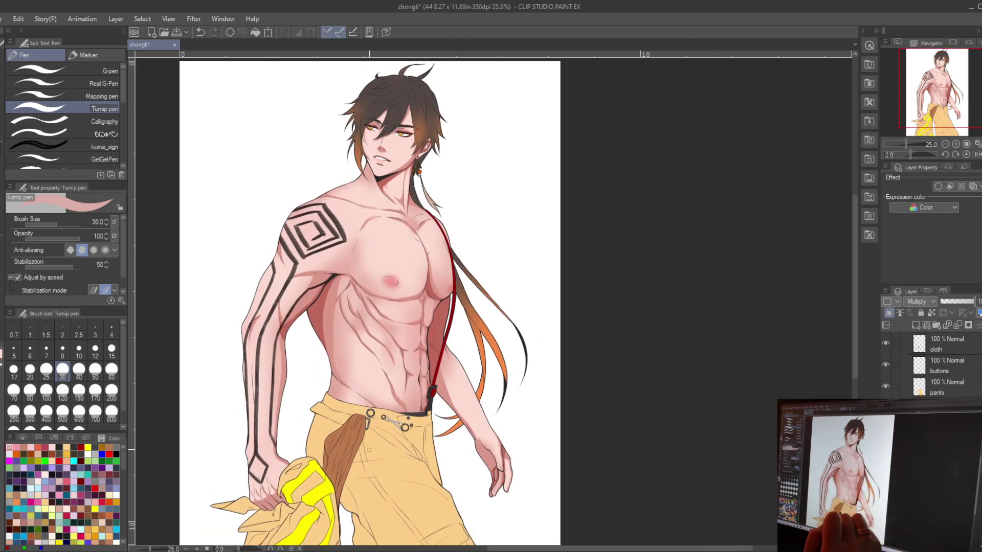
Soften the new sternum and neck shadows with the Round mixing brush at size 150 and the Soft airbrush at size 70.
{"action": "left_click_drag", "start_coordinate": [358, 200], "coordinate": [349, 260]}
{"action": "key", "text": "b"}
{"action": "key", "text": "bracketright"}
{"action": "key", "text": "bracketright"}
{"action": "key", "text": "bracketright"}
{"action": "key", "text": "bracketright"}
{"action": "key", "text": "bracketright"}
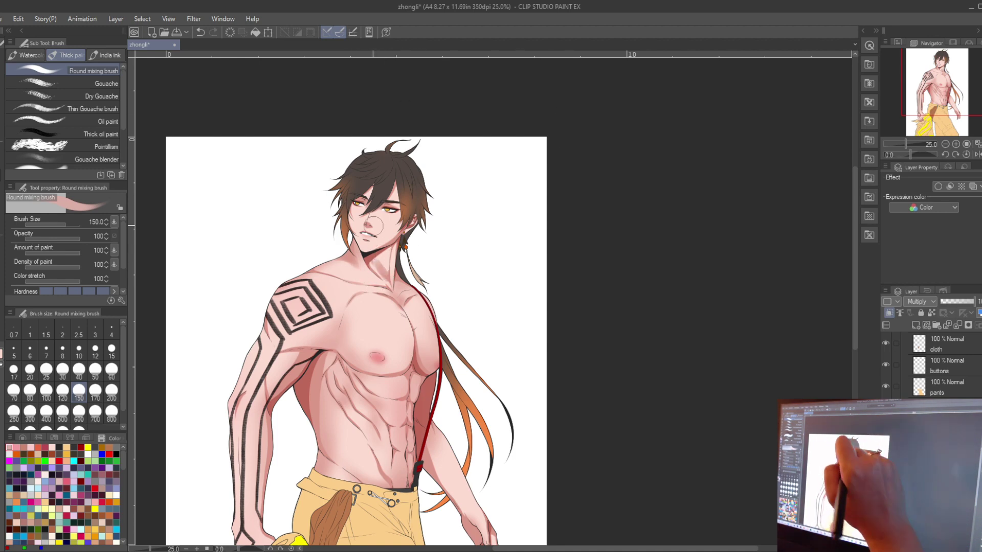
{"action": "key", "text": "b"}
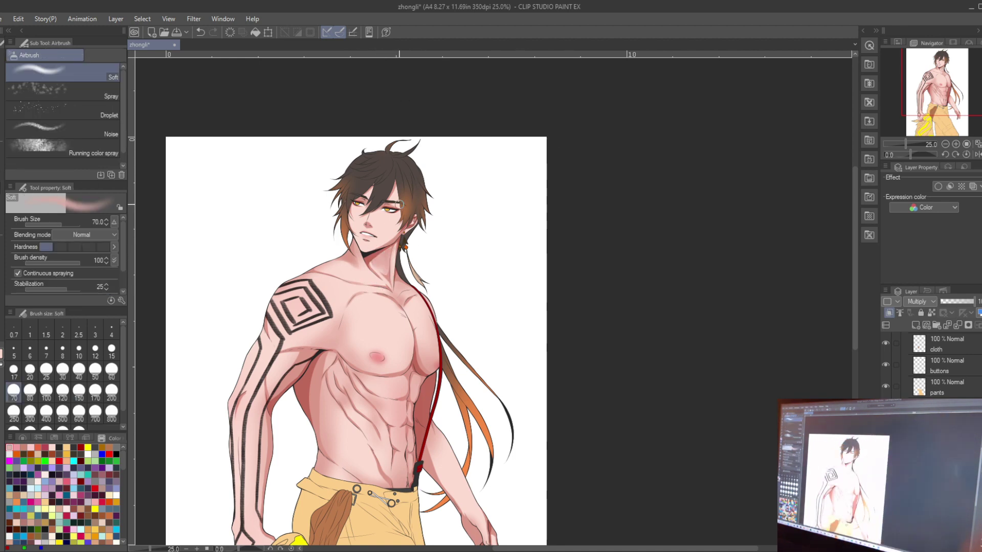
Check the skin shading in a mirrored view and touch up the neck and chest blending with the Round mixing brush at size 60.
{"action": "key", "text": "b"}
{"action": "key", "text": "h"}
{"action": "key", "text": "bracketright"}
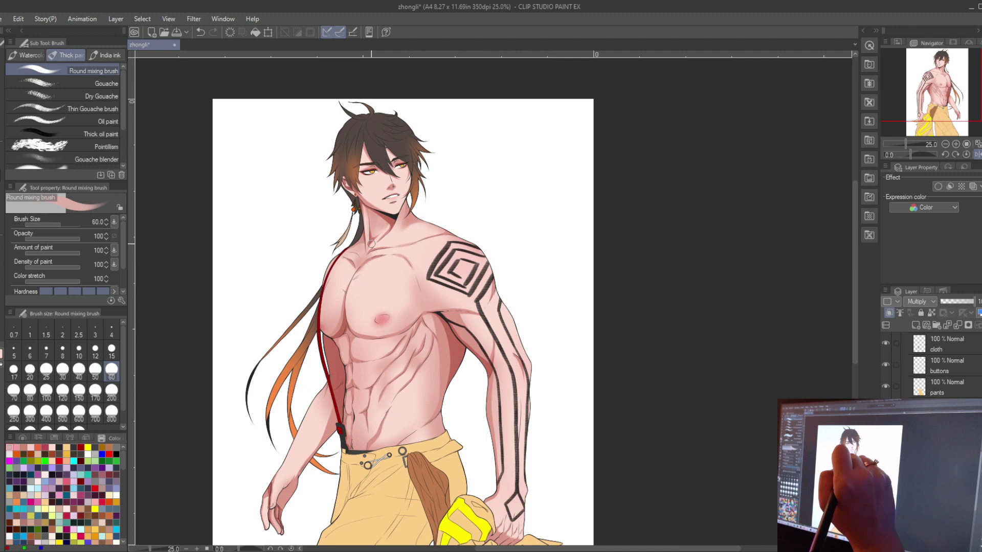
{"action": "key", "text": "h"}
{"action": "key", "text": "m"}
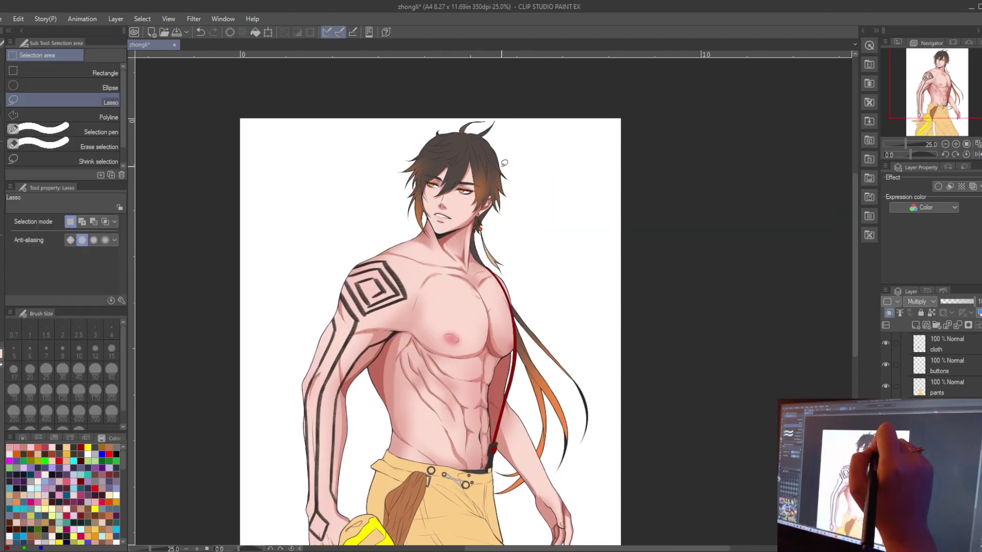
{"action": "key", "text": "b"}
{"action": "key", "text": "h"}
{"action": "key", "text": "b"}
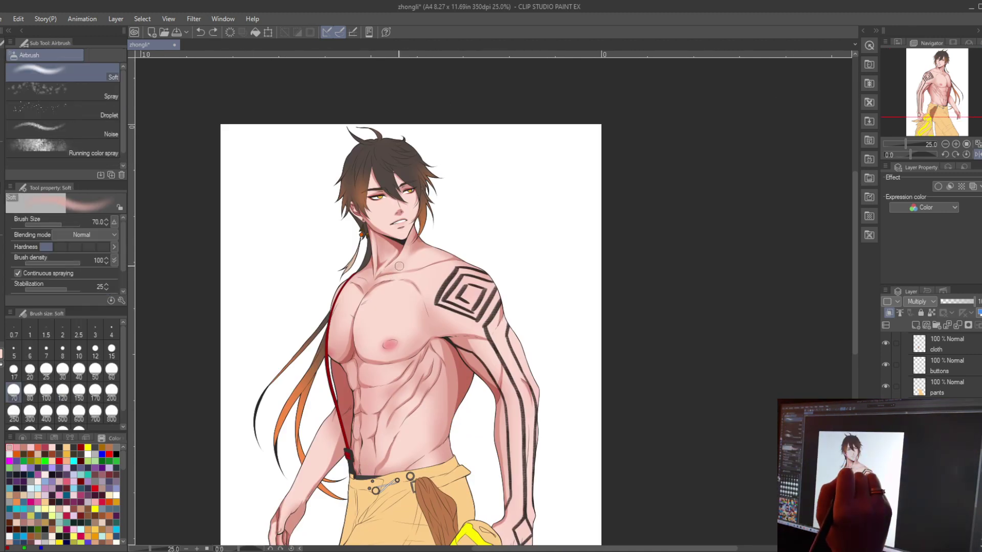
{"action": "key", "text": "b"}
{"action": "key", "text": "h"}
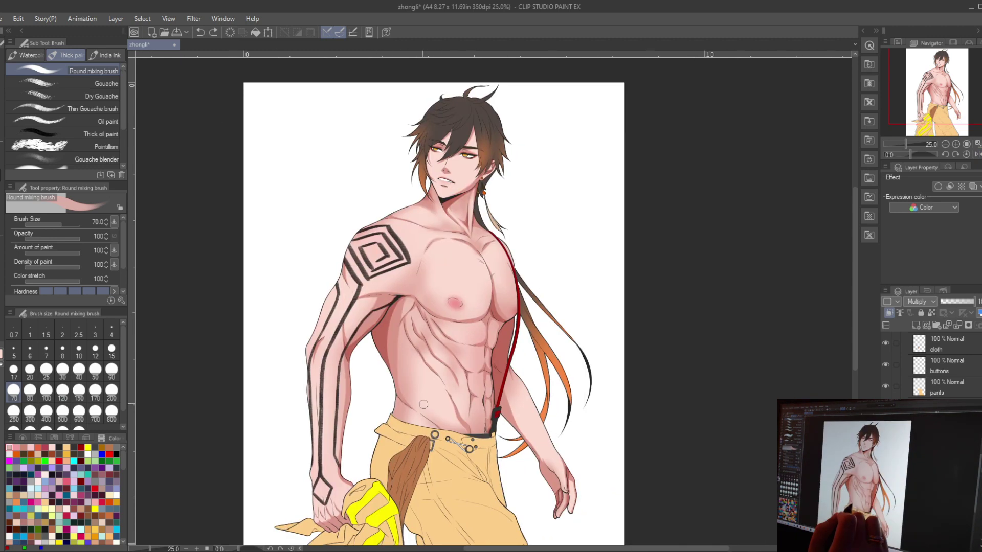
Set up a Glow dodge layer and a Soft airbrush at size 170 for the skin highlights.
{"action": "key", "text": "b"}
{"action": "key", "text": "bracketright"}
{"action": "key", "text": "bracketright"}
{"action": "key", "text": "bracketright"}
{"action": "key", "text": "bracketright"}
{"action": "key", "text": "bracketright"}
{"action": "key", "text": "bracketright"}
{"action": "key", "text": "bracketright"}
{"action": "key", "text": "bracketright"}
{"action": "key", "text": "bracketleft"}
{"action": "key", "text": "bracketleft"}
{"action": "key", "text": "bracketleft"}
{"action": "scroll", "coordinate": [421, 399], "scroll_direction": "up", "scroll_amount": 3}
{"action": "scroll", "coordinate": [421, 398], "scroll_direction": "down", "scroll_amount": 3}
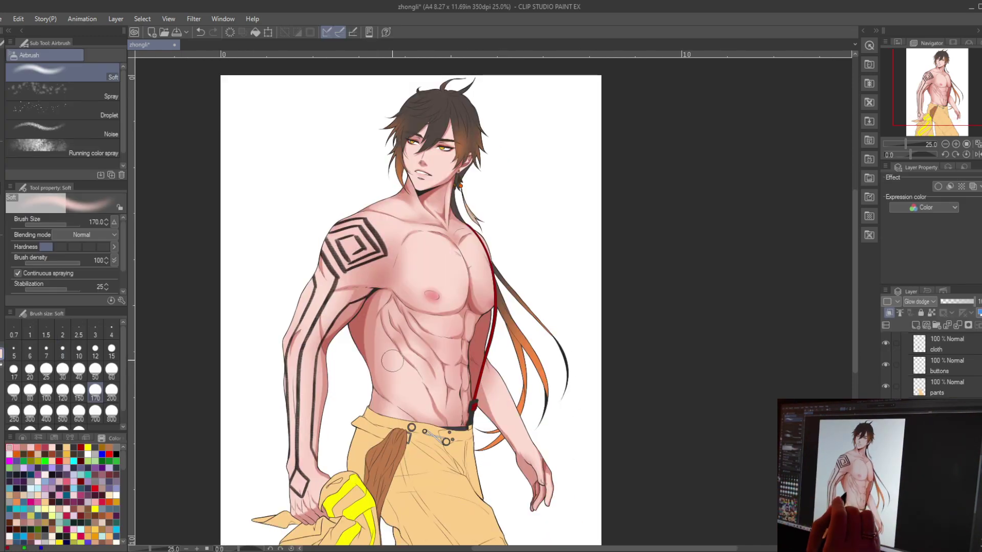
Reduce the Glow dodge layer's opacity and paint small light highlights on the lower lip and jaw with the Round mixing brush at size 30.
{"action": "key", "text": "b"}
{"action": "key", "text": "b"}
{"action": "scroll", "coordinate": [397, 364], "scroll_direction": "up", "scroll_amount": 3}
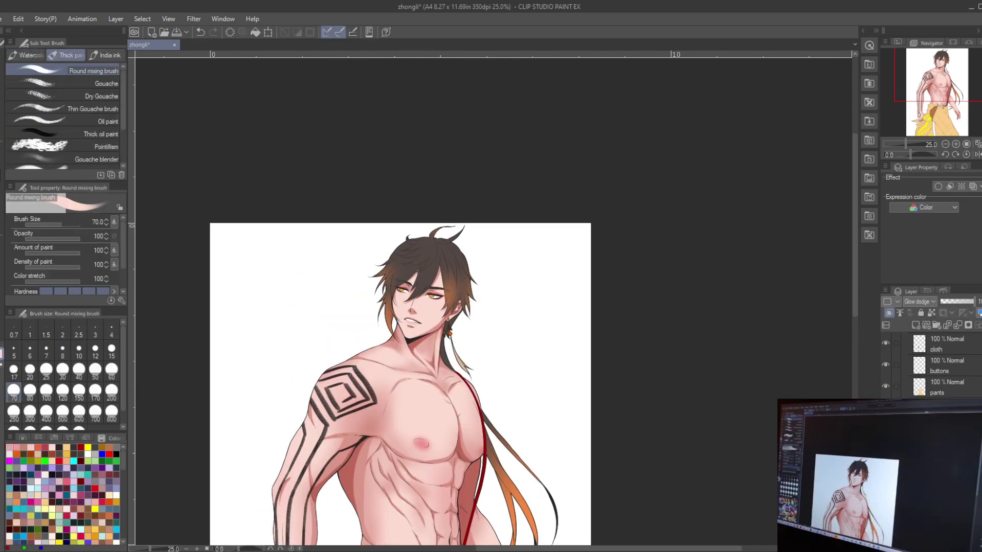
{"action": "scroll", "coordinate": [437, 313], "scroll_direction": "up", "scroll_amount": 2}
{"action": "key", "text": "bracketleft"}
{"action": "key", "text": "bracketleft"}
{"action": "key", "text": "bracketleft"}
{"action": "key", "text": "bracketleft"}
{"action": "key", "text": "bracketleft"}
{"action": "key", "text": "bracketright"}
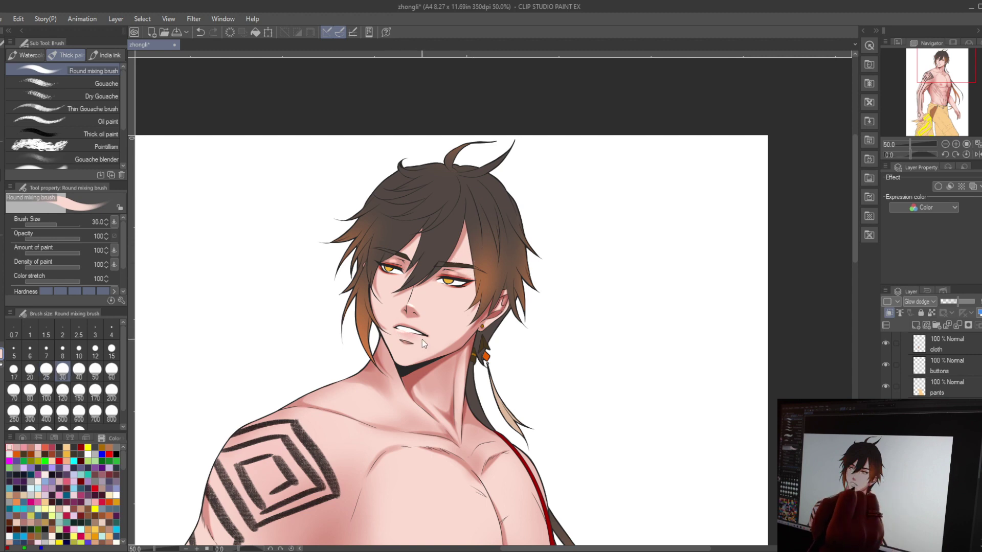
{"action": "left_click_drag", "start_coordinate": [404, 373], "coordinate": [435, 424]}
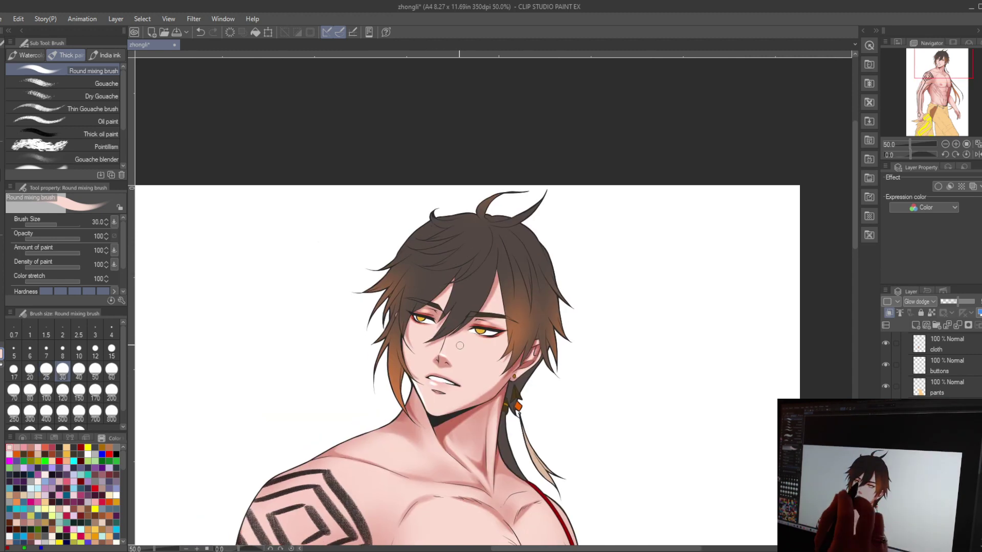
Add glowing highlights to the pectorals and upper abdomen with the Soft airbrush, reducing its size to 80.
{"action": "key", "text": "ctrl+minus"}
{"action": "left_click_drag", "start_coordinate": [492, 355], "coordinate": [455, 353]}
{"action": "key", "text": "ctrl+minus"}
{"action": "key", "text": "b"}
{"action": "mouse_move", "coordinate": [407, 202]}
{"action": "left_mouse_down"}
{"action": "mouse_move", "coordinate": [425, 215]}
{"action": "mouse_move", "coordinate": [460, 202]}
{"action": "mouse_move", "coordinate": [370, 212]}
{"action": "mouse_move", "coordinate": [457, 240]}
{"action": "mouse_move", "coordinate": [463, 268]}
{"action": "mouse_move", "coordinate": [451, 233]}
{"action": "mouse_move", "coordinate": [479, 213]}
{"action": "left_mouse_up"}
{"action": "key", "text": "bracketleft"}
{"action": "key", "text": "bracketleft"}
{"action": "key", "text": "bracketleft"}
{"action": "key", "text": "bracketleft"}
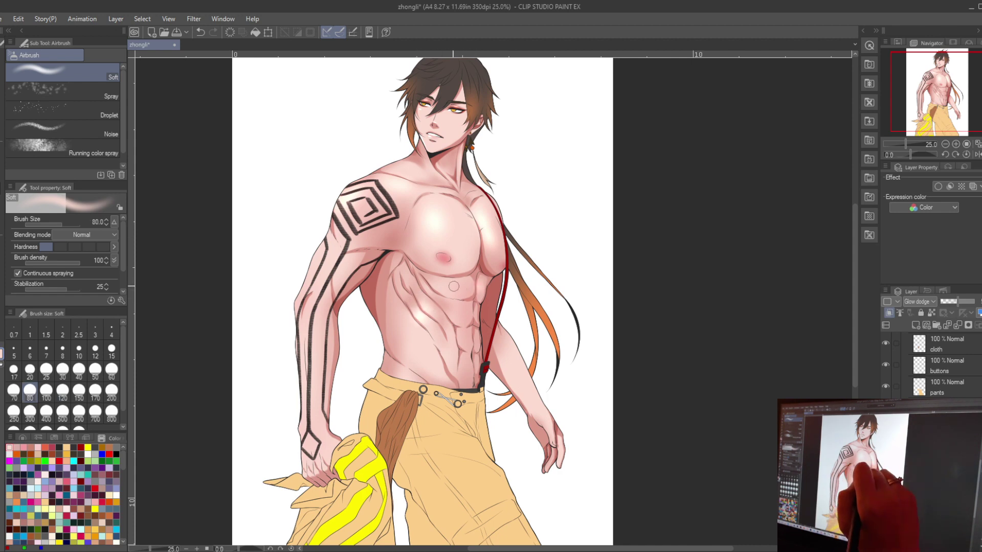
Undo the last highlight stroke and brighten the tattooed arm and lower abdomen with the Soft airbrush at size 170.
{"action": "key", "text": "ctrl+z"}
{"action": "key", "text": "bracketright"}
{"action": "key", "text": "bracketright"}
{"action": "key", "text": "bracketright"}
{"action": "key", "text": "bracketright"}
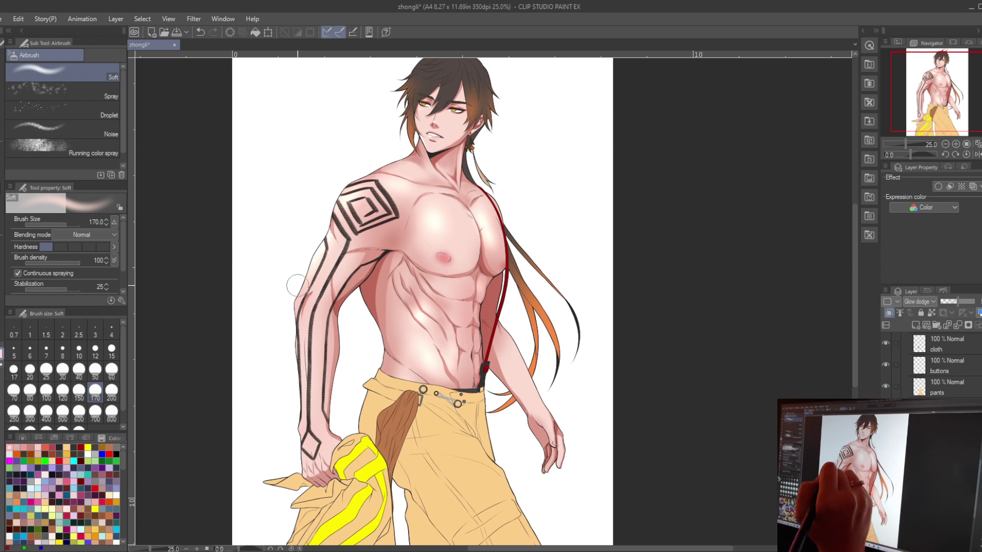
{"action": "left_click_drag", "start_coordinate": [289, 409], "coordinate": [333, 409]}
Add finer highlights to the torso's side and the forearm with the Soft airbrush at sizes 100 and 60.
{"action": "key", "text": "bracketleft"}
{"action": "key", "text": "bracketleft"}
{"action": "key", "text": "bracketleft"}
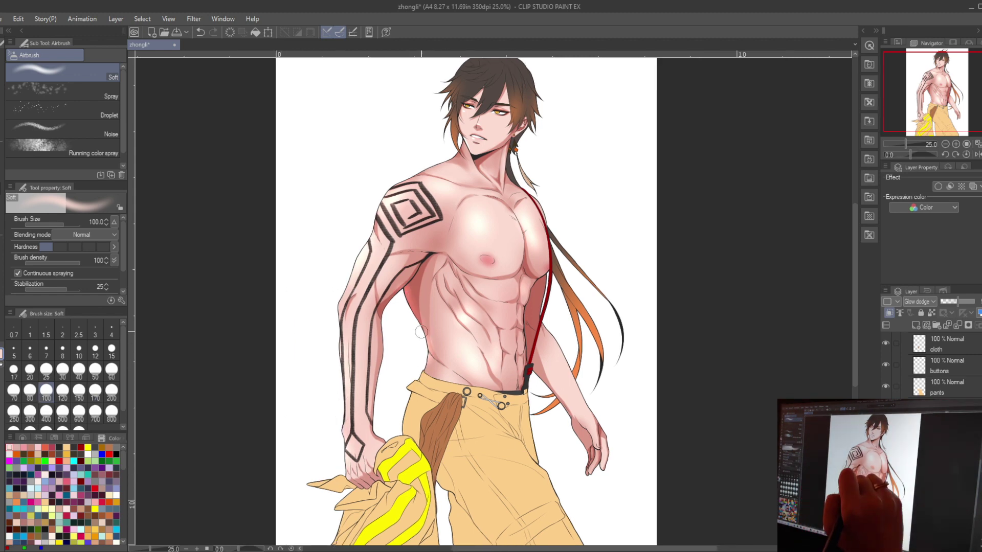
{"action": "left_click_drag", "start_coordinate": [516, 350], "coordinate": [529, 388]}
{"action": "key", "text": "bracketleft"}
{"action": "key", "text": "bracketleft"}
{"action": "key", "text": "bracketleft"}
{"action": "left_click_drag", "start_coordinate": [500, 176], "coordinate": [441, 122]}
{"action": "left_click_drag", "start_coordinate": [336, 401], "coordinate": [385, 363]}
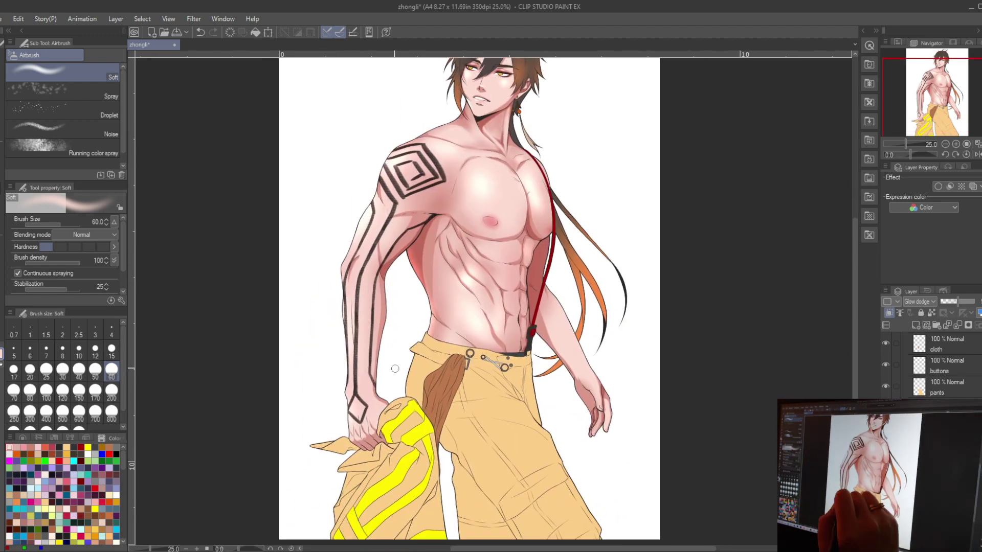
Highlight the clenched hand with the Soft airbrush at size 40 and blend the arm highlights with the Round mixing brush at size 60.
{"action": "key", "text": "bracketleft"}
{"action": "key", "text": "bracketleft"}
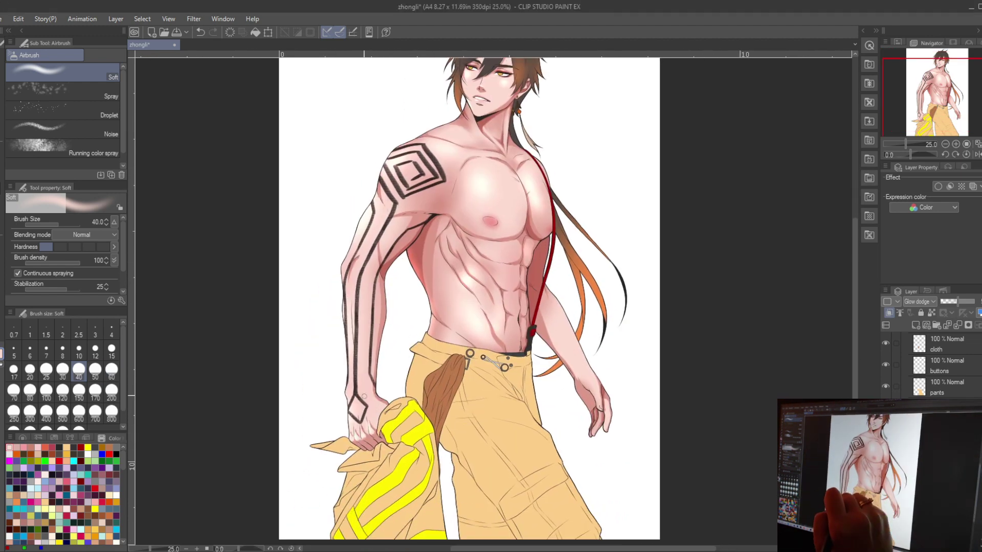
{"action": "left_click_drag", "start_coordinate": [371, 338], "coordinate": [360, 387]}
{"action": "key", "text": "b"}
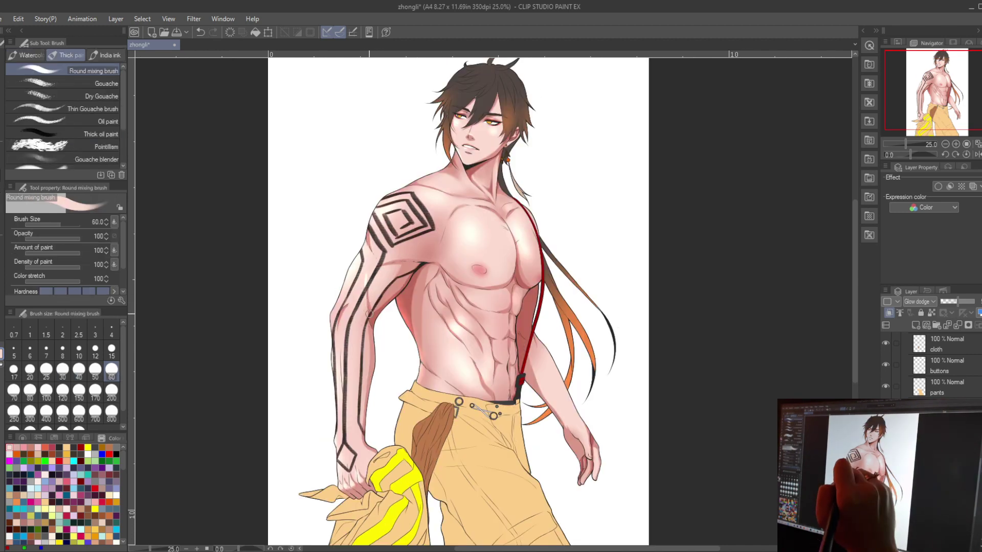
{"action": "mouse_move", "coordinate": [353, 312]}
{"action": "left_mouse_down"}
{"action": "mouse_move", "coordinate": [363, 327]}
{"action": "mouse_move", "coordinate": [344, 335]}
{"action": "mouse_move", "coordinate": [309, 322]}
{"action": "mouse_move", "coordinate": [315, 295]}
{"action": "left_mouse_up"}
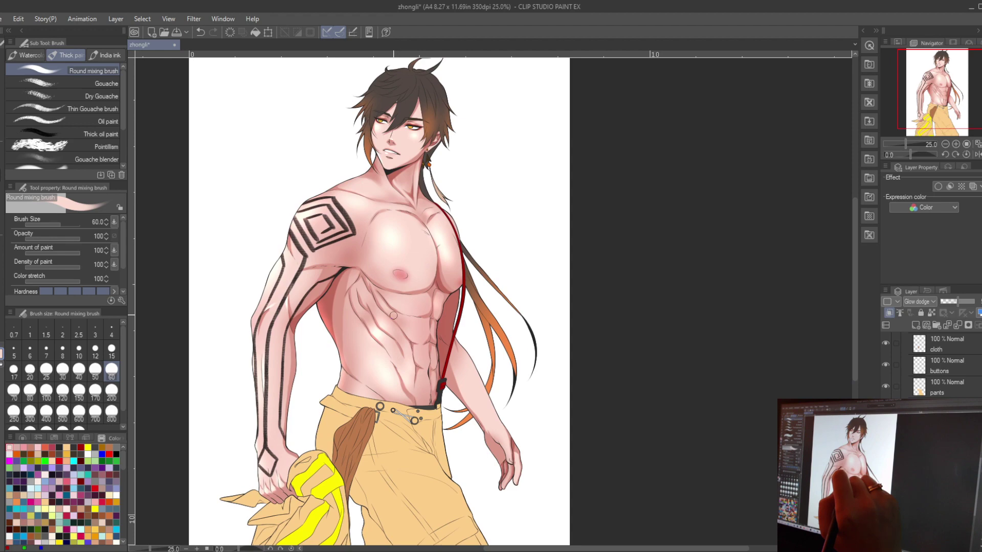
Paint soft glowing highlights on both cheeks with the Soft airbrush at size 60.
{"action": "key", "text": "b"}
{"action": "left_click_drag", "start_coordinate": [379, 295], "coordinate": [407, 317]}
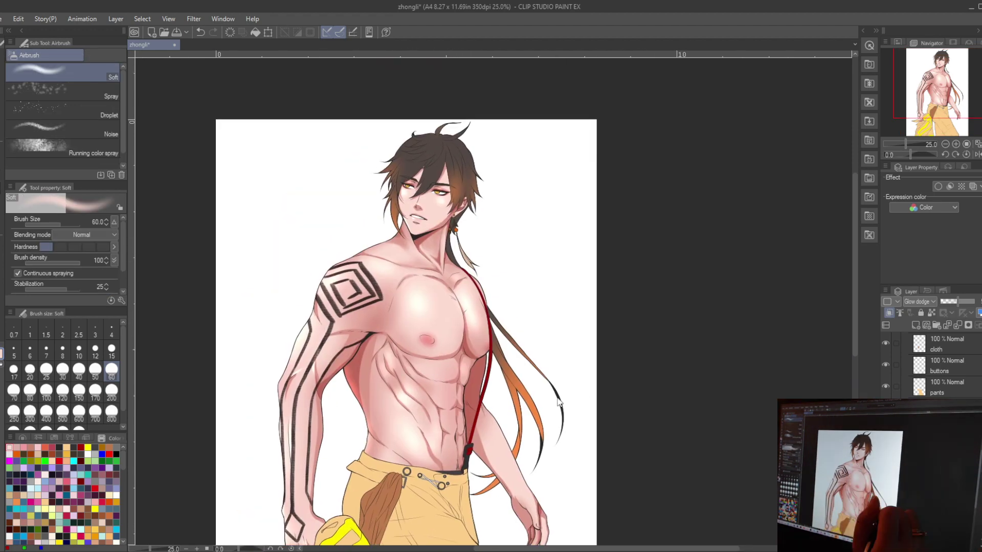
{"action": "left_click_drag", "start_coordinate": [563, 378], "coordinate": [595, 409]}
Shade the eye whites and teeth in grey on a Multiply layer with the Turnip pen at size 30.
{"action": "left_click", "coordinate": [955, 346]}
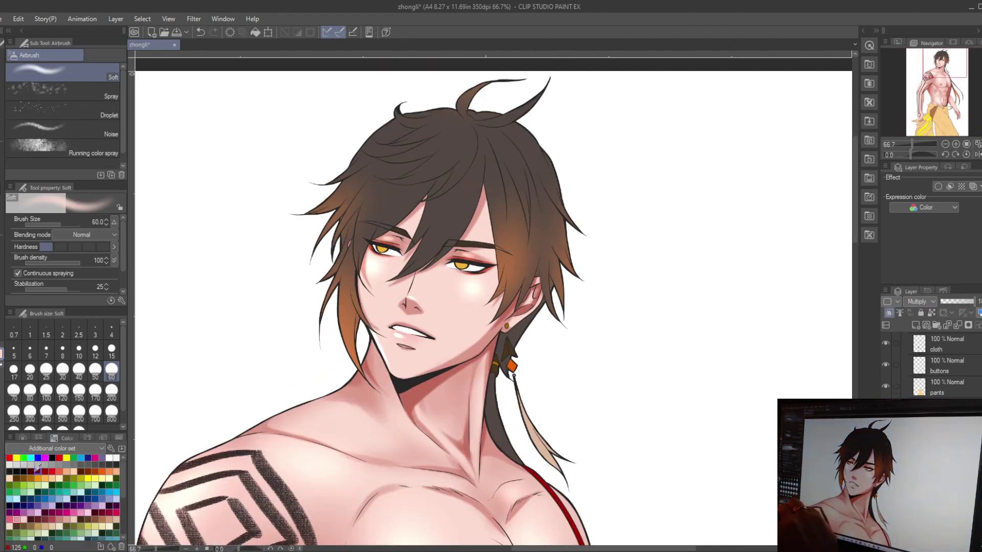
{"action": "key", "text": "b"}
{"action": "scroll", "coordinate": [410, 364], "scroll_direction": "up", "scroll_amount": 3}
{"action": "mouse_move", "coordinate": [411, 365]}
{"action": "left_mouse_down"}
{"action": "mouse_move", "coordinate": [440, 353]}
{"action": "mouse_move", "coordinate": [470, 377]}
{"action": "left_mouse_up"}
{"action": "key", "text": "p"}
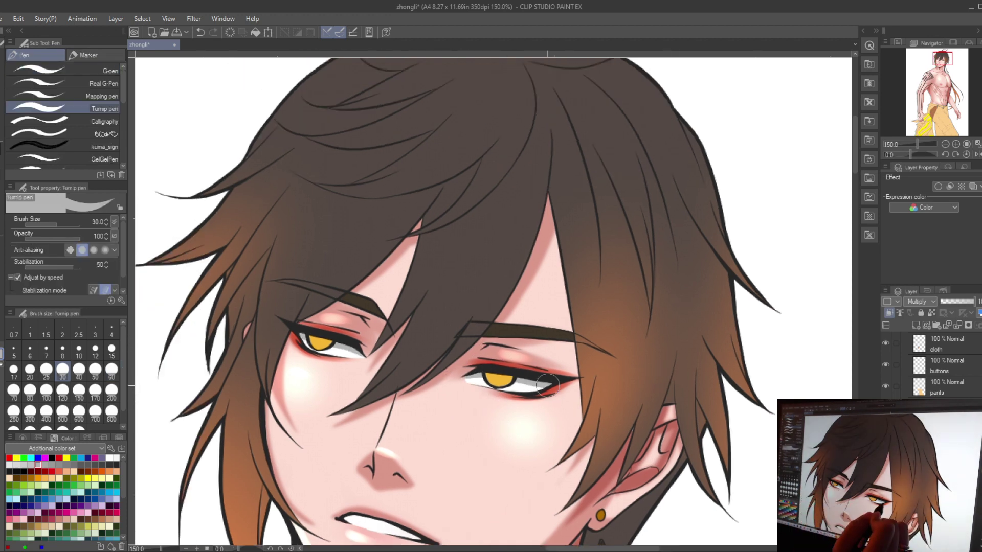
{"action": "mouse_move", "coordinate": [496, 337]}
{"action": "left_mouse_down"}
{"action": "mouse_move", "coordinate": [376, 390]}
{"action": "mouse_move", "coordinate": [449, 404]}
{"action": "left_mouse_up"}
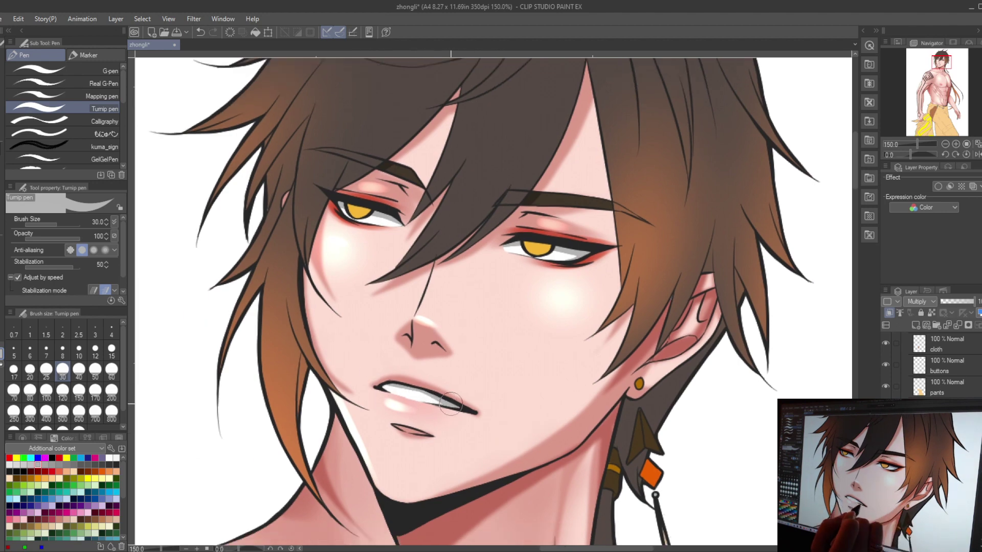
{"action": "key", "text": "ctrl+minus"}
{"action": "key", "text": "ctrl+minus"}
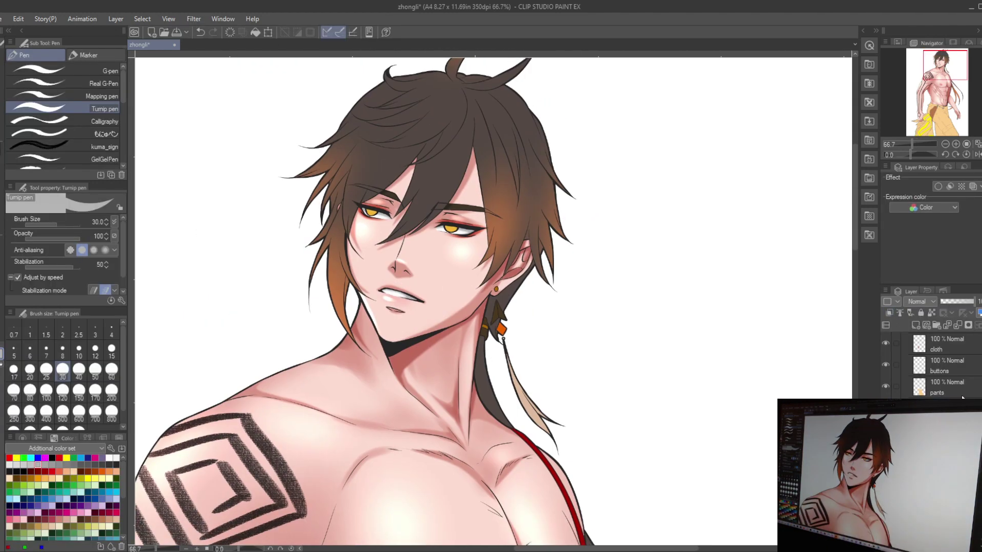
Choose a darker golden orange and start the slit pupil in the character's left eye with the Mapping pen at size 17.
{"action": "key", "text": "ctrl+plus"}
{"action": "key", "text": "ctrl+plus"}
{"action": "key", "text": "ctrl+plus"}
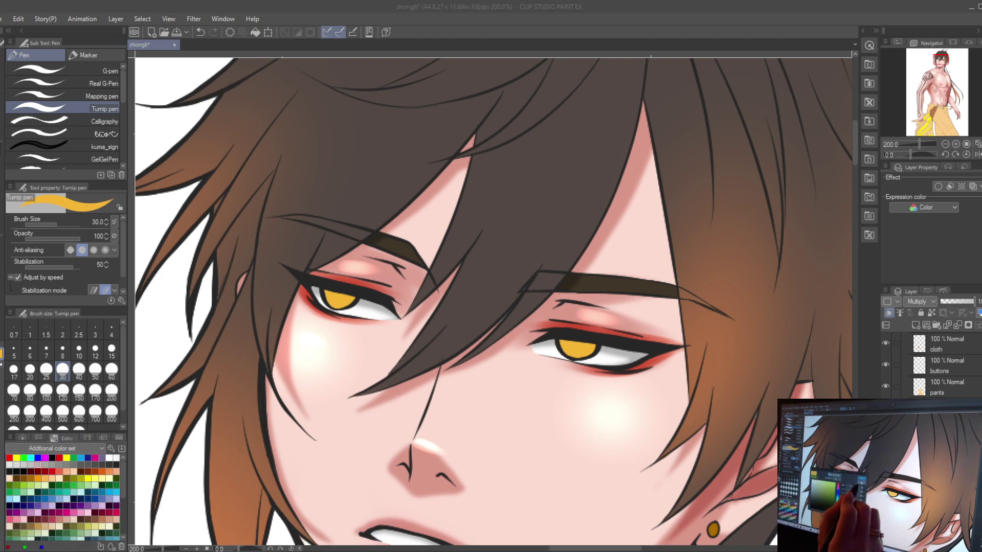
{"action": "left_click_drag", "start_coordinate": [539, 376], "coordinate": [487, 390]}
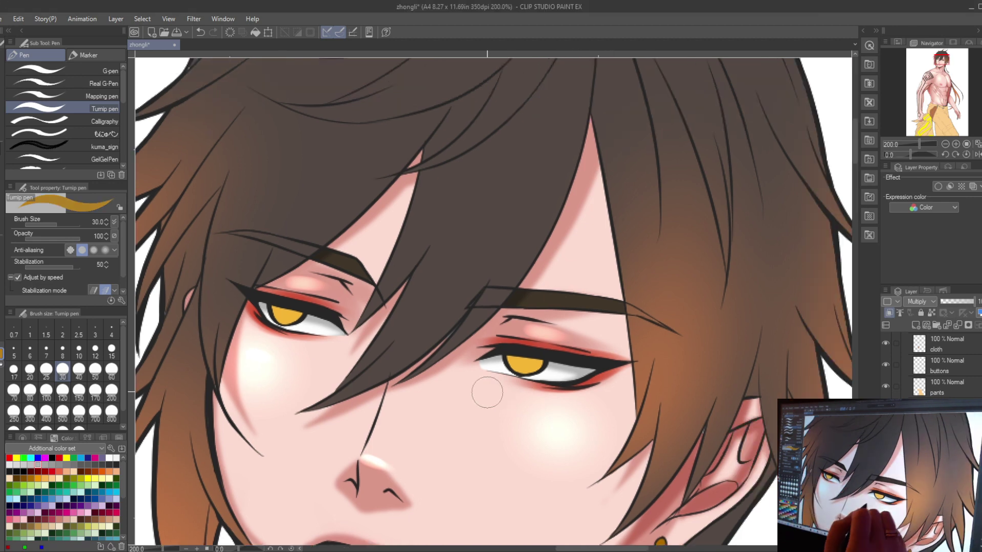
{"action": "key", "text": "comma"}
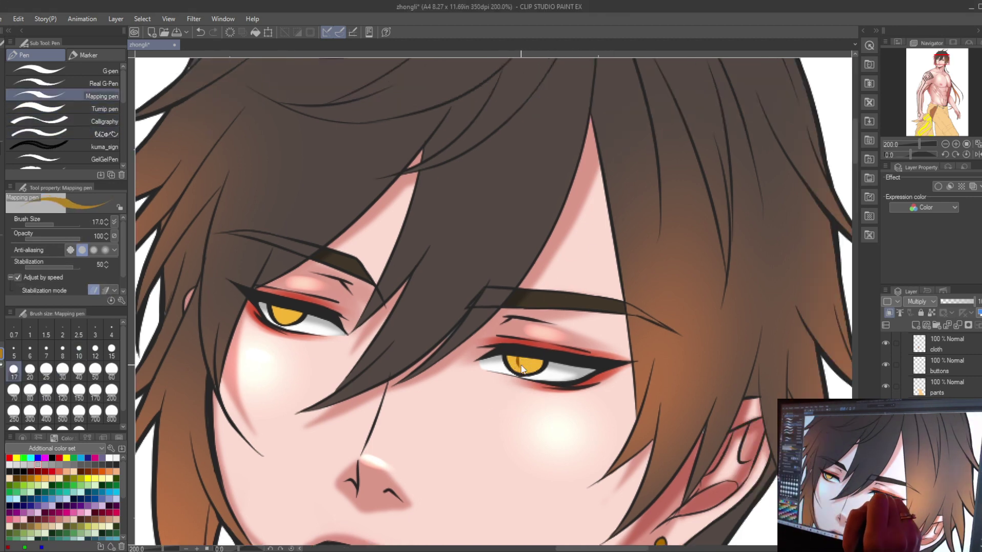
{"action": "left_click_drag", "start_coordinate": [533, 362], "coordinate": [525, 375]}
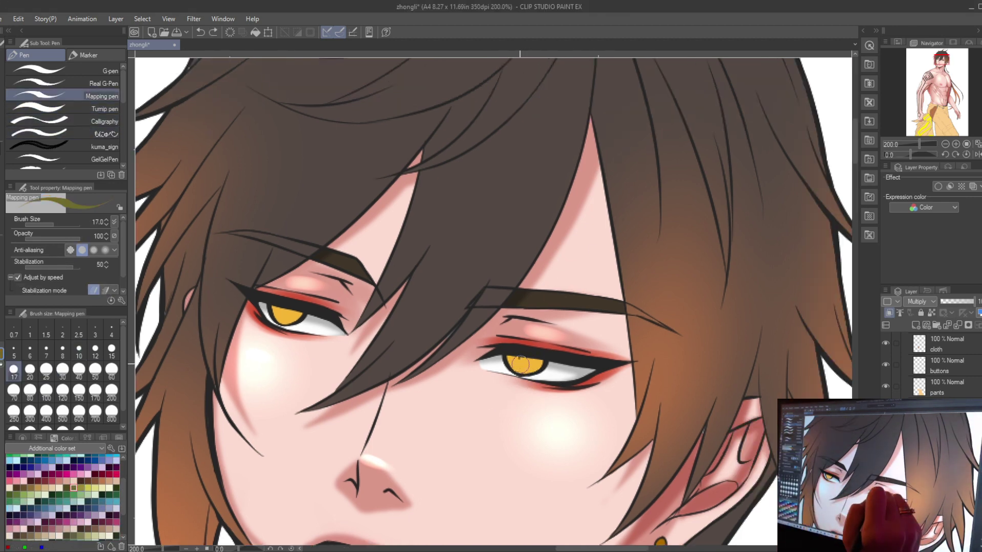
Sample the orange from the iris and paint the pupil and darker iris details in both eyes with the Mapping pen at size 17.
{"action": "left_click", "coordinate": [531, 361], "text": "alt"}
{"action": "left_click_drag", "start_coordinate": [532, 362], "coordinate": [524, 373]}
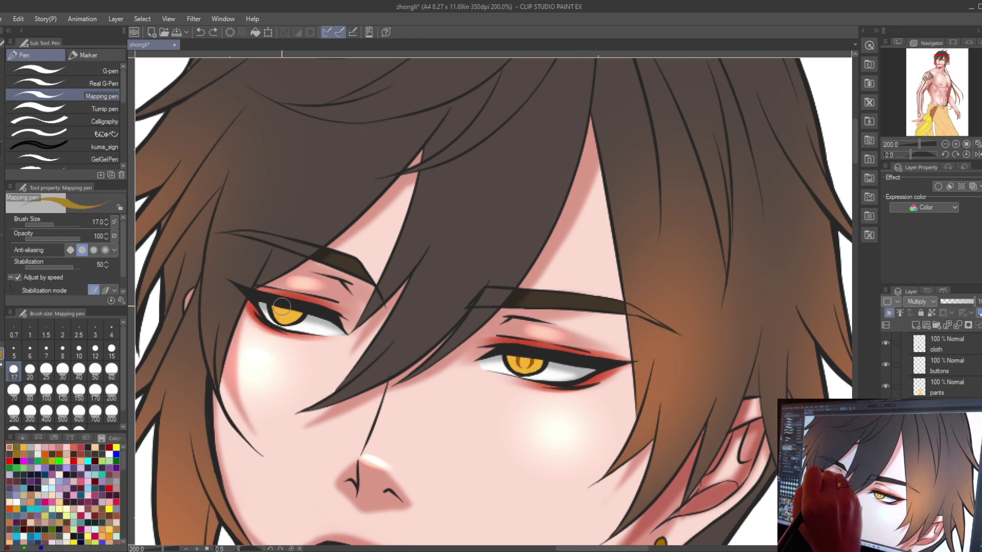
{"action": "key", "text": "e"}
{"action": "key", "text": "p"}
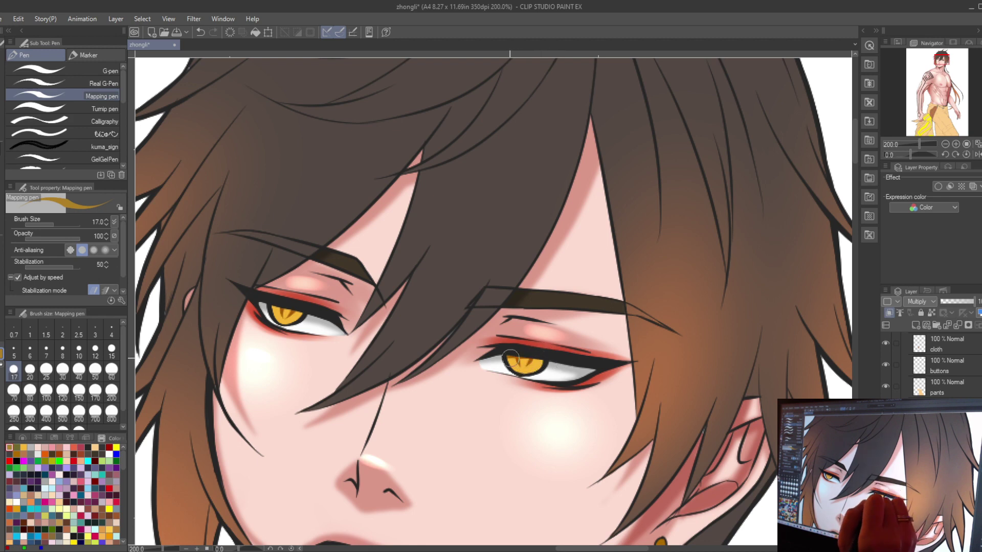
{"action": "key", "text": "period"}
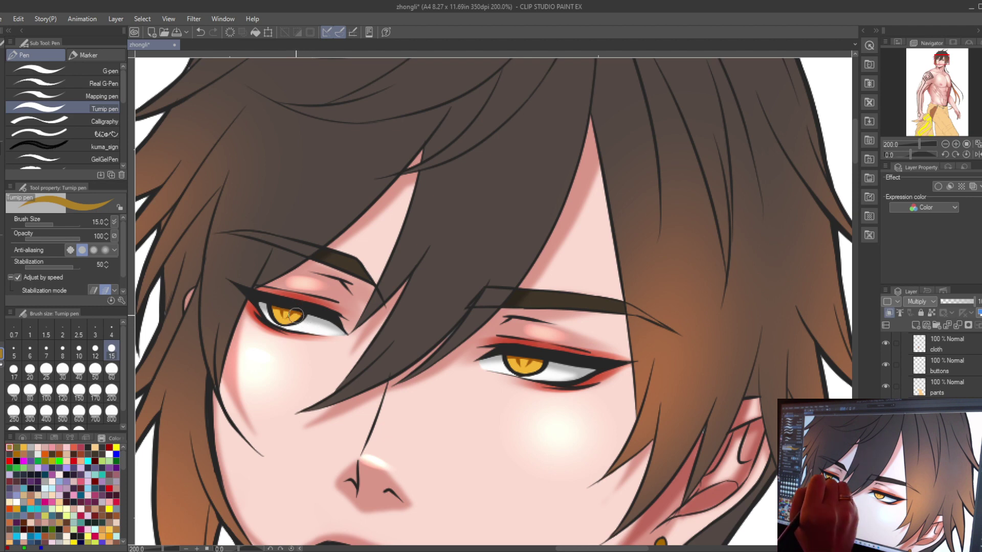
Refine the iris details with the Turnip pen at size 8 and darken the slit pupils in dark brown.
{"action": "key", "text": "bracketleft"}
{"action": "key", "text": "bracketleft"}
{"action": "key", "text": "bracketleft"}
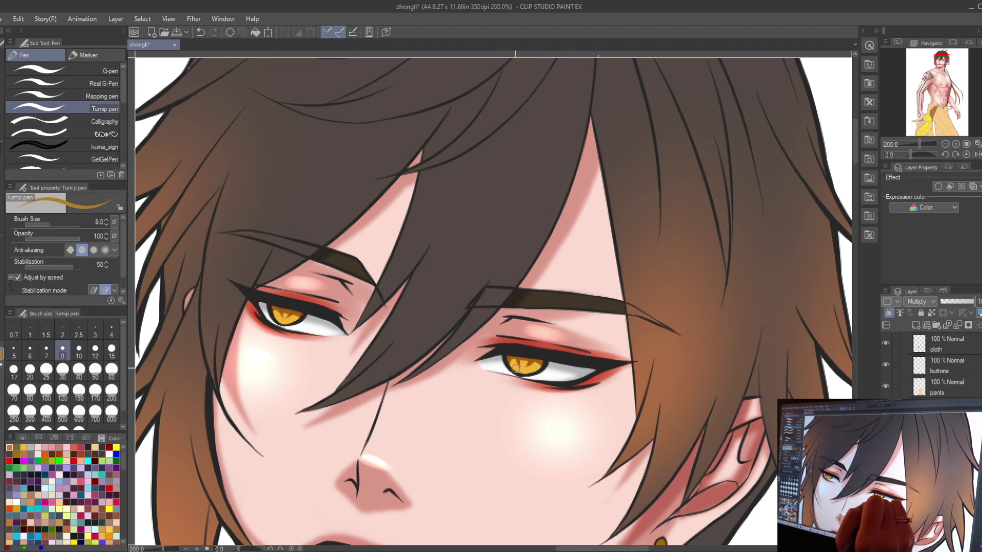
{"action": "left_click", "coordinate": [54, 438]}
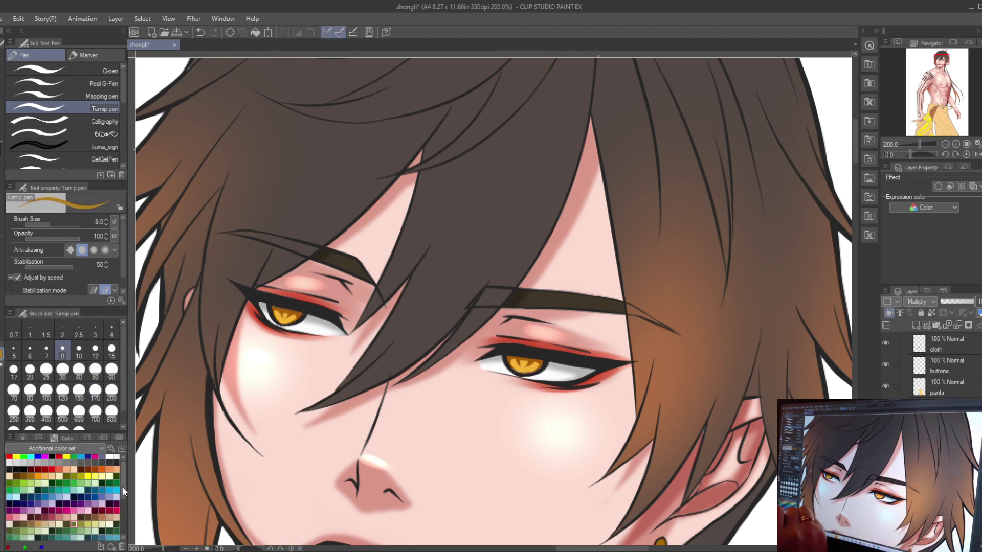
{"action": "left_click", "coordinate": [81, 471]}
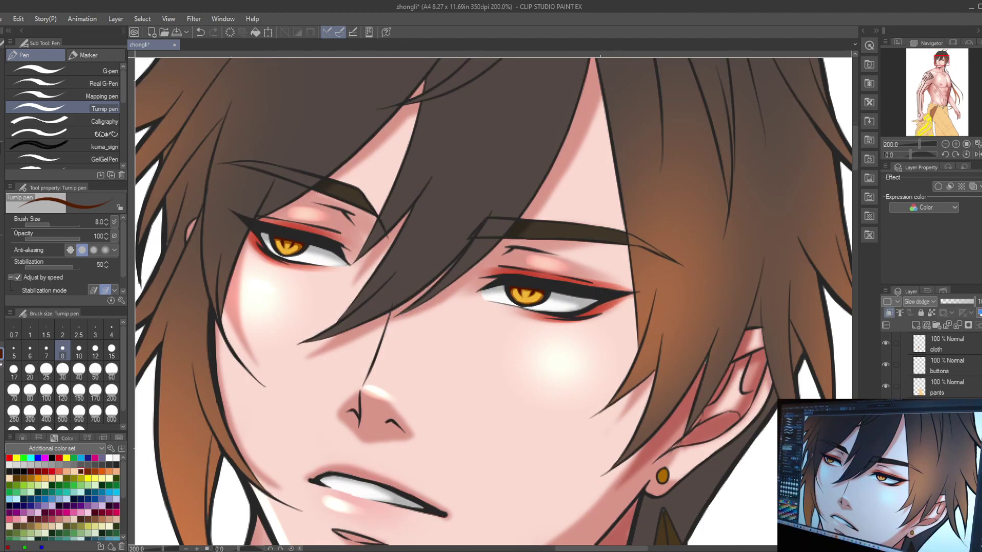
Brighten the lower irises in yellow on a Glow dodge layer with the Round mixing brush at size 50.
{"action": "left_click", "coordinate": [36, 438]}
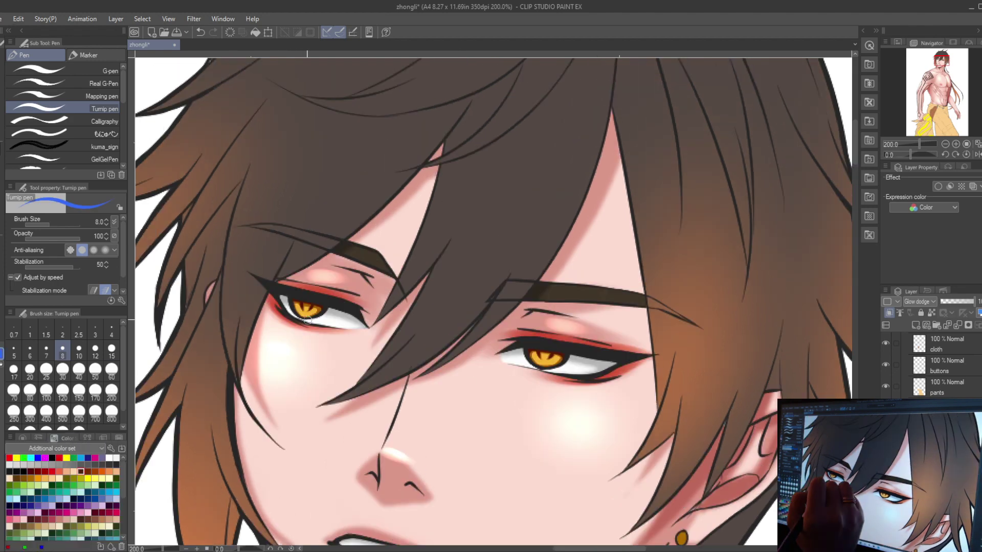
{"action": "left_click", "coordinate": [88, 55]}
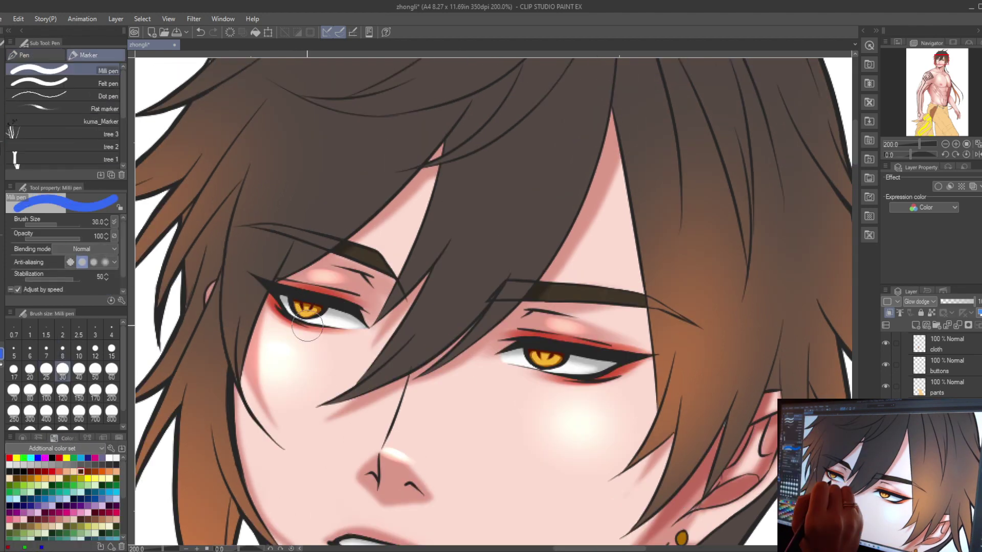
{"action": "key", "text": "ctrl+alt+0"}
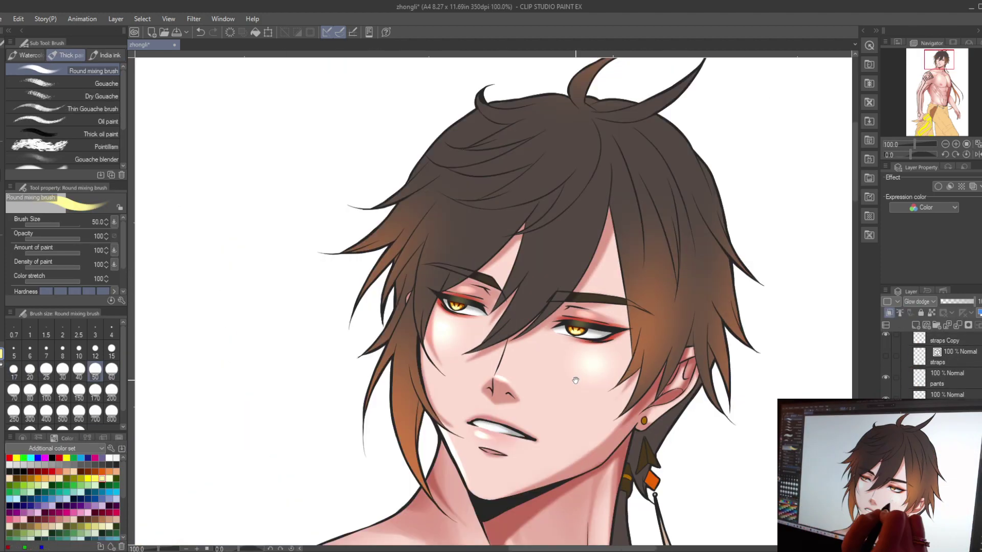
Refine the glowing iris details with the Pluma (Tinta) pen at size 8 in light orange on the Glow dodge layer.
{"action": "key", "text": "p"}
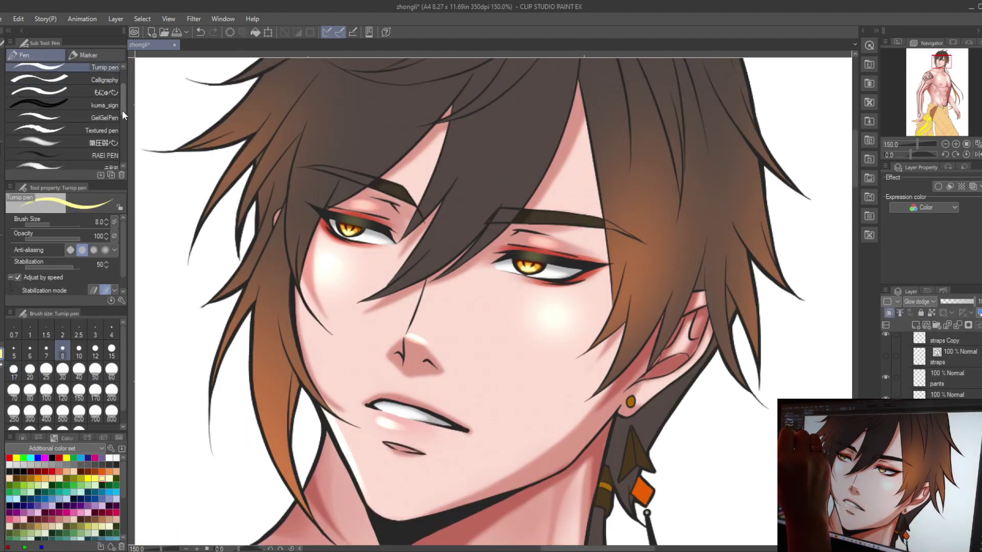
{"action": "scroll", "coordinate": [325, 287], "scroll_direction": "up", "scroll_amount": 3}
{"action": "scroll", "coordinate": [326, 288], "scroll_direction": "down", "scroll_amount": 2}
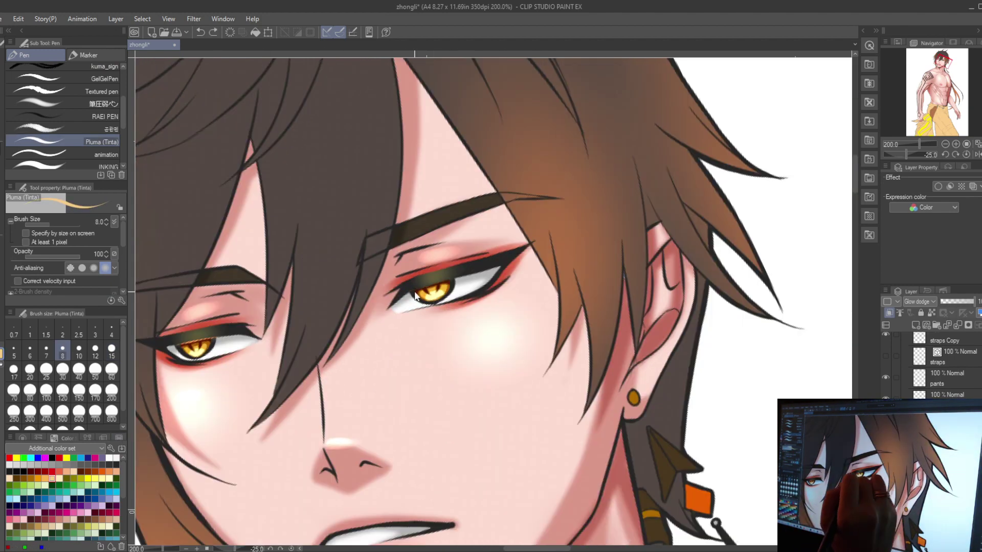
{"action": "scroll", "coordinate": [451, 406], "scroll_direction": "down", "scroll_amount": 1}
{"action": "key", "text": "alt+bracketleft"}
{"action": "key", "text": "alt+bracketleft"}
{"action": "key", "text": "alt+bracketleft"}
{"action": "key", "text": "alt+bracketleft"}
{"action": "key", "text": "alt+bracketleft"}
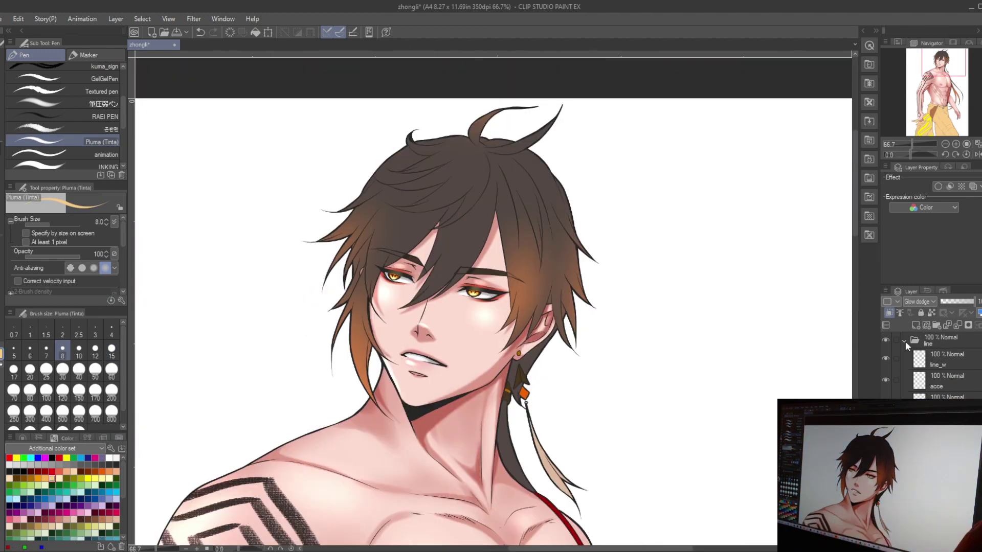
Touch up the eyes in white on a Normal layer with the Mapping pen at size 17.
{"action": "scroll", "coordinate": [426, 248], "scroll_direction": "up", "scroll_amount": 3}
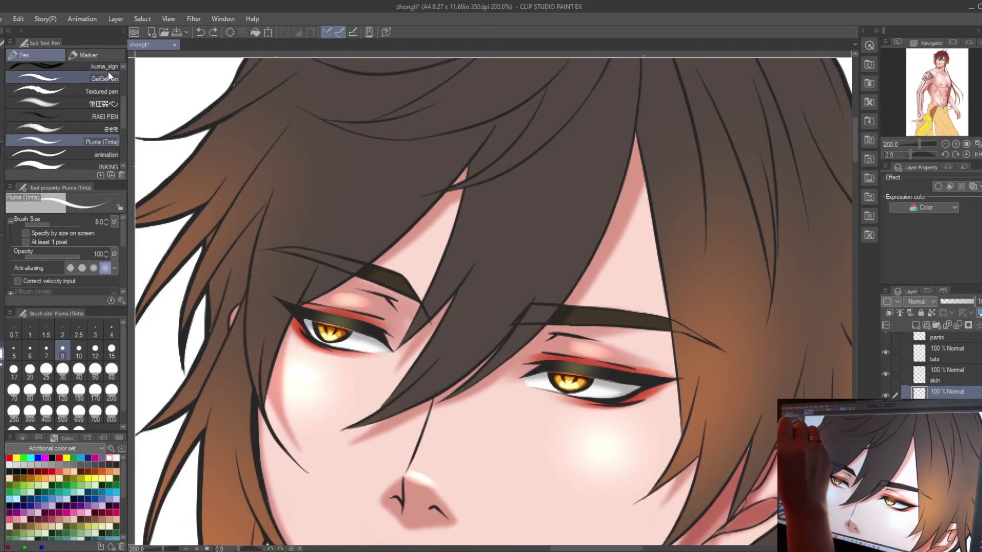
{"action": "left_click", "coordinate": [102, 96]}
{"action": "scroll", "coordinate": [572, 386], "scroll_direction": "down", "scroll_amount": 3}
{"action": "scroll", "coordinate": [358, 346], "scroll_direction": "up", "scroll_amount": 3}
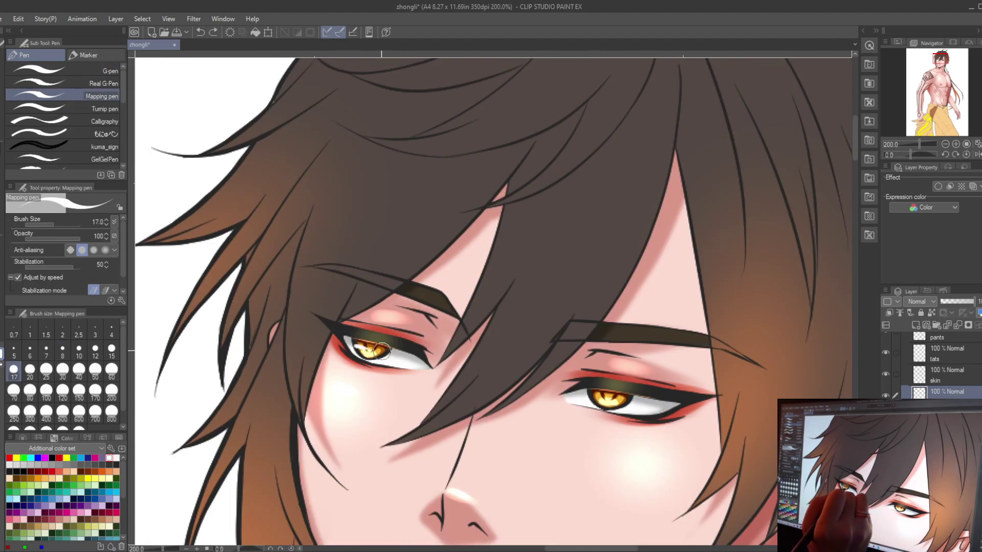
{"action": "scroll", "coordinate": [606, 401], "scroll_direction": "down", "scroll_amount": 3}
{"action": "key", "text": "alt+bracketleft"}
{"action": "key", "text": "alt+bracketleft"}
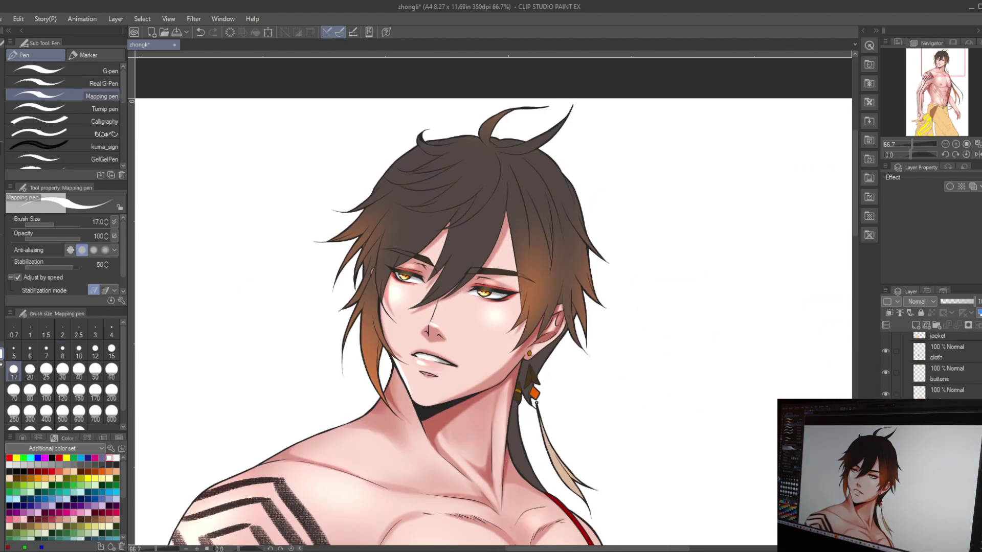
Start a clipped Multiply layer for the pants and paint an orange fold shadow below the fly with the Mapping pen at size 17.
{"action": "left_click_drag", "start_coordinate": [511, 485], "coordinate": [498, 66]}
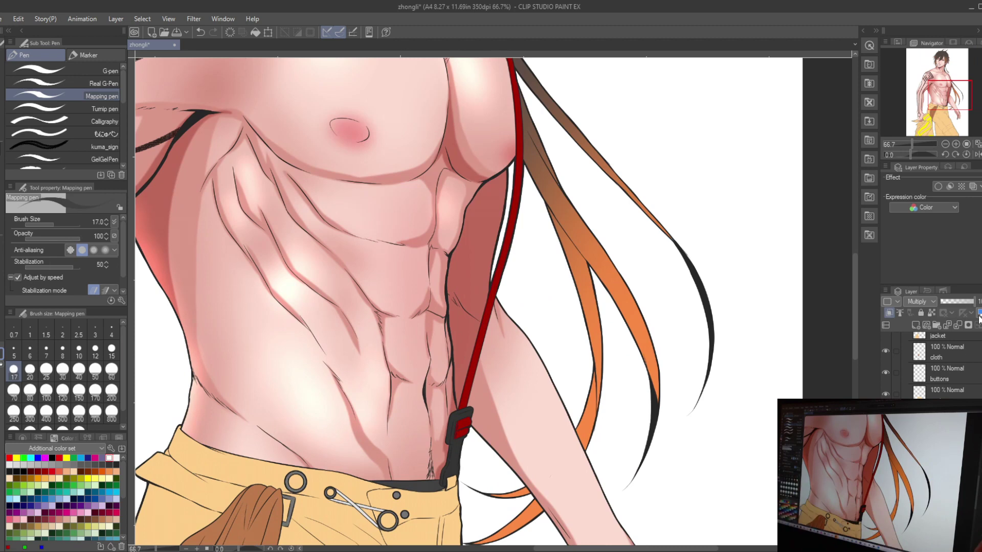
{"action": "left_click_drag", "start_coordinate": [473, 416], "coordinate": [512, 327]}
{"action": "key", "text": "b"}
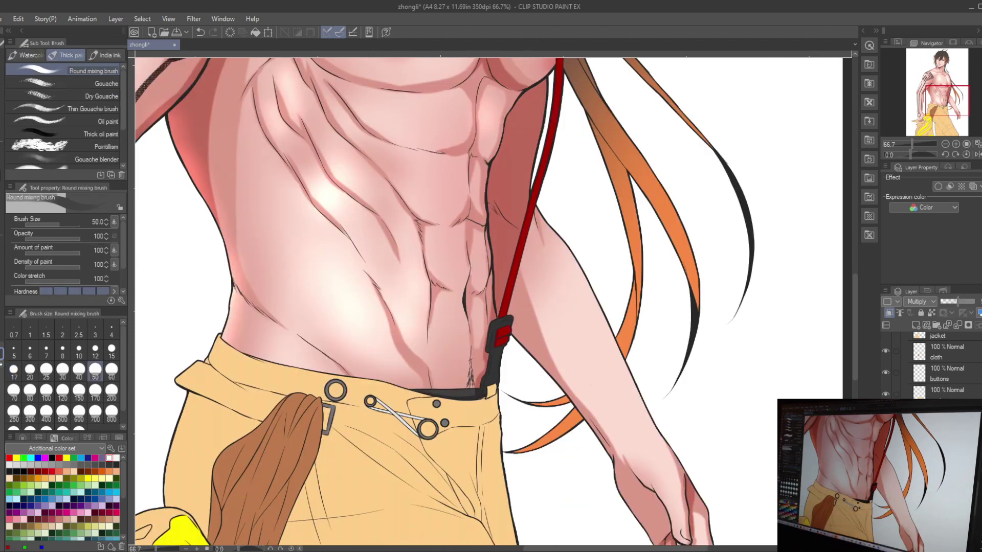
{"action": "scroll", "coordinate": [446, 438], "scroll_direction": "down", "scroll_amount": 3}
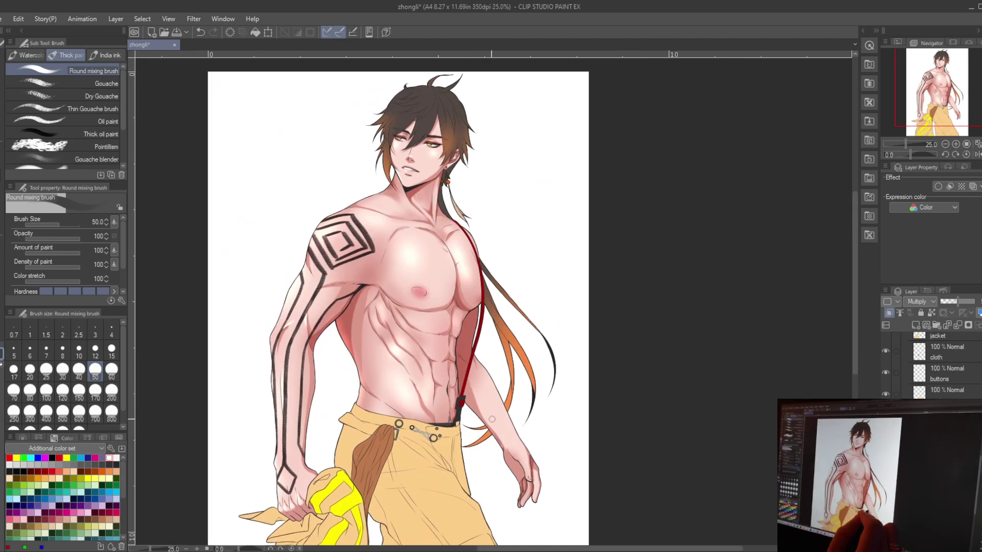
{"action": "left_click", "coordinate": [430, 471], "text": "alt"}
{"action": "mouse_move", "coordinate": [430, 513]}
{"action": "left_mouse_down"}
{"action": "mouse_move", "coordinate": [431, 412]}
{"action": "mouse_move", "coordinate": [431, 476]}
{"action": "mouse_move", "coordinate": [431, 412]}
{"action": "mouse_move", "coordinate": [486, 412]}
{"action": "mouse_move", "coordinate": [449, 323]}
{"action": "left_mouse_up"}
{"action": "key", "text": "m"}
{"action": "scroll", "coordinate": [487, 369], "scroll_direction": "up", "scroll_amount": 4}
{"action": "key", "text": "p"}
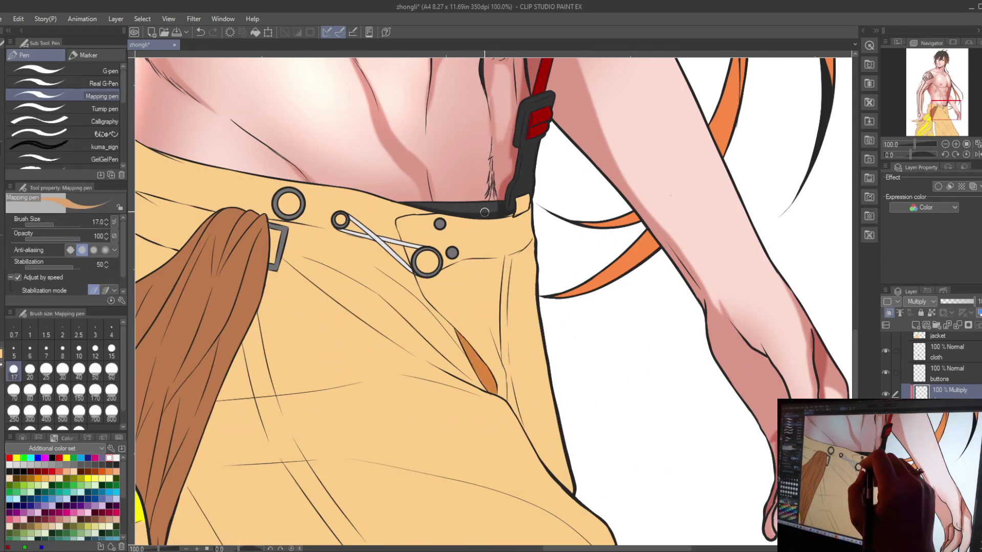
Shade the pants' outer hip edge beside the hanging hand in orange with the Turnip pen at size 15 and Mapping pen at size 17.
{"action": "key", "text": "h"}
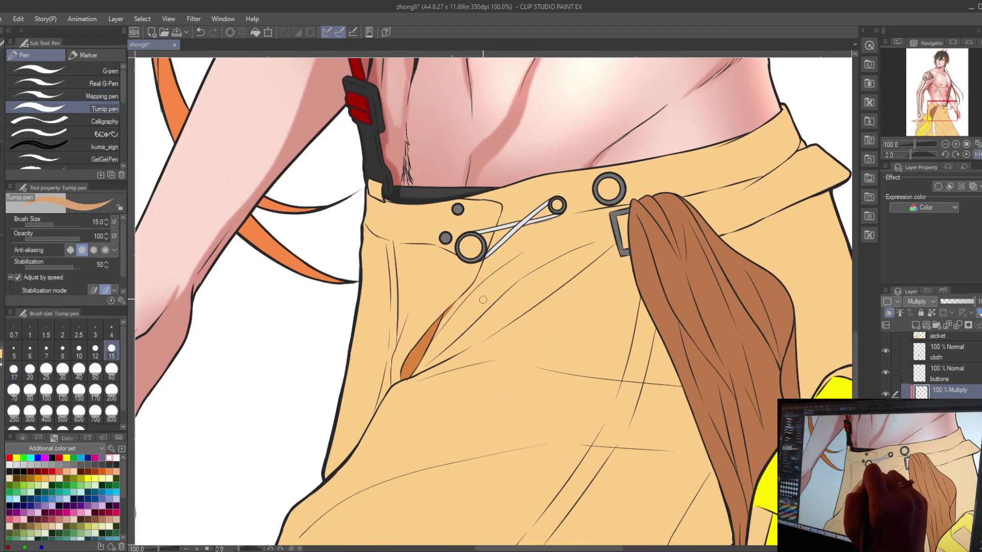
{"action": "left_click_drag", "start_coordinate": [462, 308], "coordinate": [461, 351]}
{"action": "key", "text": "h"}
{"action": "scroll", "coordinate": [512, 324], "scroll_direction": "down", "scroll_amount": 1}
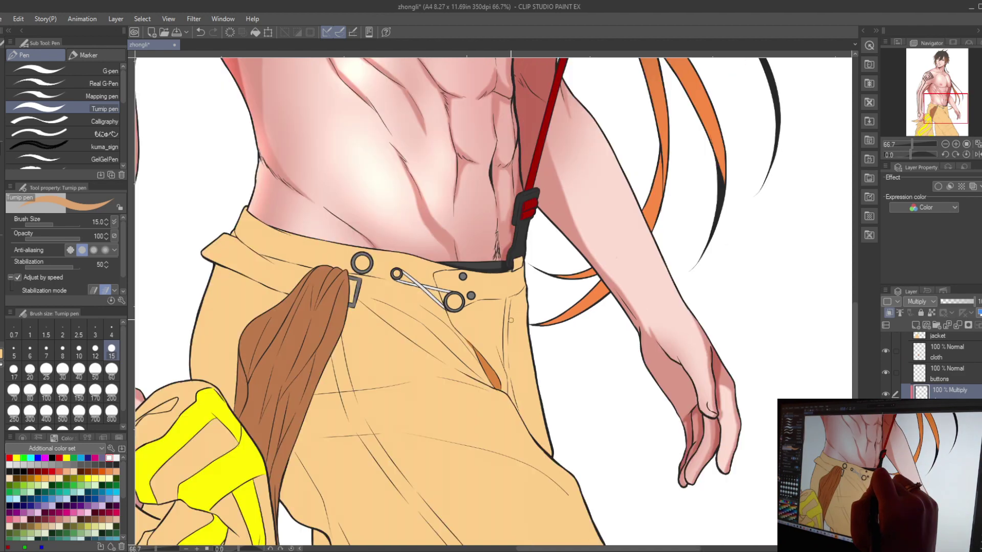
{"action": "left_click_drag", "start_coordinate": [513, 324], "coordinate": [529, 309]}
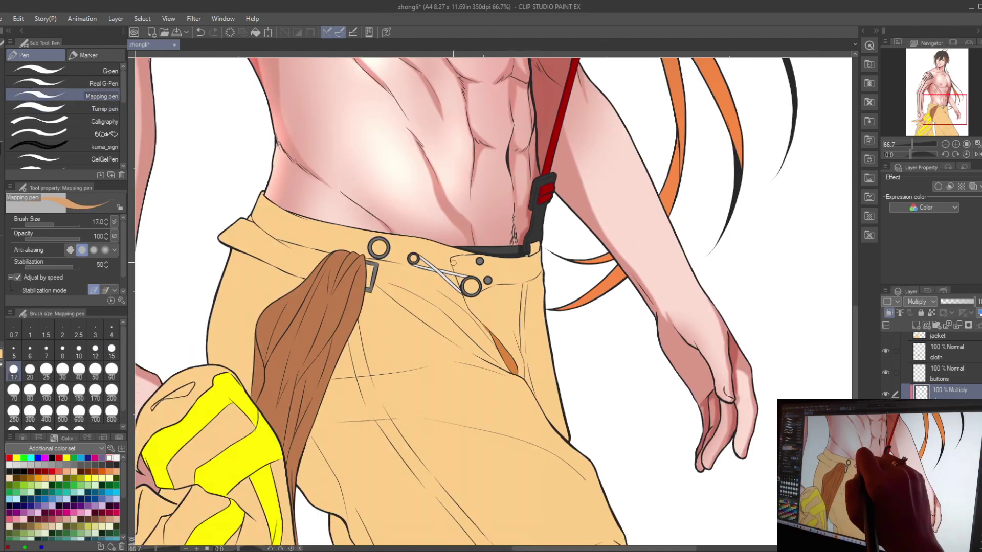
{"action": "key", "text": "m"}
{"action": "scroll", "coordinate": [555, 261], "scroll_direction": "down", "scroll_amount": 1}
{"action": "key", "text": "p"}
{"action": "left_click_drag", "start_coordinate": [530, 339], "coordinate": [506, 363]}
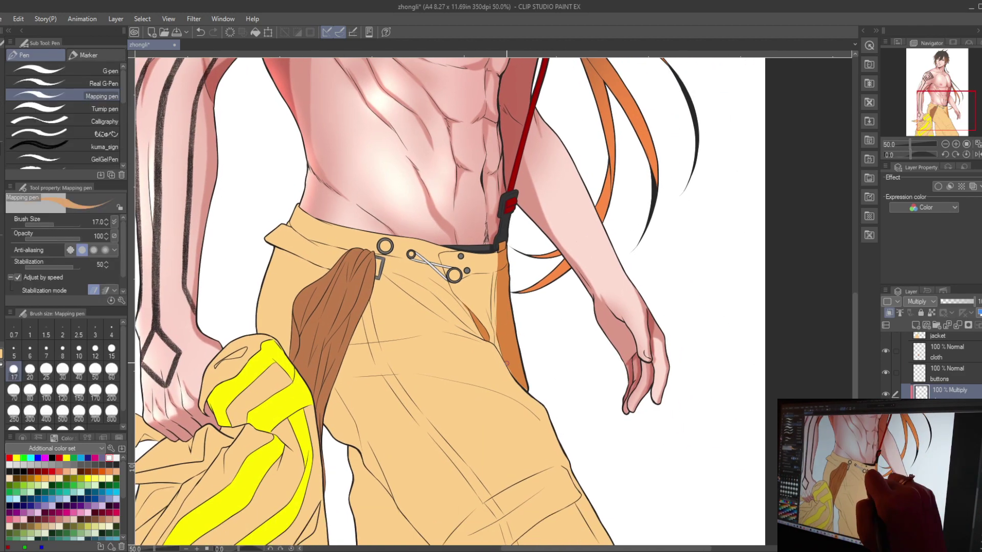
Cover the back leg of the pants with orange shadow, checking the shapes in mirrored view.
{"action": "key", "text": "h"}
{"action": "key", "text": "period"}
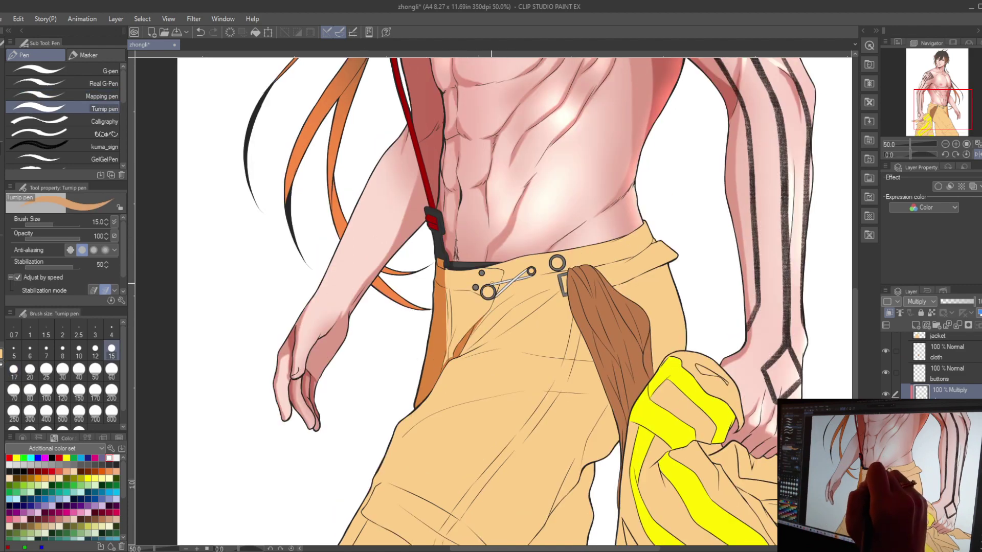
{"action": "key", "text": "h"}
{"action": "scroll", "coordinate": [511, 307], "scroll_direction": "down", "scroll_amount": 2}
{"action": "key", "text": "g"}
{"action": "left_click_drag", "start_coordinate": [494, 237], "coordinate": [490, 360]}
{"action": "left_click_drag", "start_coordinate": [515, 406], "coordinate": [498, 365]}
{"action": "key", "text": "m"}
{"action": "scroll", "coordinate": [499, 353], "scroll_direction": "down", "scroll_amount": 3}
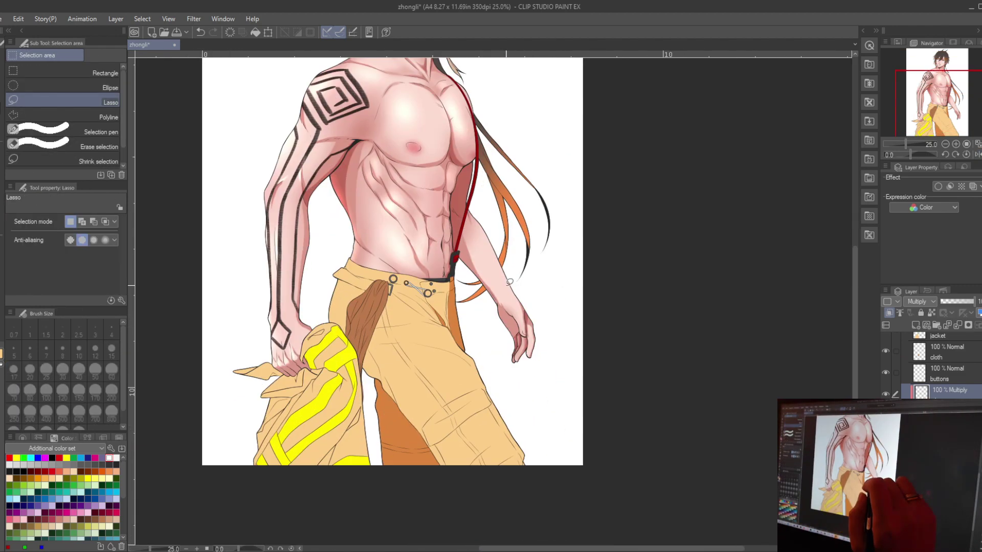
Add orange fold shadows along the front leg's outer edge, side pocket and thigh using Lasso selections.
{"action": "mouse_move", "coordinate": [488, 367]}
{"action": "left_mouse_down"}
{"action": "mouse_move", "coordinate": [516, 444]}
{"action": "mouse_move", "coordinate": [479, 445]}
{"action": "left_mouse_up"}
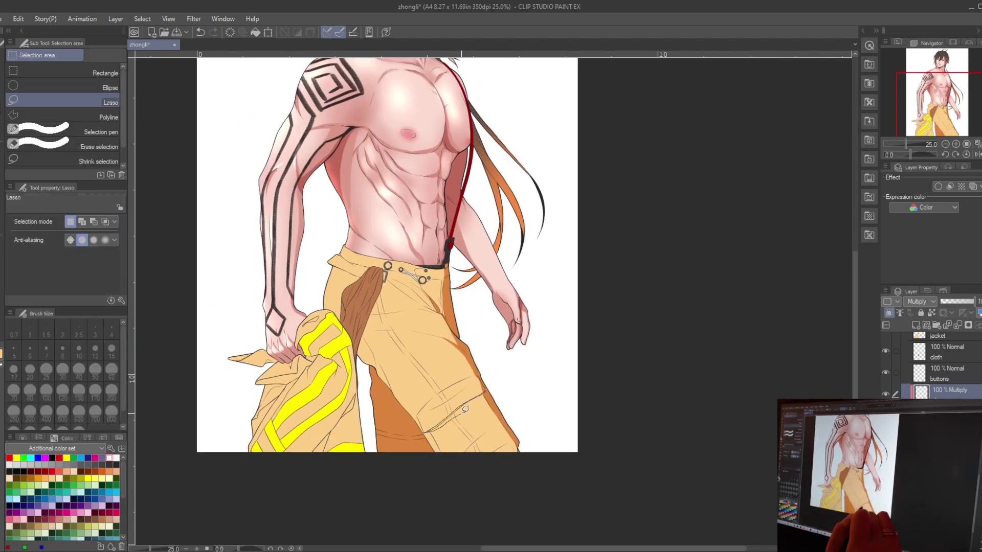
{"action": "scroll", "coordinate": [445, 421], "scroll_direction": "down", "scroll_amount": 1}
{"action": "scroll", "coordinate": [469, 410], "scroll_direction": "up", "scroll_amount": 4}
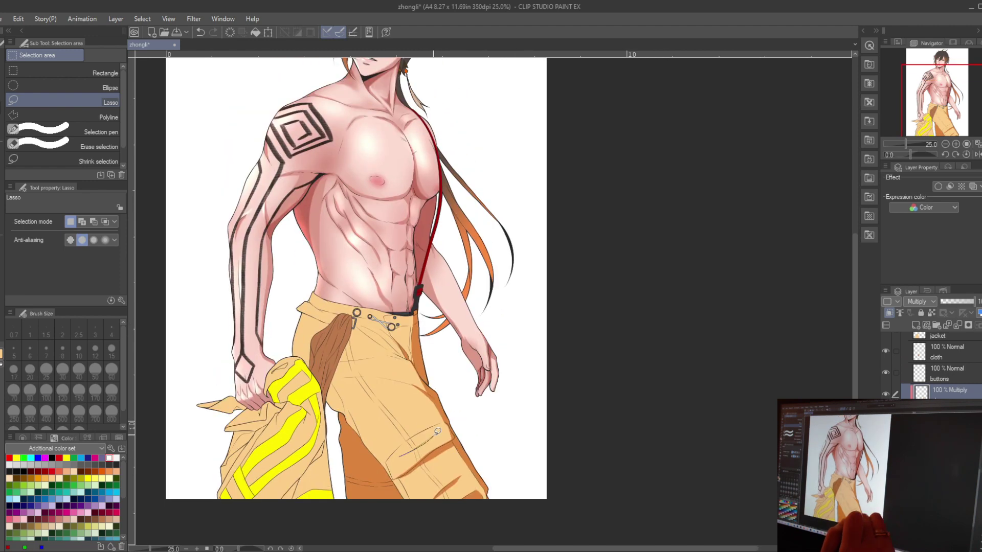
{"action": "key", "text": "minus"}
{"action": "key", "text": "asciicircum"}
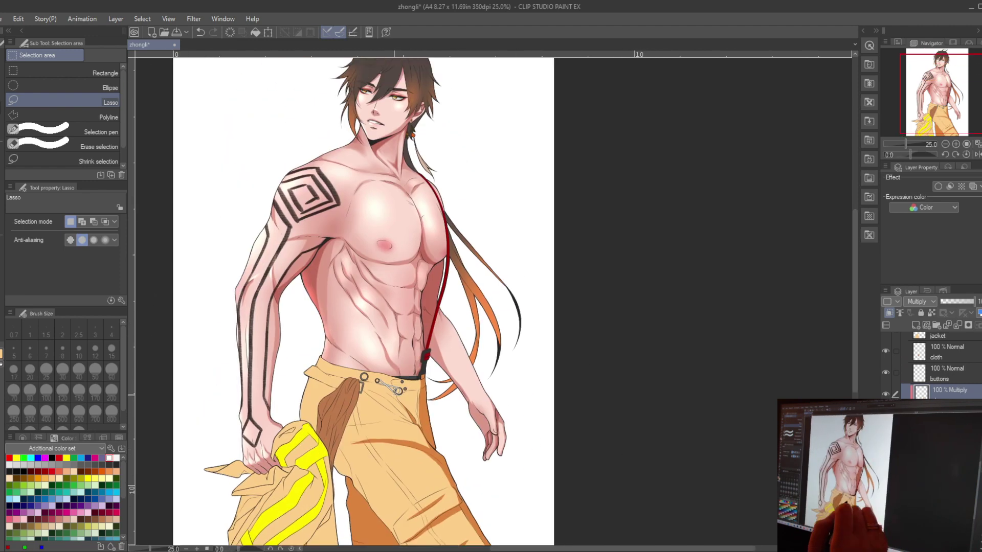
{"action": "scroll", "coordinate": [355, 477], "scroll_direction": "up", "scroll_amount": 3}
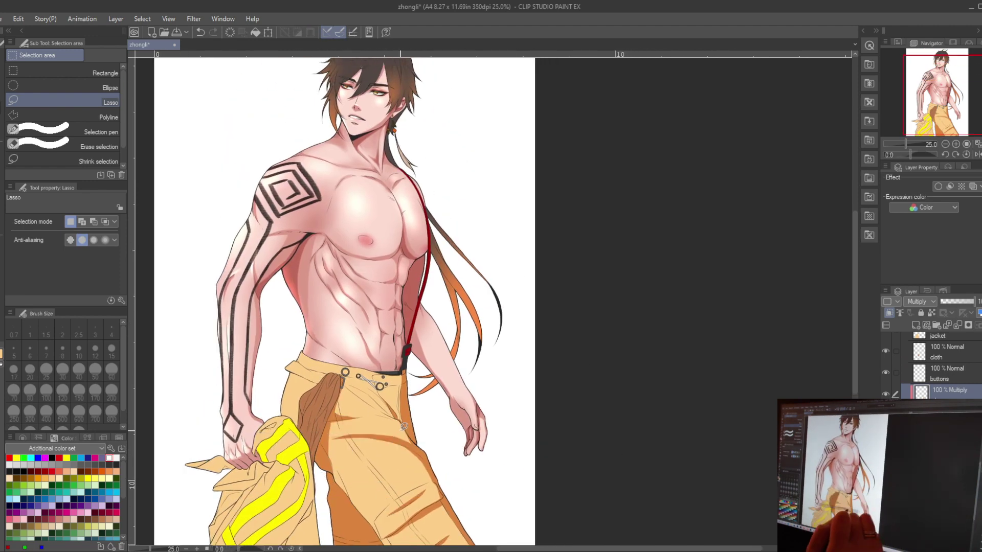
Refine the fold shadows around the fly and upper thigh with the Turnip pen at size 30, using mirrored view.
{"action": "key", "text": "h"}
{"action": "scroll", "coordinate": [381, 435], "scroll_direction": "up", "scroll_amount": 2}
{"action": "key", "text": "p"}
{"action": "key", "text": "minus"}
{"action": "scroll", "coordinate": [381, 435], "scroll_direction": "down", "scroll_amount": 2}
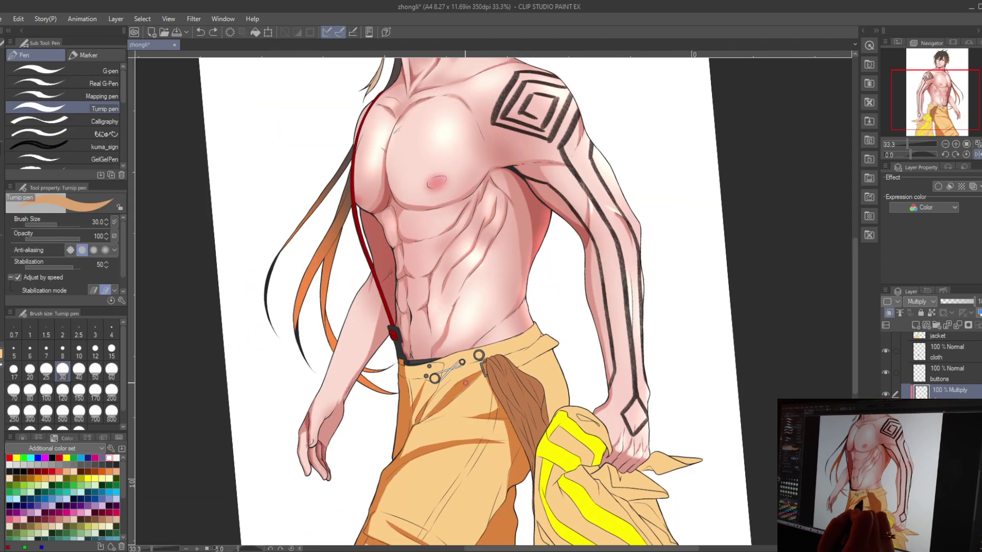
{"action": "key", "text": "ctrl+at"}
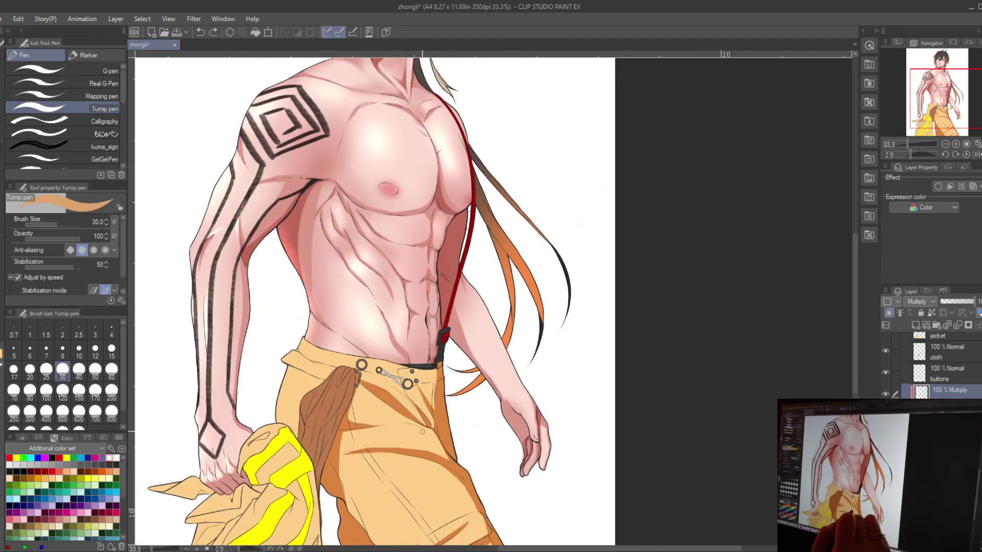
{"action": "key", "text": "h"}
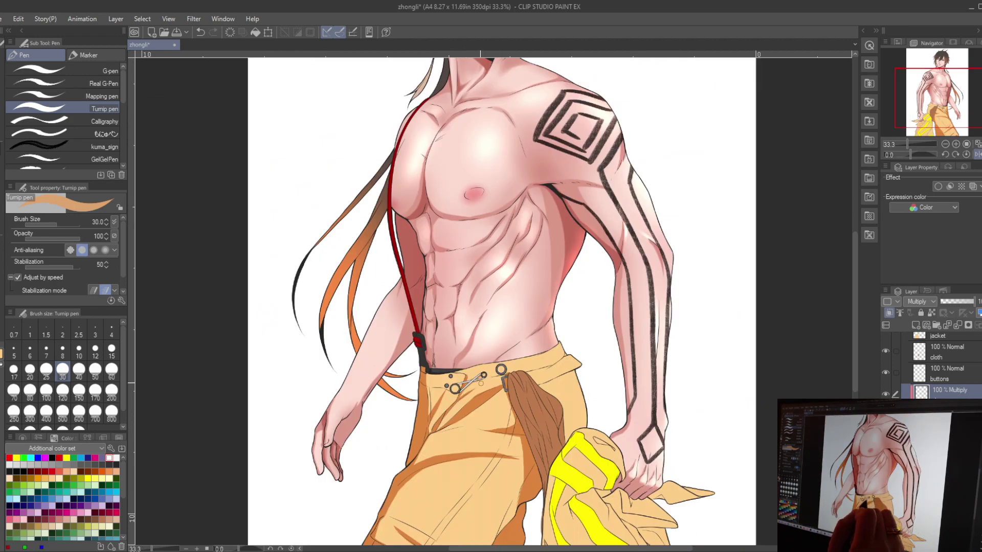
{"action": "key", "text": "h"}
{"action": "key", "text": "h"}
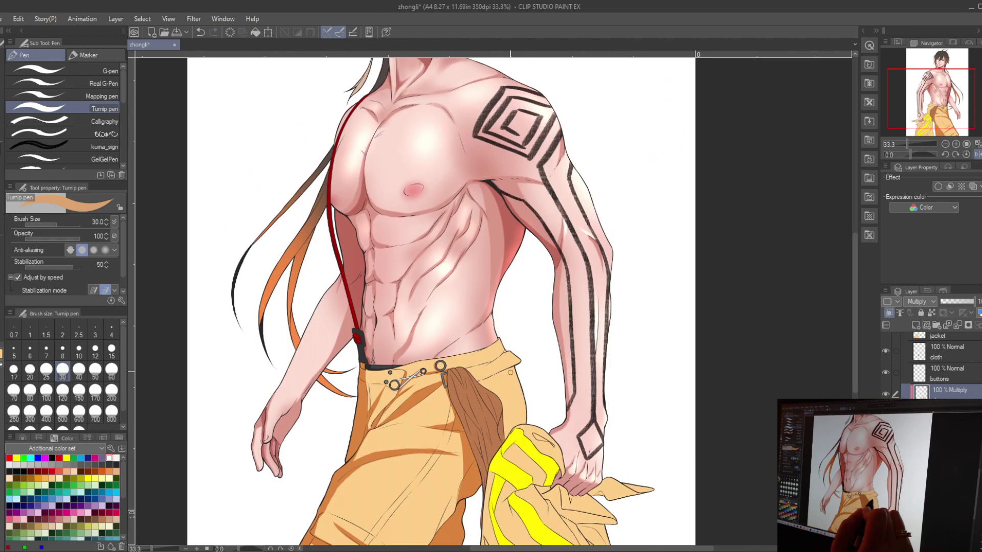
{"action": "key", "text": "h"}
Soften the shadows on the waistband flap and hip with the Round mixing brush at size 170 and Soft airbrush at size 120.
{"action": "key", "text": "b"}
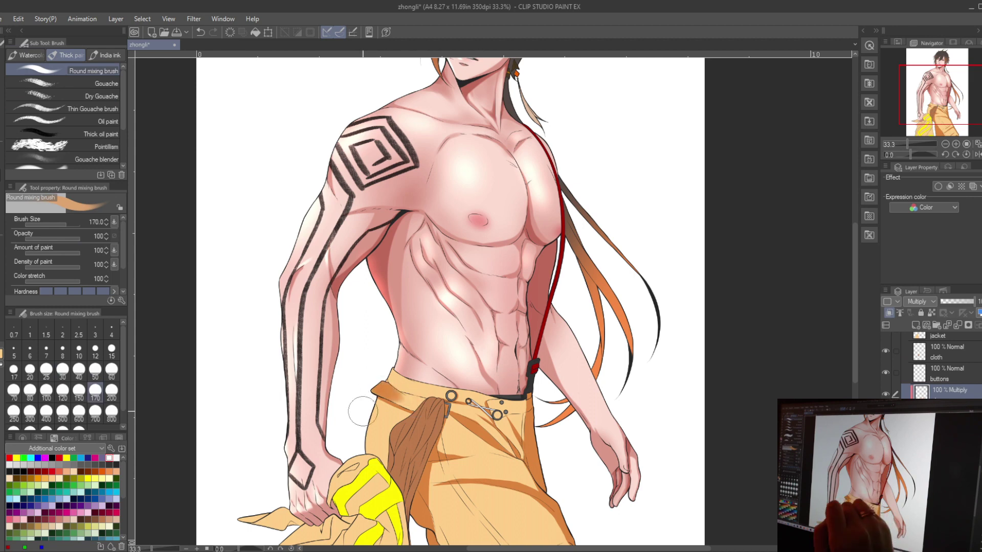
{"action": "key", "text": "ctrl+minus"}
{"action": "key", "text": "b"}
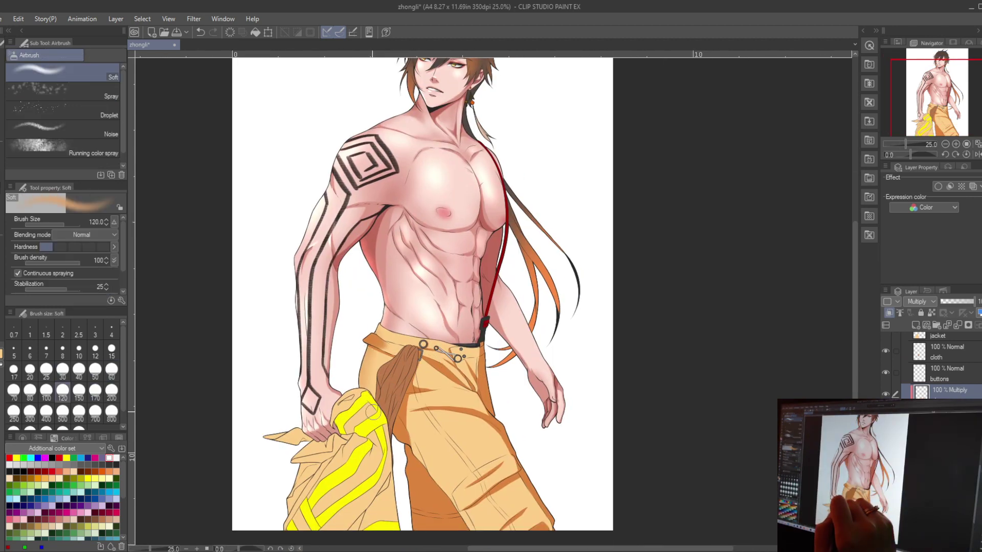
{"action": "mouse_move", "coordinate": [374, 411]}
{"action": "left_mouse_down"}
{"action": "mouse_move", "coordinate": [393, 364]}
{"action": "mouse_move", "coordinate": [393, 409]}
{"action": "mouse_move", "coordinate": [393, 387]}
{"action": "left_mouse_up"}
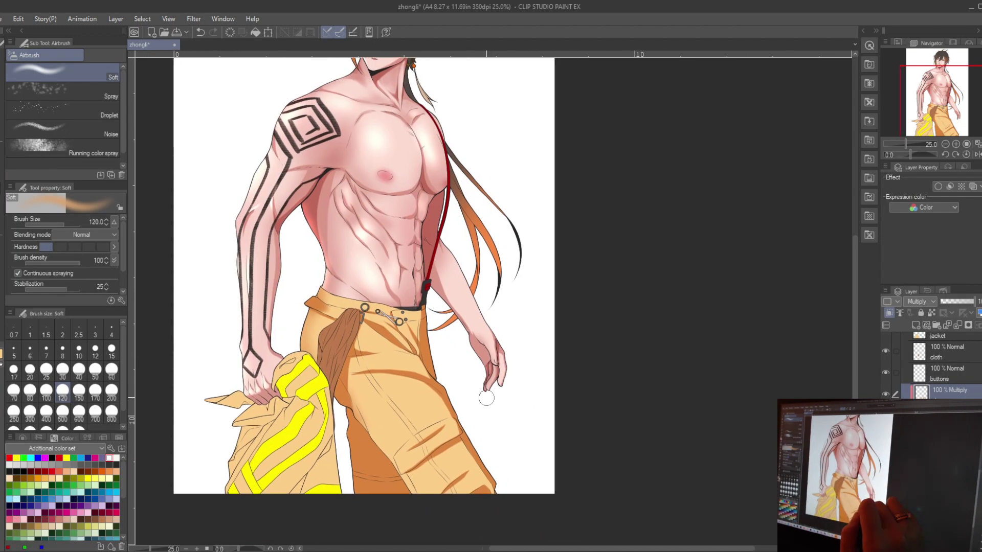
{"action": "left_click_drag", "start_coordinate": [486, 400], "coordinate": [472, 431]}
Darken the back leg's shadow to brown with Lasso selections and prepare a clipped Glow dodge layer for the pants.
{"action": "key", "text": "g"}
{"action": "mouse_move", "coordinate": [455, 492]}
{"action": "left_mouse_down"}
{"action": "mouse_move", "coordinate": [496, 398]}
{"action": "mouse_move", "coordinate": [495, 451]}
{"action": "mouse_move", "coordinate": [431, 483]}
{"action": "left_mouse_up"}
{"action": "key", "text": "m"}
{"action": "key", "text": "m"}
{"action": "left_click_drag", "start_coordinate": [409, 330], "coordinate": [412, 333]}
{"action": "key", "text": "ctrl+z"}
{"action": "left_click_drag", "start_coordinate": [475, 363], "coordinate": [496, 386]}
{"action": "mouse_move", "coordinate": [358, 388]}
{"action": "left_mouse_down"}
{"action": "mouse_move", "coordinate": [435, 388]}
{"action": "mouse_move", "coordinate": [418, 438]}
{"action": "mouse_move", "coordinate": [477, 439]}
{"action": "mouse_move", "coordinate": [481, 465]}
{"action": "mouse_move", "coordinate": [505, 383]}
{"action": "mouse_move", "coordinate": [514, 419]}
{"action": "left_mouse_up"}
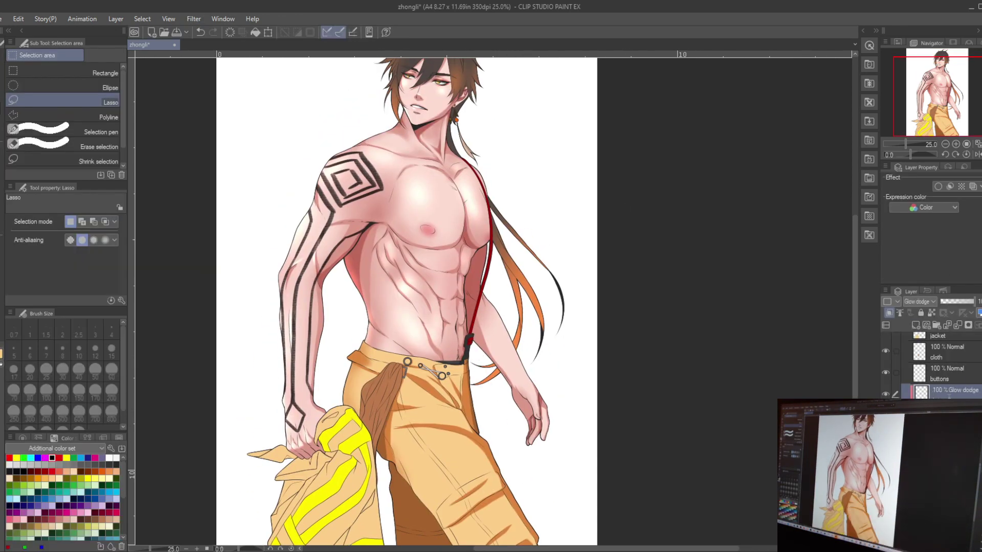
Paint light orange highlights along the waistband, hip and thigh folds with the Round mixing brush at size 100.
{"action": "key", "text": "b"}
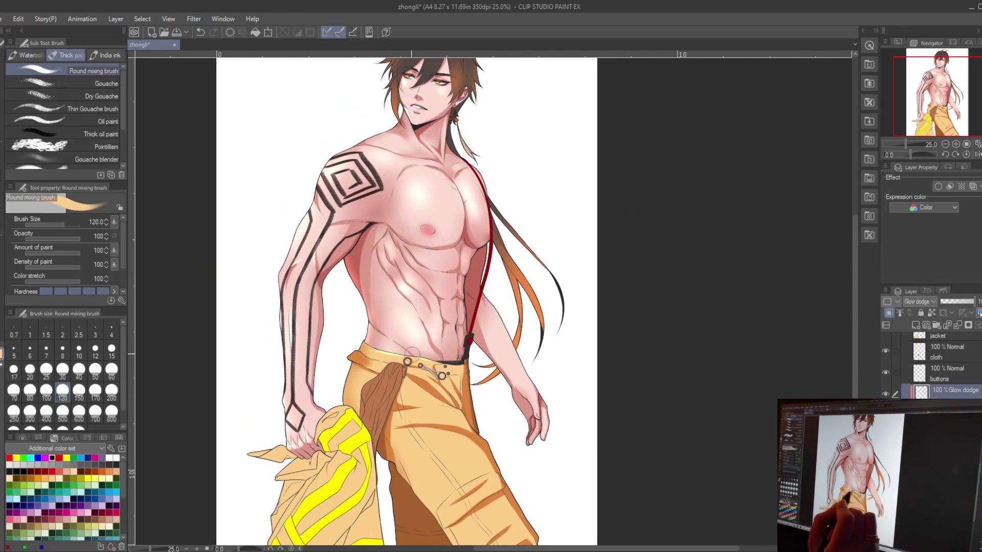
{"action": "left_click_drag", "start_coordinate": [375, 364], "coordinate": [294, 307]}
{"action": "key", "text": "bracketleft"}
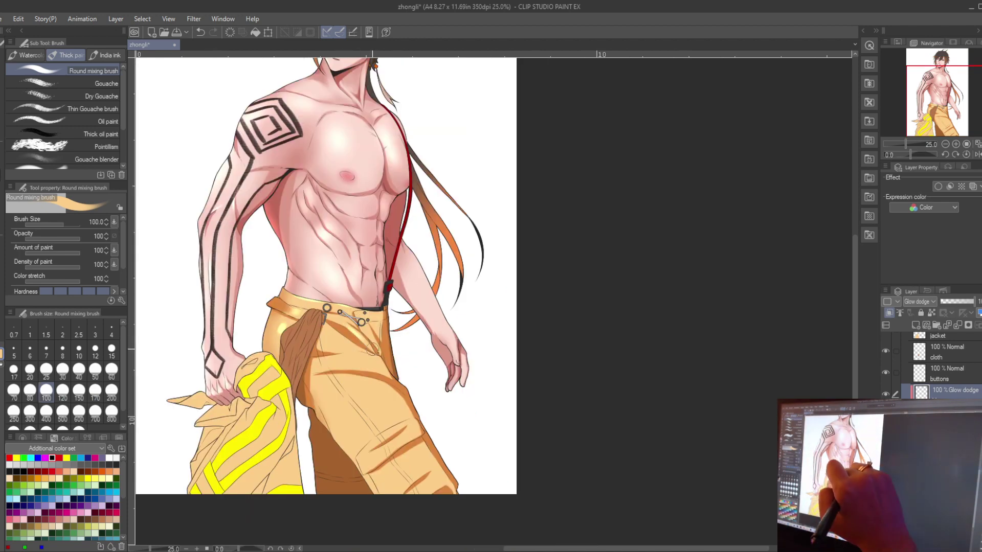
{"action": "left_click_drag", "start_coordinate": [329, 433], "coordinate": [366, 415]}
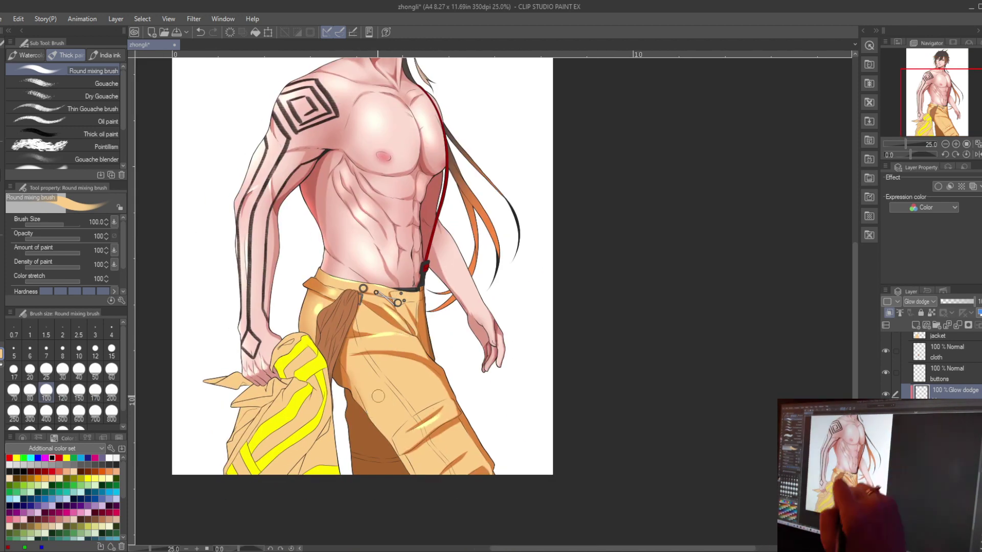
{"action": "left_click_drag", "start_coordinate": [395, 452], "coordinate": [389, 428]}
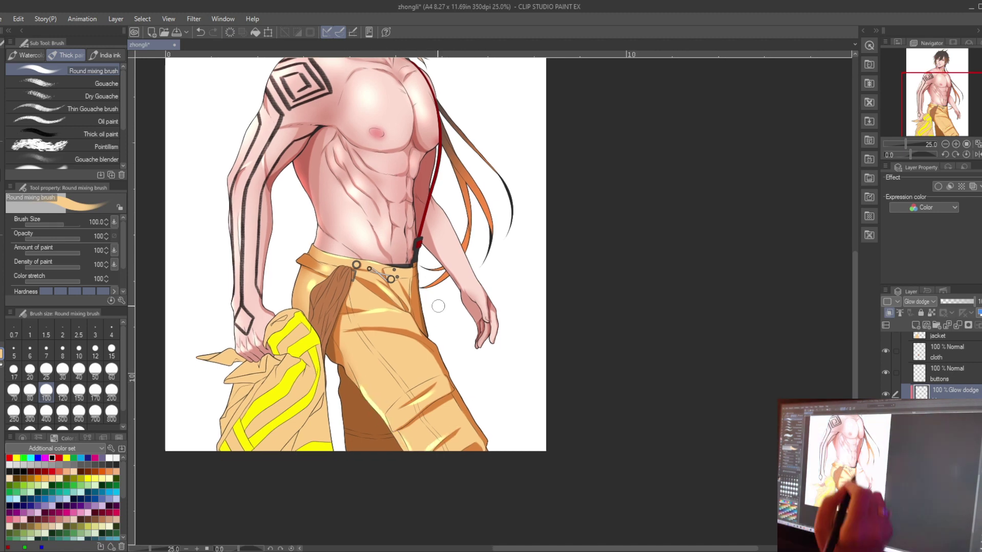
Add a soft glow along the pants' hip and leg edges with the Soft airbrush at size 120.
{"action": "key", "text": "b"}
{"action": "left_click_drag", "start_coordinate": [292, 274], "coordinate": [291, 368]}
{"action": "left_click_drag", "start_coordinate": [381, 330], "coordinate": [450, 332]}
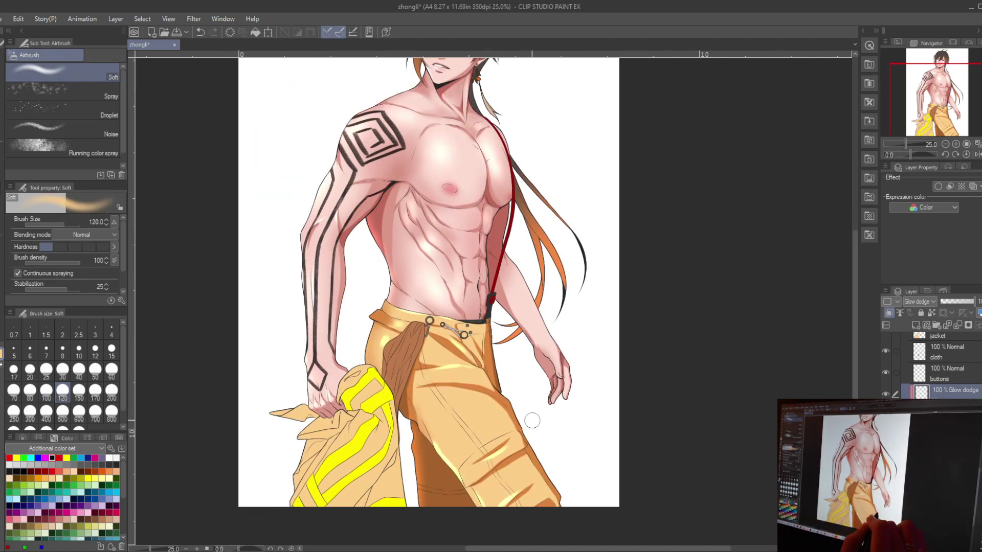
{"action": "left_click_drag", "start_coordinate": [529, 427], "coordinate": [529, 412]}
Shade the waistband's rings, buttons and pin on a clipped Multiply layer at 50% opacity with the Turnip pen at size 30.
{"action": "left_click", "coordinate": [946, 373]}
{"action": "left_click", "coordinate": [927, 331]}
{"action": "key", "text": "p"}
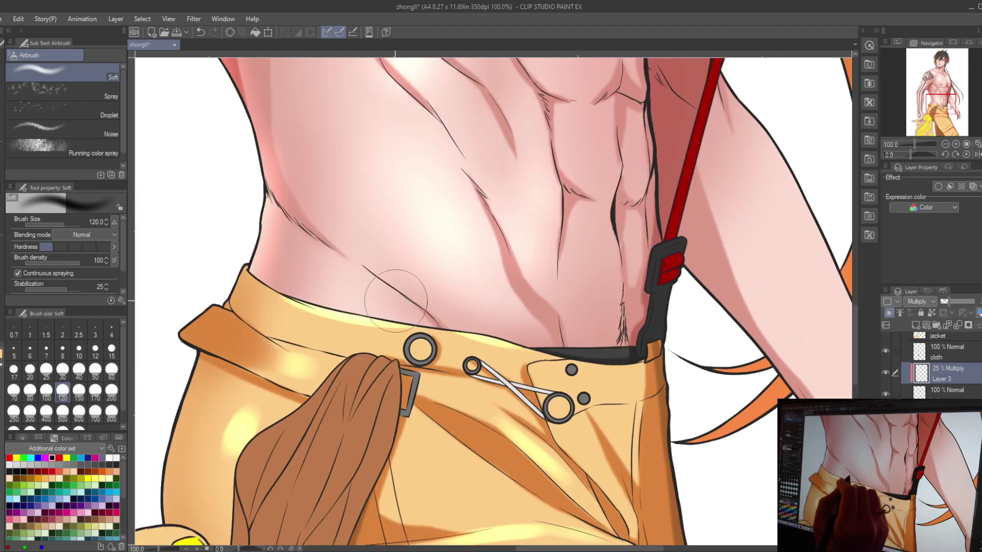
{"action": "scroll", "coordinate": [406, 338], "scroll_direction": "up", "scroll_amount": 5}
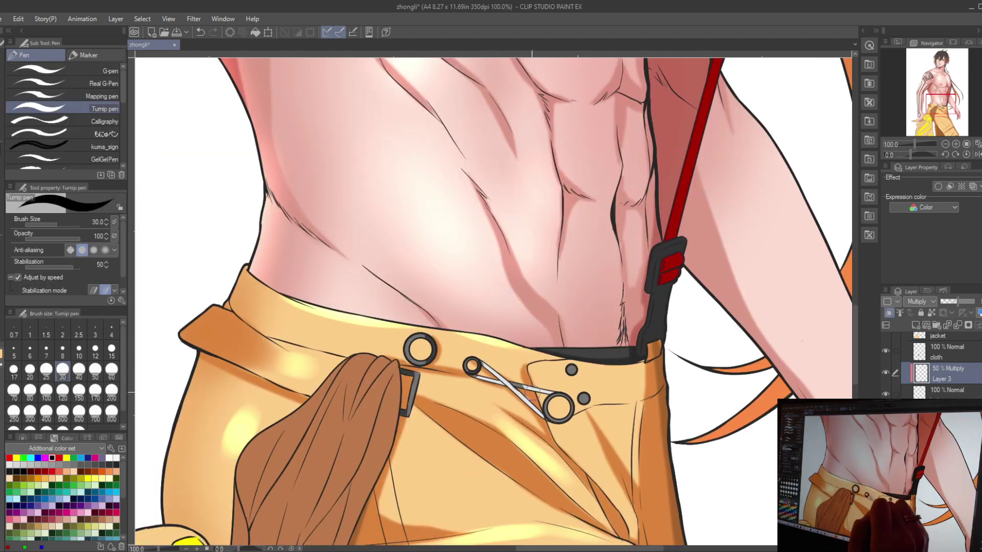
Highlight the waistband's metal details in white with the Round mixing brush at size 40 on a clipped 75% Glow dodge layer named hl.
{"action": "left_click", "coordinate": [915, 325]}
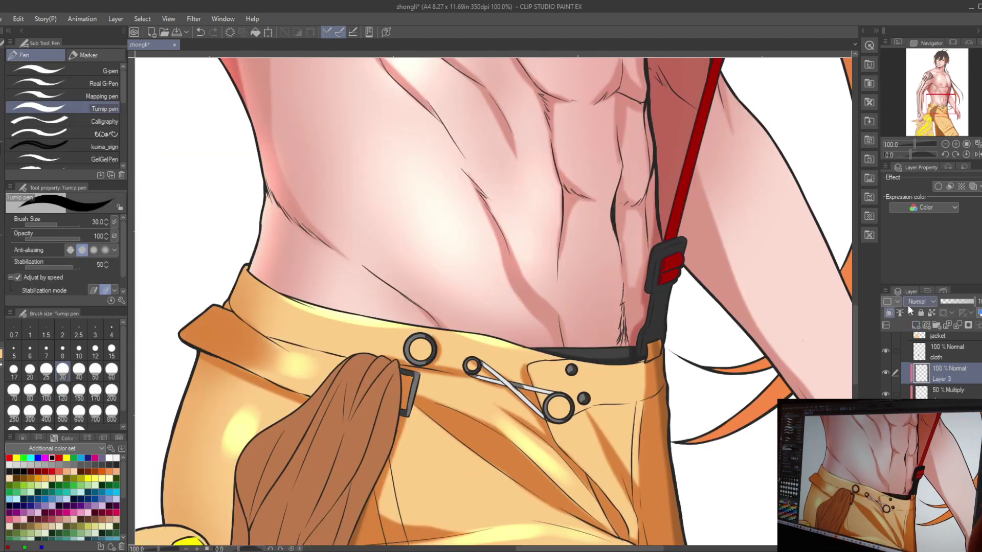
{"action": "double_click", "coordinate": [939, 379]}
{"action": "type", "text": "hl"}
{"action": "key", "text": "Return"}
{"action": "key", "text": "b"}
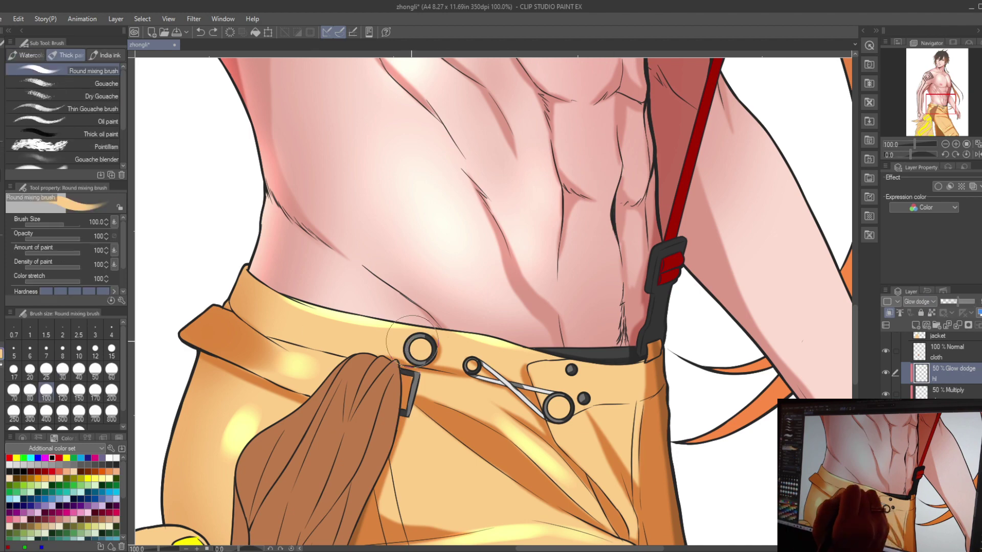
{"action": "left_click", "coordinate": [965, 302]}
{"action": "key", "text": "x"}
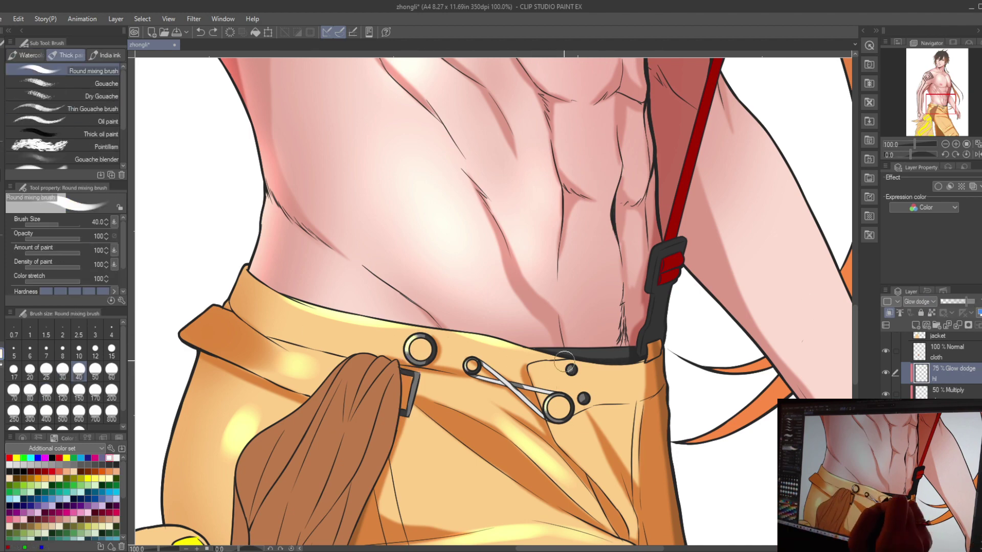
{"action": "left_click", "coordinate": [63, 368]}
Add a clipped Multiply layer over the brown hip cloth and airbrush soft shading onto it using a sampled colour.
{"action": "key", "text": "ctrl+minus"}
{"action": "key", "text": "ctrl+minus"}
{"action": "left_click", "coordinate": [950, 392]}
{"action": "left_click", "coordinate": [359, 363], "text": "alt"}
{"action": "key", "text": "j"}
{"action": "left_click_drag", "start_coordinate": [396, 365], "coordinate": [371, 453]}
{"action": "scroll", "coordinate": [379, 409], "scroll_direction": "down", "scroll_amount": 1}
{"action": "left_click_drag", "start_coordinate": [376, 397], "coordinate": [371, 432]}
Draw darker fold shadows on the brown hip cloth with the Turnip pen at size 30 and fill them.
{"action": "key", "text": "p"}
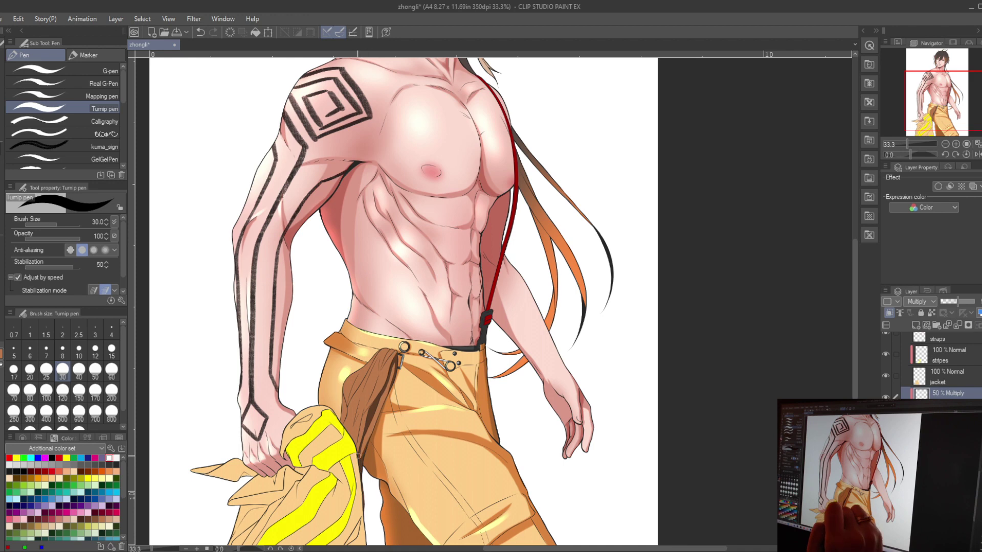
{"action": "key", "text": "j"}
{"action": "key", "text": "p"}
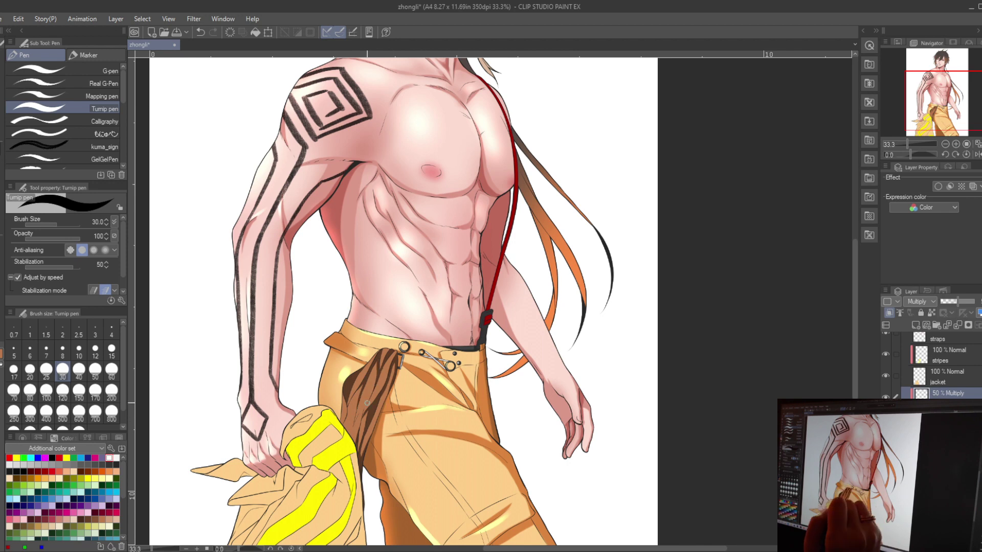
{"action": "key", "text": "g"}
{"action": "left_click_drag", "start_coordinate": [360, 412], "coordinate": [332, 444]}
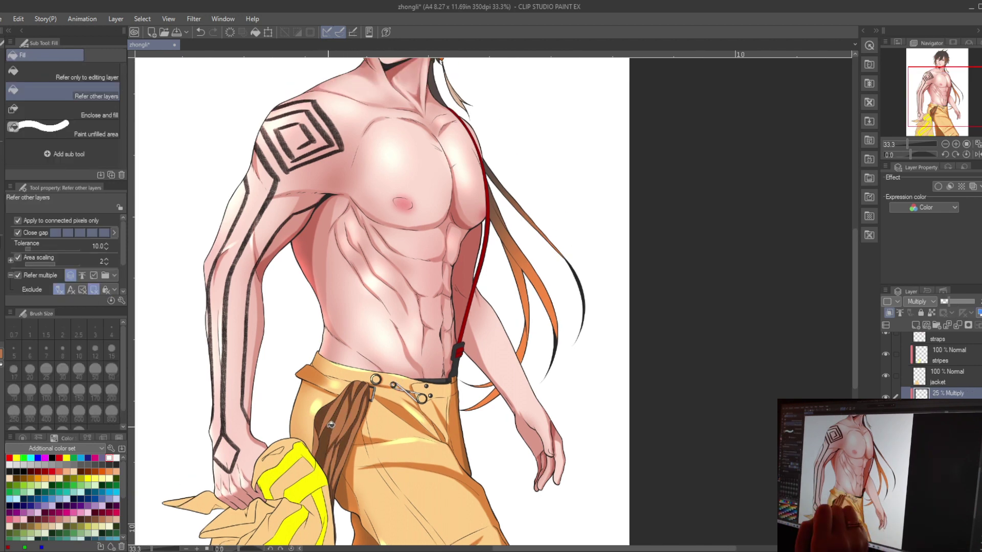
Add a layer and paint a pale ornamental pattern over the brown hip cloth with a decorative clothing brush.
{"action": "left_click", "coordinate": [925, 326]}
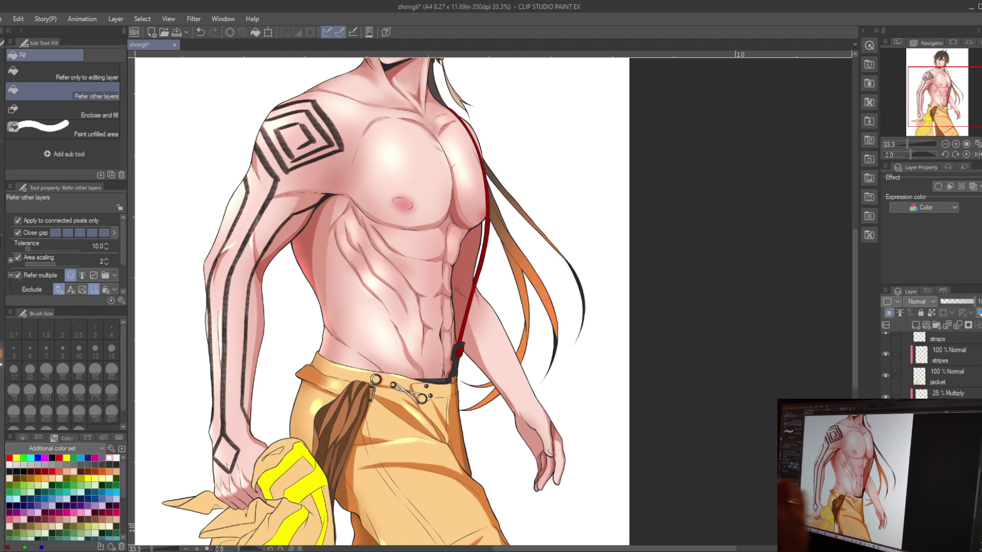
{"action": "left_click", "coordinate": [80, 55]}
{"action": "left_click_drag", "start_coordinate": [122, 85], "coordinate": [121, 159]}
{"action": "left_click", "coordinate": [84, 139]}
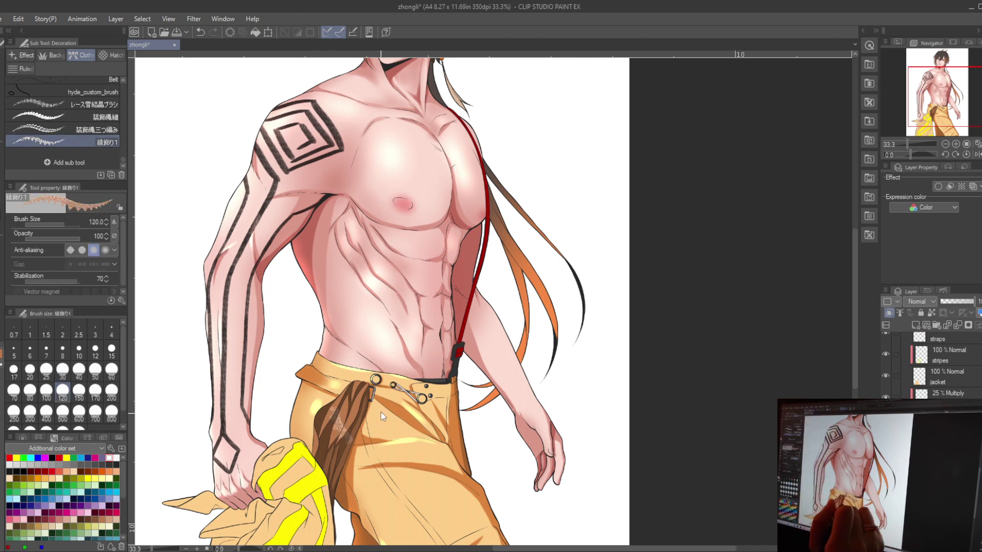
{"action": "left_click_drag", "start_coordinate": [369, 384], "coordinate": [322, 481]}
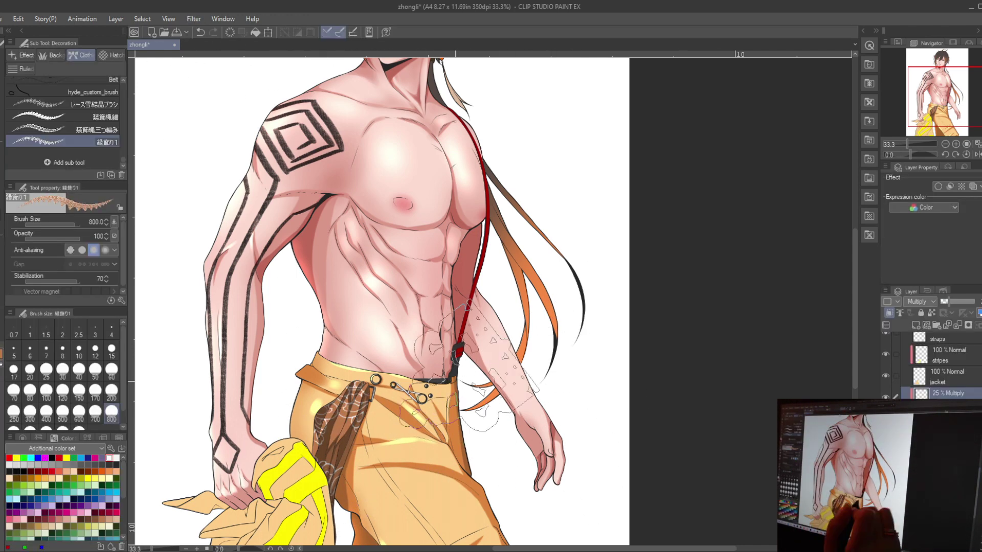
Create a clipped Multiply layer named sh above the jacket's stripes and fill fold shadows on the held jacket.
{"action": "scroll", "coordinate": [478, 429], "scroll_direction": "down", "scroll_amount": 1}
{"action": "left_click", "coordinate": [950, 357]}
{"action": "left_click_drag", "start_coordinate": [511, 358], "coordinate": [553, 286]}
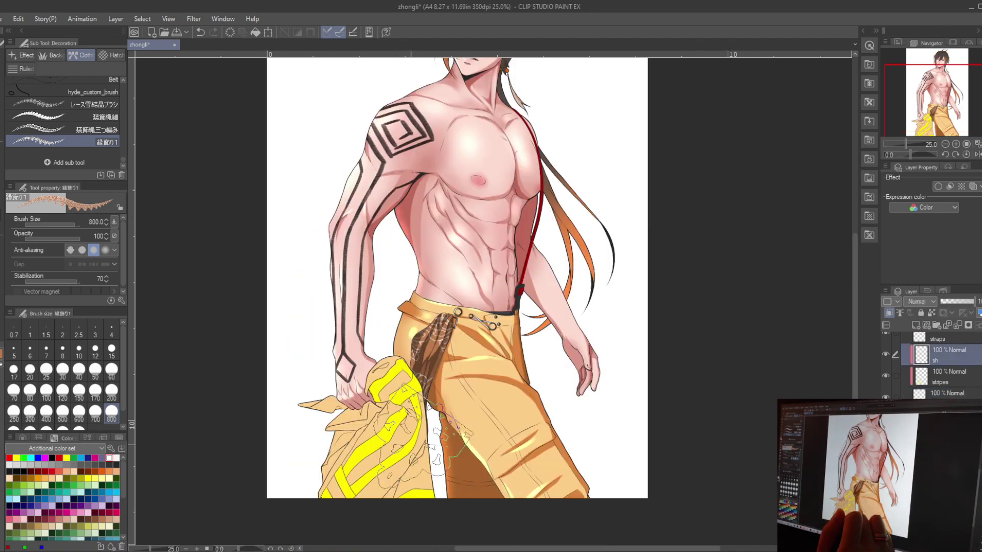
{"action": "left_click", "coordinate": [54, 438]}
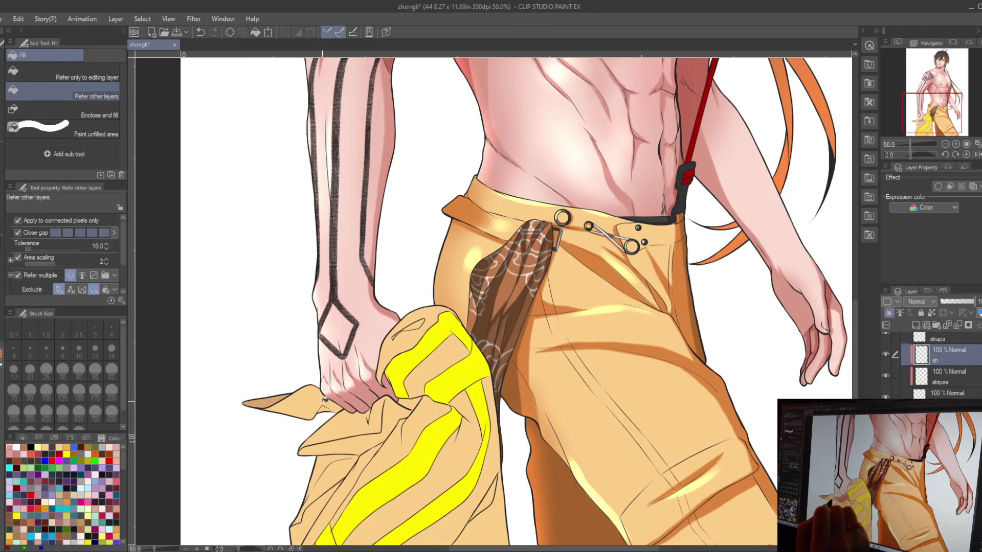
{"action": "scroll", "coordinate": [416, 361], "scroll_direction": "up", "scroll_amount": 2}
{"action": "scroll", "coordinate": [416, 362], "scroll_direction": "down", "scroll_amount": 3}
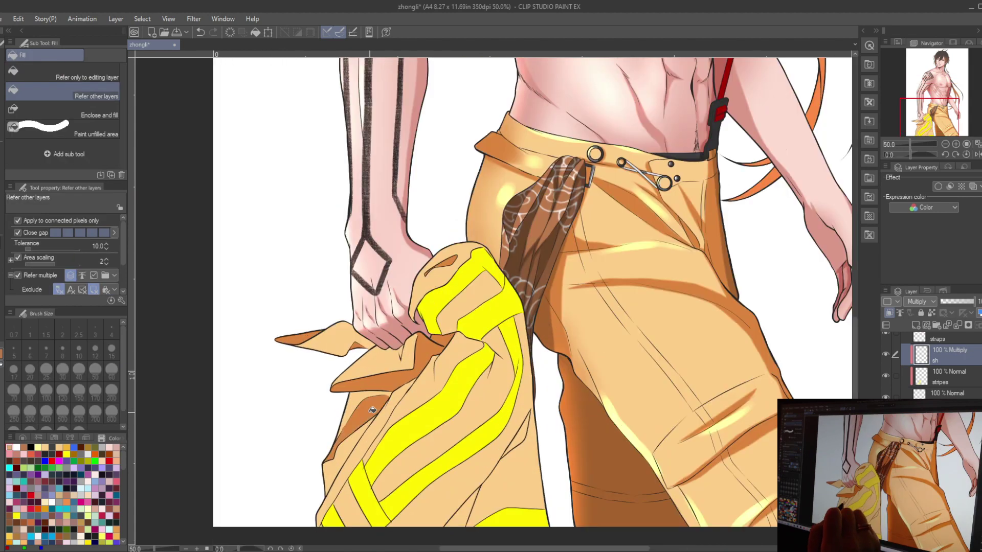
{"action": "left_click_drag", "start_coordinate": [372, 409], "coordinate": [413, 444]}
{"action": "scroll", "coordinate": [447, 393], "scroll_direction": "down", "scroll_amount": 1}
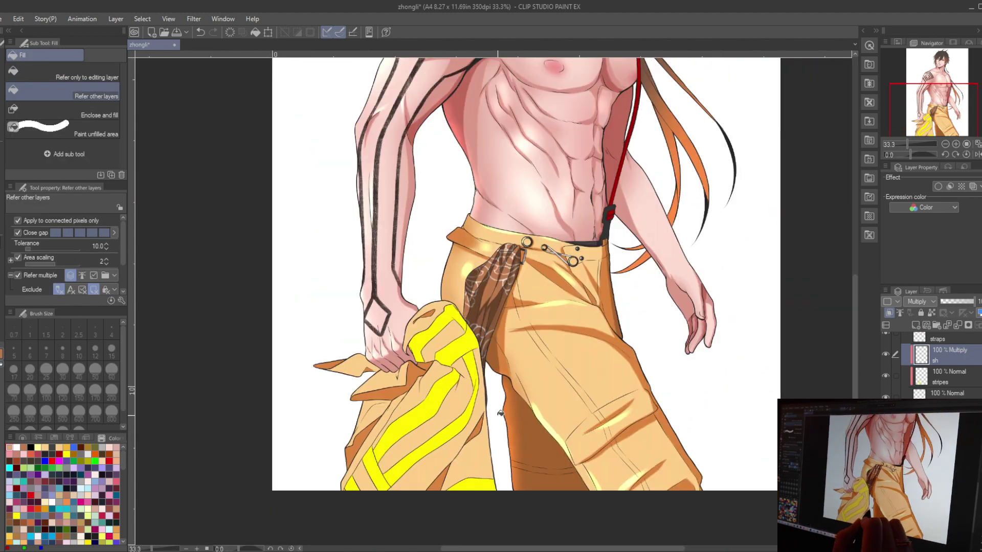
Extend the shadows across the jacket's knot and yellow stripes using Lasso selections and the Turnip pen.
{"action": "key", "text": "m"}
{"action": "left_click_drag", "start_coordinate": [467, 376], "coordinate": [456, 420]}
{"action": "key", "text": "p"}
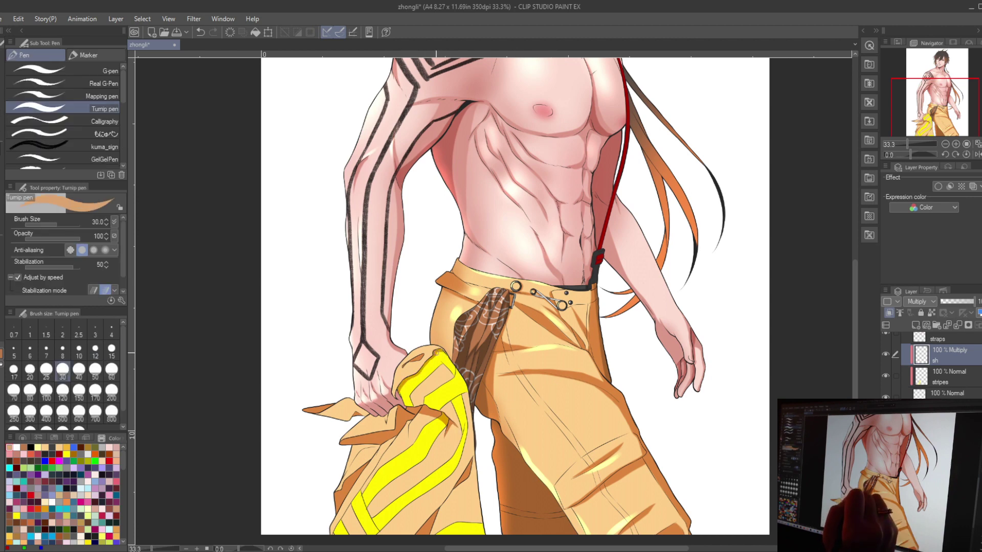
{"action": "key", "text": "m"}
{"action": "left_click_drag", "start_coordinate": [459, 394], "coordinate": [468, 360]}
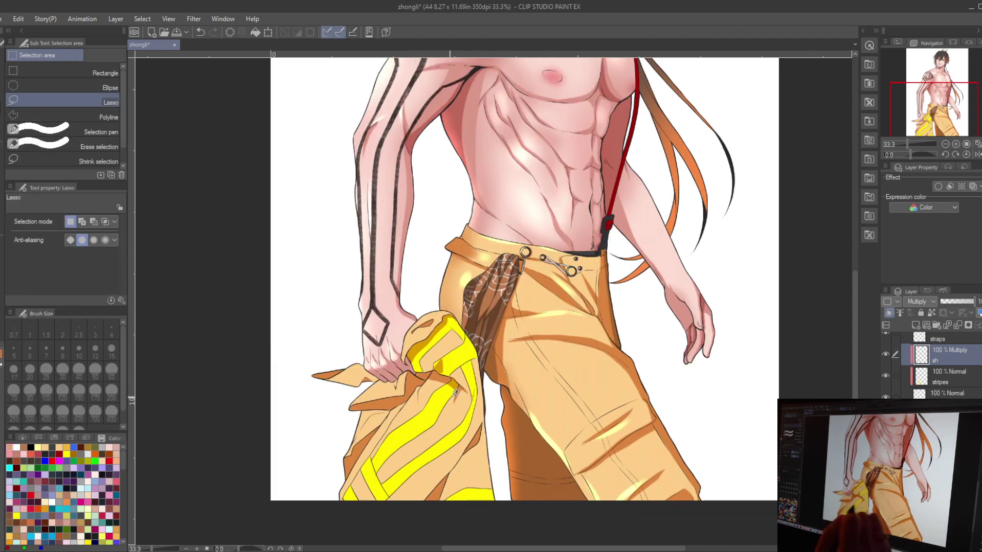
{"action": "left_click_drag", "start_coordinate": [422, 387], "coordinate": [430, 378]}
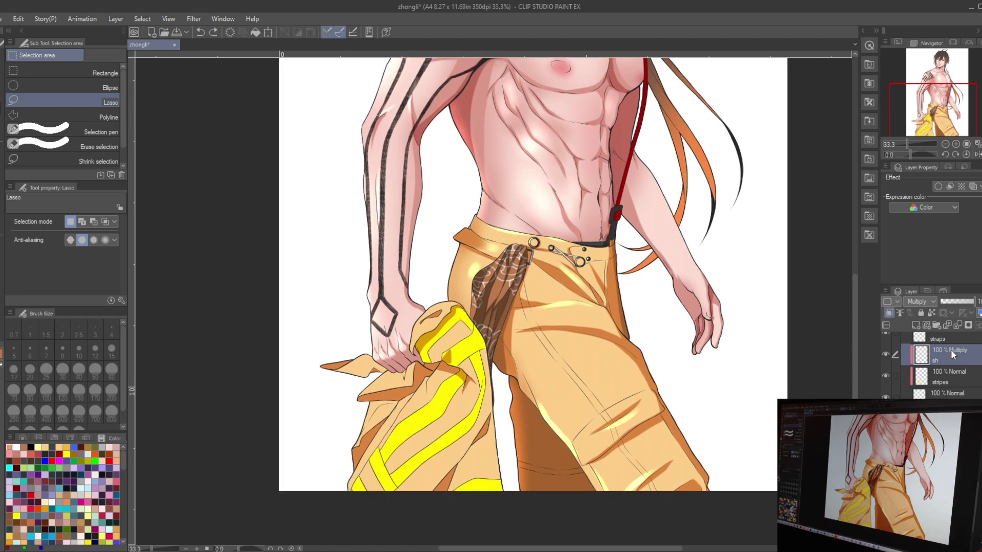
Darken the jacket's fold shadows to brown and fill the shaded area along its lower edge.
{"action": "scroll", "coordinate": [915, 363], "scroll_direction": "down", "scroll_amount": 3}
{"action": "key", "text": "p"}
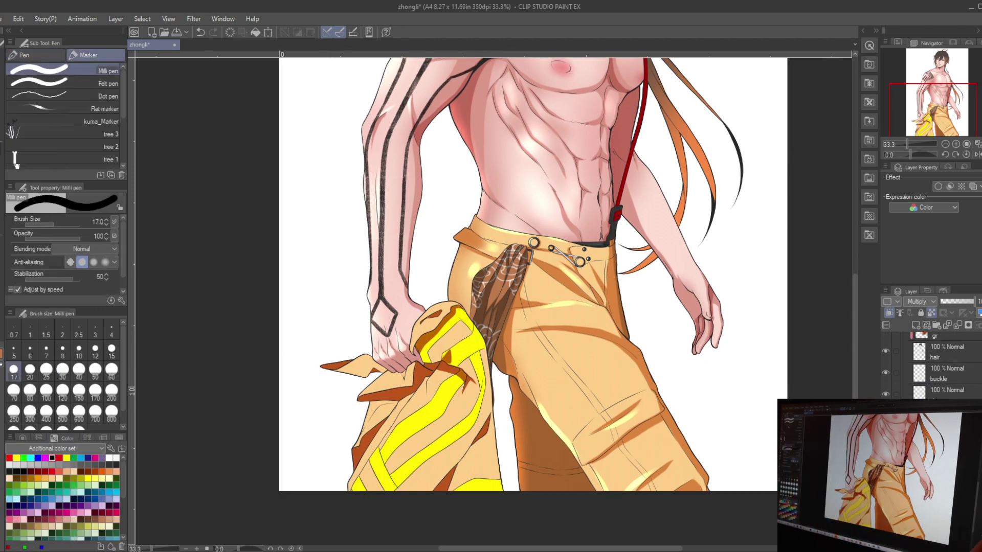
{"action": "key", "text": "g"}
{"action": "mouse_move", "coordinate": [381, 416]}
{"action": "left_mouse_down"}
{"action": "mouse_move", "coordinate": [365, 374]}
{"action": "mouse_move", "coordinate": [348, 429]}
{"action": "left_mouse_up"}
{"action": "key", "text": "p"}
{"action": "key", "text": "m"}
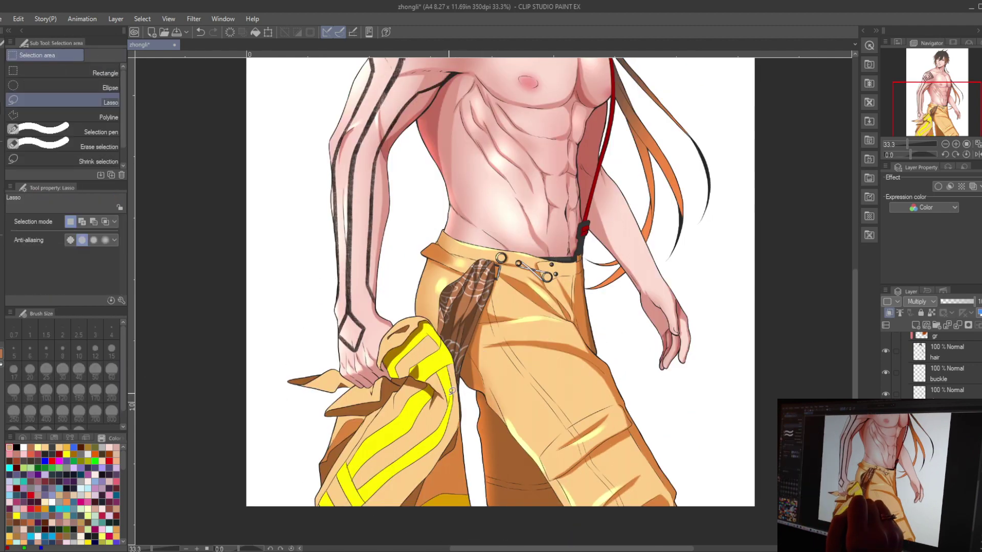
Draw further shadow shapes around the jacket's knot and folds with the Turnip pen at size 25 and fill them.
{"action": "key", "text": "p"}
{"action": "scroll", "coordinate": [378, 342], "scroll_direction": "up", "scroll_amount": 2}
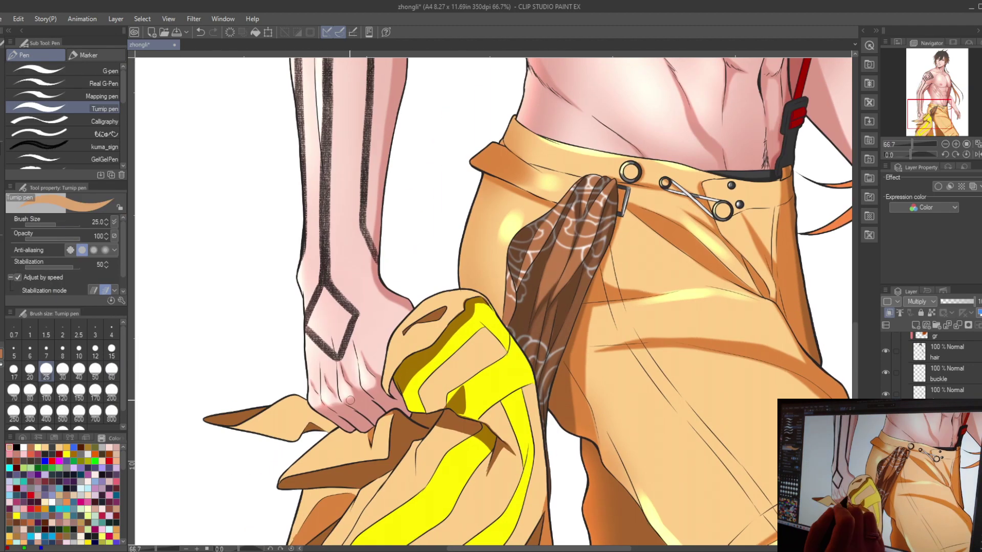
{"action": "key", "text": "g"}
{"action": "scroll", "coordinate": [352, 404], "scroll_direction": "down", "scroll_amount": 1}
{"action": "mouse_move", "coordinate": [358, 408]}
{"action": "left_mouse_down"}
{"action": "mouse_move", "coordinate": [330, 414]}
{"action": "mouse_move", "coordinate": [432, 354]}
{"action": "mouse_move", "coordinate": [310, 422]}
{"action": "left_mouse_up"}
{"action": "scroll", "coordinate": [337, 424], "scroll_direction": "down", "scroll_amount": 2}
Blend soft Multiply shading into the jacket and its stripes with the Round mixing brush at sizes 80 and 250.
{"action": "key", "text": "b"}
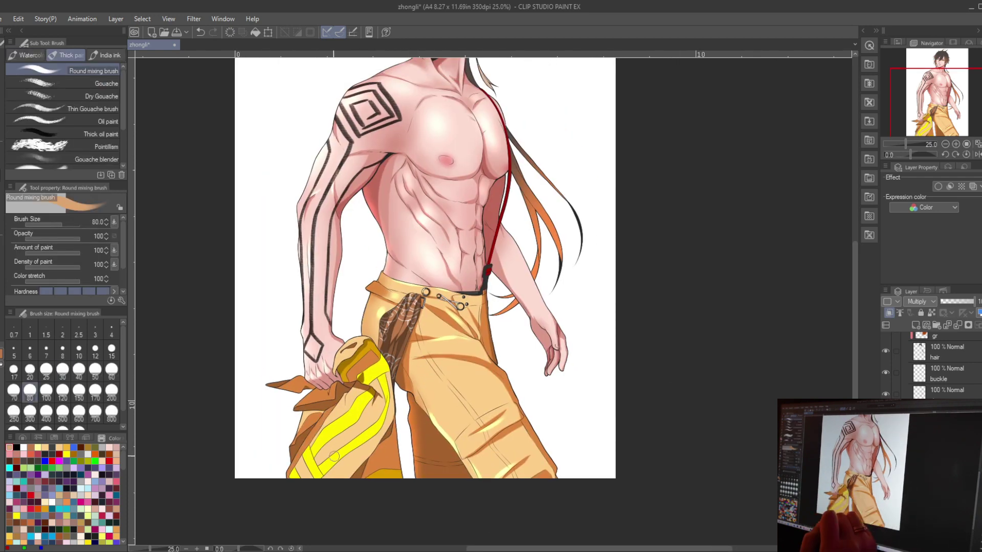
{"action": "left_click_drag", "start_coordinate": [373, 374], "coordinate": [426, 387]}
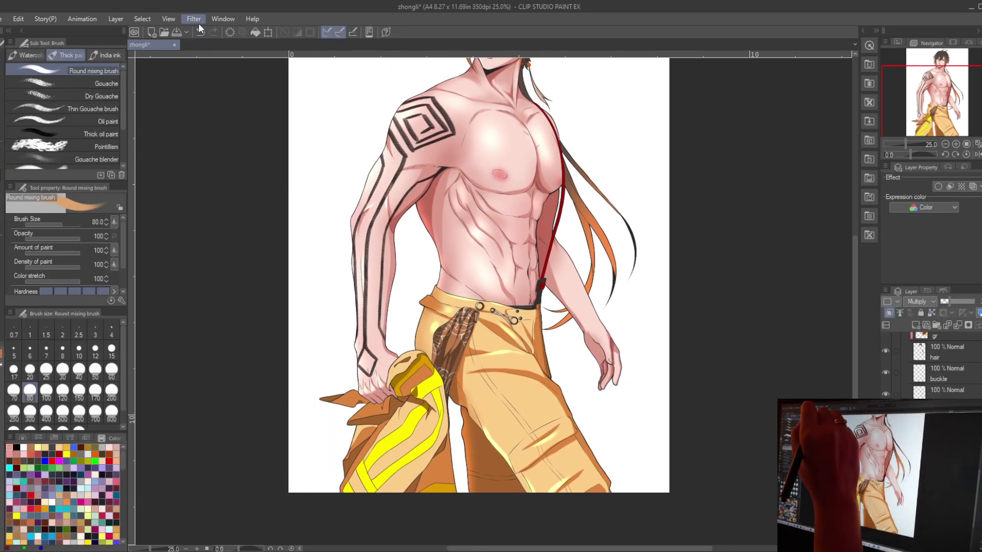
{"action": "key", "text": "x"}
{"action": "key", "text": "x"}
{"action": "left_click", "coordinate": [14, 412]}
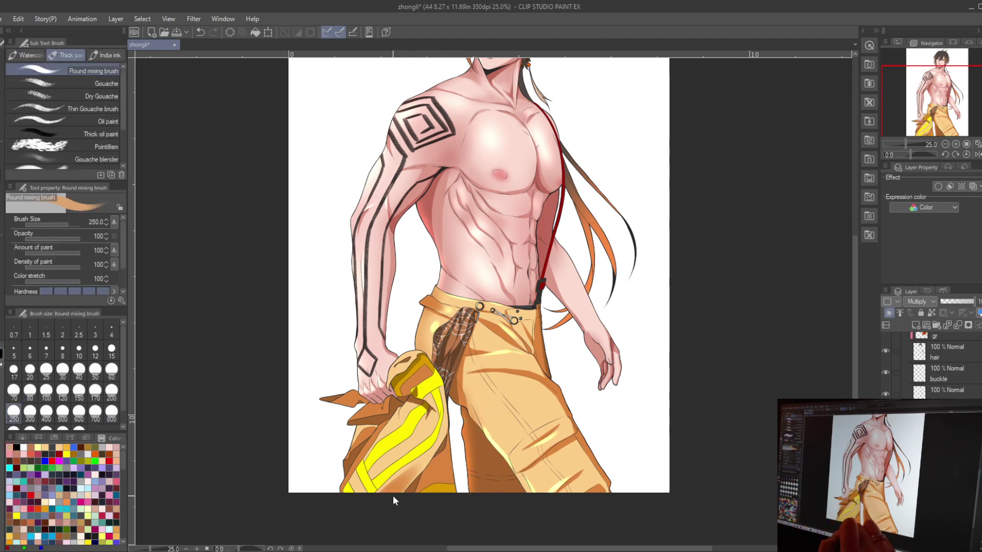
{"action": "mouse_move", "coordinate": [440, 426]}
{"action": "left_mouse_down"}
{"action": "mouse_move", "coordinate": [408, 435]}
{"action": "mouse_move", "coordinate": [445, 379]}
{"action": "mouse_move", "coordinate": [447, 435]}
{"action": "mouse_move", "coordinate": [417, 392]}
{"action": "mouse_move", "coordinate": [468, 448]}
{"action": "left_mouse_up"}
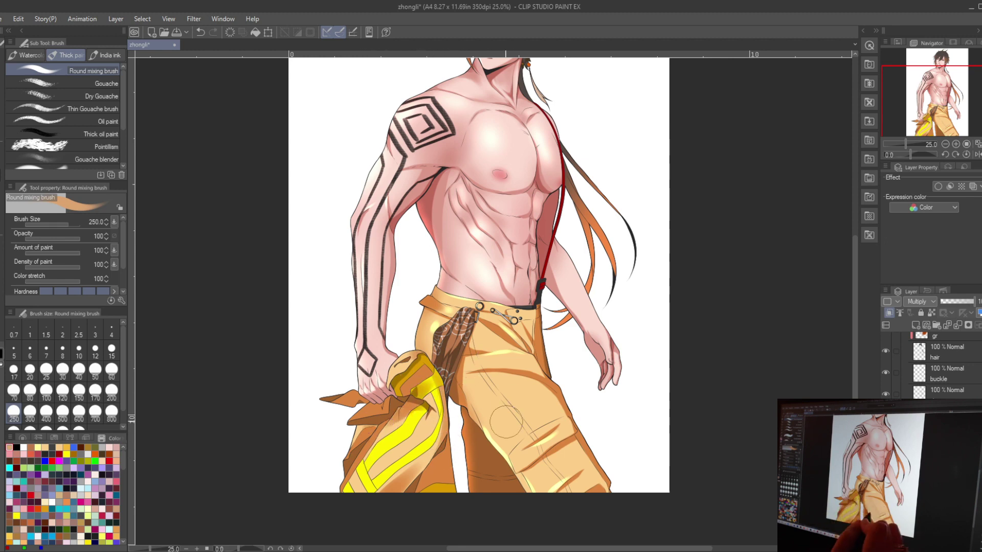
{"action": "mouse_move", "coordinate": [424, 412]}
{"action": "left_mouse_down"}
{"action": "mouse_move", "coordinate": [413, 441]}
{"action": "mouse_move", "coordinate": [390, 456]}
{"action": "mouse_move", "coordinate": [407, 419]}
{"action": "mouse_move", "coordinate": [445, 414]}
{"action": "mouse_move", "coordinate": [405, 432]}
{"action": "mouse_move", "coordinate": [404, 407]}
{"action": "mouse_move", "coordinate": [435, 437]}
{"action": "left_mouse_up"}
{"action": "key", "text": "bracketleft"}
{"action": "key", "text": "m"}
{"action": "left_click_drag", "start_coordinate": [509, 425], "coordinate": [513, 406]}
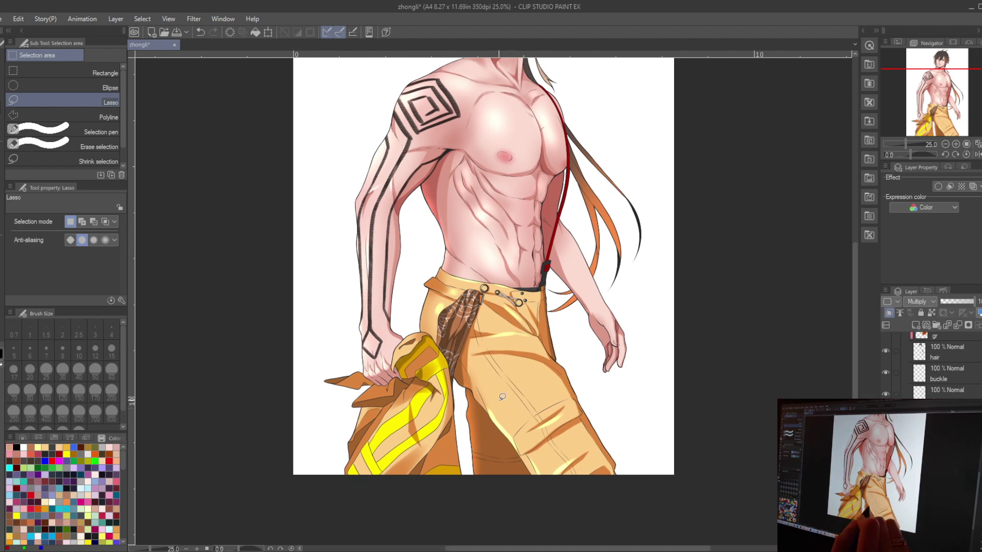
Paint light orange highlights on the jacket in a Glow dodge layer with the Round mixing brush at sizes 200 and 60.
{"action": "key", "text": "b"}
{"action": "left_click_drag", "start_coordinate": [527, 327], "coordinate": [498, 393]}
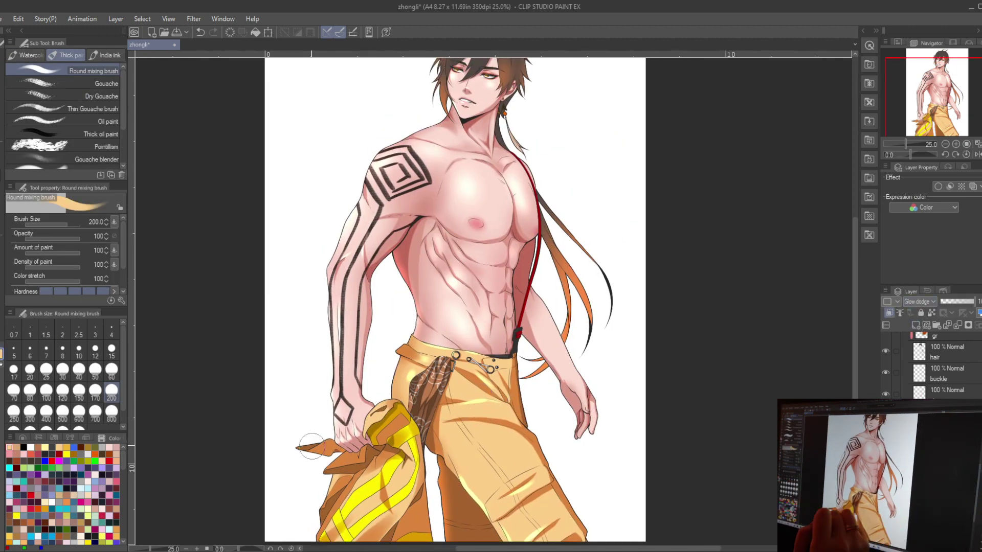
{"action": "left_click_drag", "start_coordinate": [370, 476], "coordinate": [378, 409]}
{"action": "key", "text": "bracketleft"}
{"action": "key", "text": "bracketleft"}
{"action": "key", "text": "bracketleft"}
{"action": "key", "text": "bracketleft"}
{"action": "key", "text": "bracketleft"}
{"action": "key", "text": "bracketleft"}
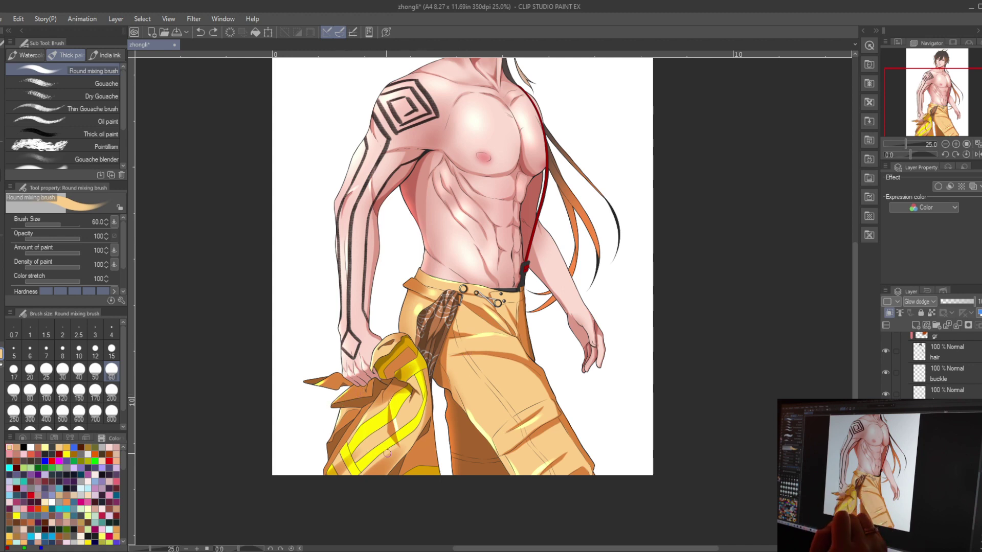
{"action": "left_click_drag", "start_coordinate": [387, 452], "coordinate": [347, 505]}
Shade the red strap with the Soft airbrush at size 120 on a clipped Multiply layer and add a Glow dodge layer for it.
{"action": "left_click", "coordinate": [946, 391]}
{"action": "left_click", "coordinate": [889, 313]}
{"action": "left_click_drag", "start_coordinate": [460, 307], "coordinate": [342, 422]}
{"action": "key", "text": "b"}
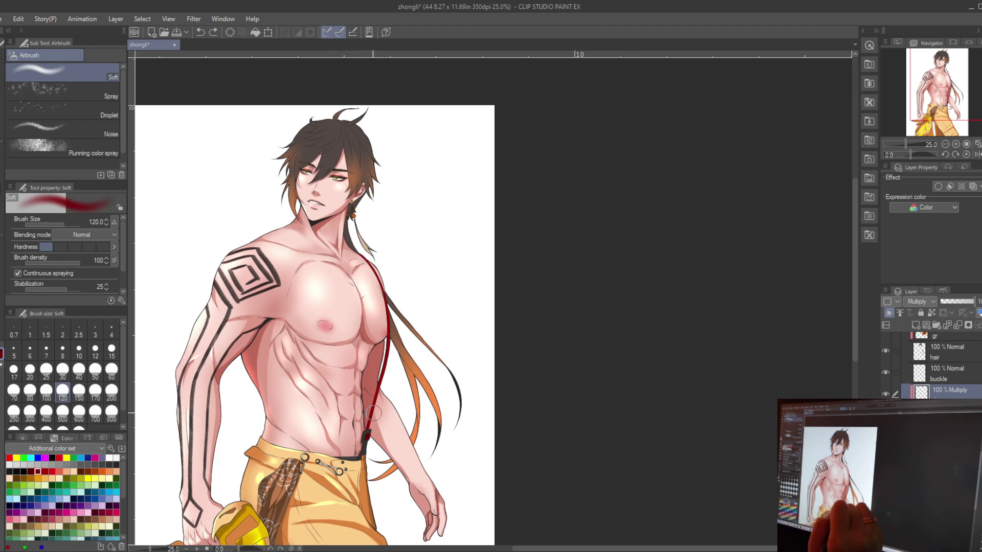
{"action": "left_click", "coordinate": [389, 307], "text": "alt"}
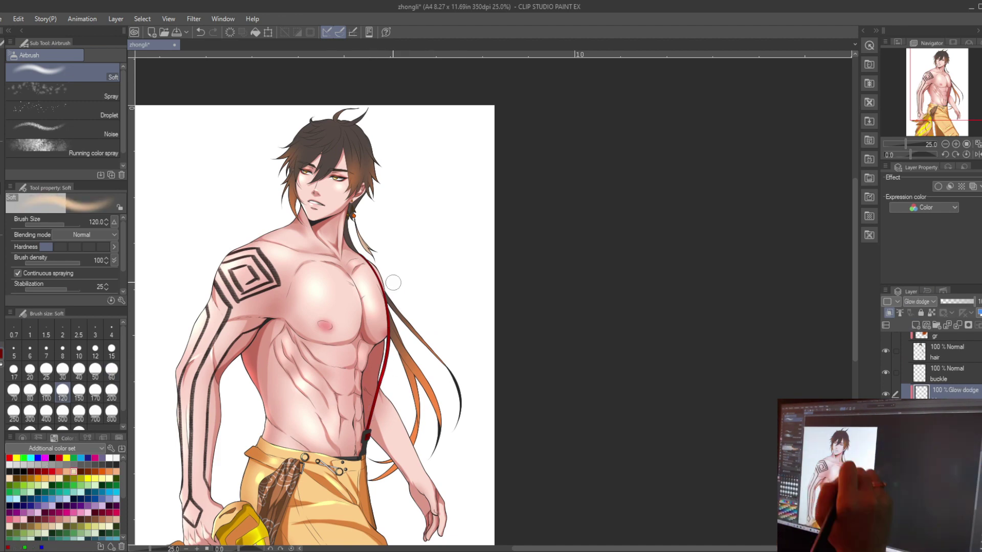
{"action": "key", "text": "ctrl+z"}
Shade the strap's buckle on a 25% Multiply layer and add a clipped Glow dodge layer named hl above it.
{"action": "key", "text": "b"}
{"action": "scroll", "coordinate": [382, 419], "scroll_direction": "up", "scroll_amount": 2}
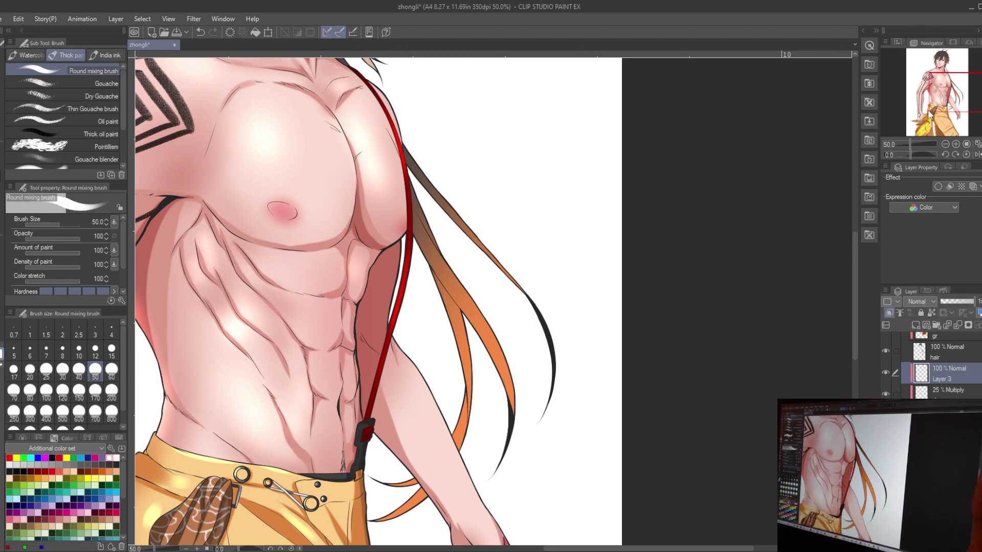
{"action": "key", "text": "ctrl+z"}
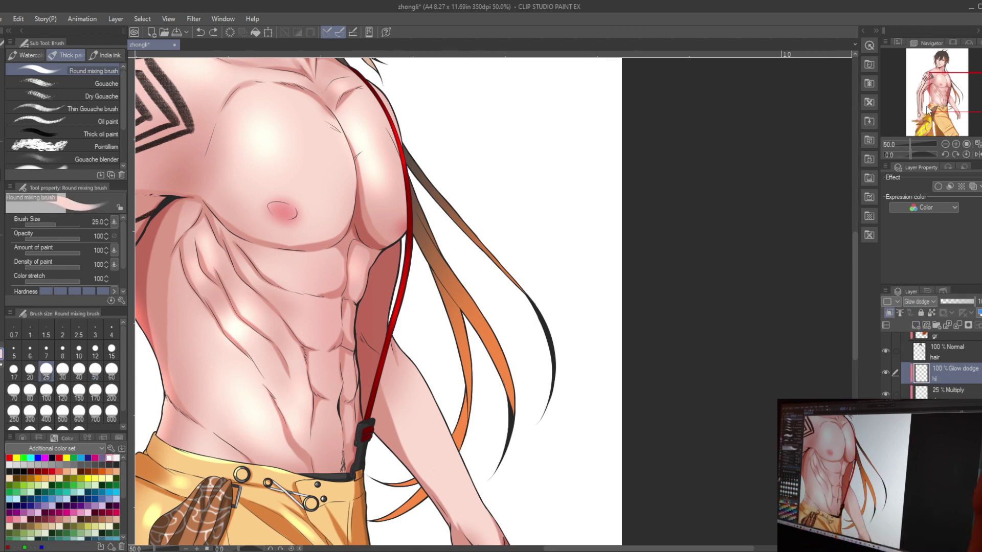
Set up a Multiply layer named sh at 50% opacity above the hair's colour layers.
{"action": "scroll", "coordinate": [359, 426], "scroll_direction": "down", "scroll_amount": 1}
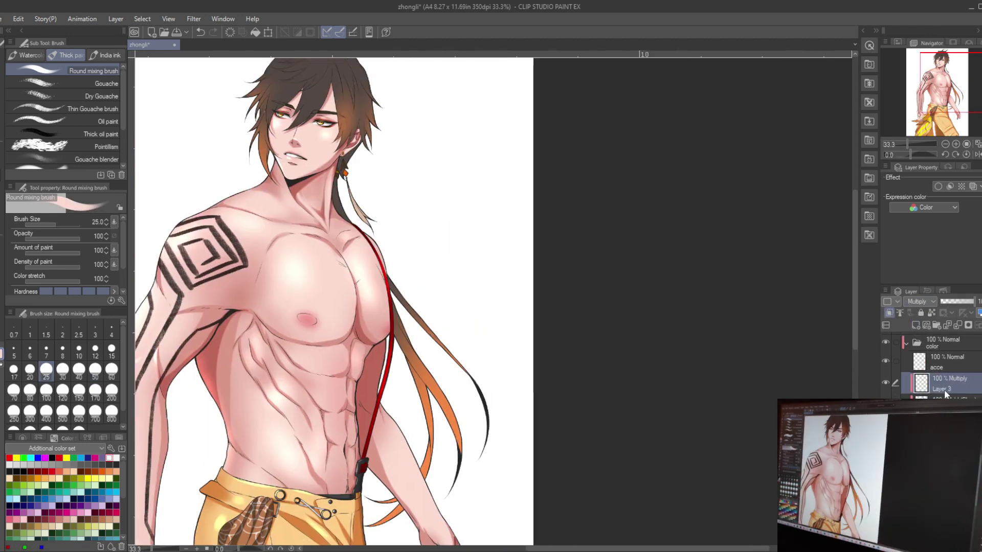
{"action": "left_click", "coordinate": [946, 301]}
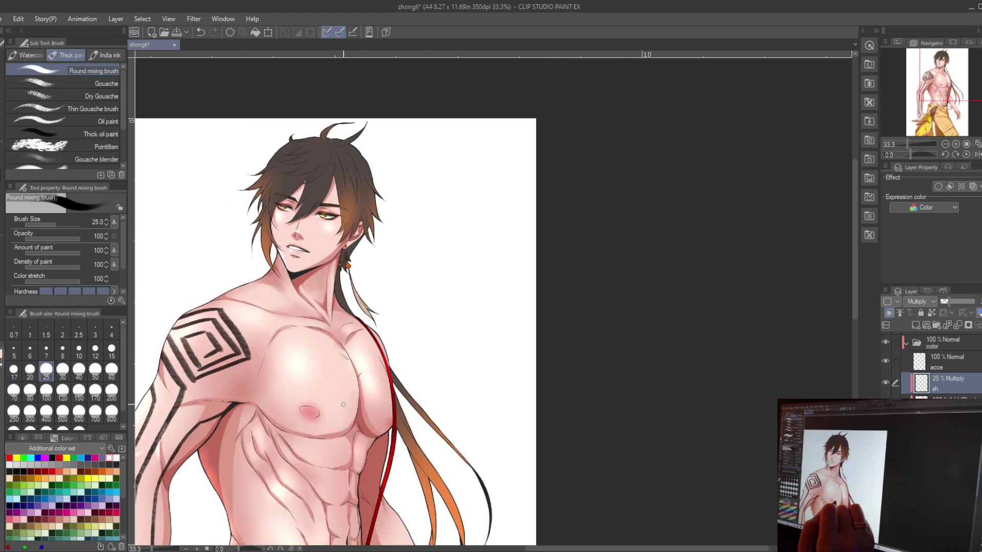
{"action": "left_click_drag", "start_coordinate": [343, 404], "coordinate": [363, 517]}
{"action": "key", "text": "ctrl+z"}
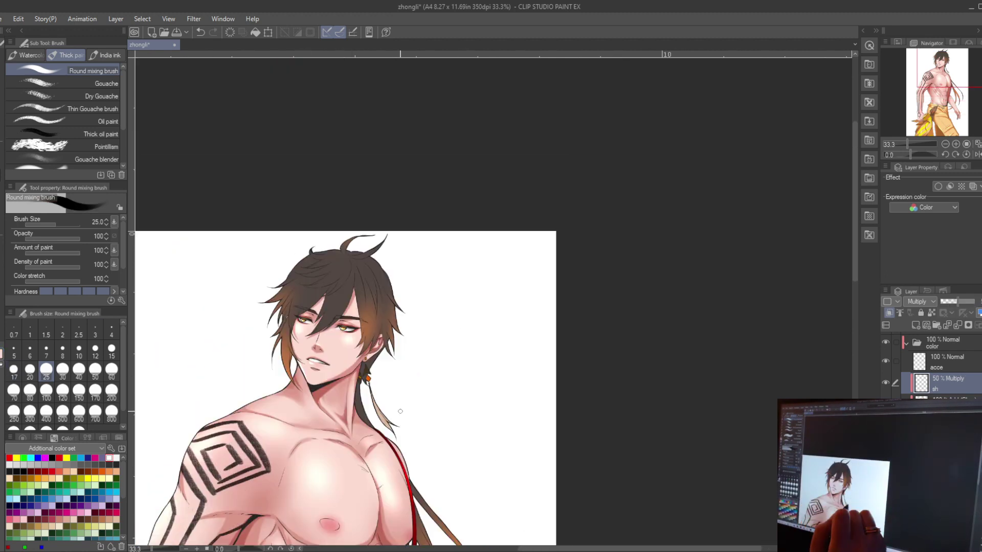
{"action": "mouse_move", "coordinate": [400, 412]}
{"action": "left_mouse_down"}
{"action": "mouse_move", "coordinate": [400, 471]}
{"action": "mouse_move", "coordinate": [386, 504]}
{"action": "left_mouse_up"}
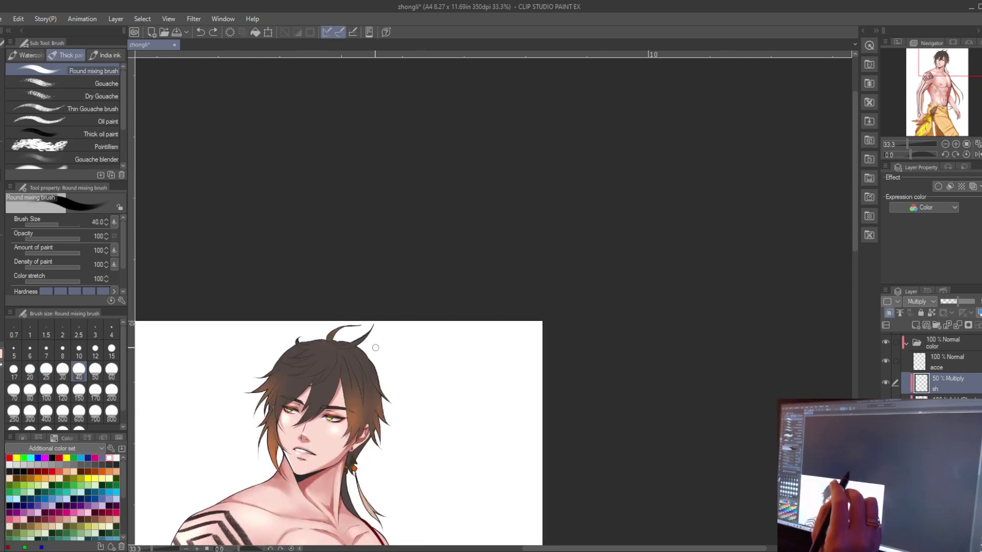
Paint soft shading at the crown of the hair with the Round mixing brush at sizes 40 and 100.
{"action": "key", "text": "b"}
{"action": "left_click_drag", "start_coordinate": [340, 359], "coordinate": [324, 314]}
{"action": "left_click_drag", "start_coordinate": [390, 397], "coordinate": [383, 373]}
{"action": "key", "text": "b"}
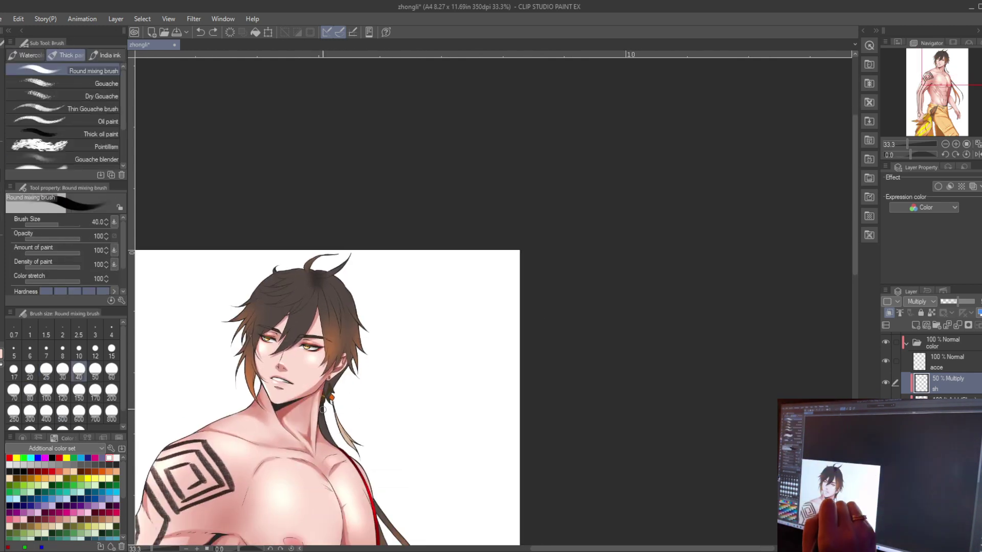
{"action": "left_click_drag", "start_coordinate": [324, 298], "coordinate": [324, 344]}
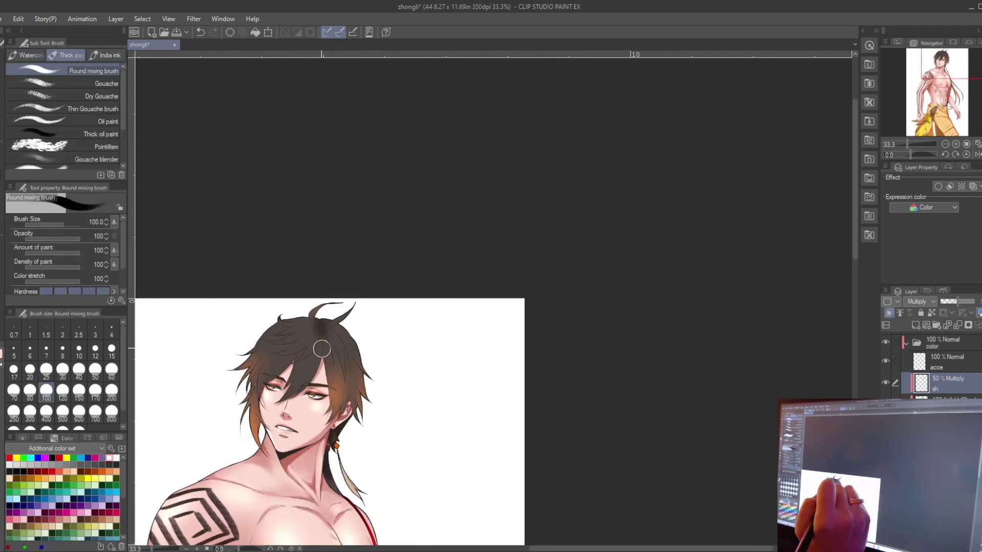
Shade the front bangs and the hair parting with the Mapping pen at size 50 and the Turnip pen at size 25.
{"action": "key", "text": "p"}
{"action": "key", "text": "ctrl+plus"}
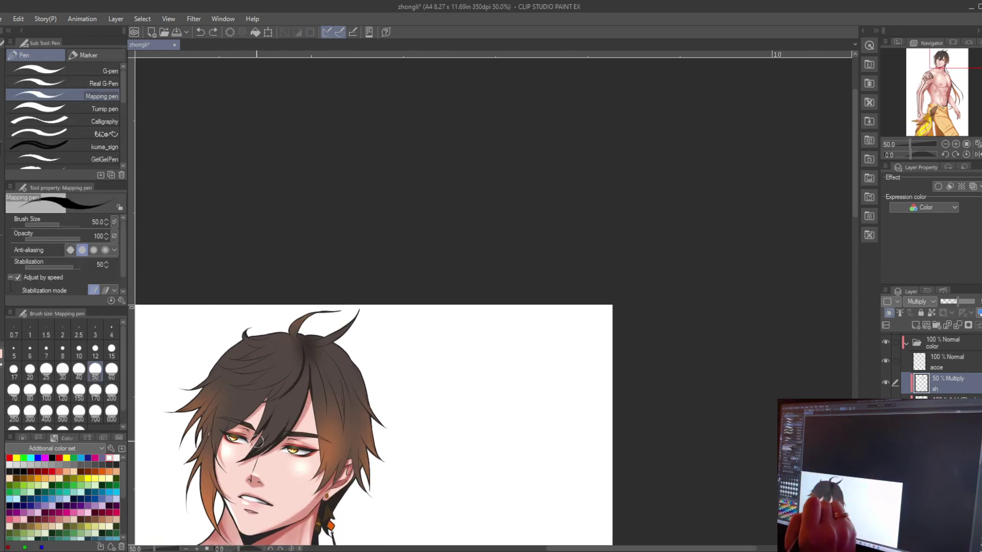
{"action": "key", "text": "minus"}
{"action": "key", "text": "minus"}
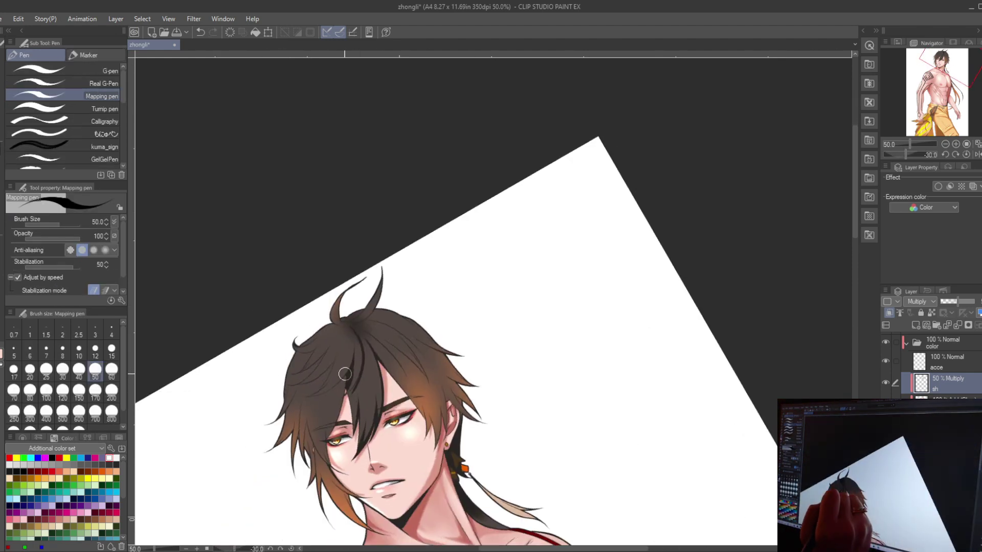
{"action": "scroll", "coordinate": [342, 391], "scroll_direction": "up", "scroll_amount": 2}
{"action": "key", "text": "period"}
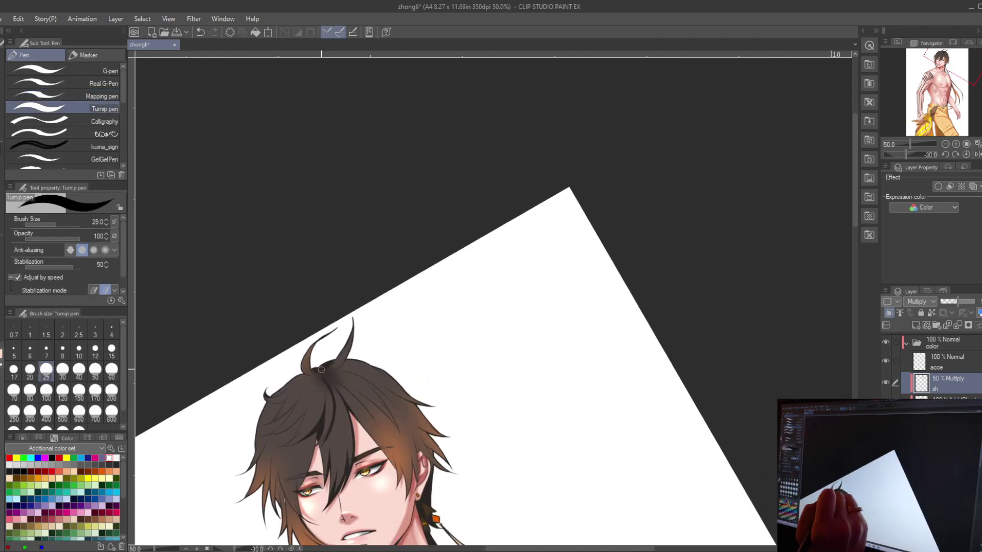
{"action": "key", "text": "equal"}
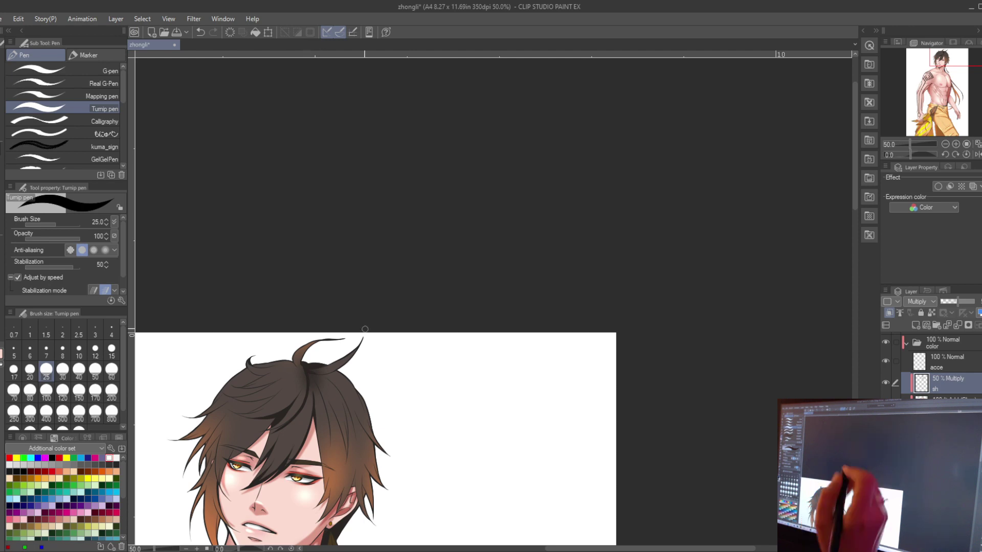
{"action": "key", "text": "comma"}
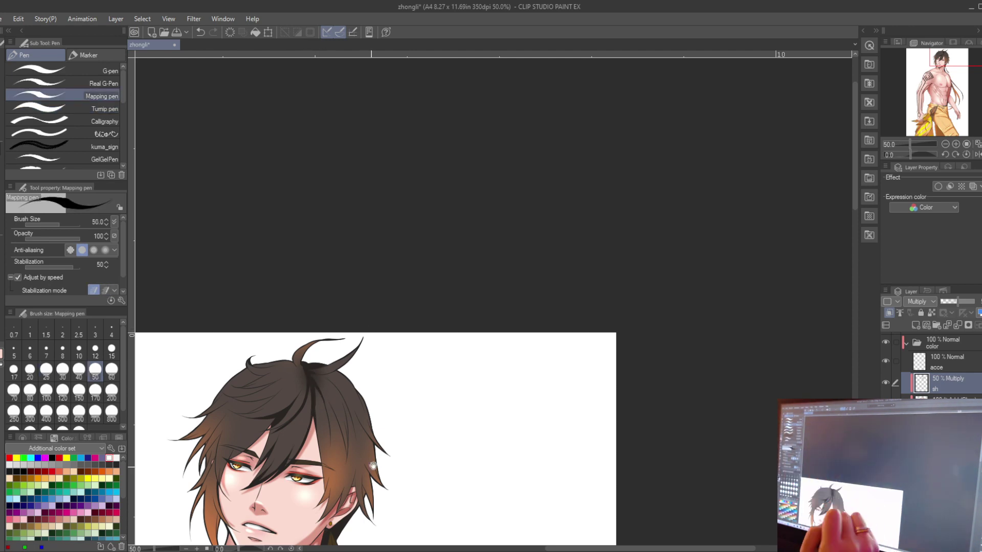
Paint tapered shadow strands from the crown to the hair tips on the ear side with the Mapping pen at size 50 and the Turnip pen.
{"action": "left_click_drag", "start_coordinate": [373, 465], "coordinate": [402, 482]}
{"action": "left_click_drag", "start_coordinate": [338, 378], "coordinate": [286, 344]}
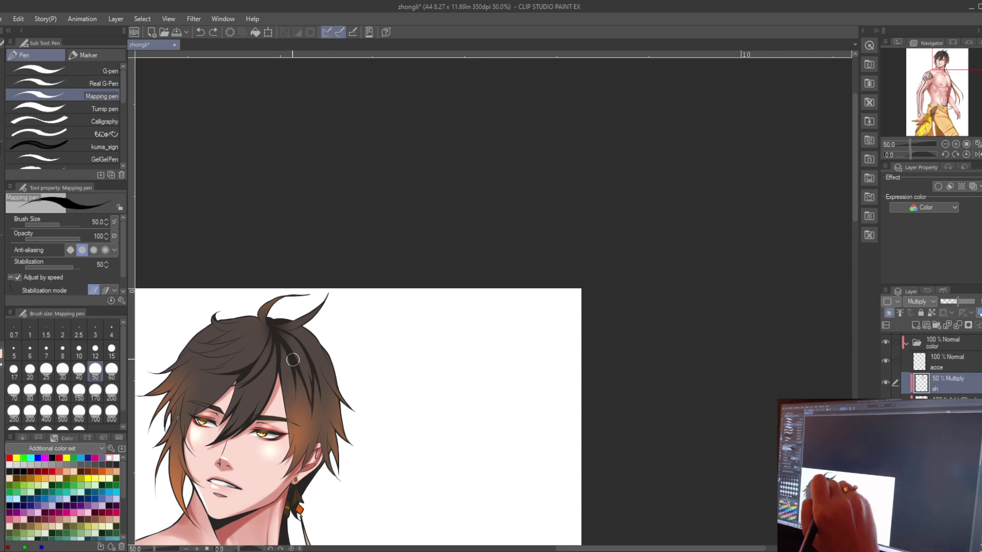
{"action": "left_click_drag", "start_coordinate": [296, 353], "coordinate": [291, 327]}
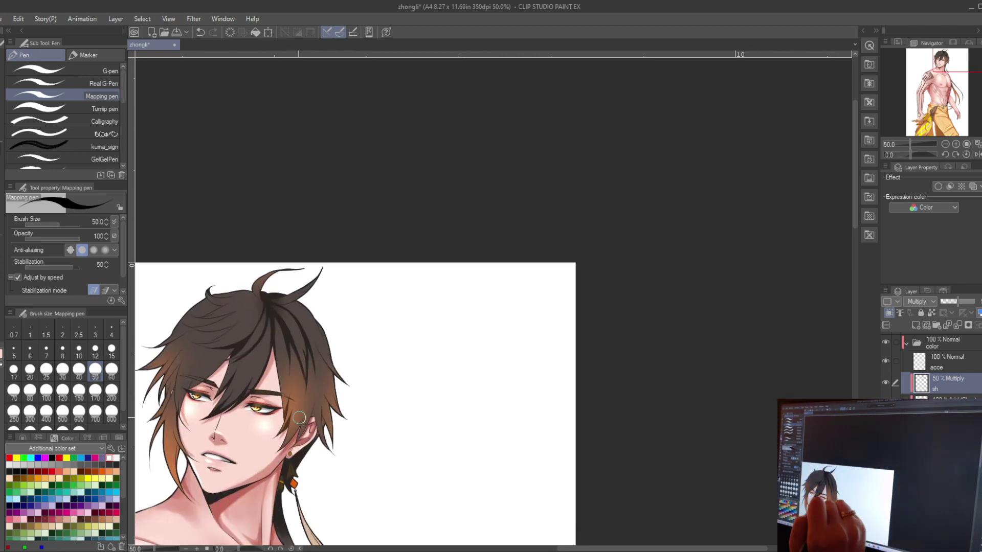
{"action": "left_click_drag", "start_coordinate": [313, 409], "coordinate": [284, 432]}
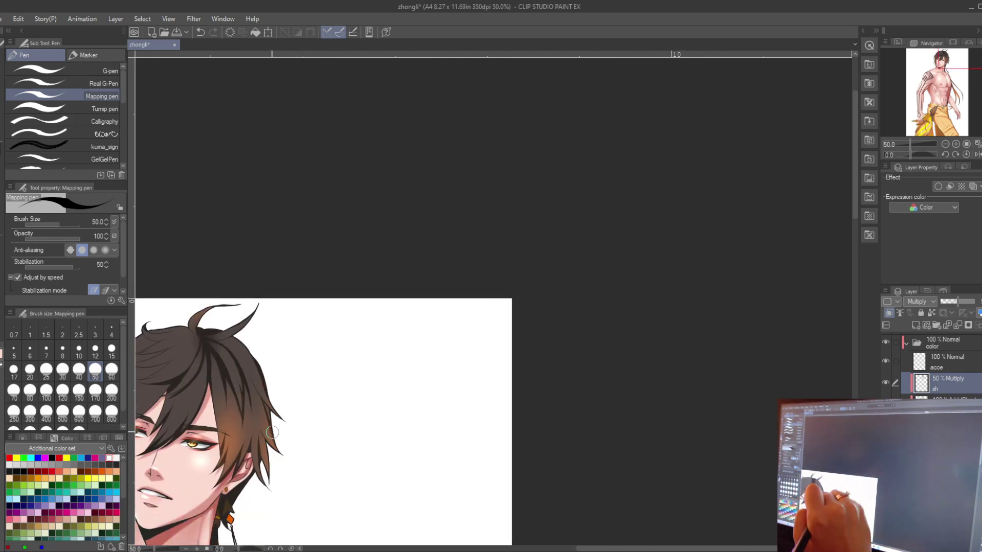
{"action": "left_click_drag", "start_coordinate": [311, 338], "coordinate": [325, 302]}
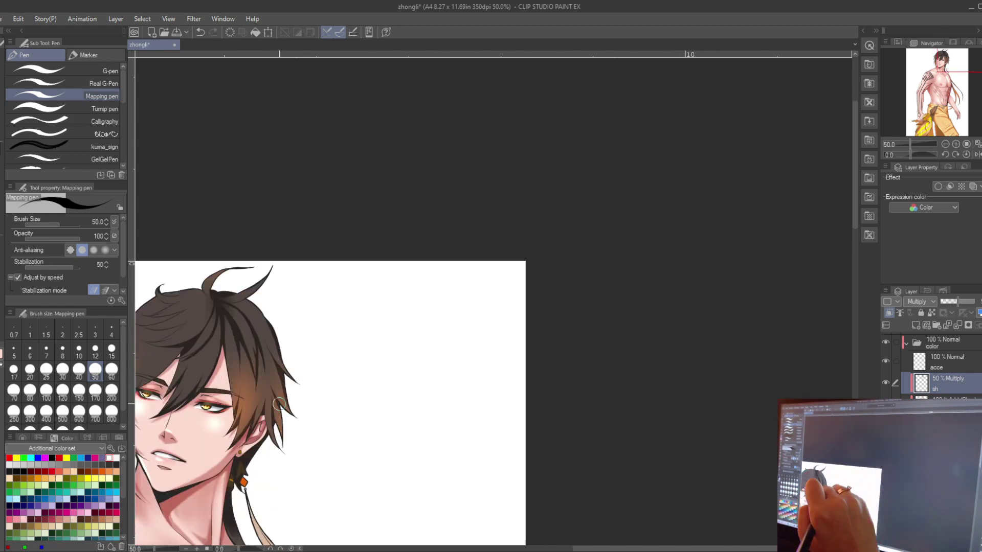
{"action": "left_click", "coordinate": [104, 109]}
{"action": "left_click_drag", "start_coordinate": [291, 358], "coordinate": [301, 468]}
{"action": "left_click", "coordinate": [102, 96]}
{"action": "left_click_drag", "start_coordinate": [276, 360], "coordinate": [351, 298]}
Add shadow strands to the outer side locks, the bangs and the top tufts with the Mapping pen at size 70.
{"action": "key", "text": "bracketright"}
{"action": "key", "text": "bracketright"}
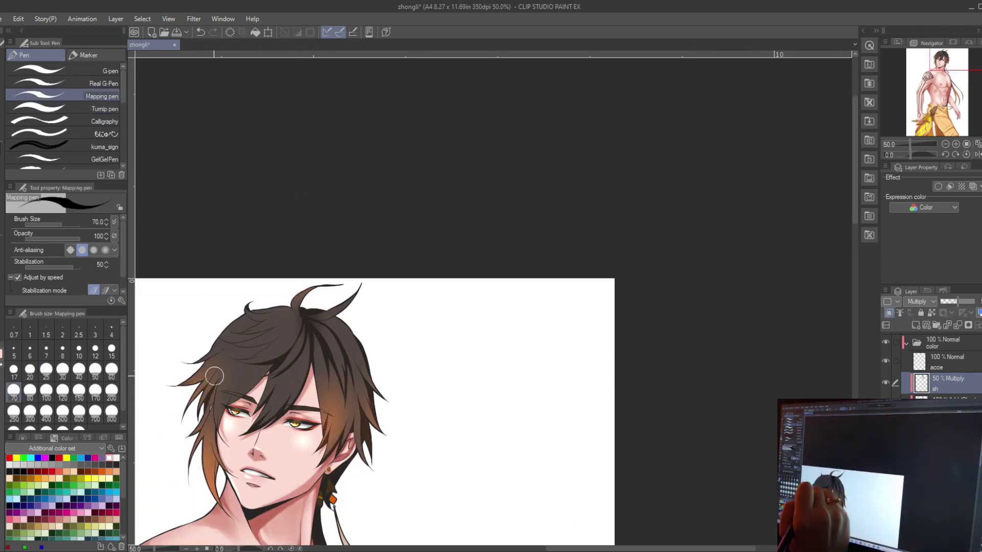
{"action": "left_click_drag", "start_coordinate": [221, 416], "coordinate": [210, 462]}
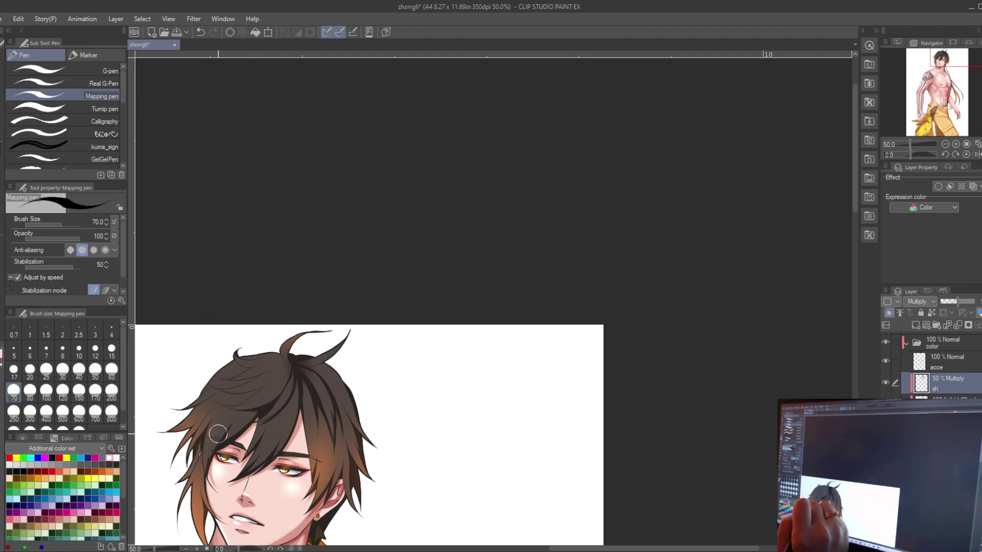
{"action": "mouse_move", "coordinate": [238, 389]}
{"action": "left_mouse_down"}
{"action": "mouse_move", "coordinate": [248, 332]}
{"action": "mouse_move", "coordinate": [270, 404]}
{"action": "mouse_move", "coordinate": [258, 361]}
{"action": "left_mouse_up"}
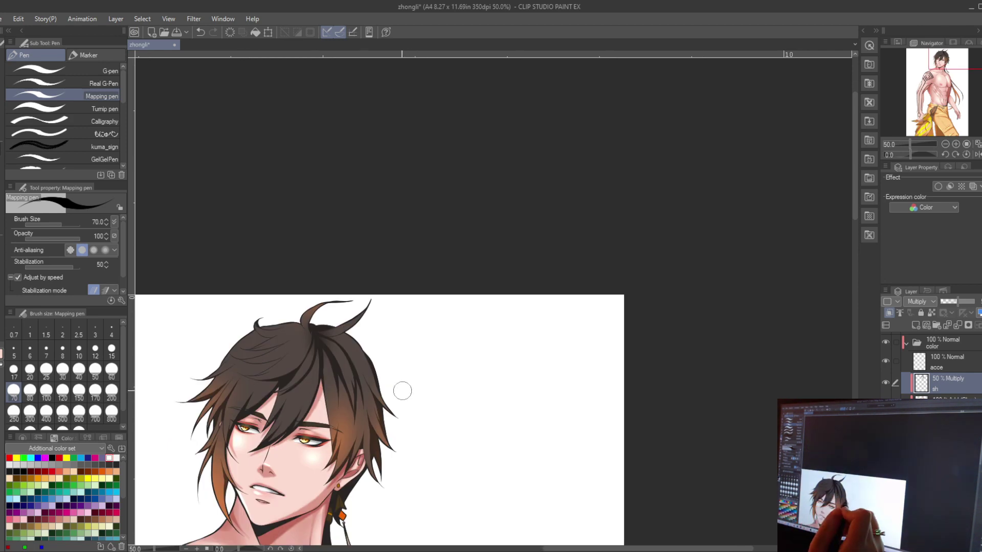
{"action": "left_click_drag", "start_coordinate": [401, 392], "coordinate": [386, 433]}
{"action": "left_click_drag", "start_coordinate": [353, 404], "coordinate": [649, 390]}
{"action": "left_click_drag", "start_coordinate": [541, 365], "coordinate": [310, 339]}
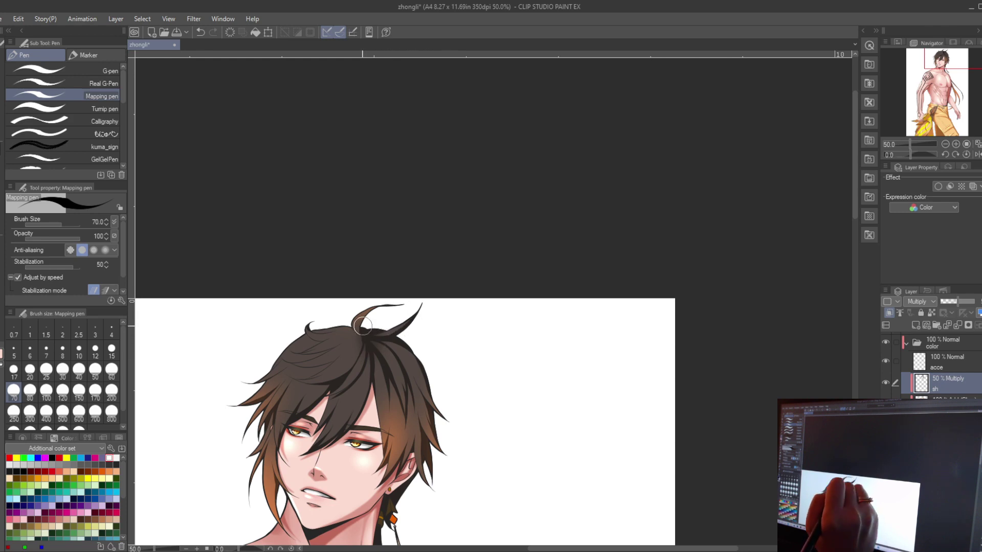
{"action": "left_click_drag", "start_coordinate": [310, 377], "coordinate": [338, 393]}
{"action": "left_click_drag", "start_coordinate": [335, 346], "coordinate": [340, 269]}
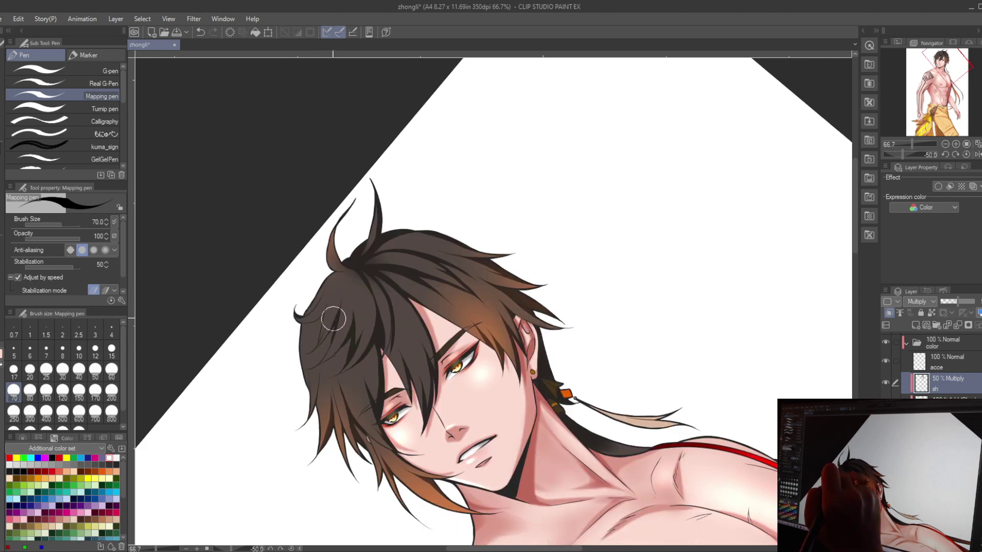
Refine the strand shadows over the crown and along the long lock beside the cheek with the Mapping pen at size 70.
{"action": "key", "text": "ctrl+@"}
{"action": "mouse_move", "coordinate": [378, 194]}
{"action": "left_mouse_down"}
{"action": "mouse_move", "coordinate": [351, 266]}
{"action": "mouse_move", "coordinate": [309, 264]}
{"action": "left_mouse_up"}
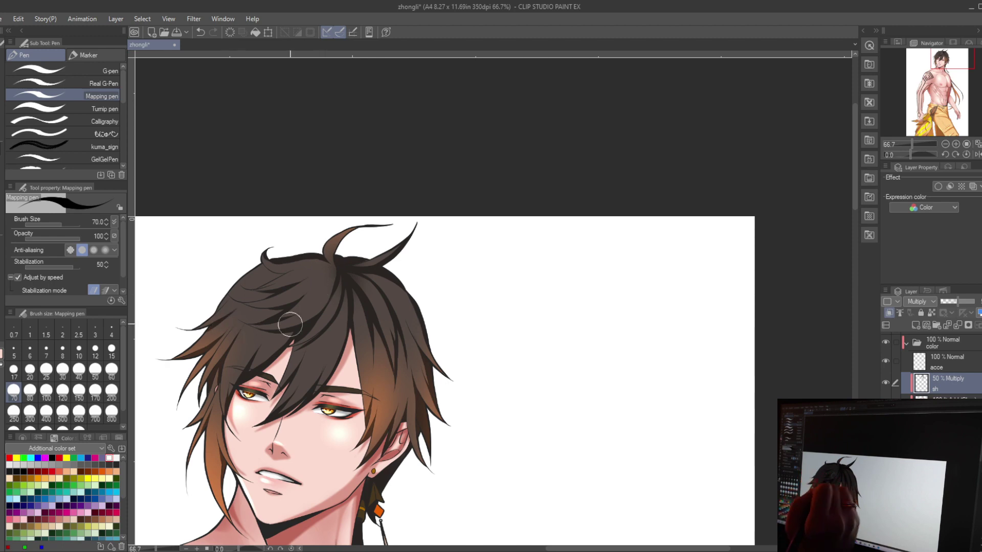
{"action": "key", "text": "ctrl+z"}
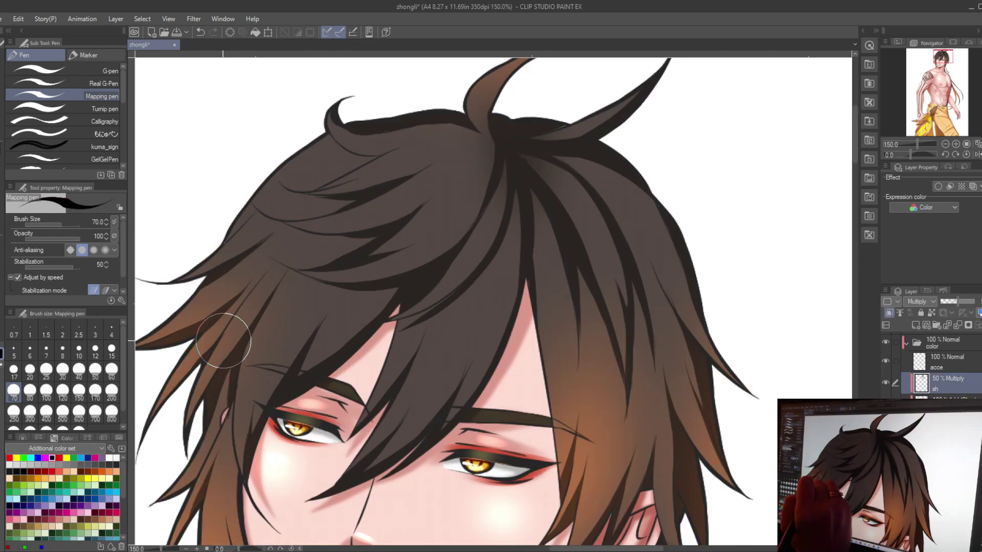
{"action": "key", "text": "ctrl+plus"}
{"action": "key", "text": "ctrl+minus"}
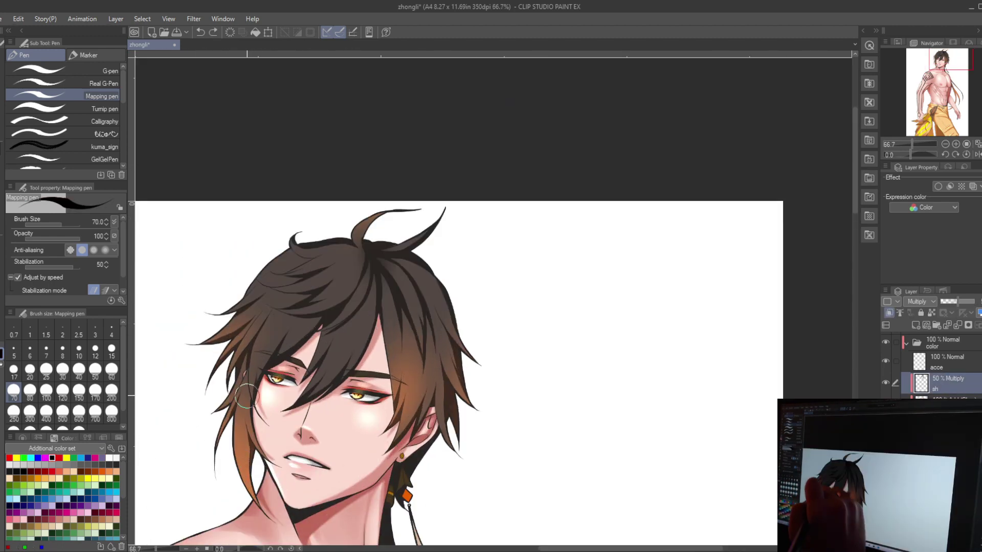
{"action": "left_click_drag", "start_coordinate": [251, 483], "coordinate": [250, 437]}
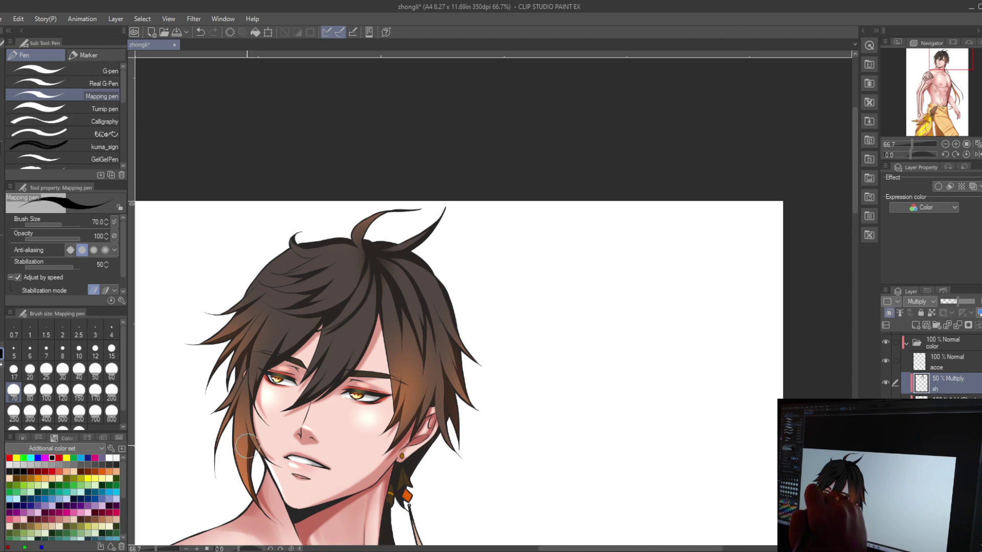
Shade the long loose hair strands behind the body with the Mapping pen at size 120 and the Round mixing brush at size 100.
{"action": "scroll", "coordinate": [247, 444], "scroll_direction": "down", "scroll_amount": 1}
{"action": "key", "text": "ctrl+minus"}
{"action": "key", "text": "ctrl+minus"}
{"action": "key", "text": "bracketright"}
{"action": "key", "text": "bracketright"}
{"action": "key", "text": "bracketright"}
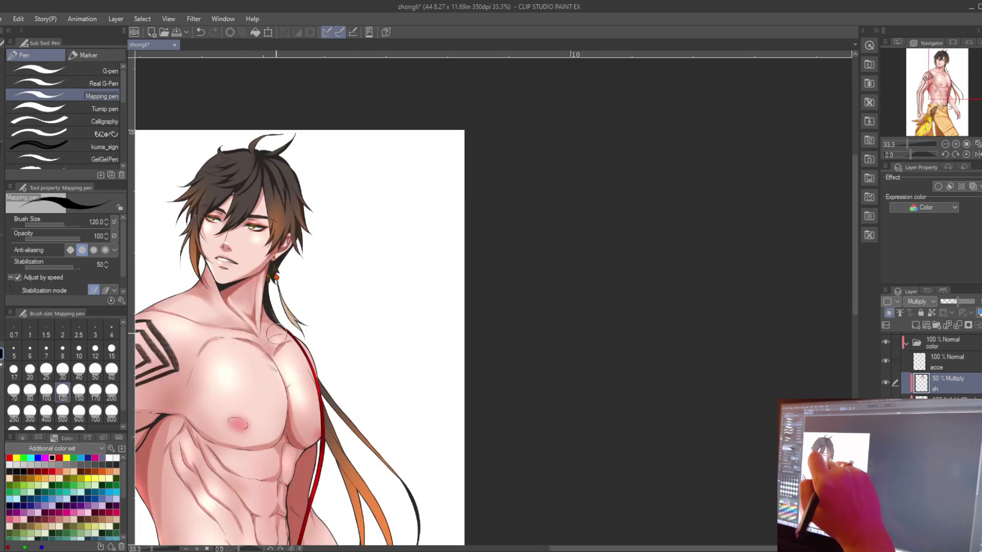
{"action": "scroll", "coordinate": [268, 304], "scroll_direction": "down", "scroll_amount": 3}
{"action": "scroll", "coordinate": [267, 304], "scroll_direction": "right", "scroll_amount": 2}
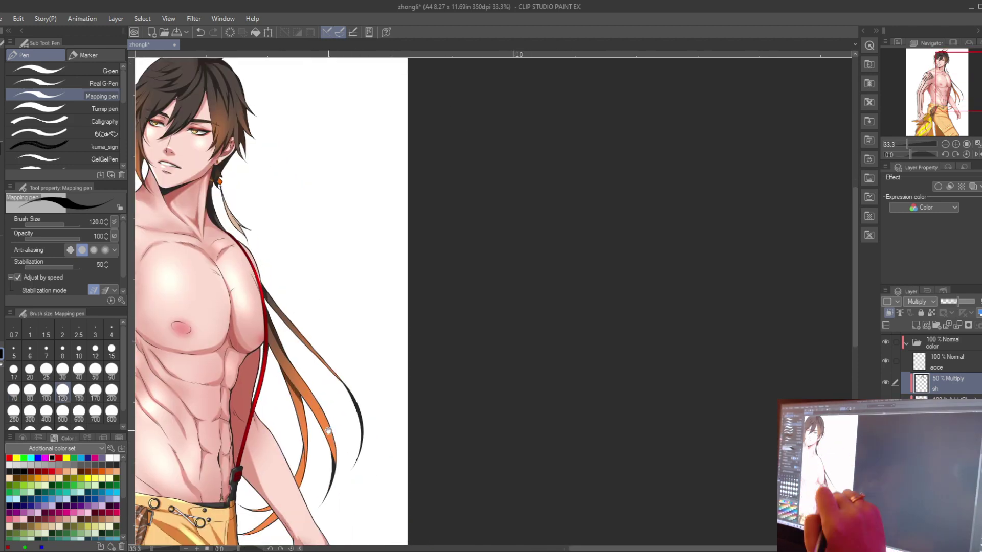
{"action": "scroll", "coordinate": [311, 310], "scroll_direction": "down", "scroll_amount": 2}
{"action": "scroll", "coordinate": [311, 310], "scroll_direction": "left", "scroll_amount": 1}
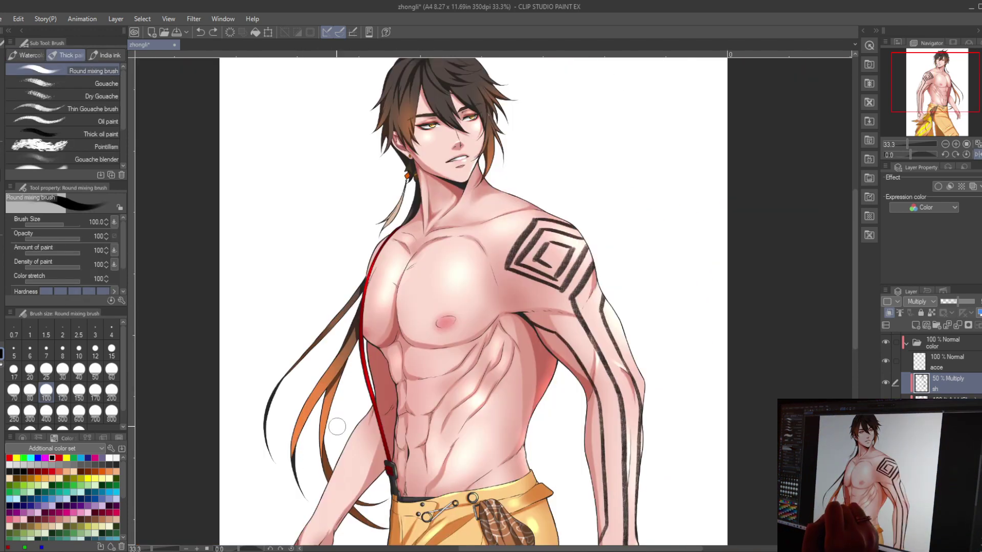
{"action": "key", "text": "bracketright"}
{"action": "key", "text": "bracketright"}
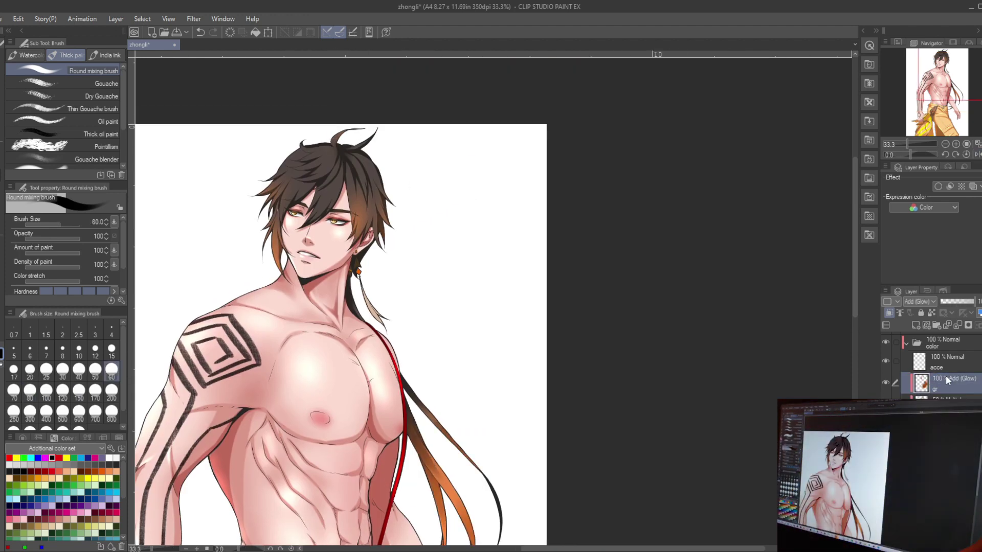
Place the gr layer in Add (Glow) mode above the hair's Multiply shading, and set the Round mixing brush to size 120 for the shading layer.
{"action": "key", "text": "bracketright"}
{"action": "key", "text": "bracketright"}
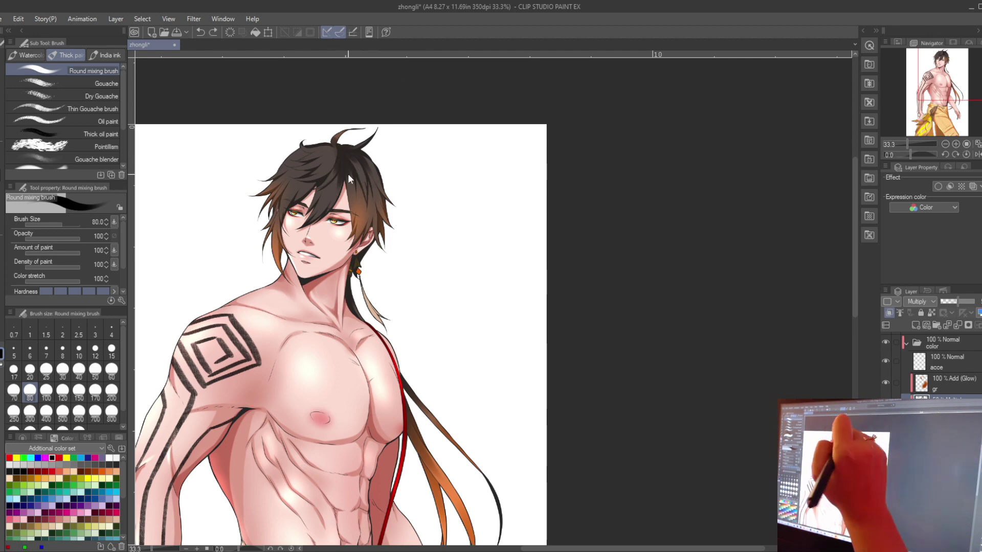
{"action": "key", "text": "bracketright"}
{"action": "key", "text": "bracketright"}
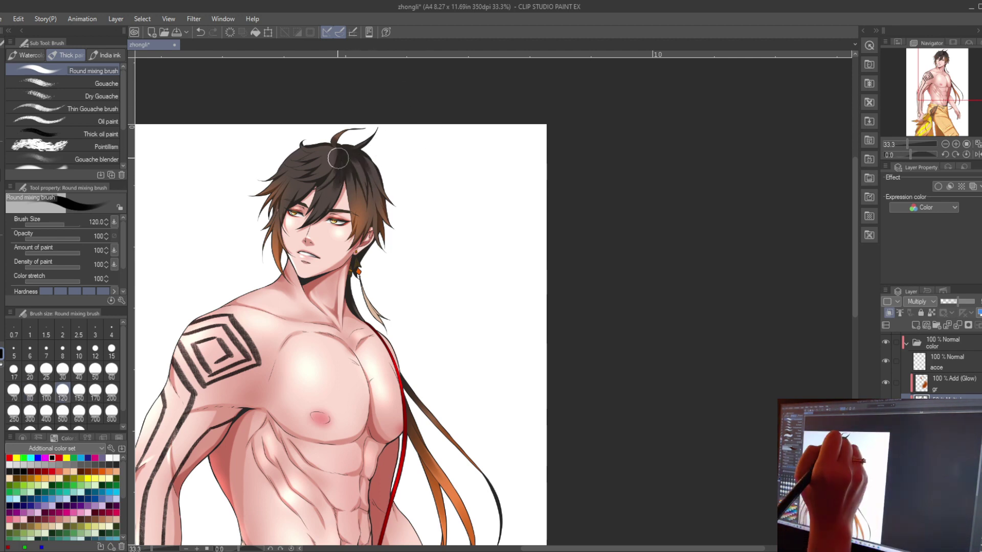
Deepen the crown, side and bangs of the hair with soft Multiply shading using the Round mixing brush at sizes 80 and 120.
{"action": "left_click_drag", "start_coordinate": [323, 219], "coordinate": [264, 210]}
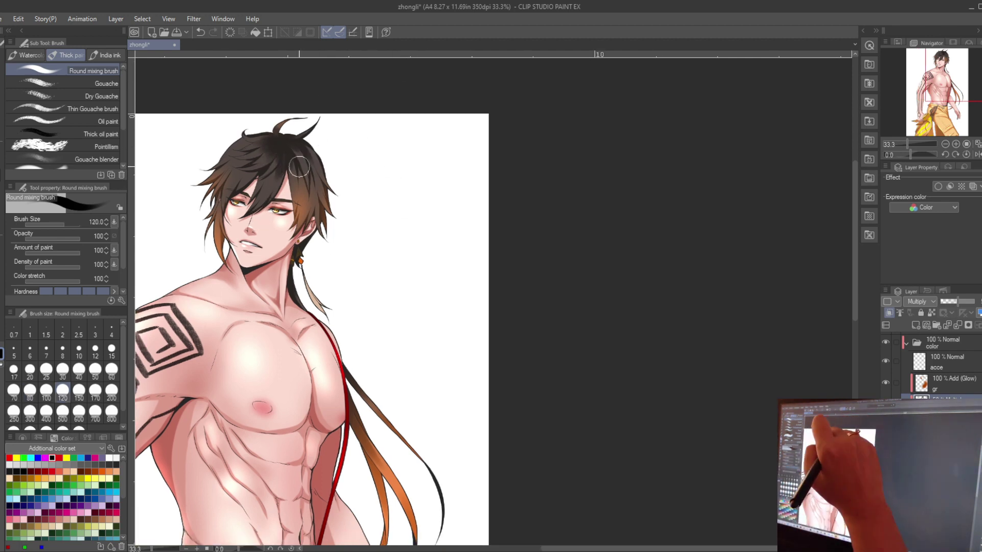
{"action": "key", "text": "bracketleft"}
{"action": "key", "text": "bracketleft"}
{"action": "mouse_move", "coordinate": [310, 163]}
{"action": "left_mouse_down"}
{"action": "mouse_move", "coordinate": [530, 149]}
{"action": "mouse_move", "coordinate": [469, 164]}
{"action": "left_mouse_up"}
{"action": "left_click_drag", "start_coordinate": [442, 119], "coordinate": [406, 152]}
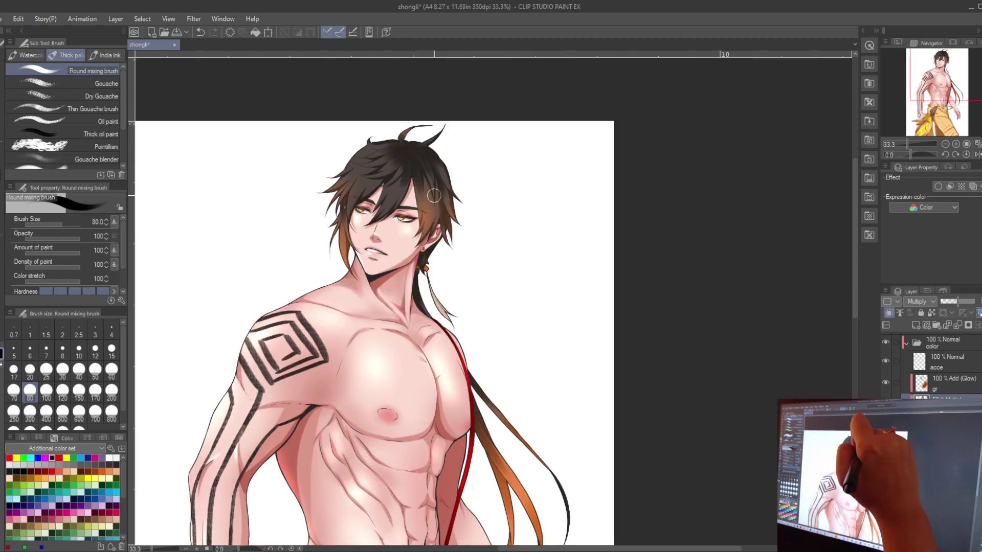
{"action": "key", "text": "bracketright"}
{"action": "key", "text": "bracketright"}
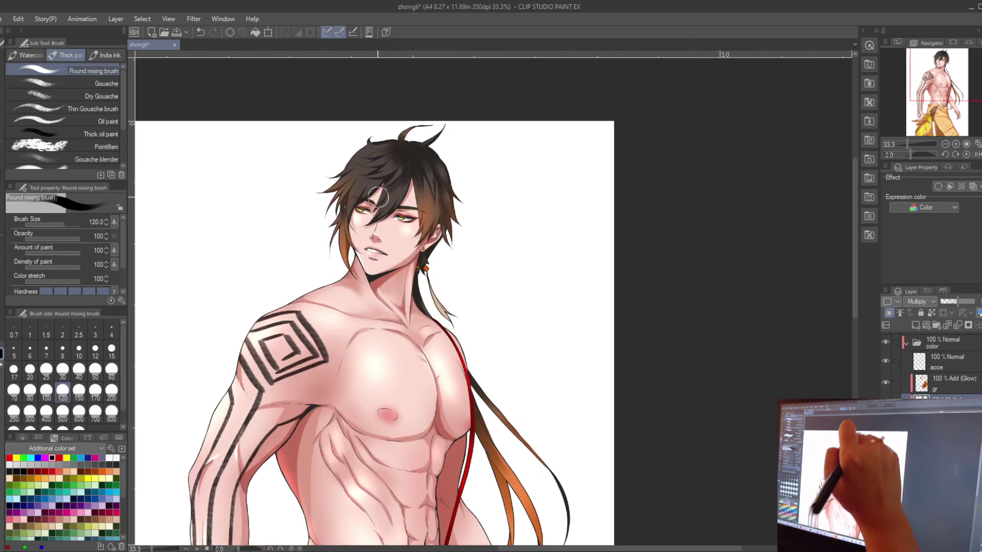
{"action": "key", "text": "ctrl+z"}
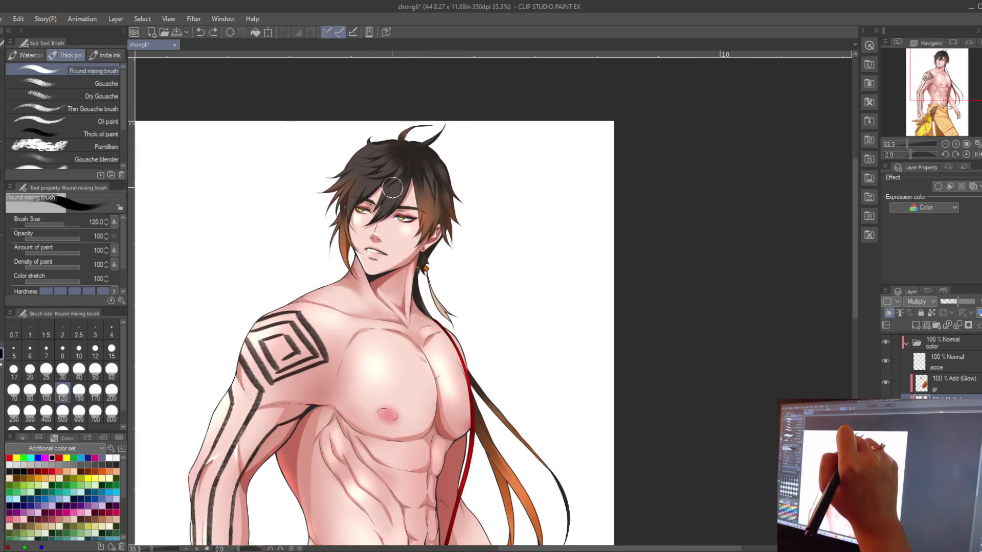
{"action": "left_click_drag", "start_coordinate": [393, 187], "coordinate": [410, 194]}
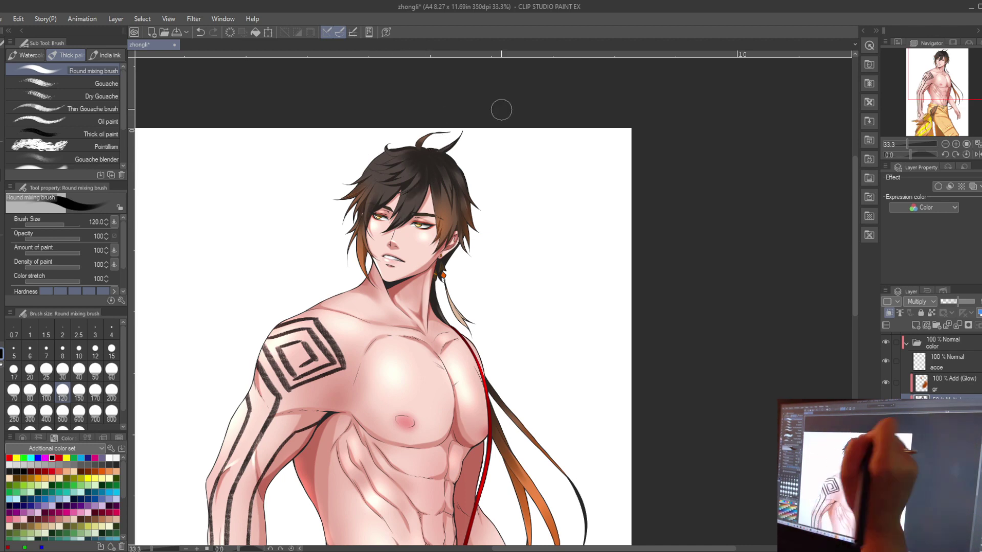
Add a clipped Glow dodge layer for the hair highlights and pick the tan colour RGB 195, 151, 77.
{"action": "scroll", "coordinate": [477, 259], "scroll_direction": "down", "scroll_amount": 3}
{"action": "key", "text": "ctrl+minus"}
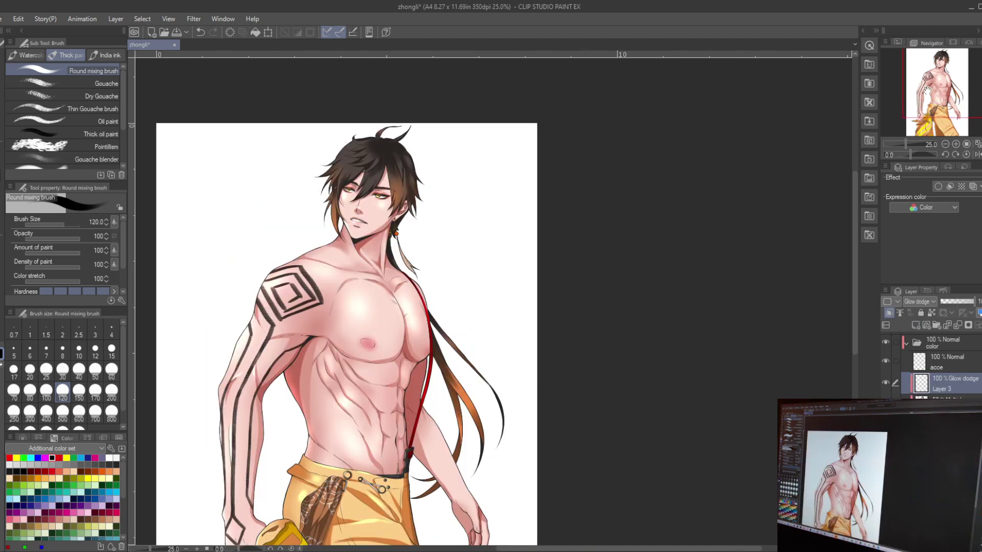
{"action": "left_click", "coordinate": [51, 521]}
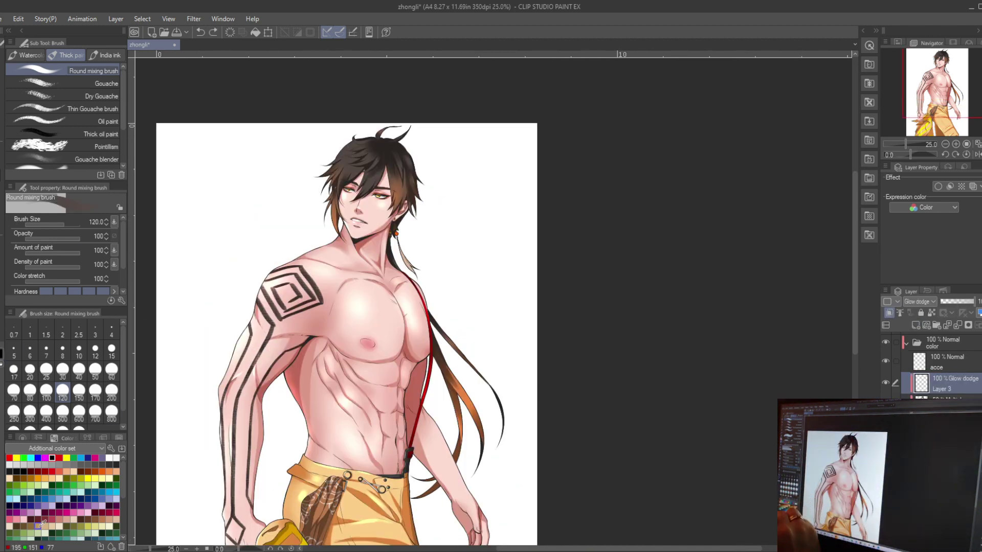
Sketch curved cyan highlight guides around the head on a new layer with the SU-Cream Pencil at size 25.
{"action": "key", "text": "ctrl+shift+n"}
{"action": "left_click", "coordinate": [31, 458]}
{"action": "left_click_drag", "start_coordinate": [358, 255], "coordinate": [350, 315]}
{"action": "key", "text": "p"}
{"action": "left_click_drag", "start_coordinate": [346, 196], "coordinate": [371, 218]}
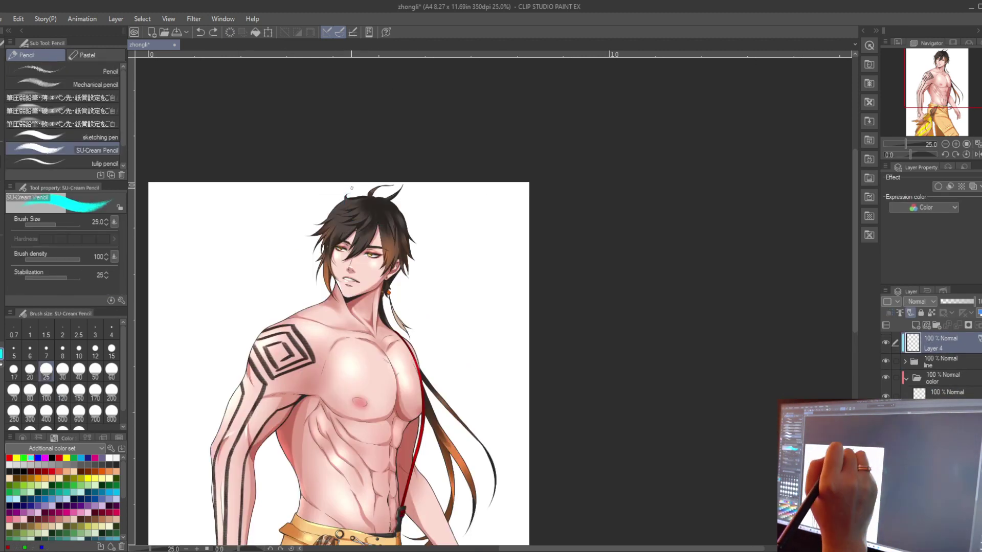
{"action": "left_click_drag", "start_coordinate": [358, 307], "coordinate": [273, 251]}
Lock the guide layer and paint tan Glow dodge highlights on the outer hair tips with the Round mixing brush at sizes 30, 20 and 17.
{"action": "key", "text": "x"}
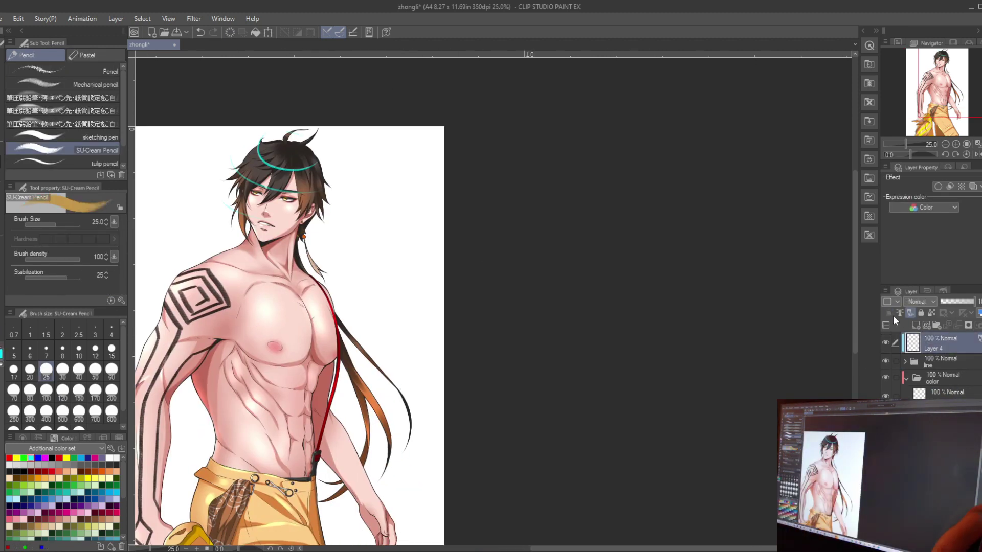
{"action": "key", "text": "ctrl+plus"}
{"action": "key", "text": "ctrl+plus"}
{"action": "key", "text": "ctrl+plus"}
{"action": "key", "text": "ctrl+plus"}
{"action": "key", "text": "b"}
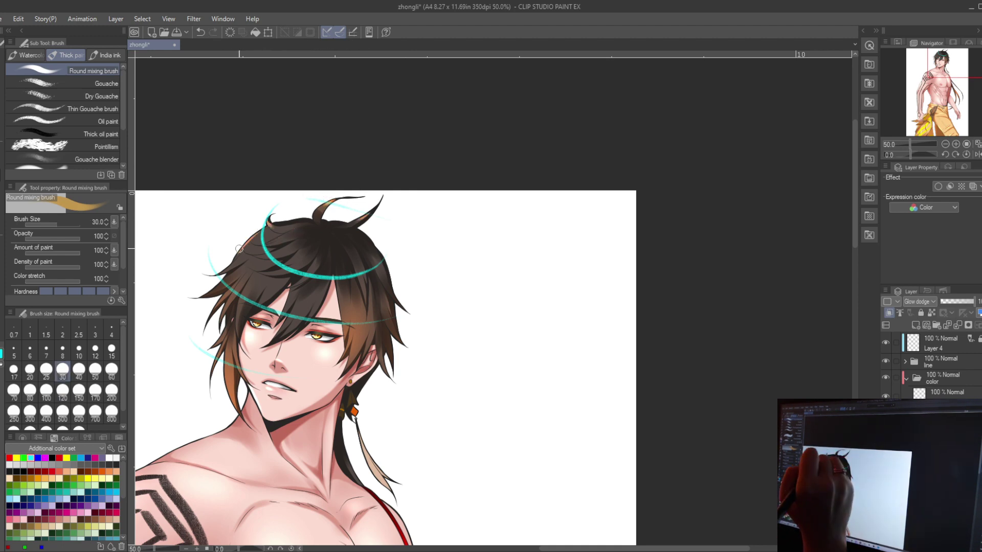
{"action": "key", "text": "bracketleft"}
{"action": "key", "text": "bracketleft"}
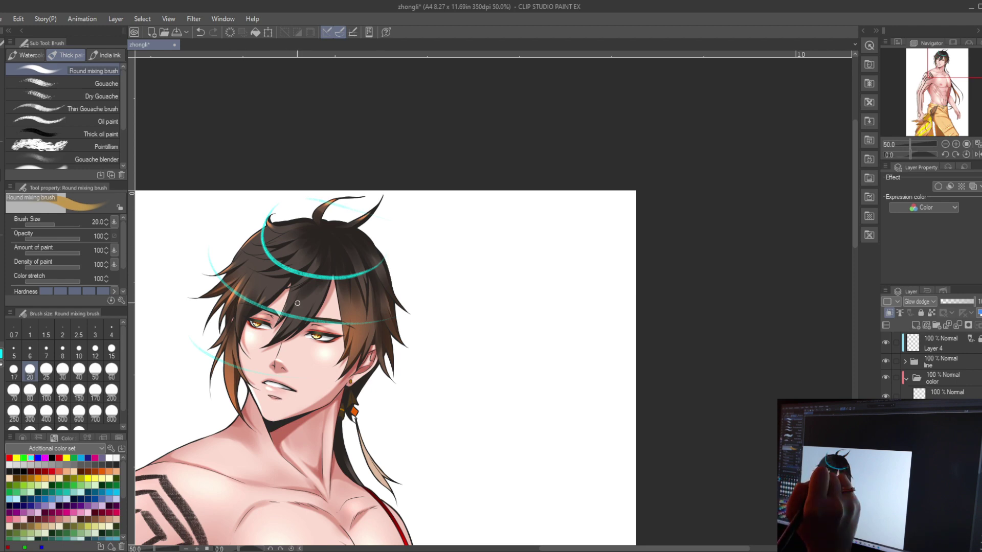
{"action": "key", "text": "bracketleft"}
Paint more tan highlights across the crown and side hair along the guides with the Round mixing brush at sizes 17 and 30.
{"action": "left_click_drag", "start_coordinate": [426, 293], "coordinate": [369, 233]}
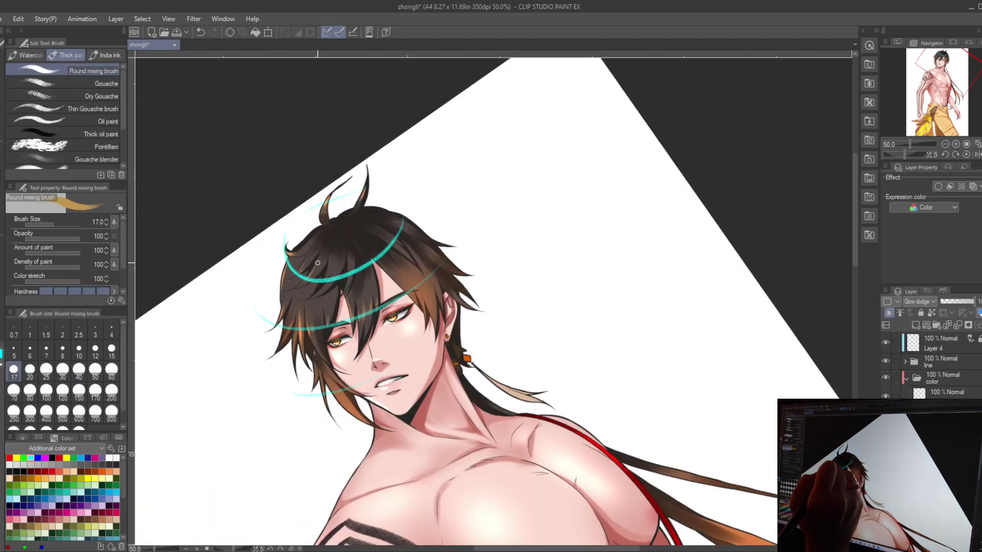
{"action": "key", "text": "bracketright"}
{"action": "key", "text": "bracketright"}
{"action": "key", "text": "bracketright"}
{"action": "key", "text": "at"}
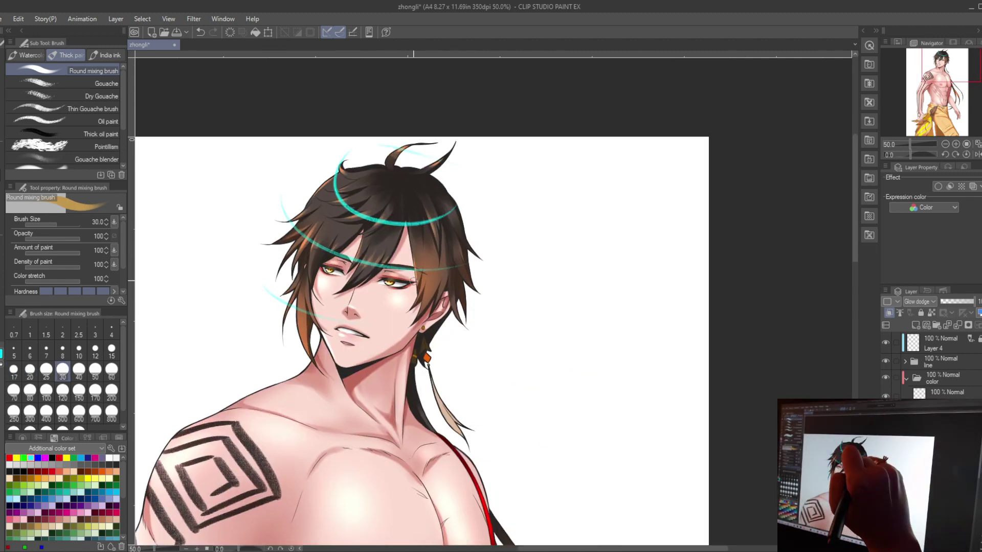
Lower the Glow dodge layer's opacity and add crisp highlight strands along the crown guide with the Mapping pen at size 40.
{"action": "mouse_move", "coordinate": [430, 272]}
{"action": "left_mouse_down"}
{"action": "mouse_move", "coordinate": [415, 293]}
{"action": "mouse_move", "coordinate": [356, 262]}
{"action": "mouse_move", "coordinate": [368, 248]}
{"action": "mouse_move", "coordinate": [309, 241]}
{"action": "left_mouse_up"}
{"action": "key", "text": "p"}
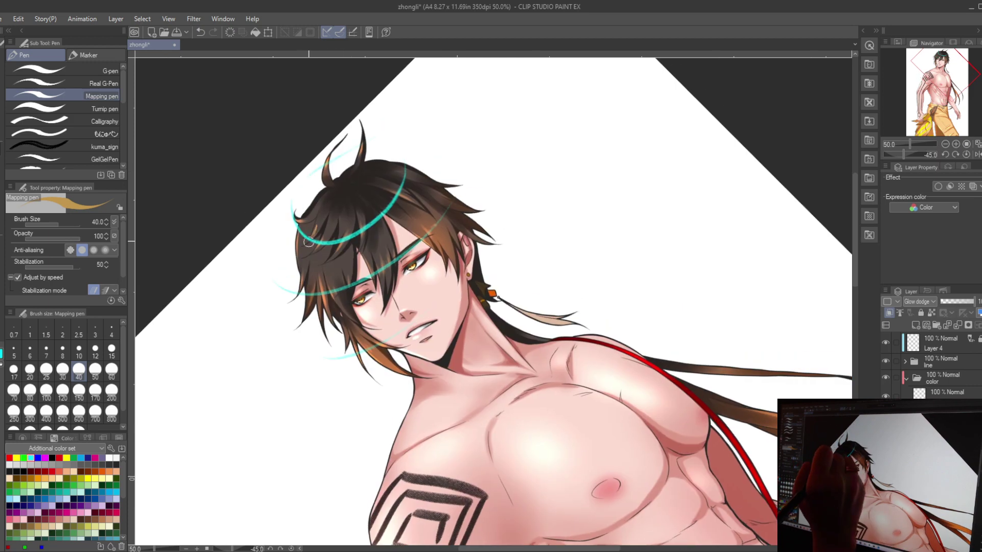
{"action": "left_click_drag", "start_coordinate": [974, 302], "coordinate": [956, 302]}
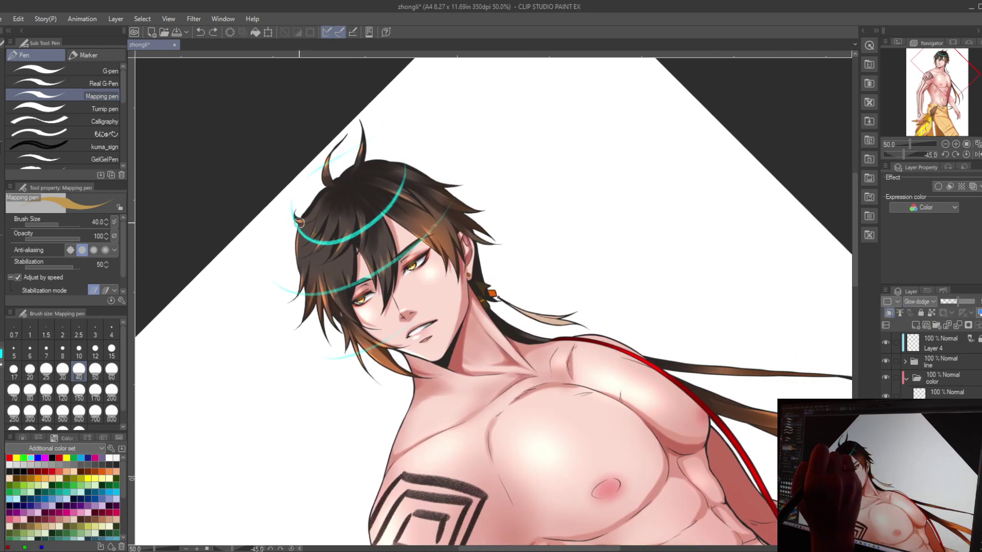
{"action": "scroll", "coordinate": [299, 223], "scroll_direction": "up", "scroll_amount": 3}
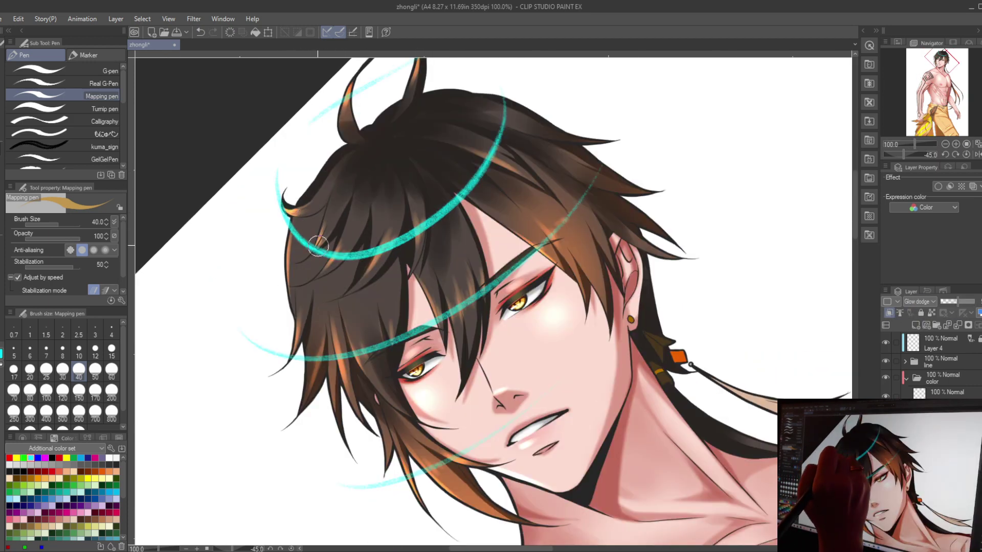
{"action": "left_click_drag", "start_coordinate": [337, 260], "coordinate": [323, 241]}
{"action": "left_click_drag", "start_coordinate": [363, 186], "coordinate": [327, 256]}
{"action": "left_click_drag", "start_coordinate": [372, 212], "coordinate": [339, 181]}
Paint glowing highlights along the long loose hair behind the body with the Round mixing brush at size 50, and hide the guide layer.
{"action": "scroll", "coordinate": [373, 179], "scroll_direction": "down", "scroll_amount": 5}
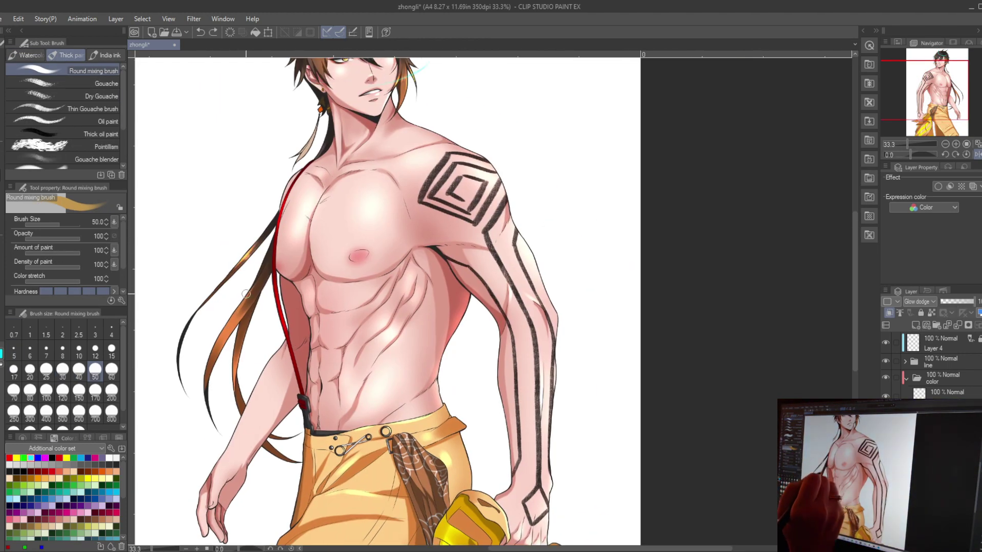
{"action": "left_click_drag", "start_coordinate": [246, 297], "coordinate": [236, 393]}
{"action": "key", "text": "h"}
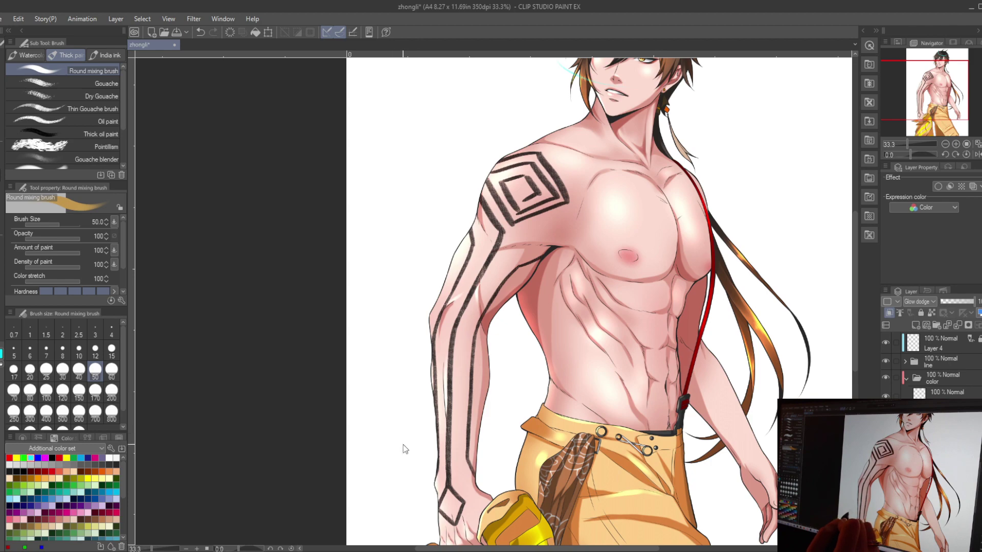
{"action": "key", "text": "h"}
{"action": "left_click_drag", "start_coordinate": [315, 377], "coordinate": [290, 516]}
{"action": "key", "text": "h"}
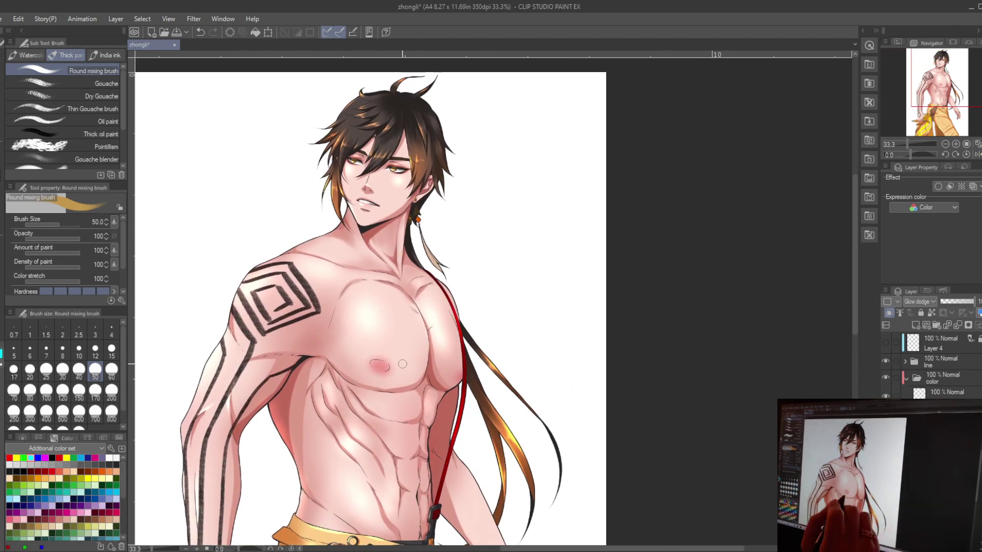
Shade the earring and tassel on a 50% Multiply layer and add tan Glow dodge highlights to them.
{"action": "left_click", "coordinate": [945, 392]}
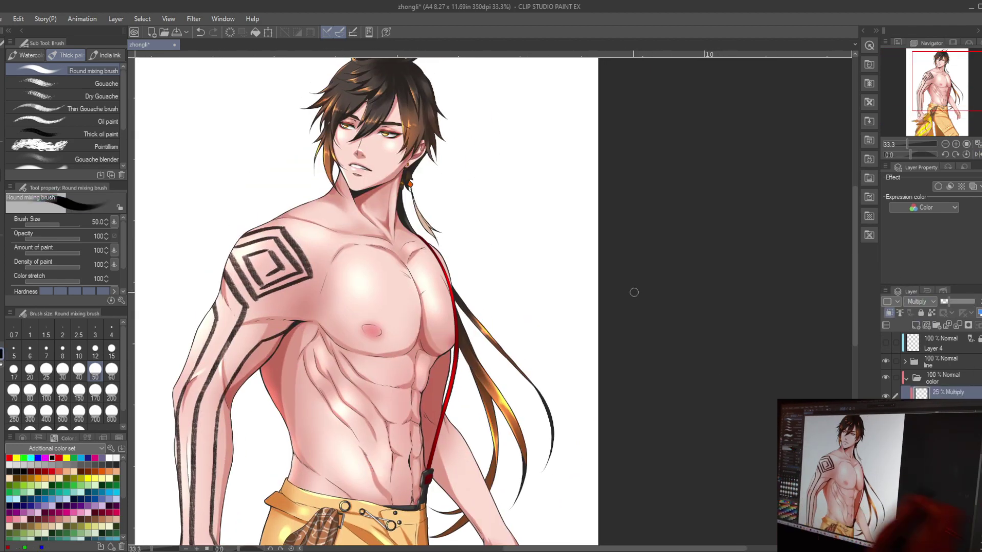
{"action": "scroll", "coordinate": [634, 292], "scroll_direction": "up", "scroll_amount": 5}
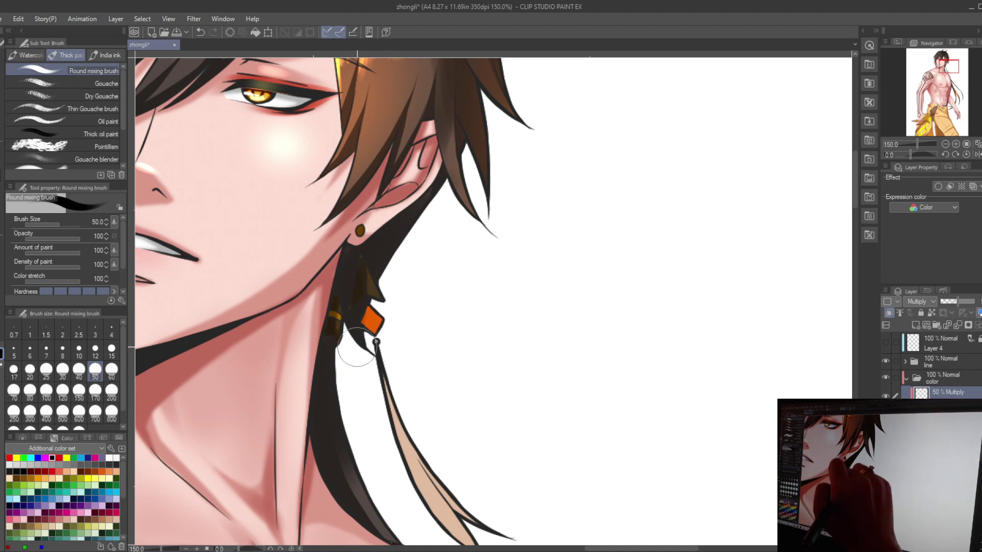
{"action": "scroll", "coordinate": [358, 302], "scroll_direction": "down", "scroll_amount": 3}
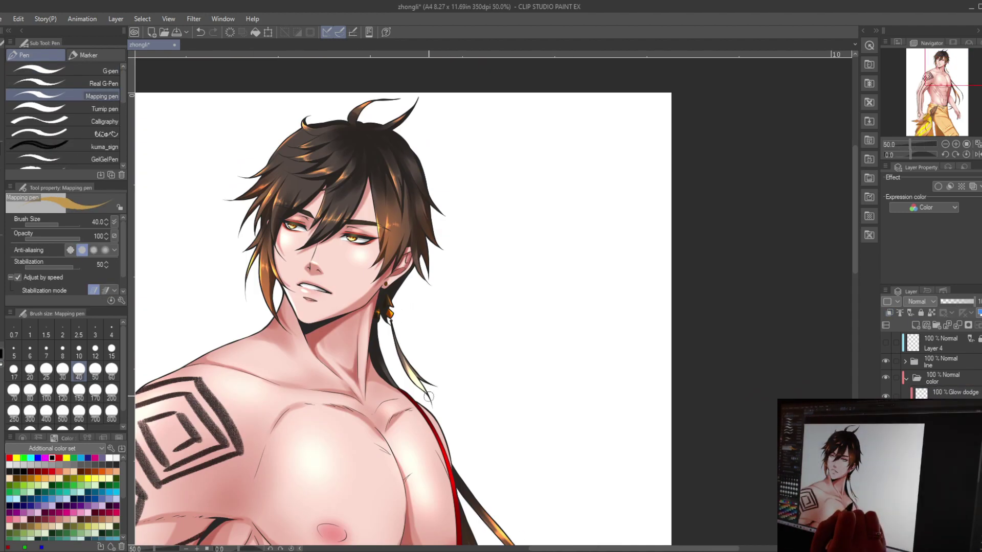
Draw fine stray hairs around the head on the strands layer of the line folder with the Mapping pen at size 40.
{"action": "scroll", "coordinate": [428, 396], "scroll_direction": "down", "scroll_amount": 2}
{"action": "left_click", "coordinate": [905, 362]}
{"action": "left_click", "coordinate": [946, 381]}
{"action": "scroll", "coordinate": [321, 230], "scroll_direction": "up", "scroll_amount": 2}
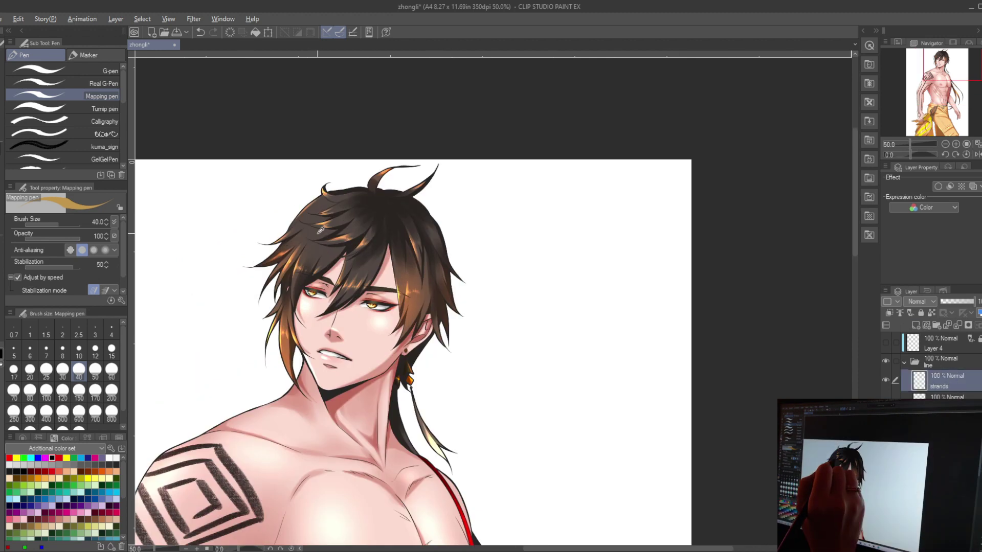
{"action": "scroll", "coordinate": [321, 230], "scroll_direction": "down", "scroll_amount": 1}
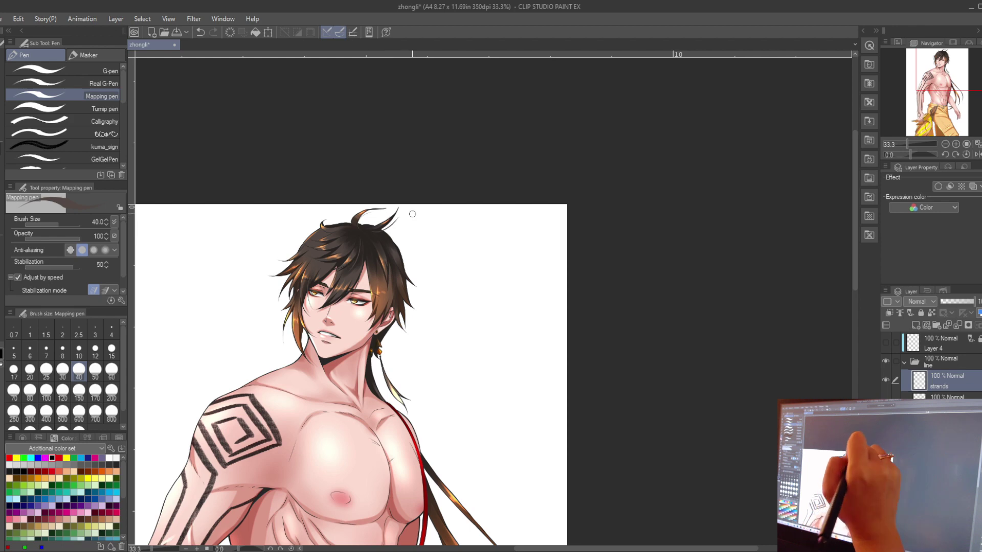
{"action": "left_click_drag", "start_coordinate": [412, 213], "coordinate": [410, 178]}
{"action": "mouse_move", "coordinate": [394, 231]}
{"action": "left_mouse_down"}
{"action": "mouse_move", "coordinate": [384, 203]}
{"action": "mouse_move", "coordinate": [410, 213]}
{"action": "mouse_move", "coordinate": [353, 258]}
{"action": "left_mouse_up"}
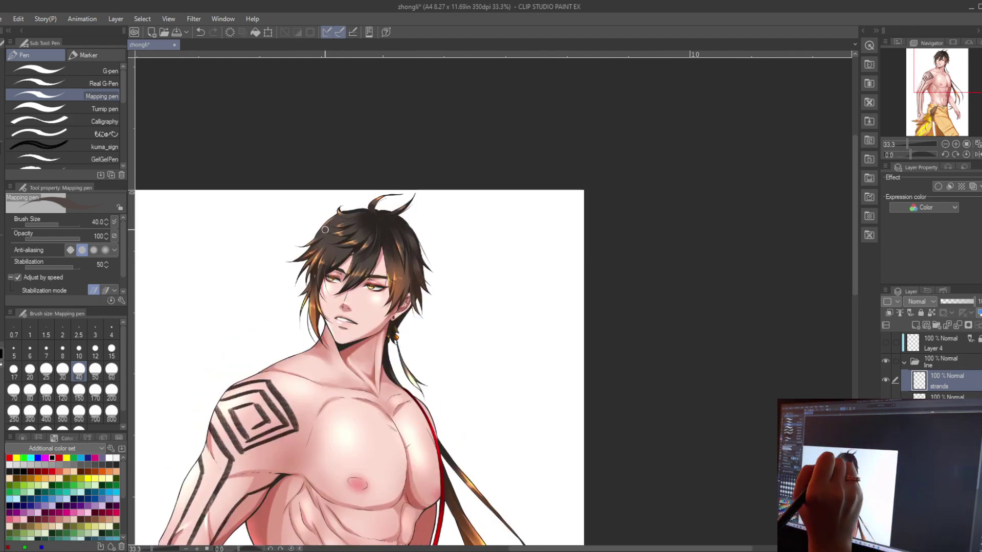
{"action": "mouse_move", "coordinate": [324, 229]}
{"action": "left_mouse_down"}
{"action": "mouse_move", "coordinate": [242, 209]}
{"action": "mouse_move", "coordinate": [244, 137]}
{"action": "left_mouse_up"}
Set the Calligraphy pen to size 17 and place the hl and hl2 Glow dodge copies in the line folder.
{"action": "left_click", "coordinate": [38, 121]}
{"action": "key", "text": "ctrl+minus"}
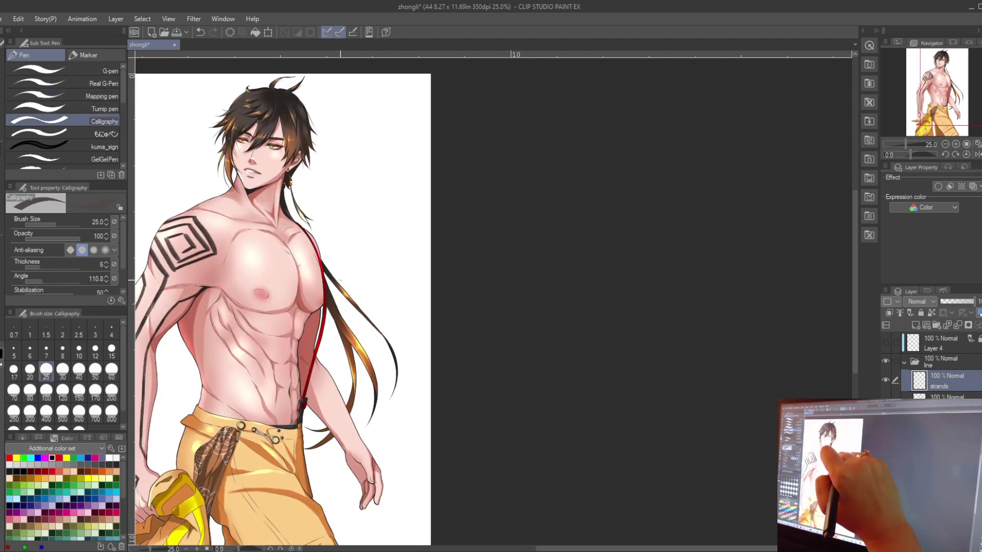
{"action": "left_click", "coordinate": [14, 369]}
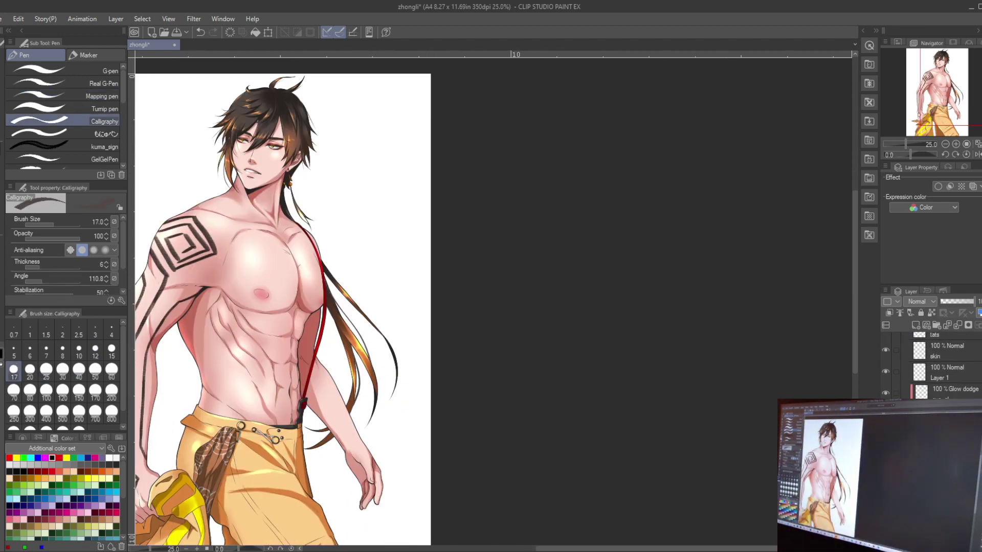
{"action": "left_click", "coordinate": [946, 371]}
{"action": "left_click_drag", "start_coordinate": [378, 293], "coordinate": [428, 355]}
Brush an orange glow around the bangs on an Add (Glow) layer with the Soft airbrush at size 80.
{"action": "left_click", "coordinate": [101, 439]}
{"action": "left_click", "coordinate": [39, 462]}
{"action": "scroll", "coordinate": [306, 338], "scroll_direction": "up", "scroll_amount": 2}
{"action": "key", "text": "b"}
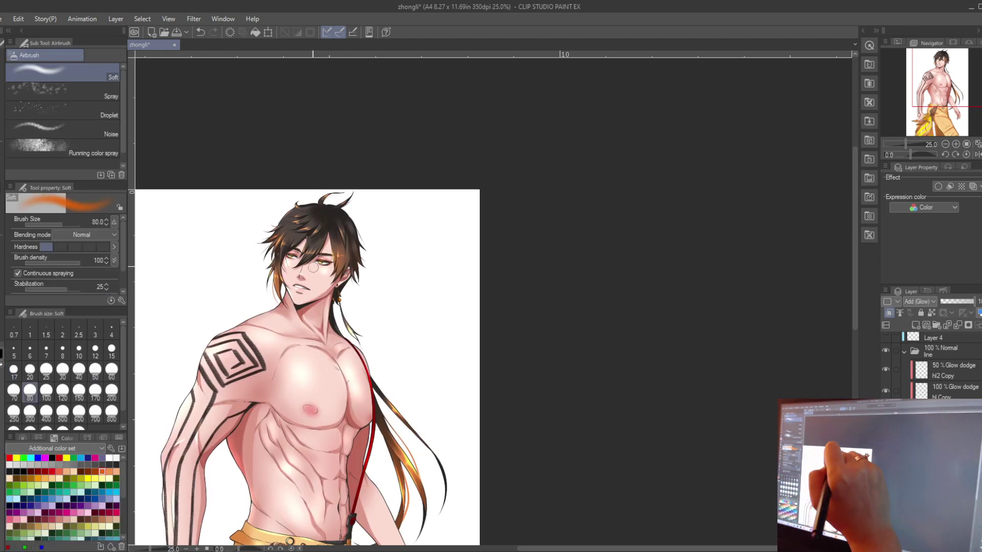
{"action": "left_click_drag", "start_coordinate": [306, 224], "coordinate": [276, 138]}
Deepen the figure's shadows in black on a reduced-opacity Multiply layer with the Round mixing brush and Soft airbrush at size 80.
{"action": "key", "text": "b"}
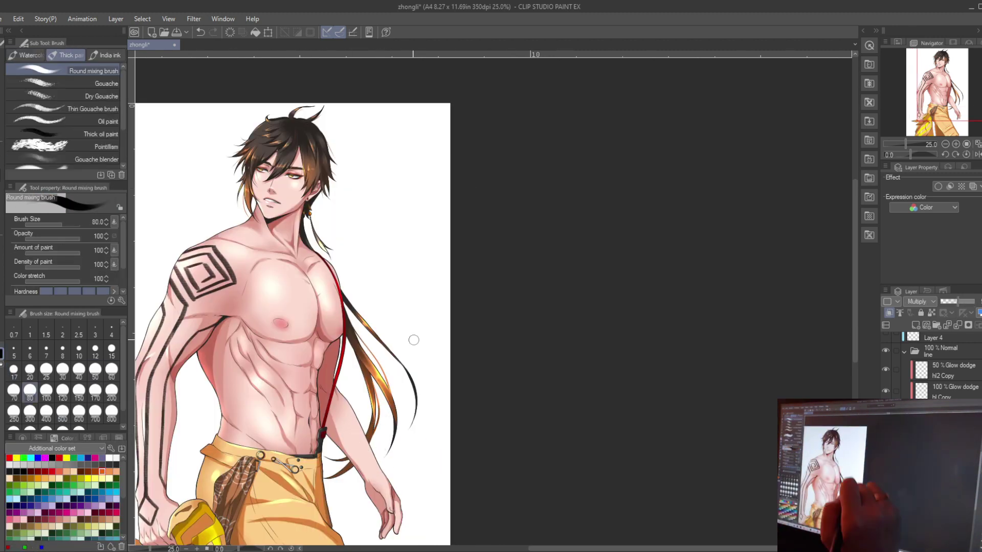
{"action": "key", "text": "b"}
{"action": "left_click_drag", "start_coordinate": [465, 239], "coordinate": [491, 310]}
{"action": "left_click_drag", "start_coordinate": [374, 423], "coordinate": [520, 243]}
{"action": "scroll", "coordinate": [555, 354], "scroll_direction": "down", "scroll_amount": 2}
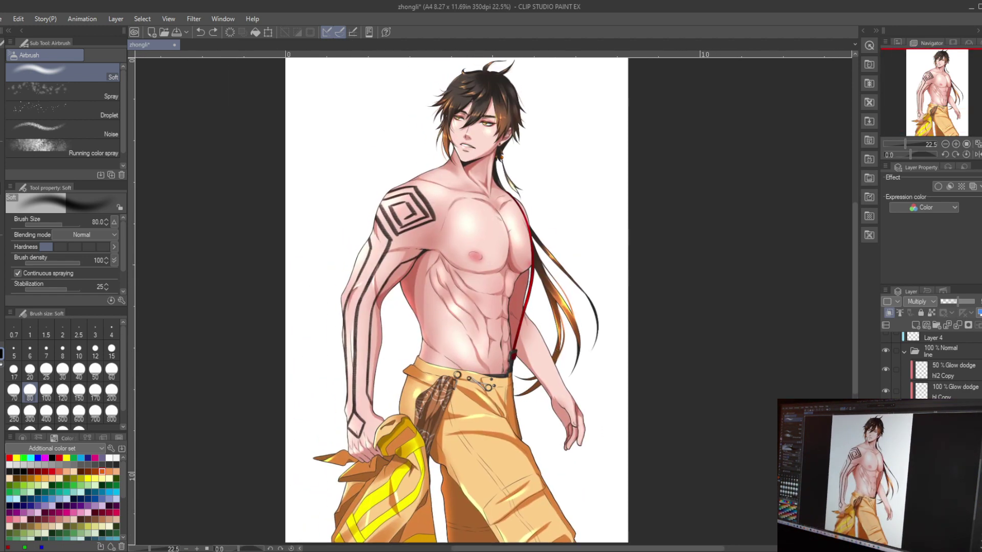
Darken the tattoo lines from the shoulder down to the hand on a Multiply layer with the Oil paint brush at size 40.
{"action": "key", "text": "b"}
{"action": "scroll", "coordinate": [405, 214], "scroll_direction": "up", "scroll_amount": 4}
{"action": "left_click_drag", "start_coordinate": [405, 214], "coordinate": [378, 221]}
{"action": "mouse_move", "coordinate": [380, 179]}
{"action": "left_mouse_down"}
{"action": "mouse_move", "coordinate": [391, 193]}
{"action": "mouse_move", "coordinate": [353, 191]}
{"action": "left_mouse_up"}
{"action": "scroll", "coordinate": [369, 235], "scroll_direction": "down", "scroll_amount": 1}
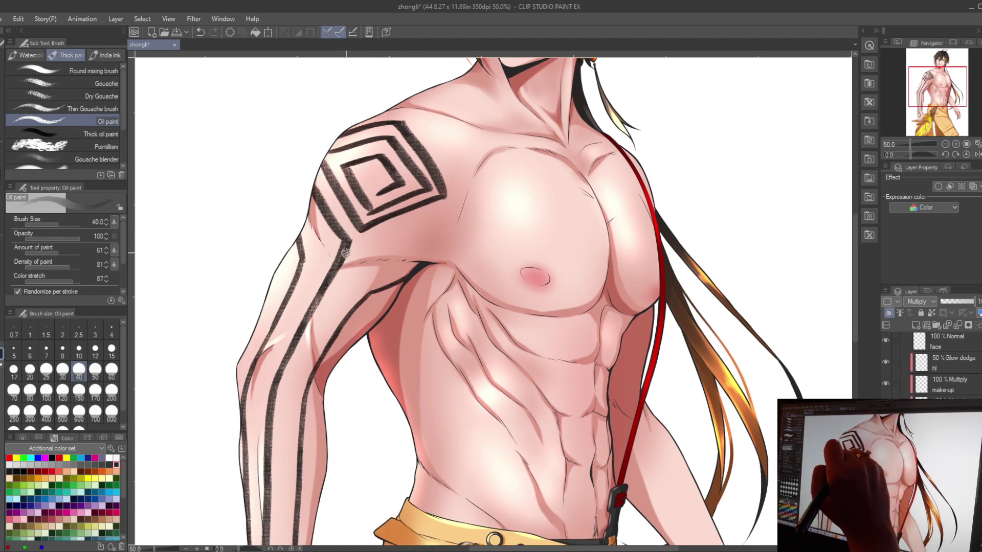
{"action": "scroll", "coordinate": [346, 251], "scroll_direction": "up", "scroll_amount": 2}
{"action": "scroll", "coordinate": [396, 157], "scroll_direction": "down", "scroll_amount": 1}
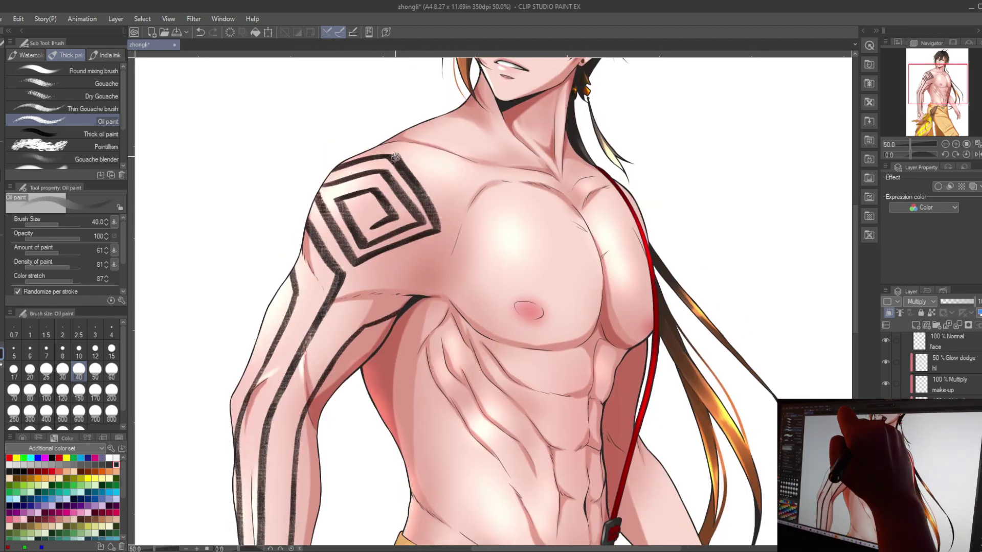
{"action": "scroll", "coordinate": [397, 163], "scroll_direction": "down", "scroll_amount": 1}
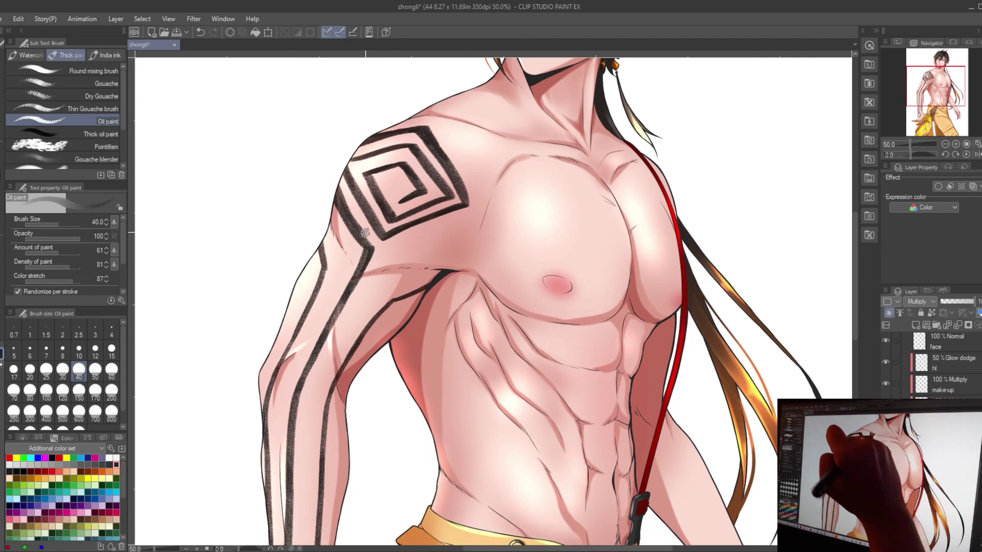
{"action": "scroll", "coordinate": [398, 266], "scroll_direction": "down", "scroll_amount": 1}
{"action": "scroll", "coordinate": [398, 266], "scroll_direction": "down", "scroll_amount": 4}
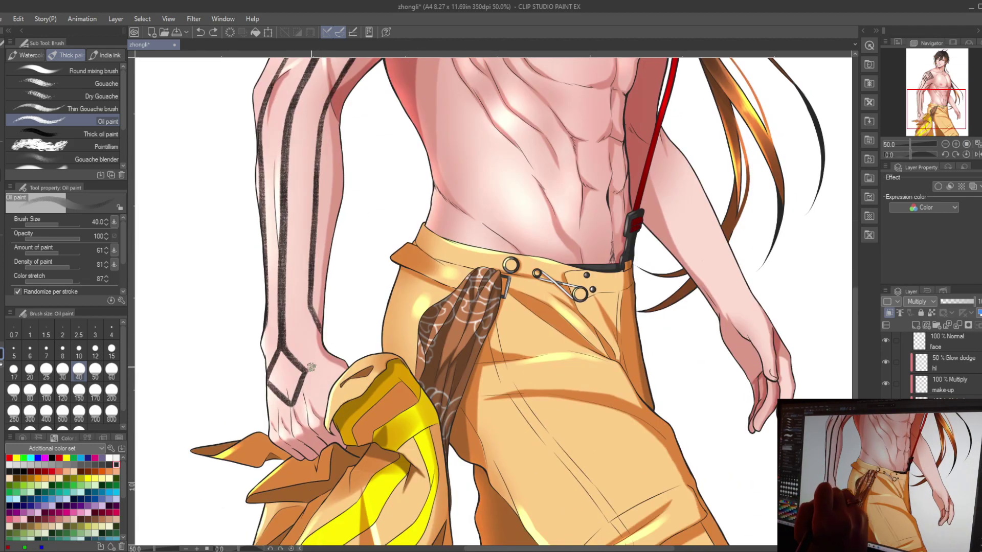
Lower the opacity of the tattoo's Multiply layer and check the whole figure.
{"action": "key", "text": "ctrl+minus"}
{"action": "key", "text": "ctrl+minus"}
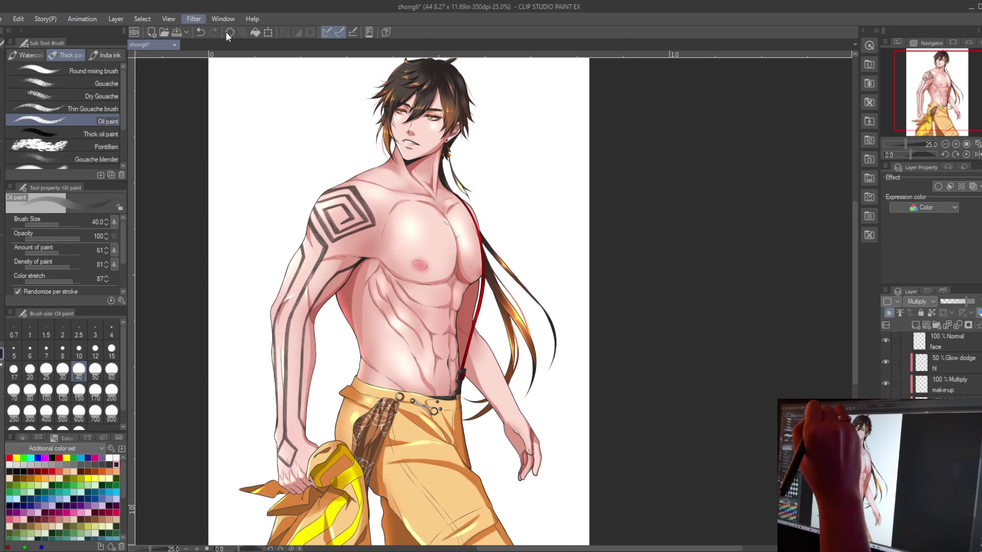
{"action": "key", "text": "ctrl+minus"}
{"action": "key", "text": "ctrl+minus"}
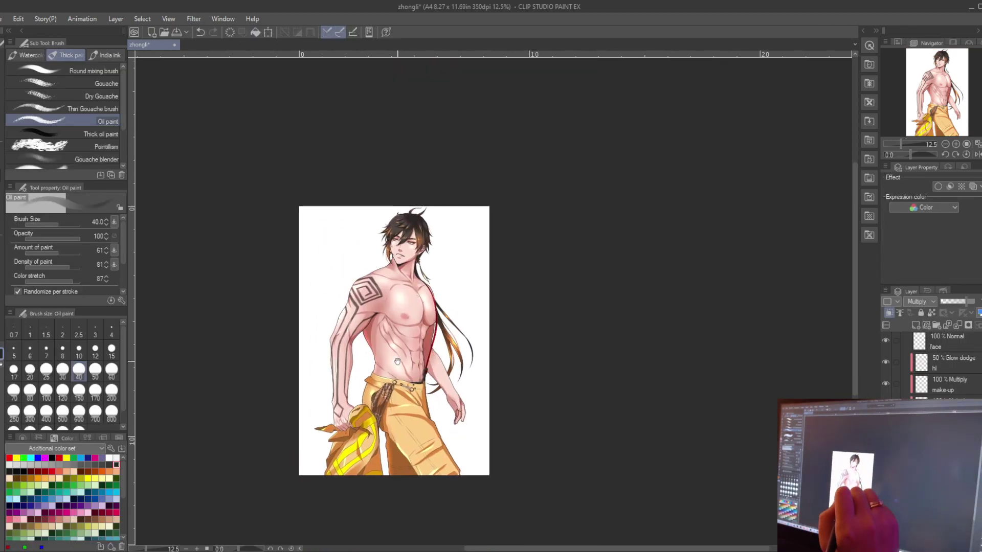
{"action": "key", "text": "ctrl+plus"}
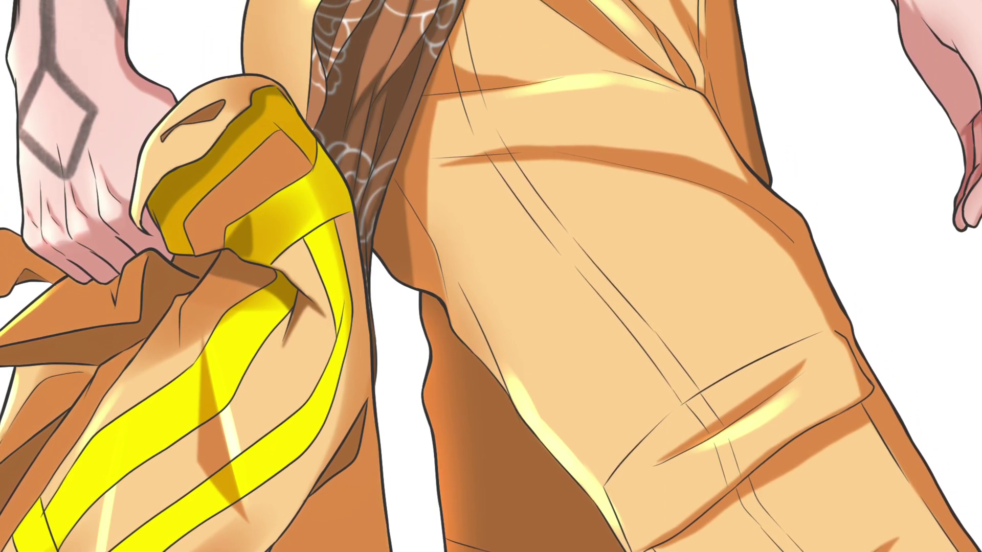